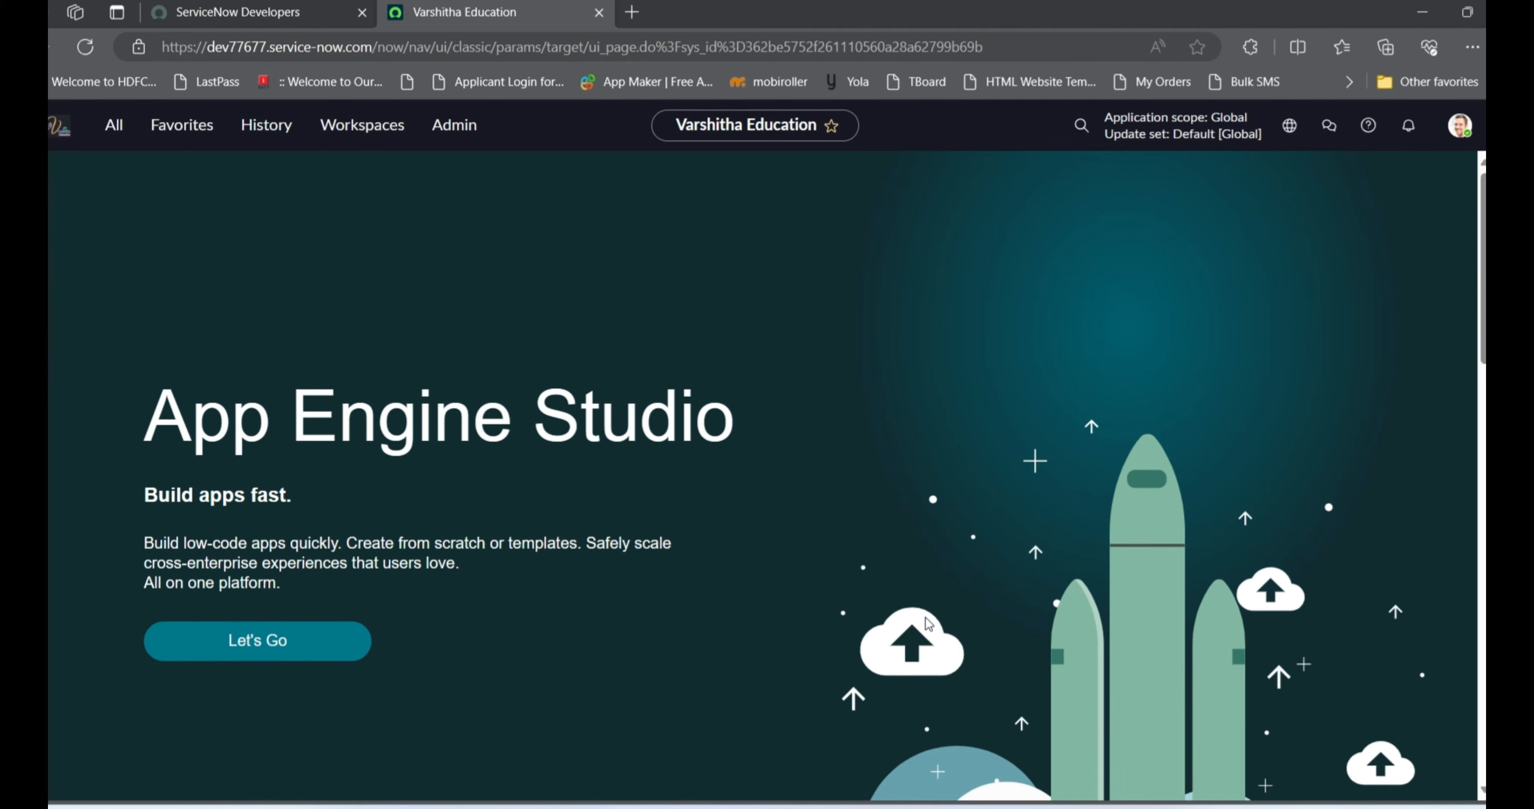
Minimize the open windows and open the GoaPIN workbook from the desktop
{"action": "left_click", "coordinate": [1430, 19]}
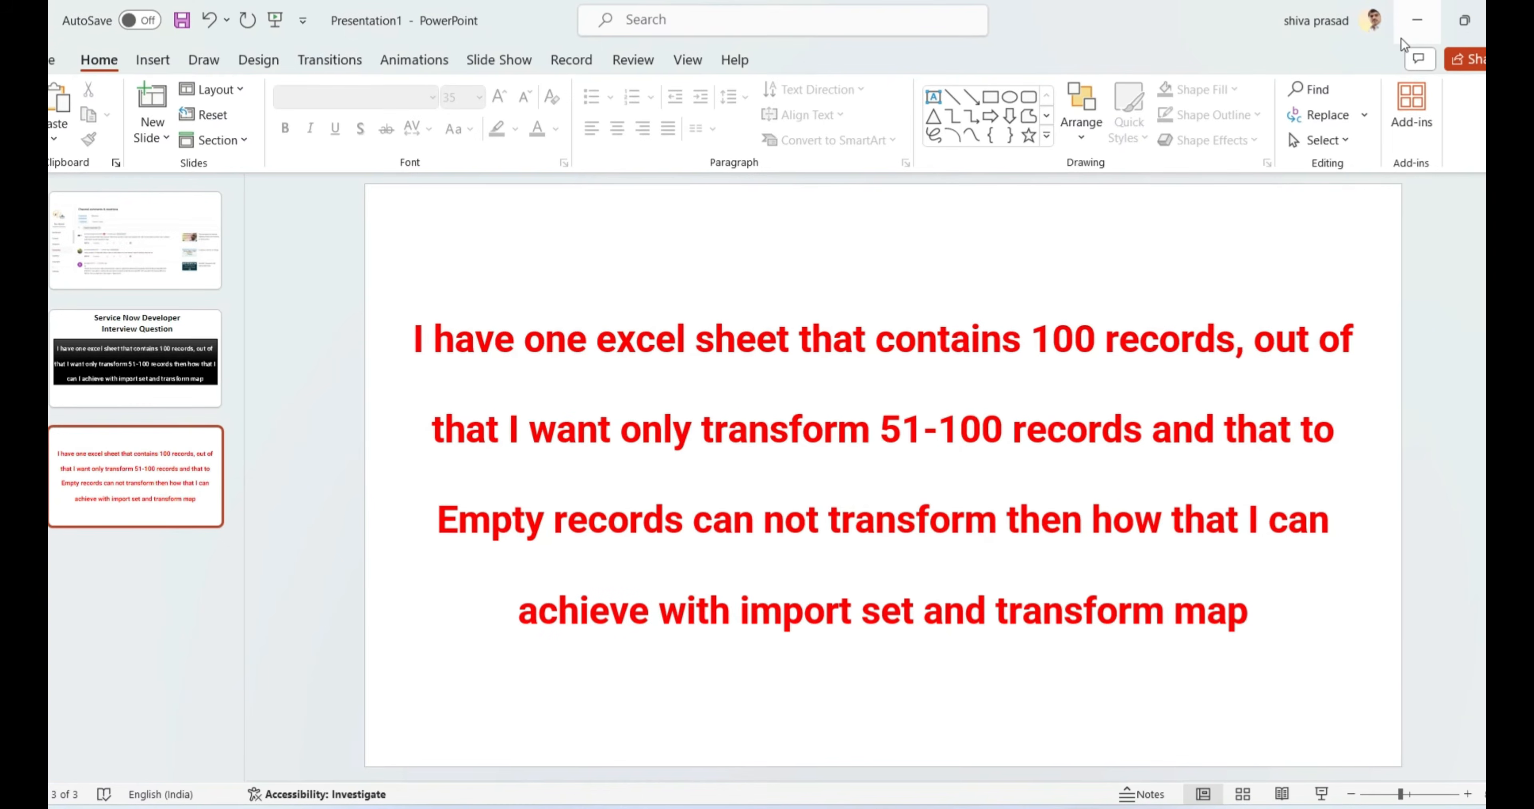
{"action": "left_click", "coordinate": [1422, 29]}
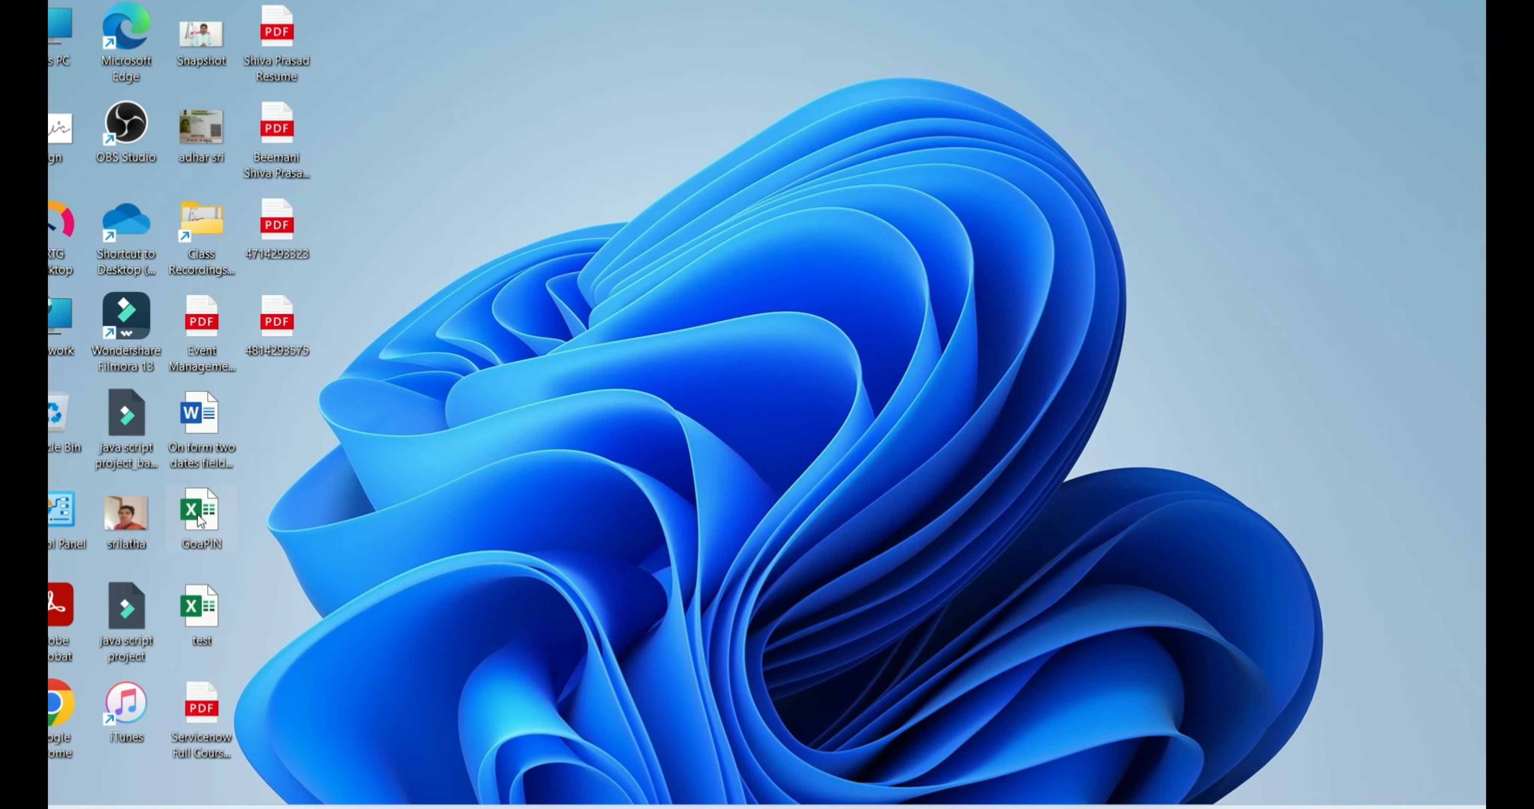
{"action": "double_click", "coordinate": [209, 522]}
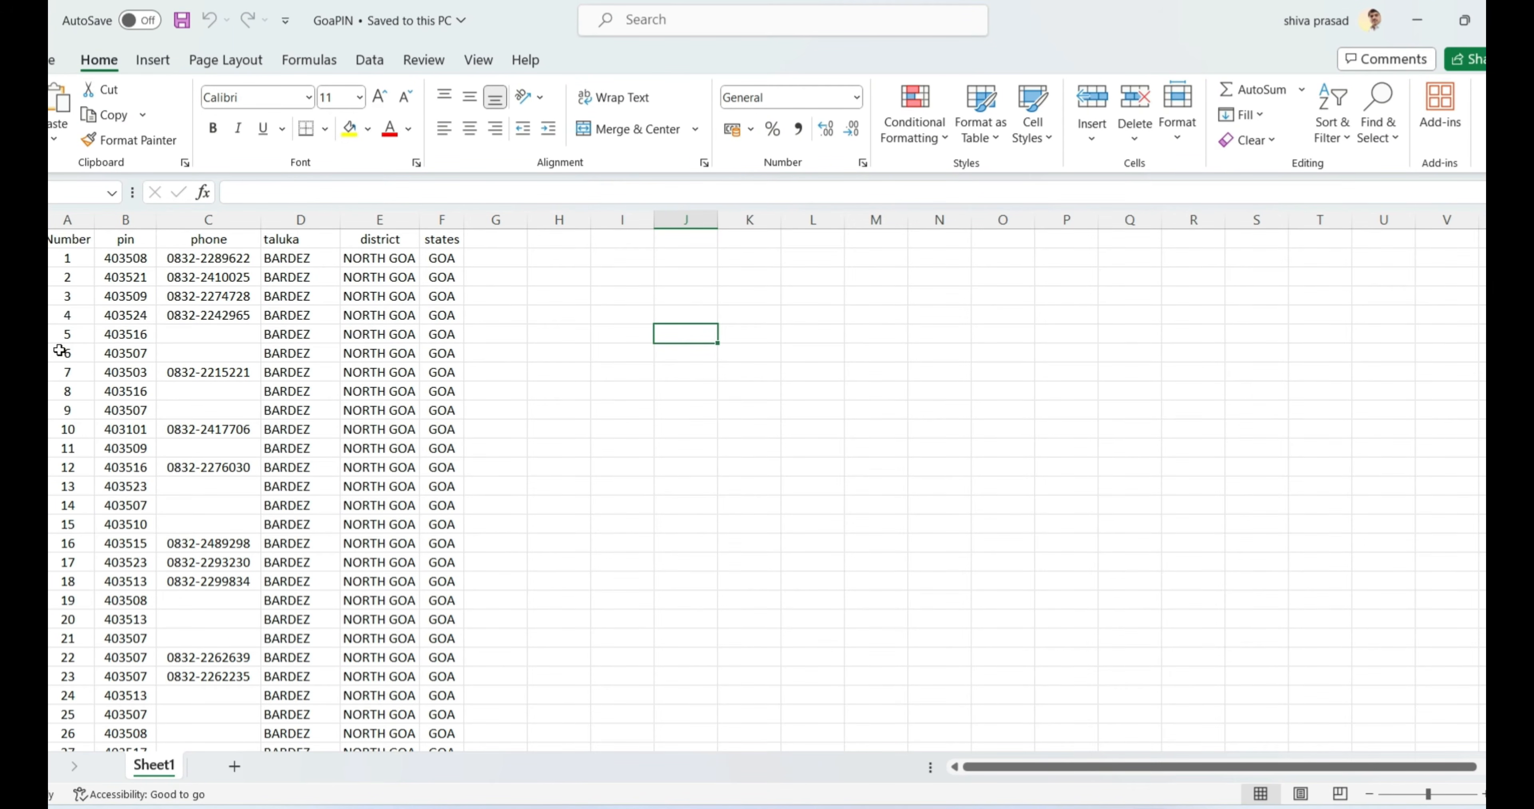
Review the sheet's column headers from Number and pin through phone, taluka, district and states
{"action": "left_click", "coordinate": [71, 240]}
{"action": "left_click", "coordinate": [121, 241]}
{"action": "left_click", "coordinate": [207, 240]}
{"action": "left_click", "coordinate": [294, 243]}
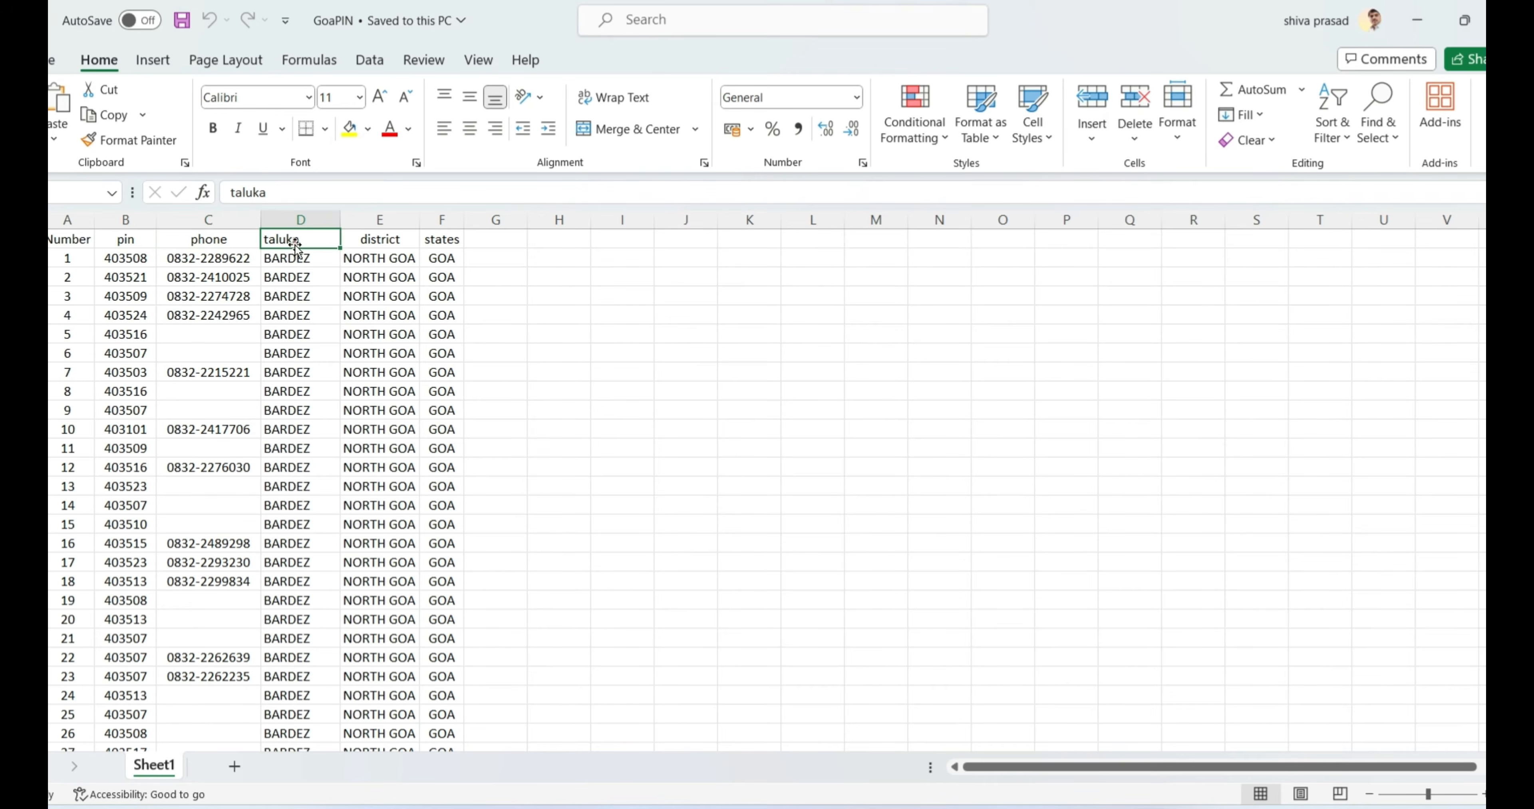
{"action": "left_click", "coordinate": [369, 243]}
{"action": "left_click", "coordinate": [459, 241]}
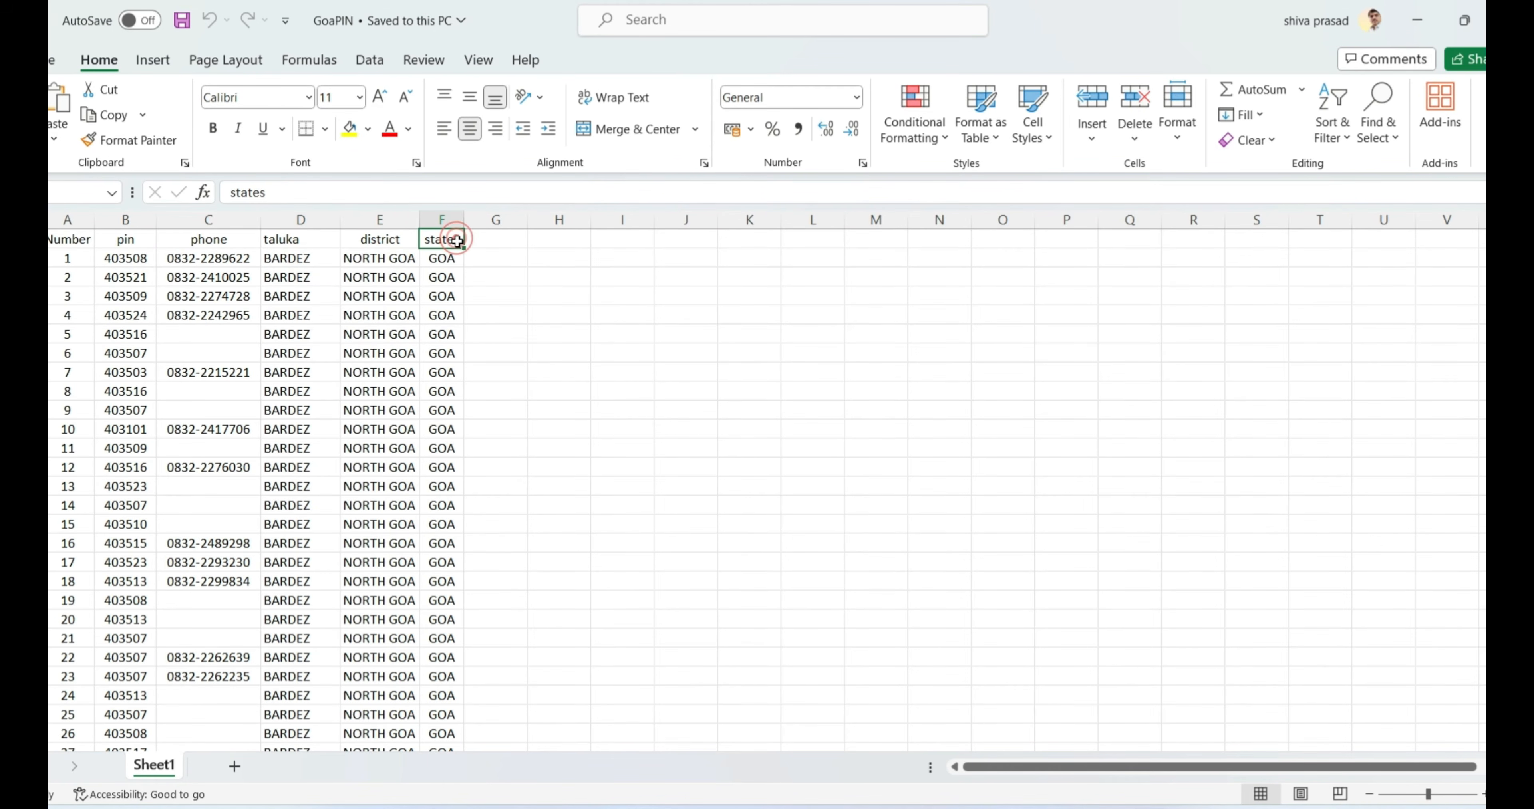
Look through the numbered records from the first row to the last one to see how many the sheet holds
{"action": "scroll", "coordinate": [413, 378], "scroll_direction": "down", "scroll_amount": 5}
{"action": "scroll", "coordinate": [411, 380], "scroll_direction": "up", "scroll_amount": 5}
{"action": "left_click", "coordinate": [71, 260]}
{"action": "scroll", "coordinate": [102, 446], "scroll_direction": "down", "scroll_amount": 20}
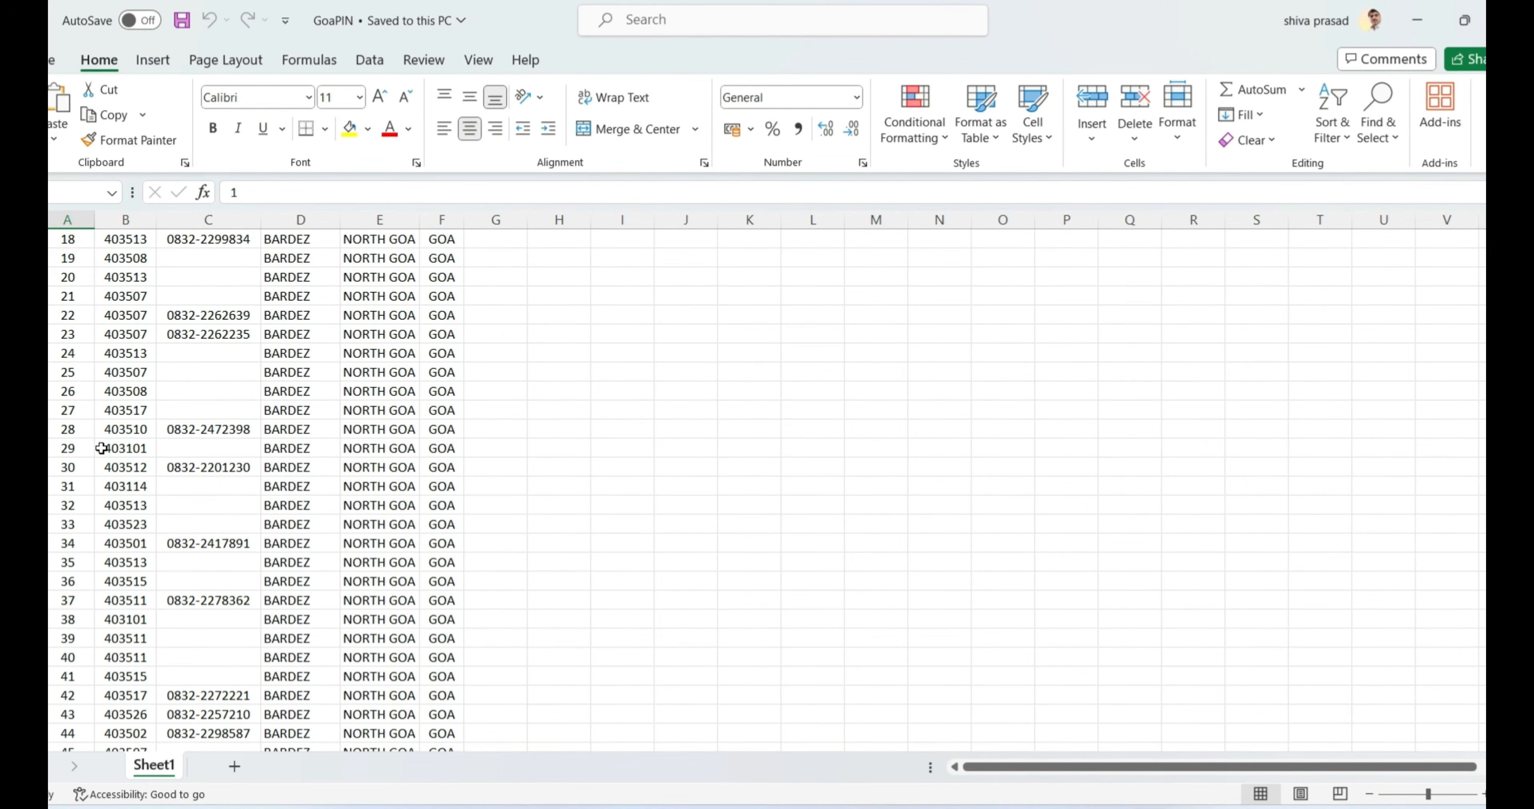
{"action": "scroll", "coordinate": [101, 446], "scroll_direction": "down", "scroll_amount": 17}
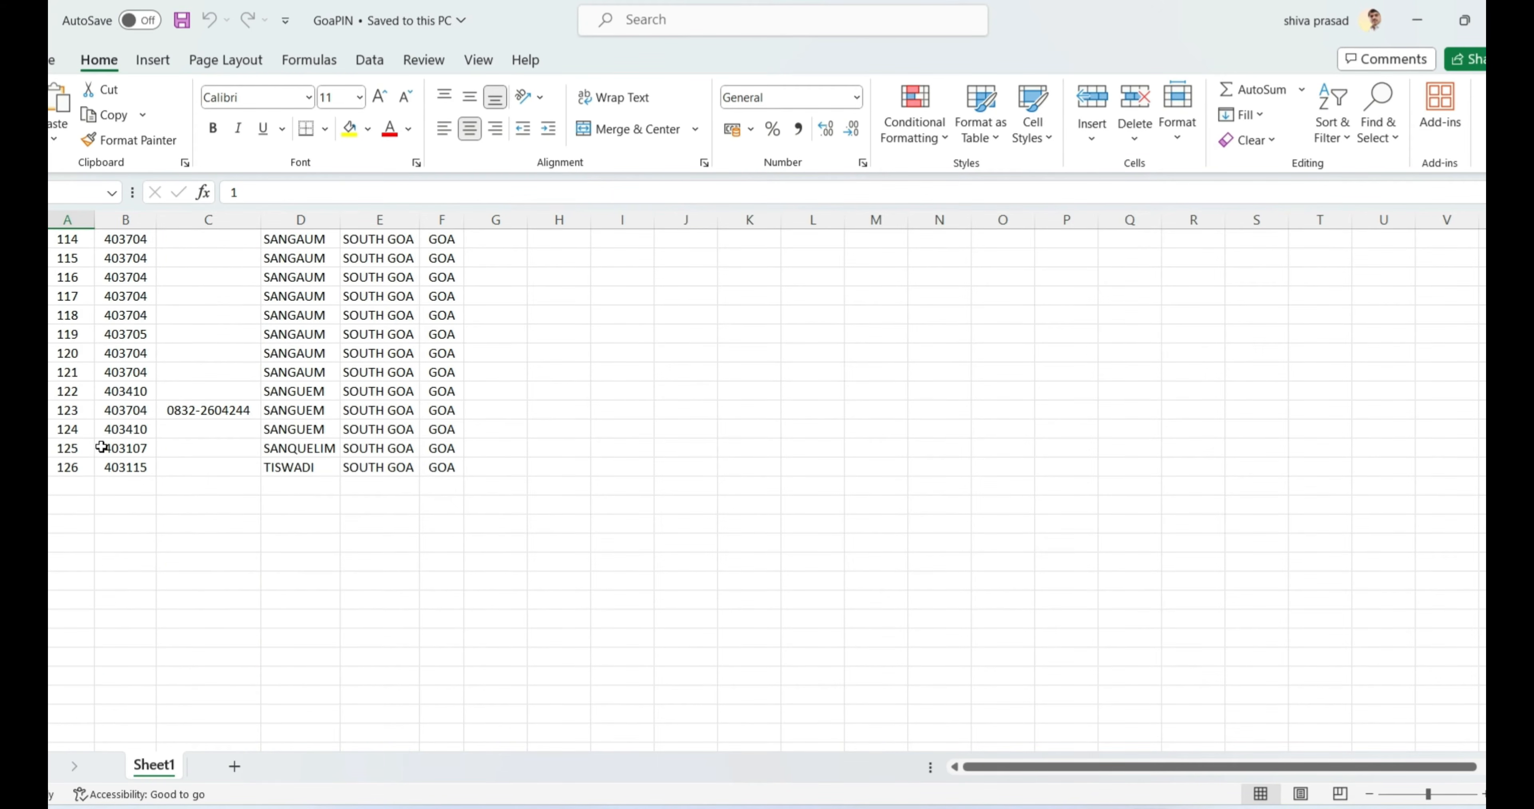
{"action": "left_click", "coordinate": [59, 414]}
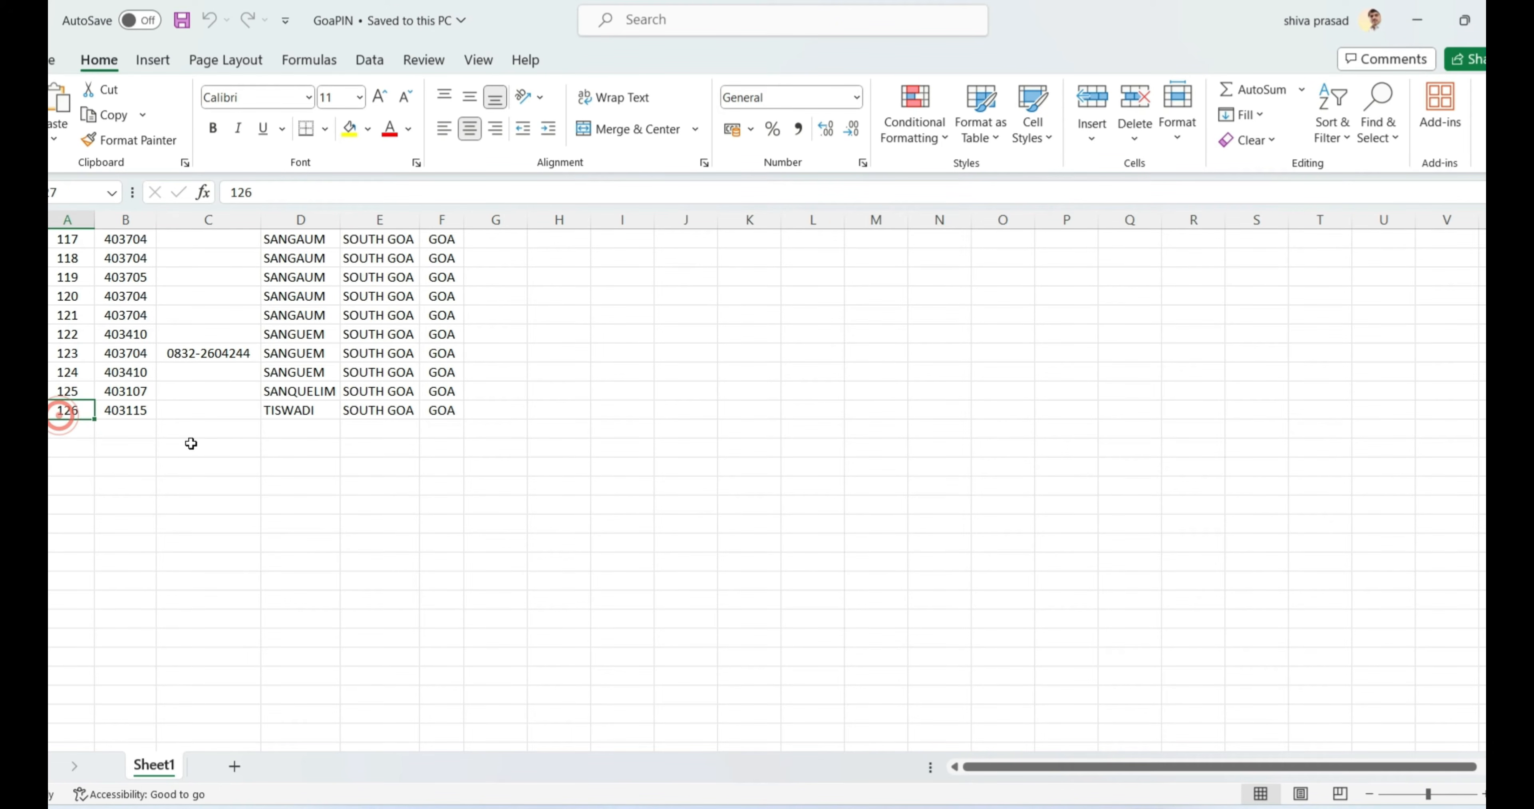
{"action": "scroll", "coordinate": [190, 444], "scroll_direction": "up", "scroll_amount": 20}
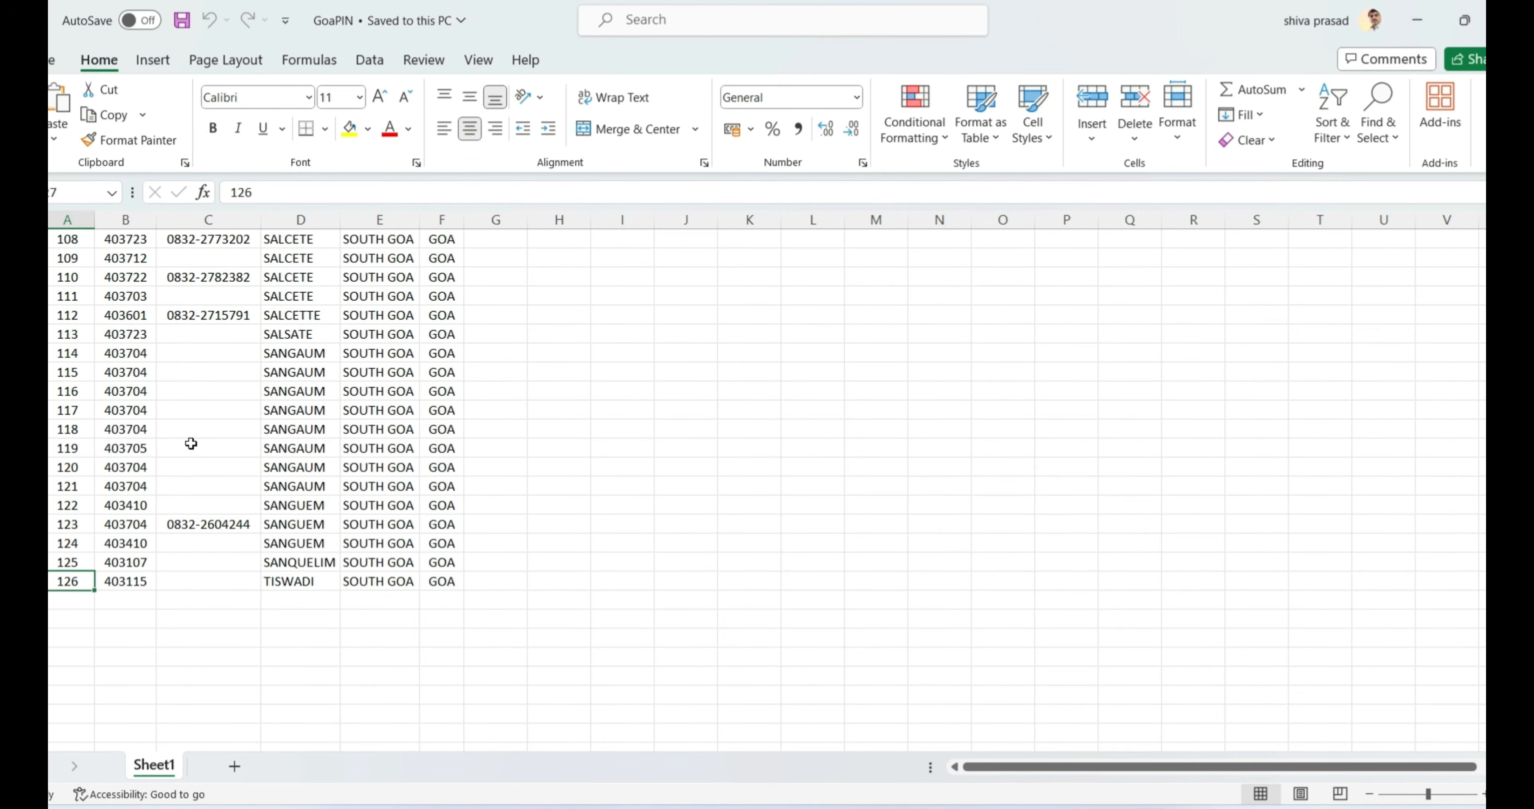
{"action": "scroll", "coordinate": [190, 444], "scroll_direction": "up", "scroll_amount": 15}
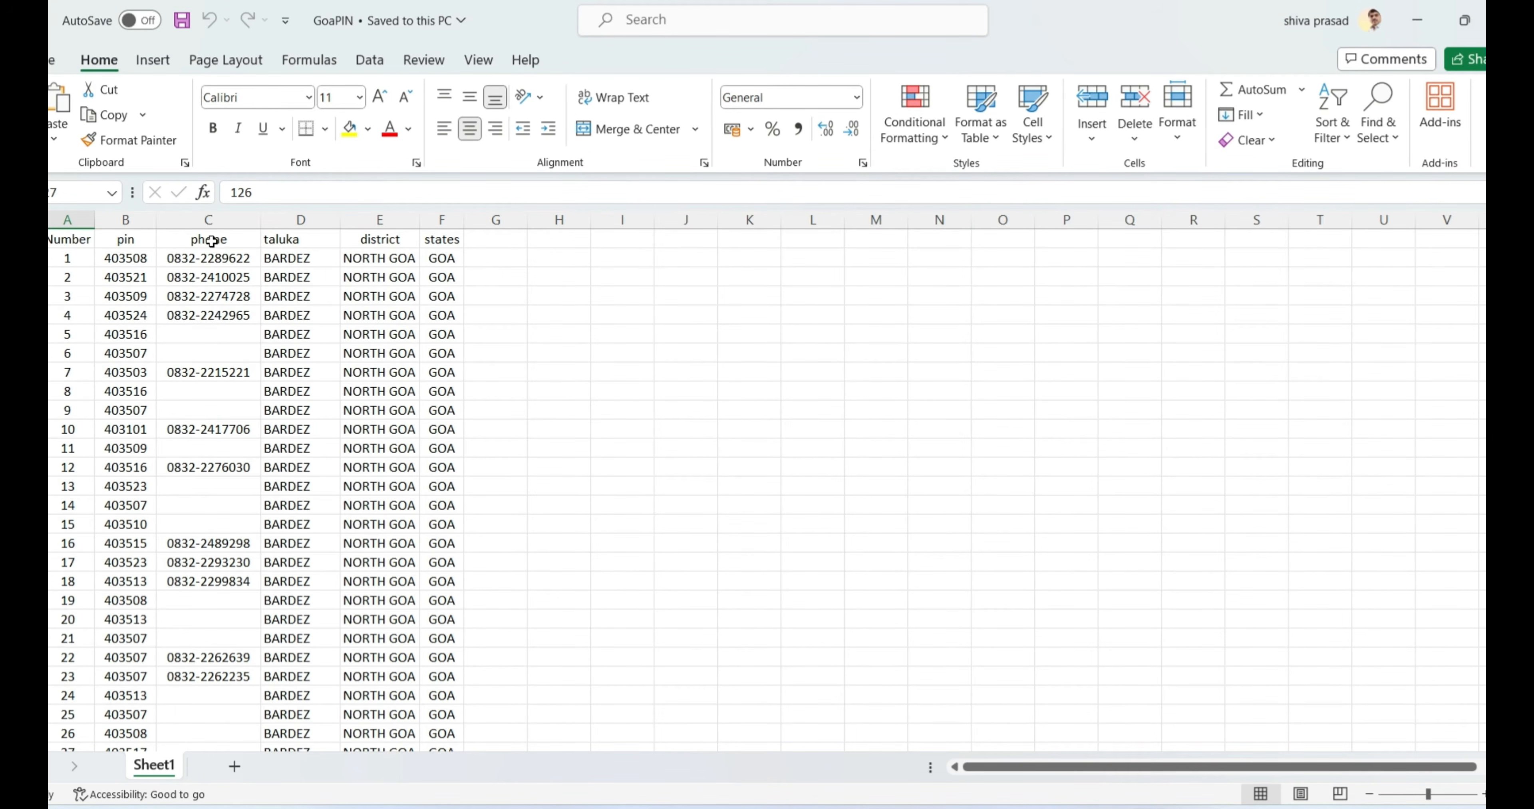
Check the phone column for empty cells among records 5 to 11
{"action": "left_click", "coordinate": [196, 336]}
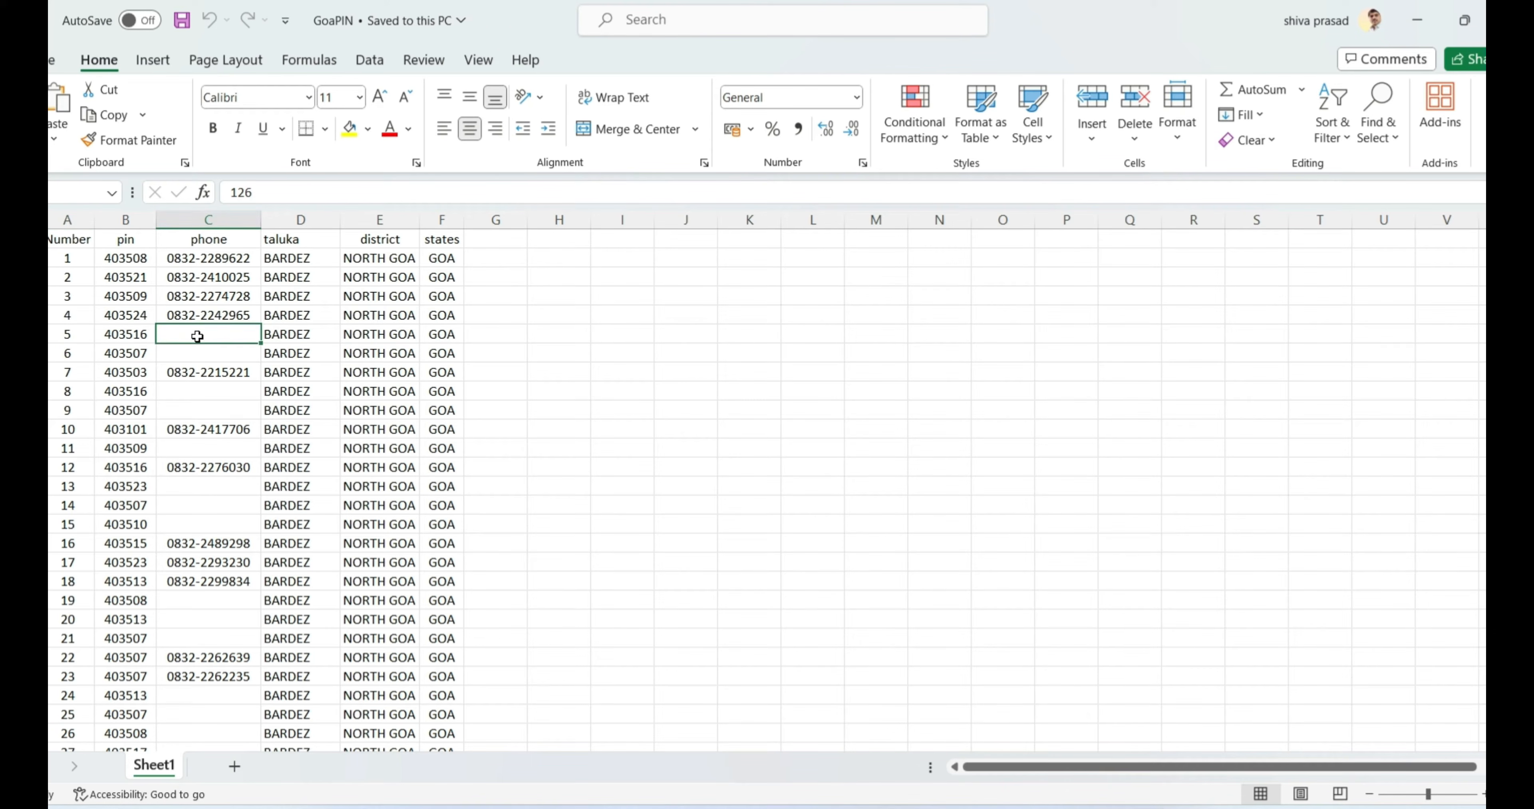
{"action": "left_click", "coordinate": [194, 356]}
{"action": "left_click", "coordinate": [194, 394]}
{"action": "left_click", "coordinate": [196, 427]}
{"action": "left_click", "coordinate": [187, 449]}
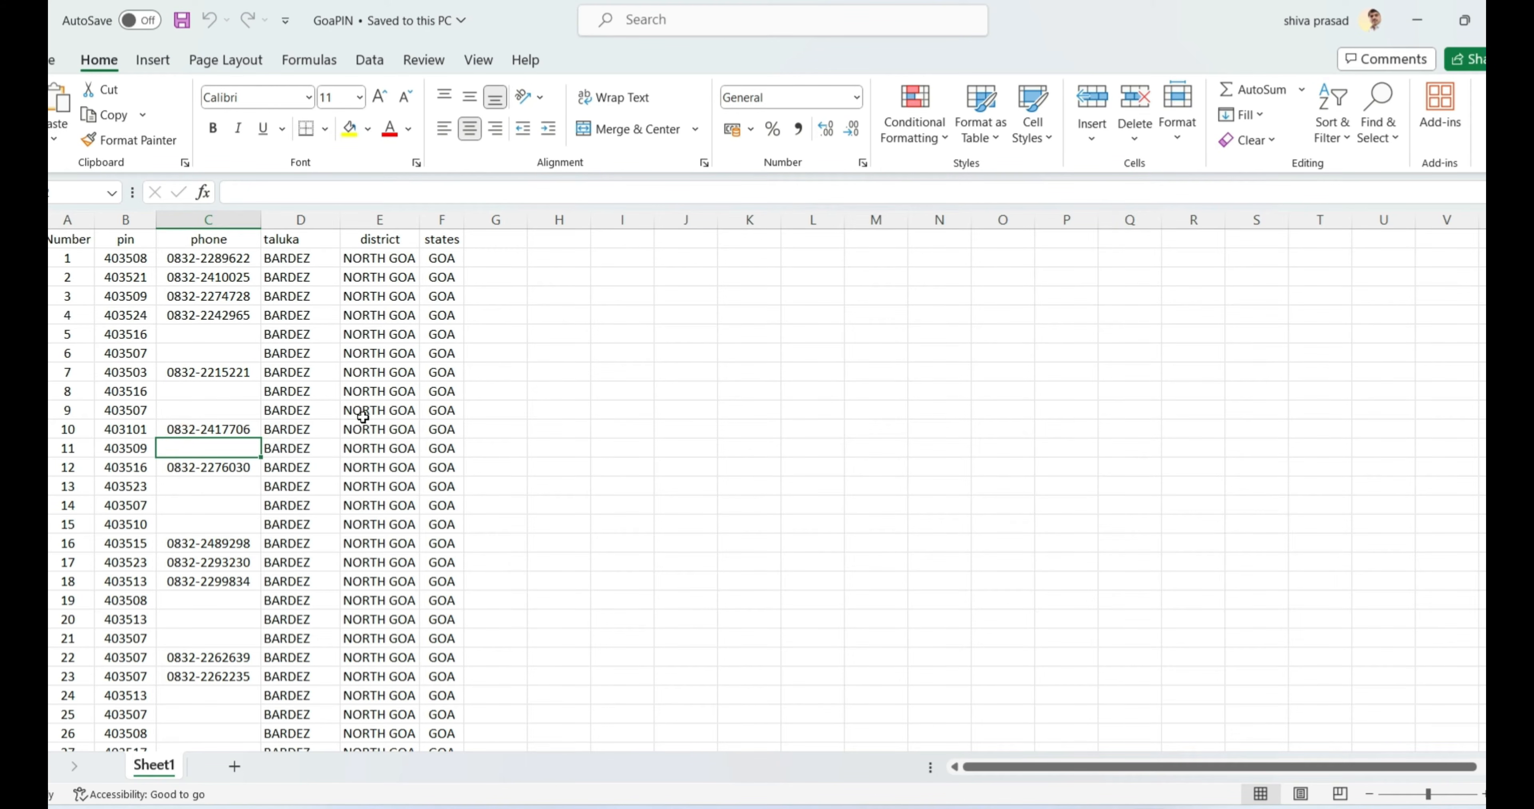
Examine the records on both sides of number 51 and check the empty phone cells in records 64 to 66
{"action": "scroll", "coordinate": [364, 418], "scroll_direction": "down", "scroll_amount": 6}
{"action": "scroll", "coordinate": [363, 418], "scroll_direction": "down", "scroll_amount": 2}
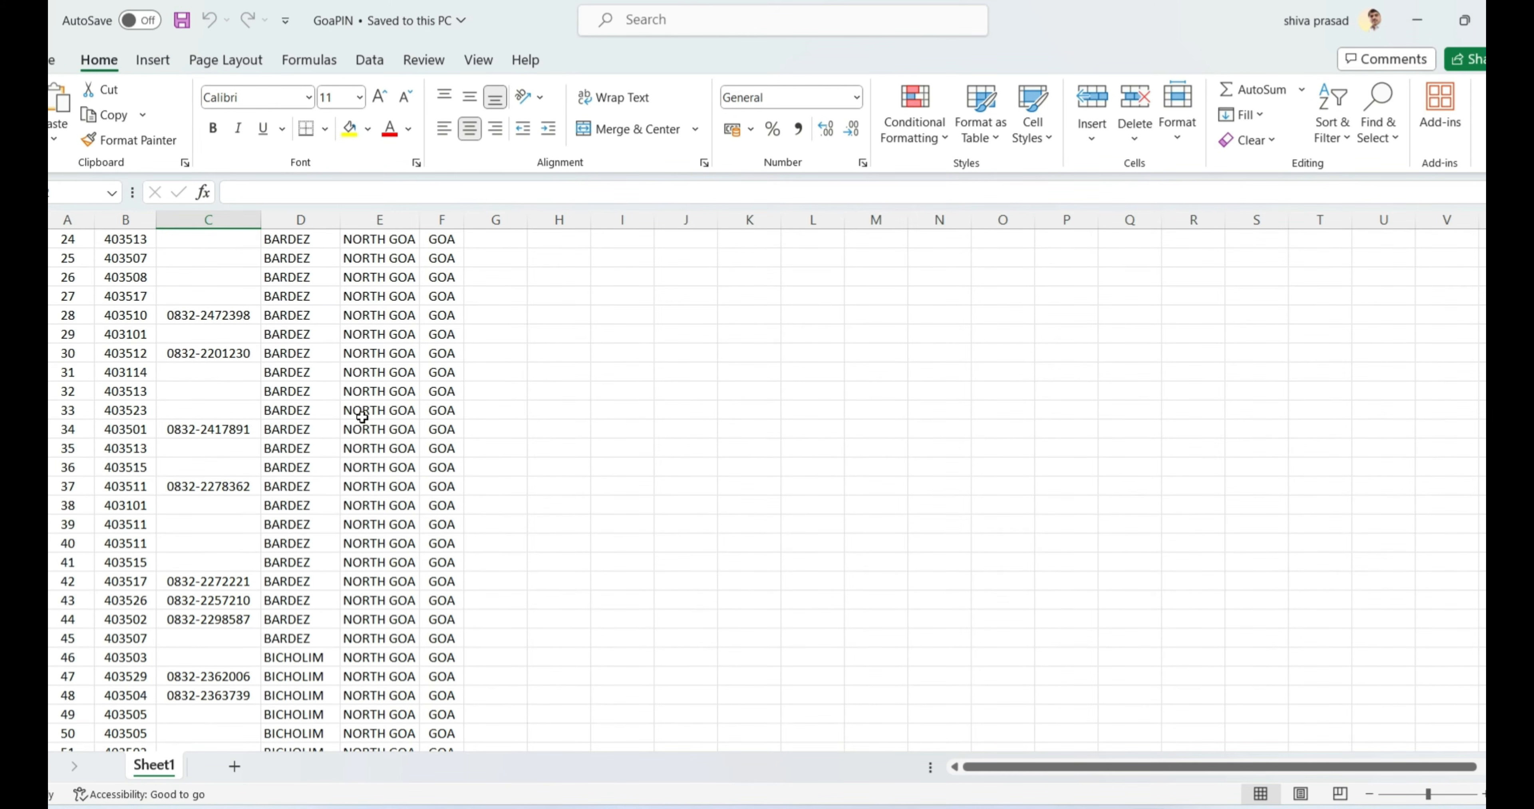
{"action": "scroll", "coordinate": [362, 417], "scroll_direction": "down", "scroll_amount": 1}
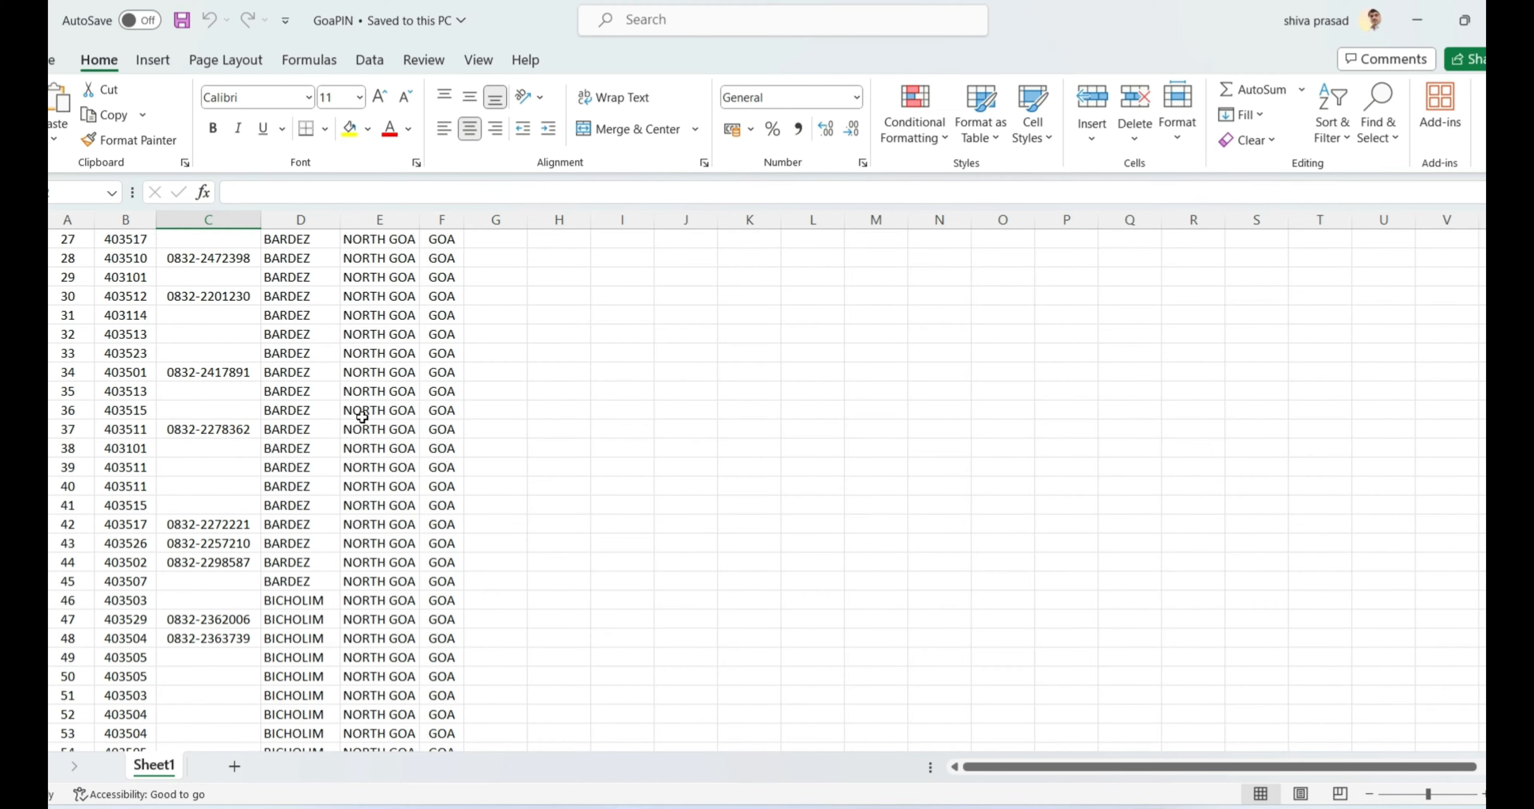
{"action": "scroll", "coordinate": [362, 417], "scroll_direction": "down", "scroll_amount": 1}
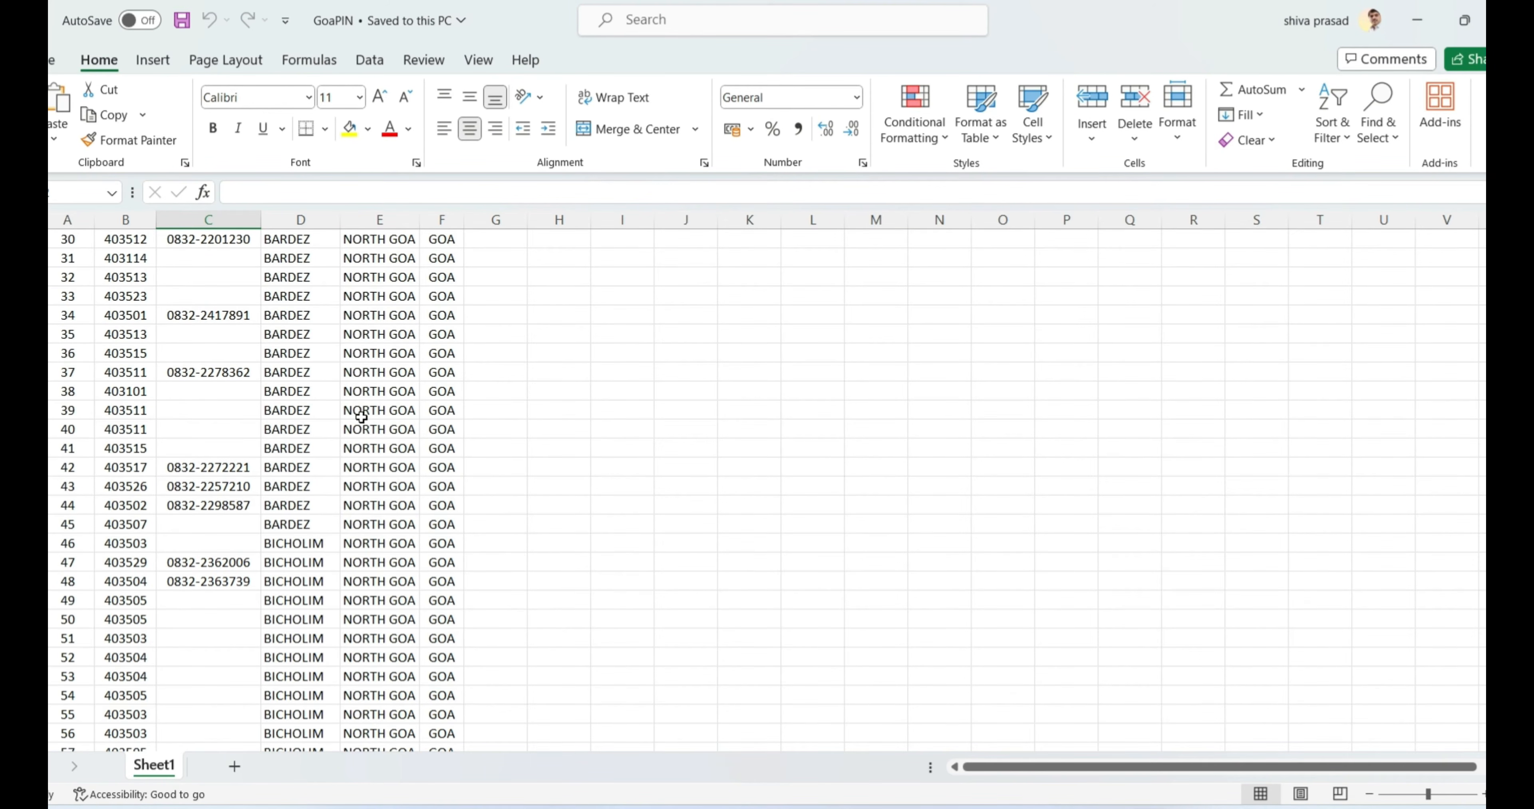
{"action": "scroll", "coordinate": [361, 417], "scroll_direction": "down", "scroll_amount": 2}
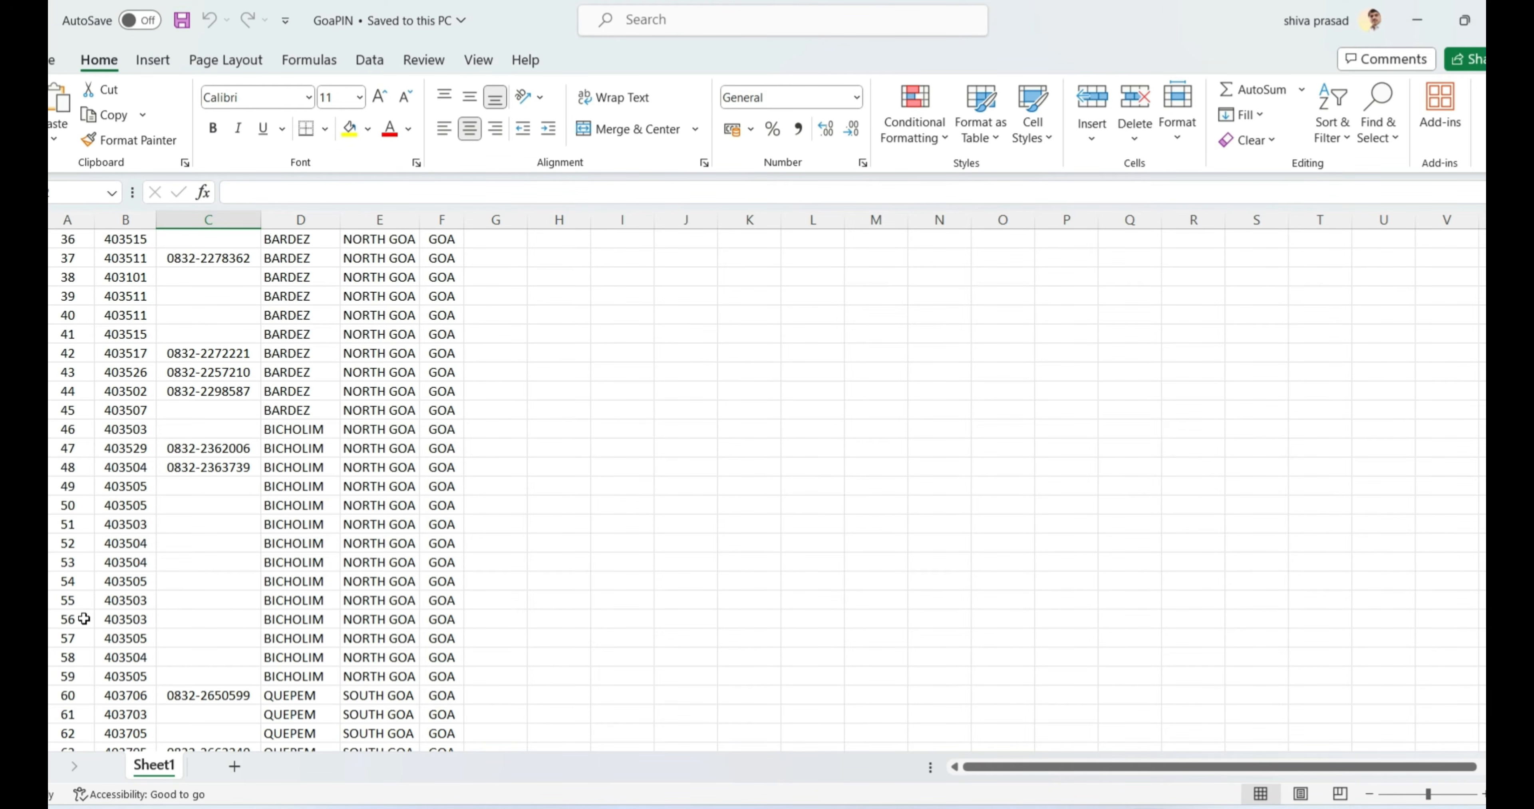
{"action": "scroll", "coordinate": [85, 614], "scroll_direction": "down", "scroll_amount": 8}
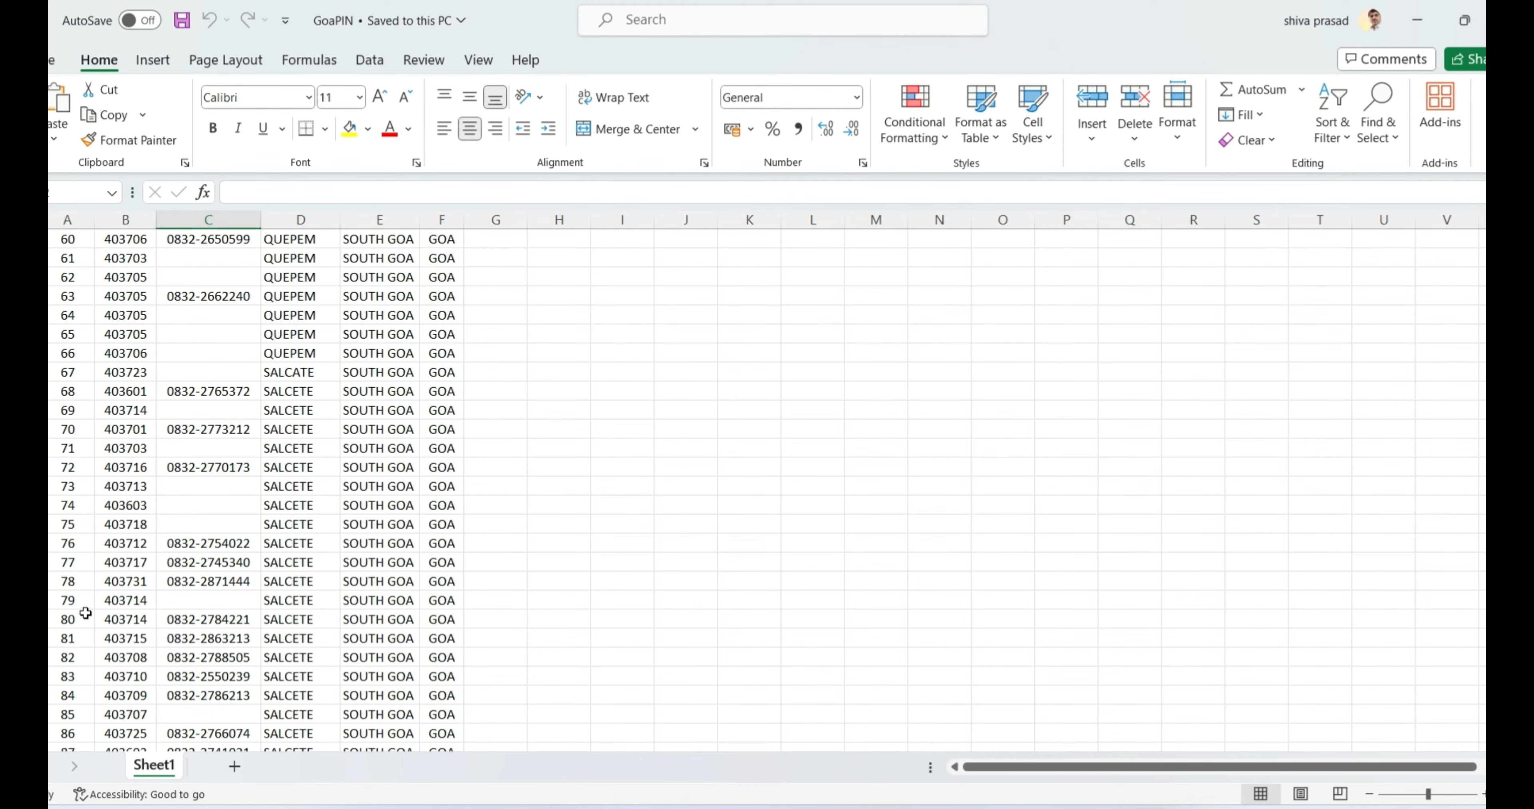
{"action": "scroll", "coordinate": [86, 613], "scroll_direction": "up", "scroll_amount": 2}
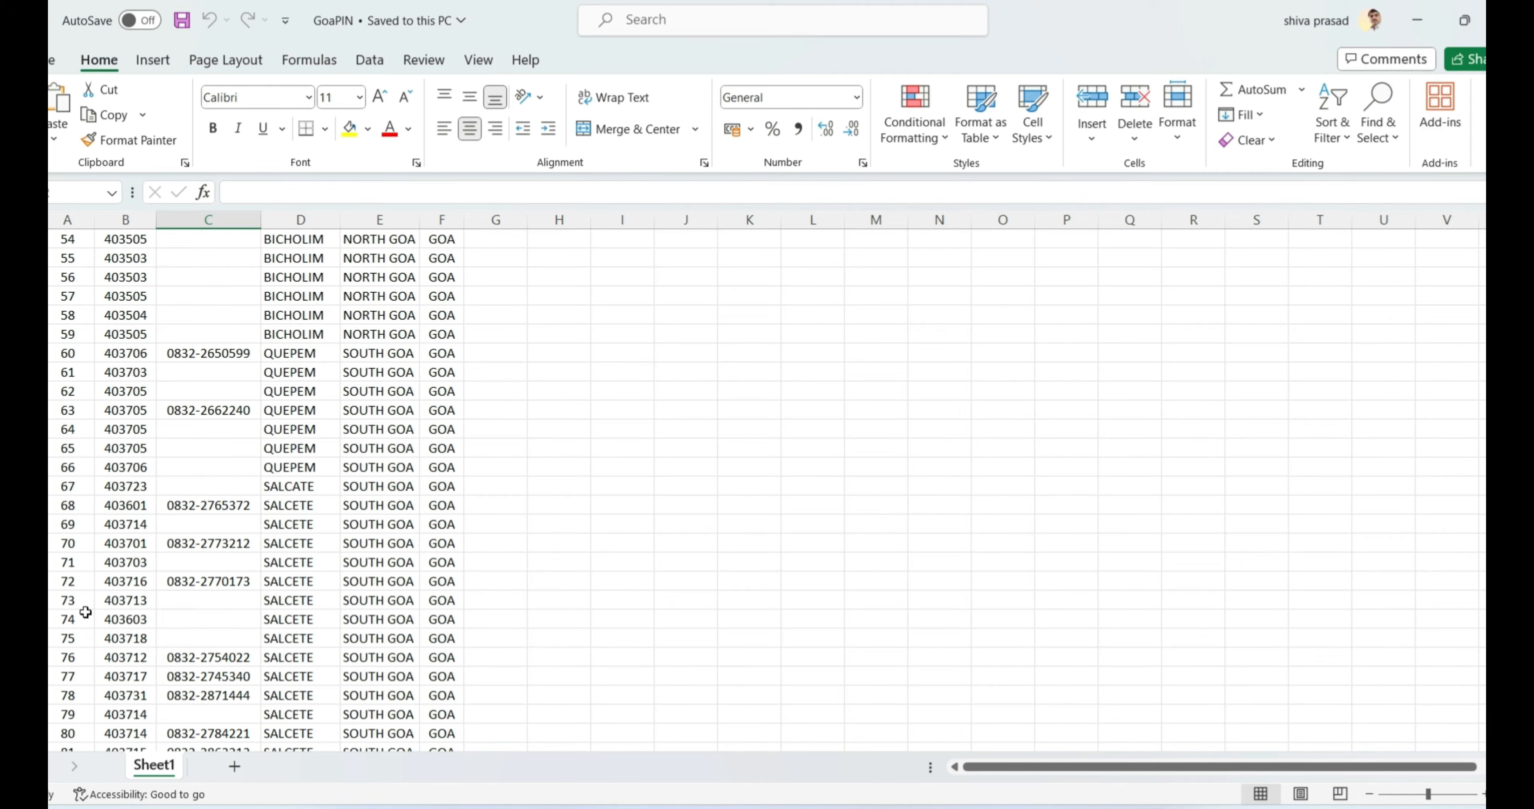
{"action": "left_click", "coordinate": [235, 423]}
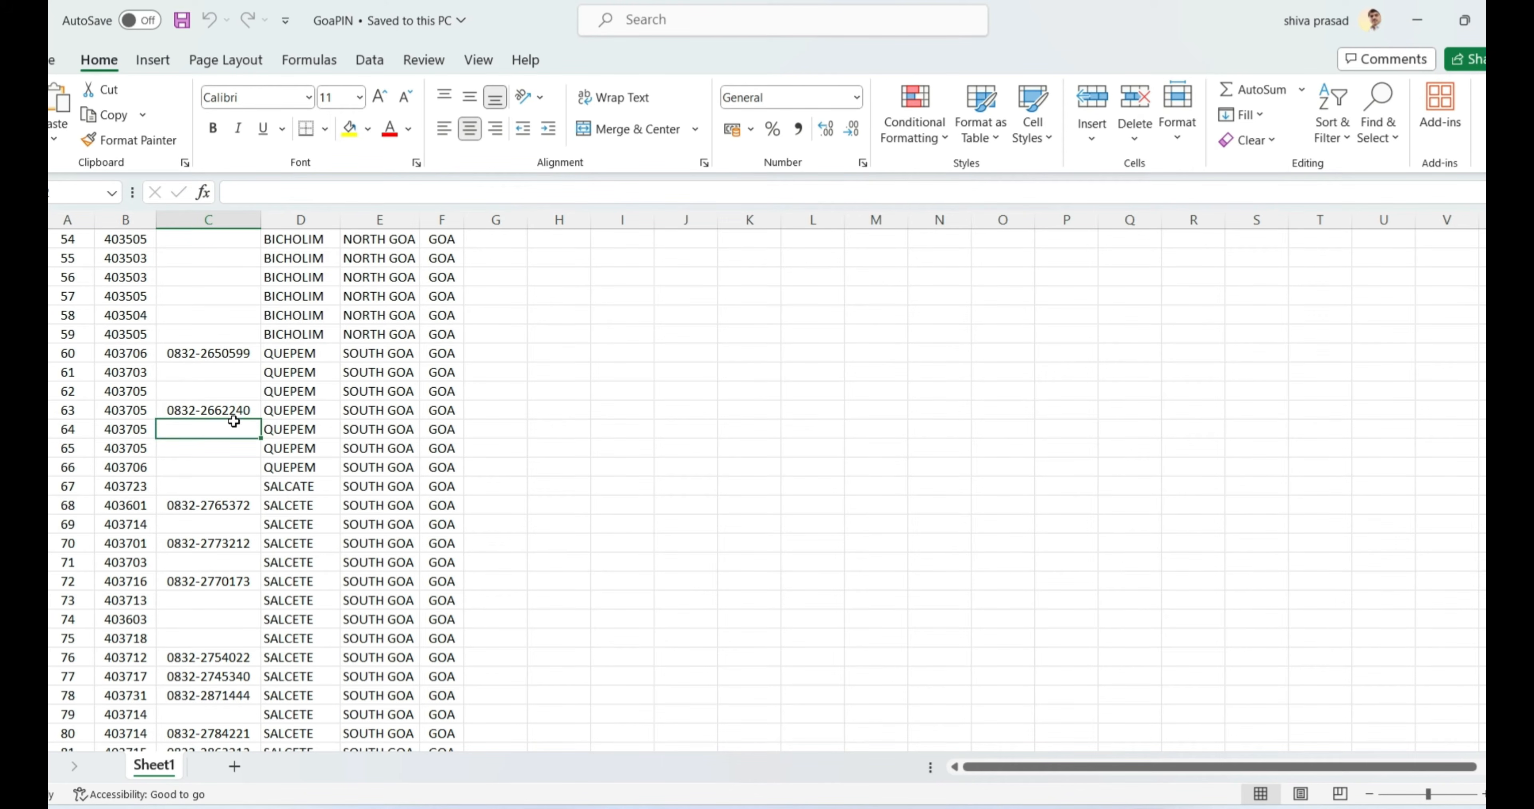
{"action": "left_click", "coordinate": [230, 442]}
{"action": "left_click", "coordinate": [232, 466]}
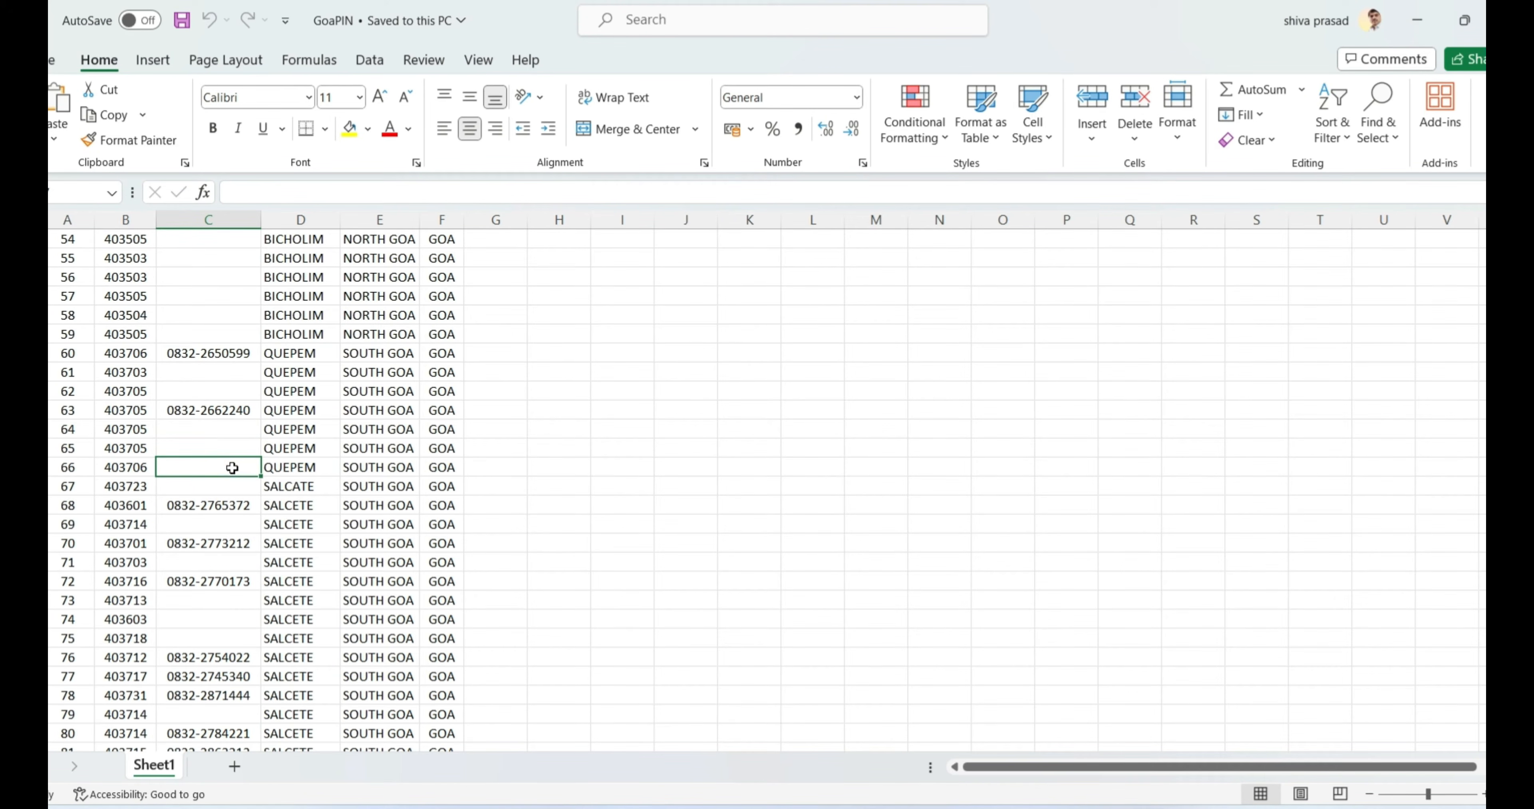
Compare the empty phone cells in records 50 to 53 with the filled one in record 48
{"action": "scroll", "coordinate": [240, 381], "scroll_direction": "up", "scroll_amount": 4}
{"action": "left_click", "coordinate": [216, 393]}
{"action": "left_click", "coordinate": [214, 429]}
{"action": "left_click", "coordinate": [209, 453]}
{"action": "left_click", "coordinate": [209, 453]}
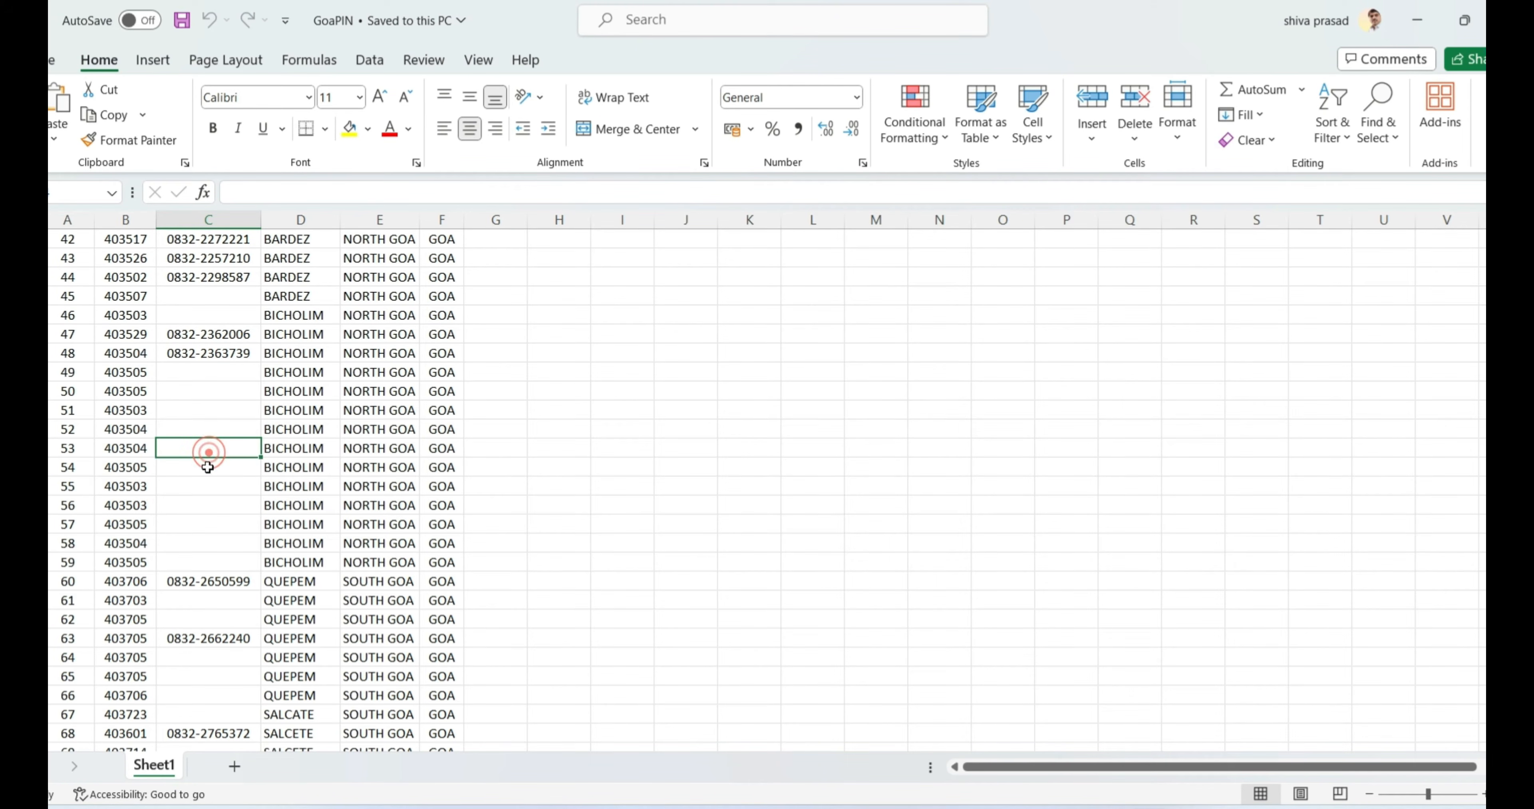
{"action": "left_click", "coordinate": [203, 354]}
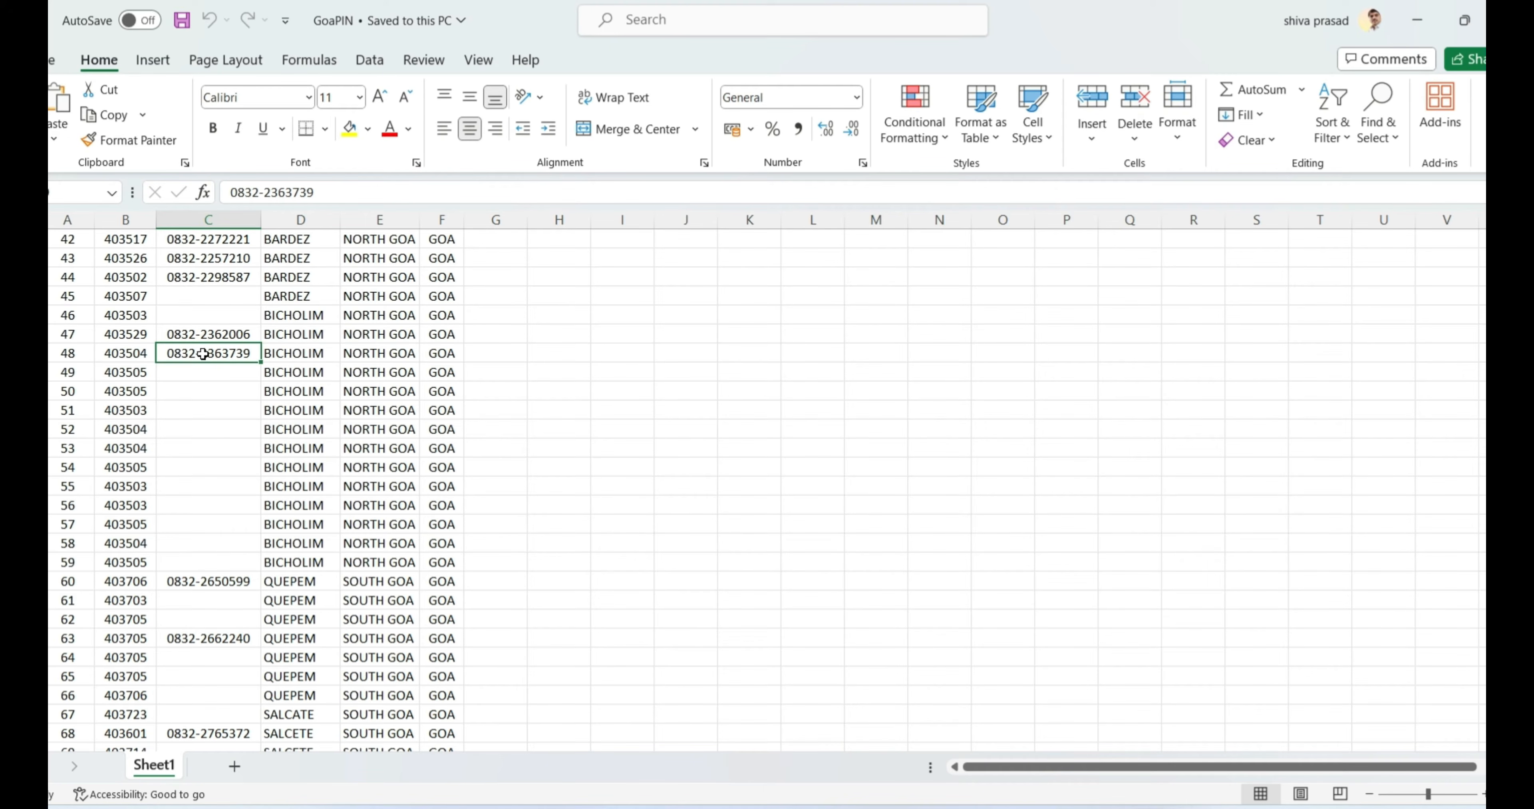
{"action": "scroll", "coordinate": [205, 353], "scroll_direction": "up", "scroll_amount": 14}
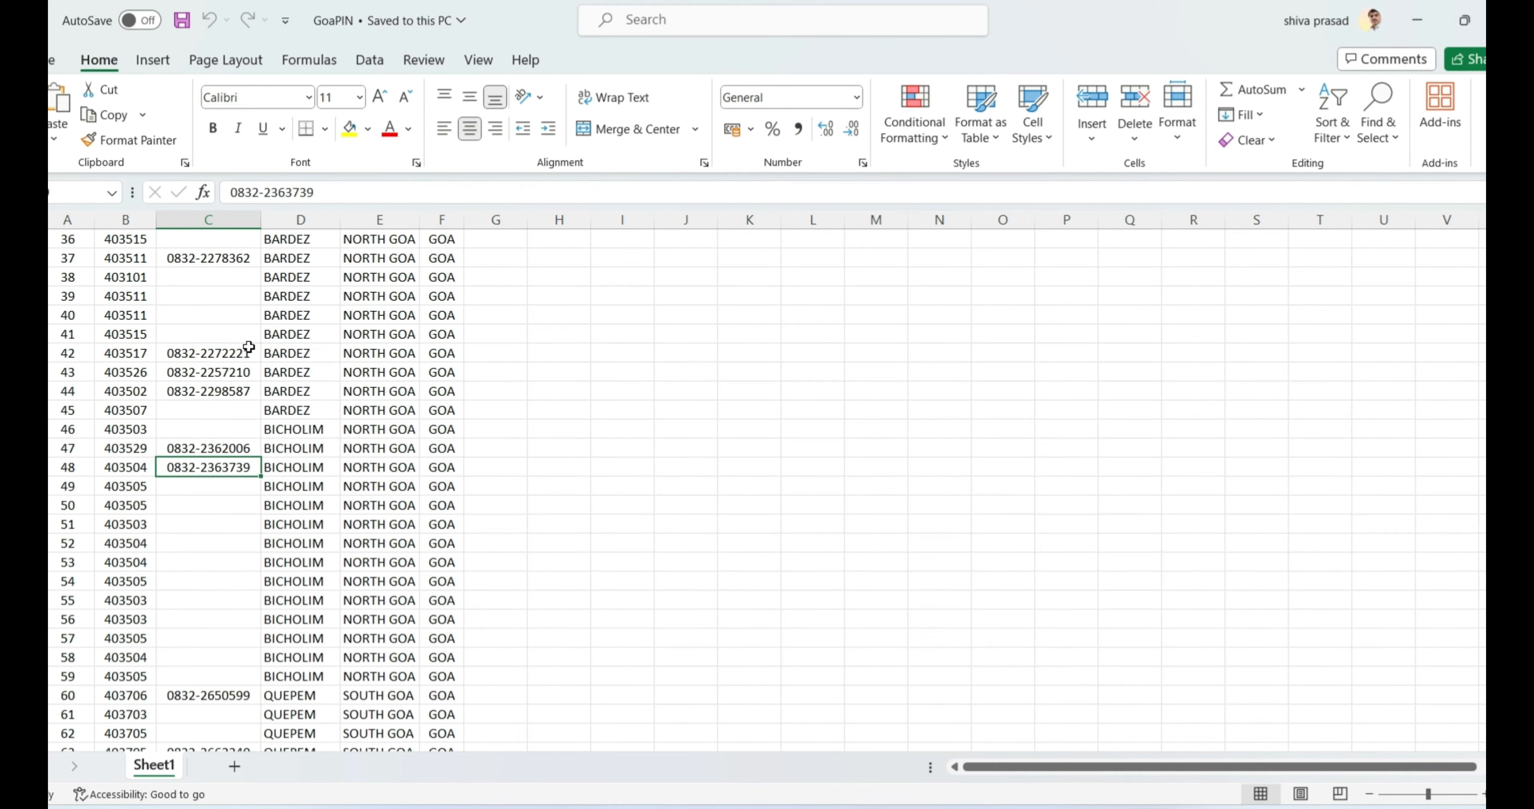
{"action": "scroll", "coordinate": [248, 348], "scroll_direction": "up", "scroll_amount": 1}
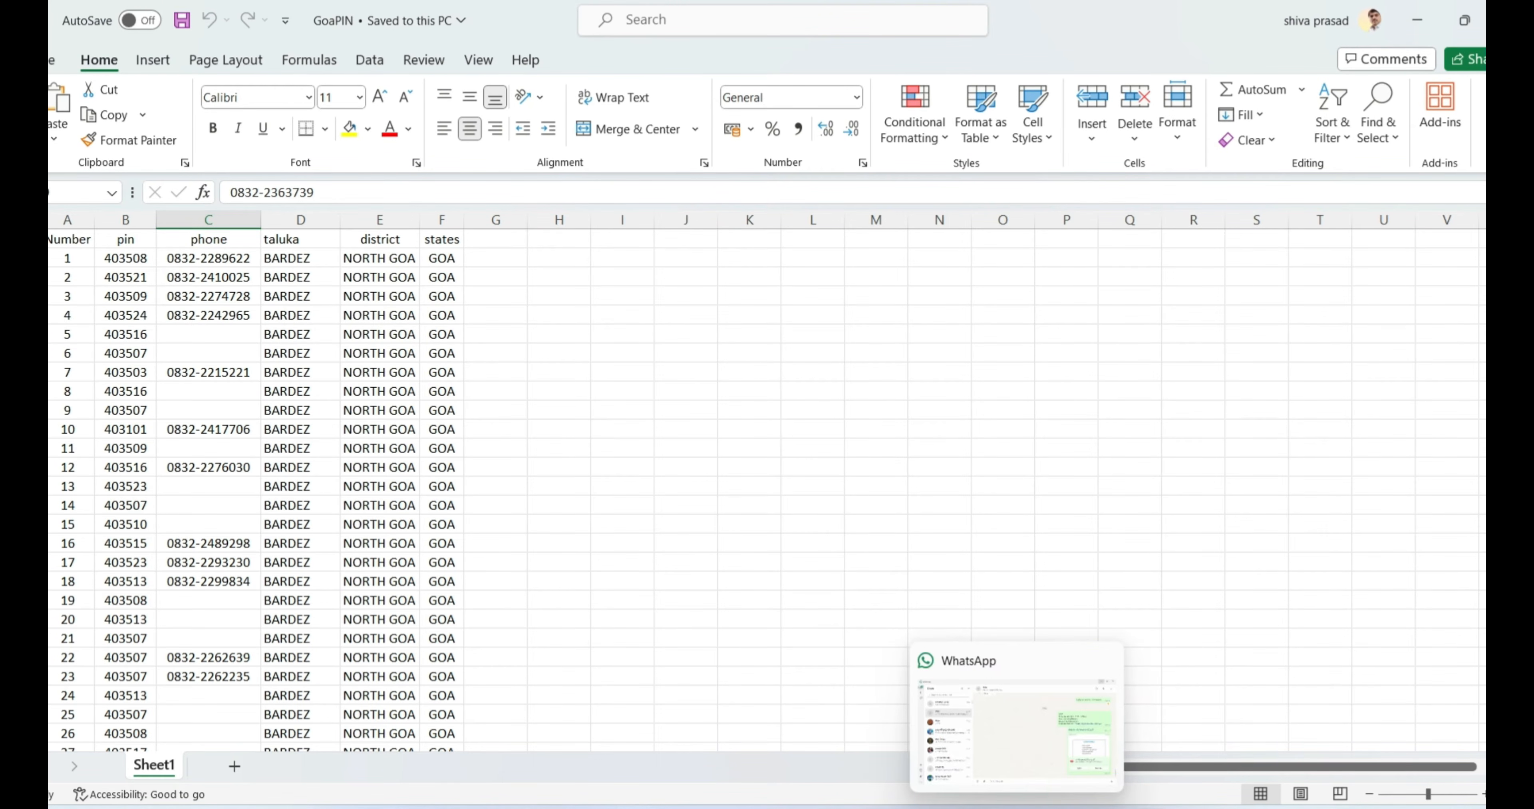
Switch to ServiceNow in the browser and start a new table record from System Definition Tables in a separate tab
{"action": "key", "text": "alt+Tab"}
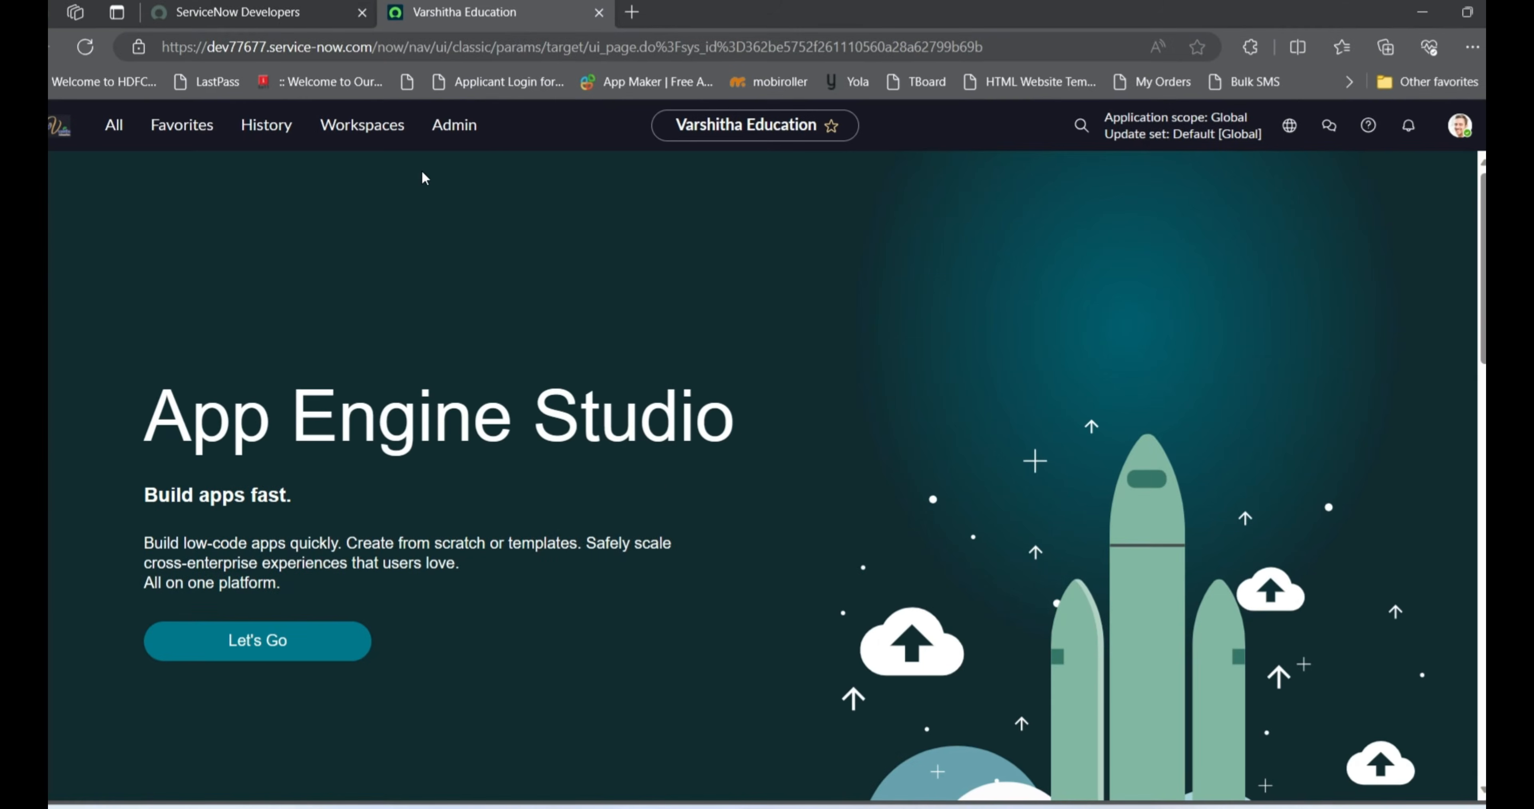
{"action": "left_click", "coordinate": [115, 127]}
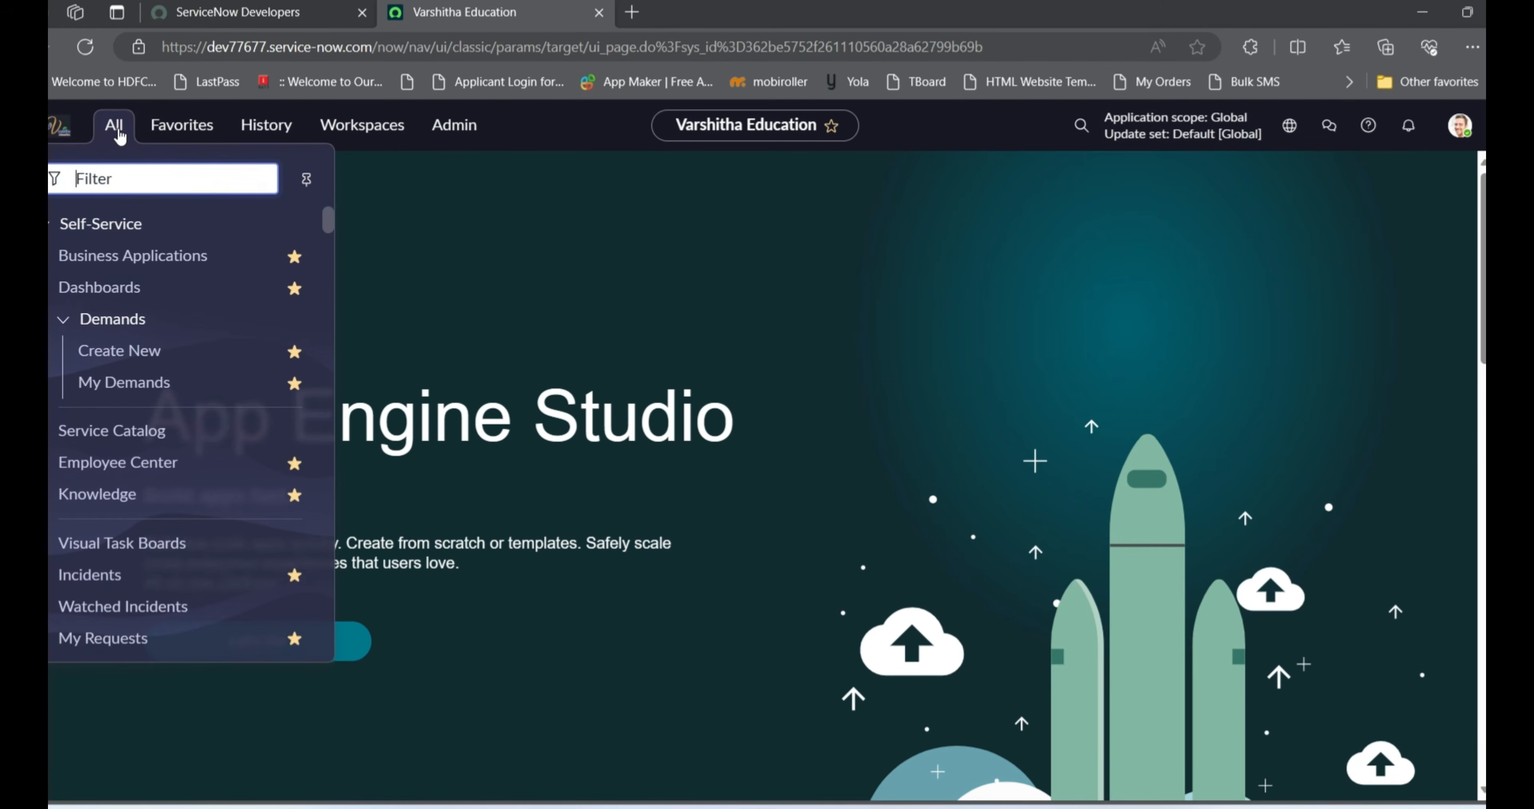
{"action": "type", "text": "tables"}
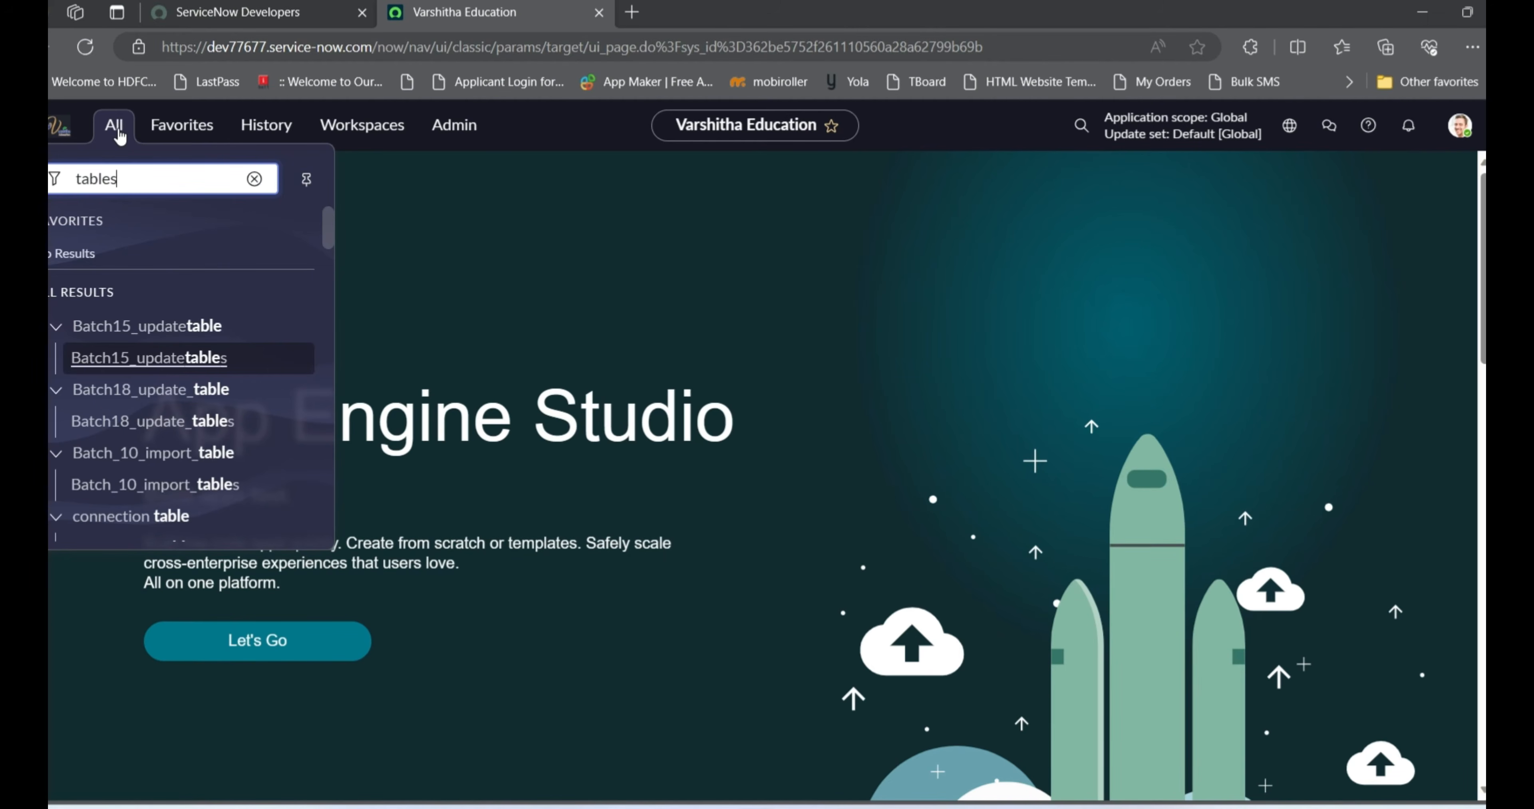
{"action": "scroll", "coordinate": [126, 396], "scroll_direction": "down", "scroll_amount": 15}
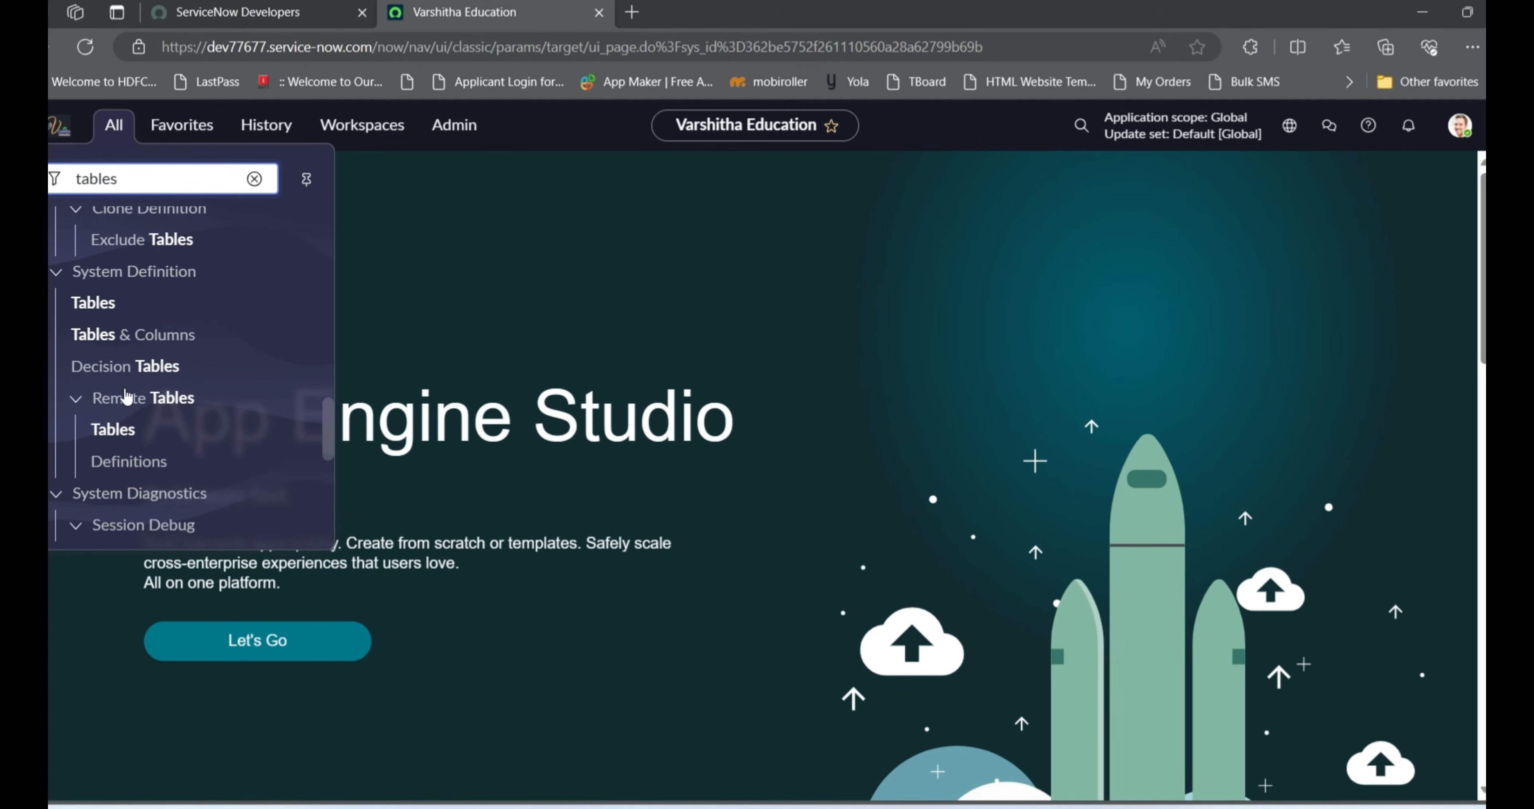
{"action": "left_click", "coordinate": [89, 303], "text": "ctrl"}
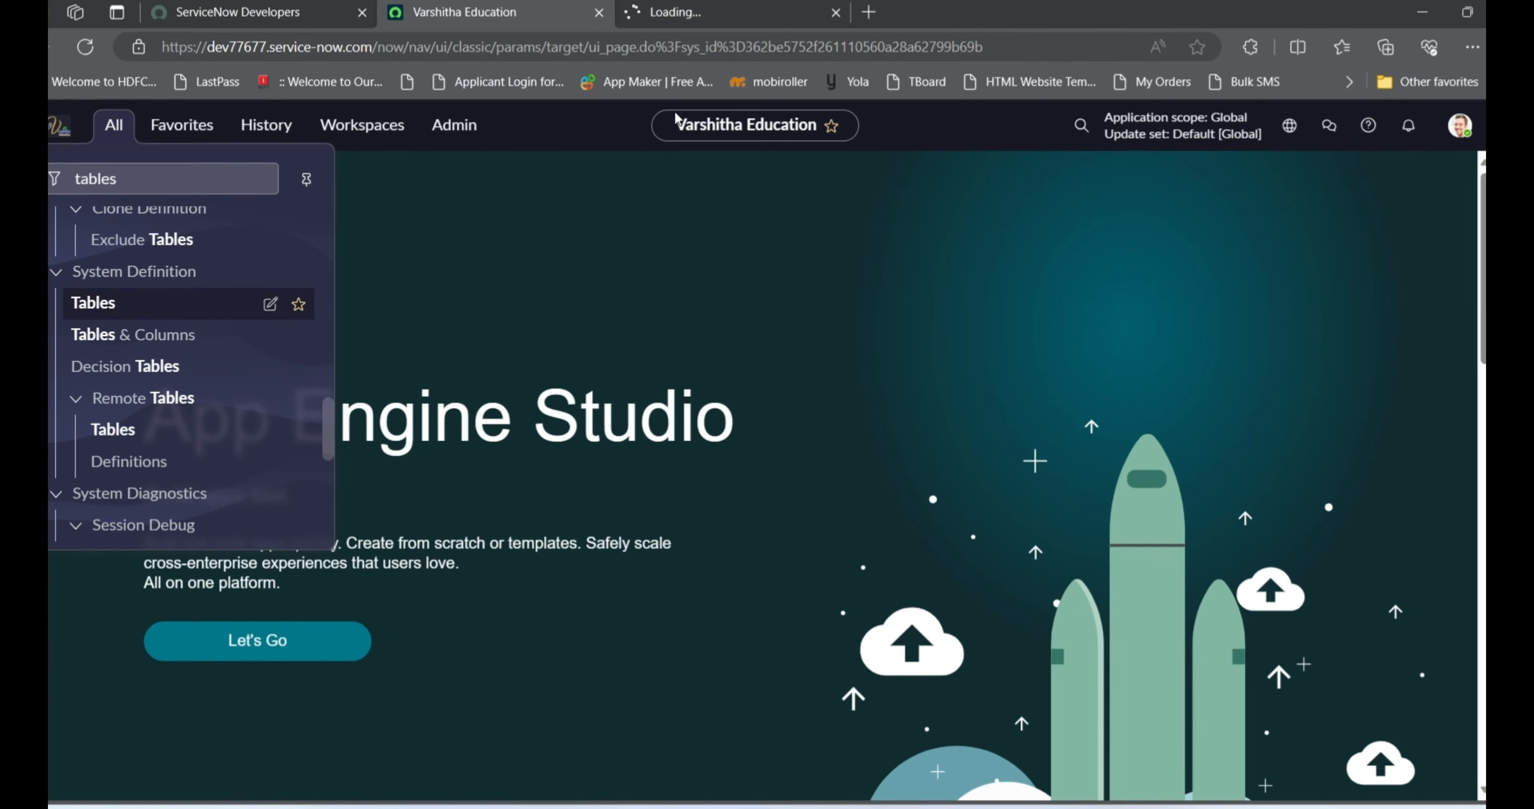
{"action": "left_click", "coordinate": [670, 24]}
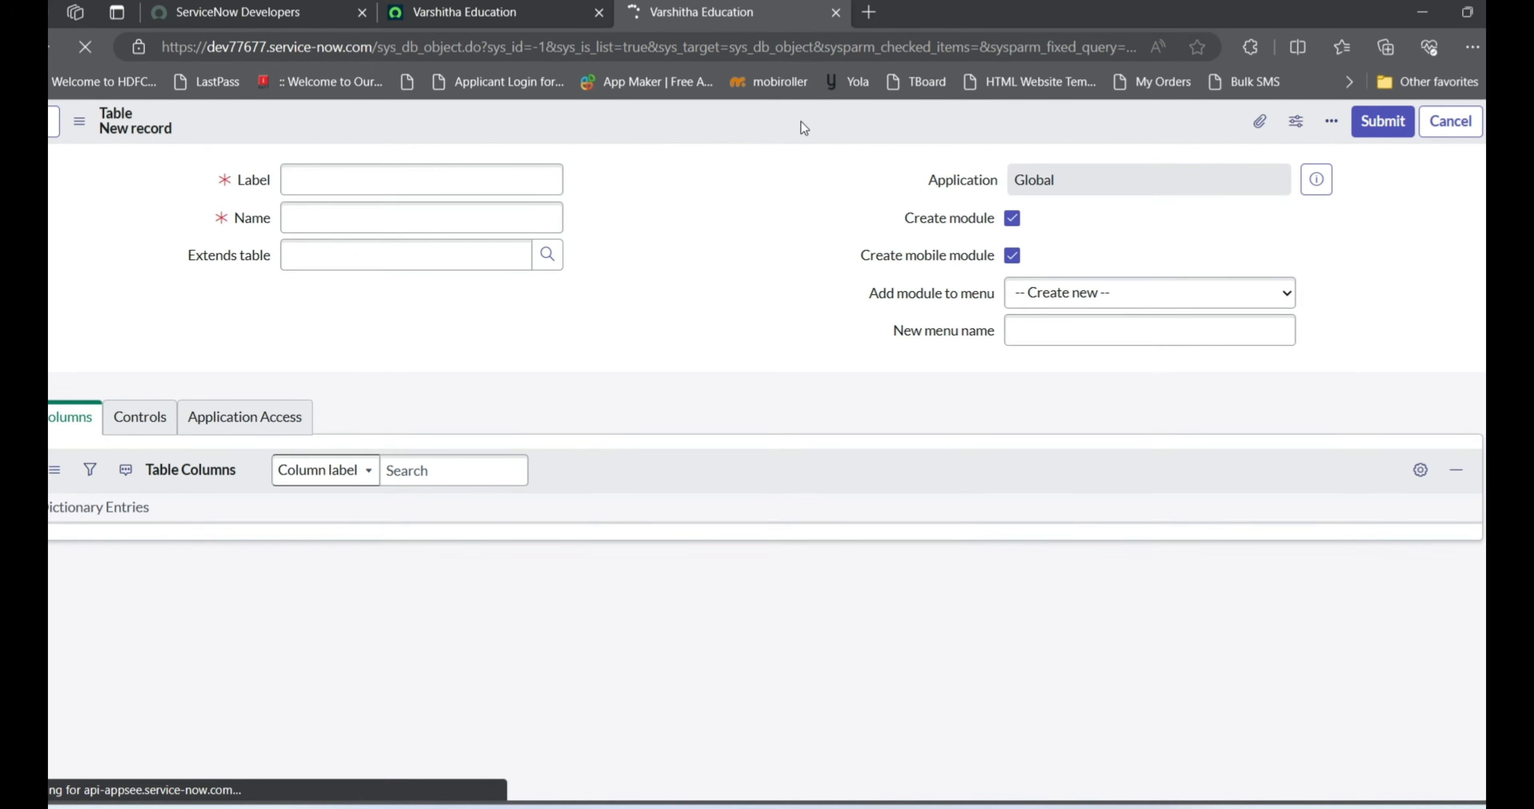
Dismiss the scoped-application notice and label the new table Targetpin
{"action": "left_click", "coordinate": [500, 180]}
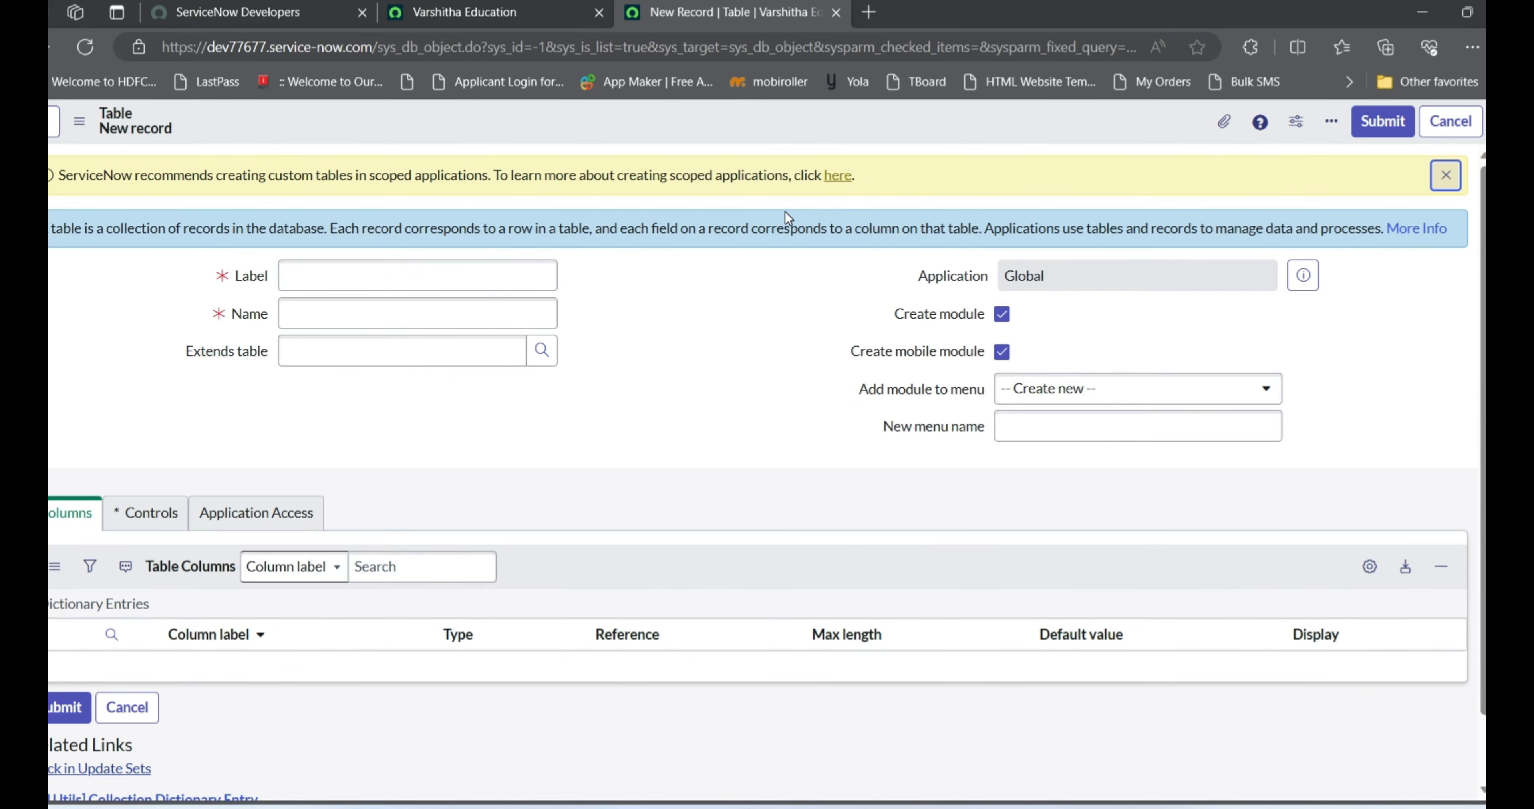
{"action": "left_click", "coordinate": [1446, 175]}
{"action": "left_click", "coordinate": [507, 239]}
{"action": "left_click", "coordinate": [508, 219]}
{"action": "type", "text": "tar"}
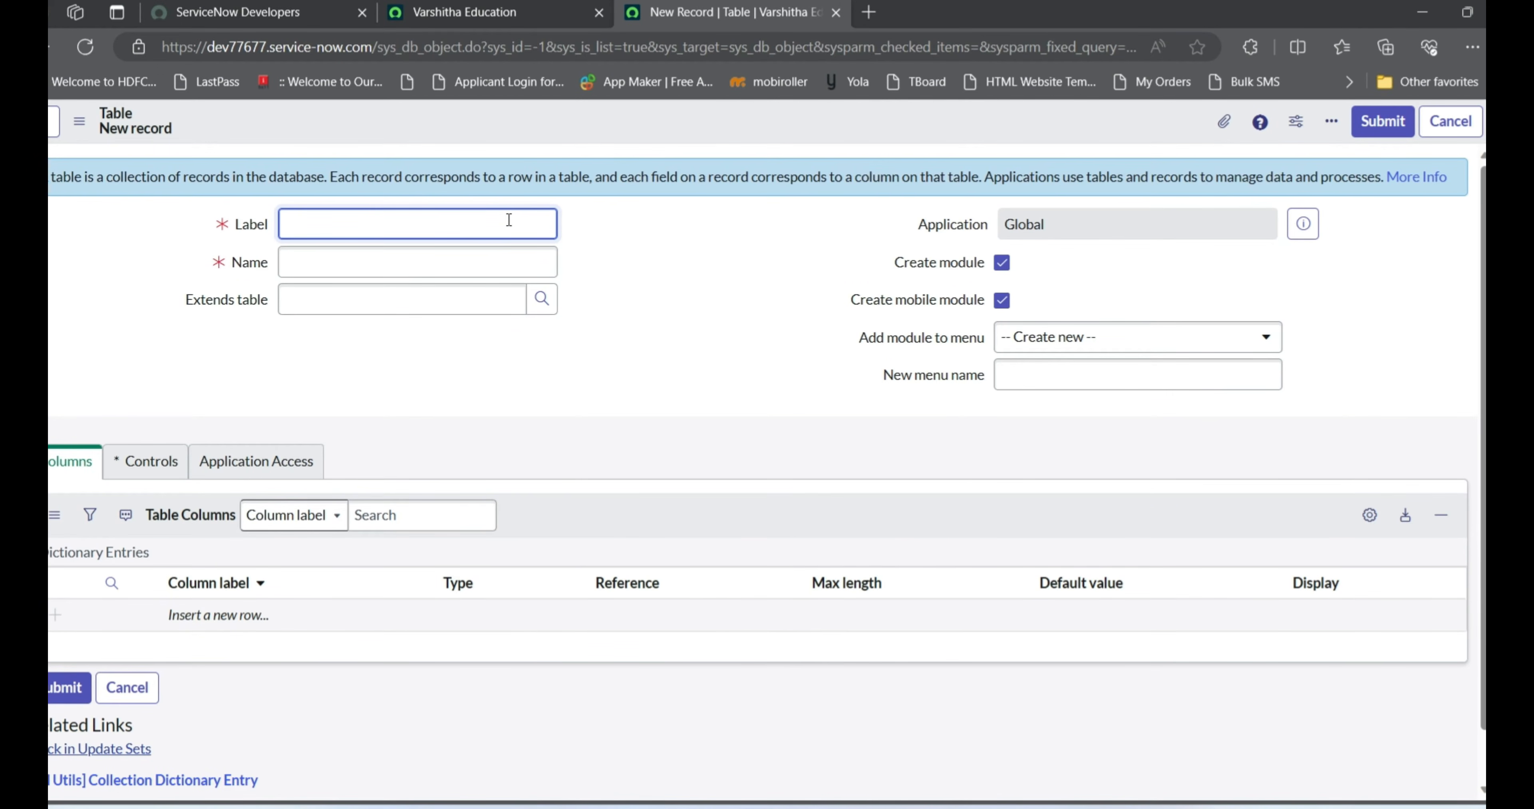
{"action": "type", "text": "arget"}
{"action": "type", "text": "P"}
{"action": "type", "text": "pin"}
{"action": "key", "text": "Tab"}
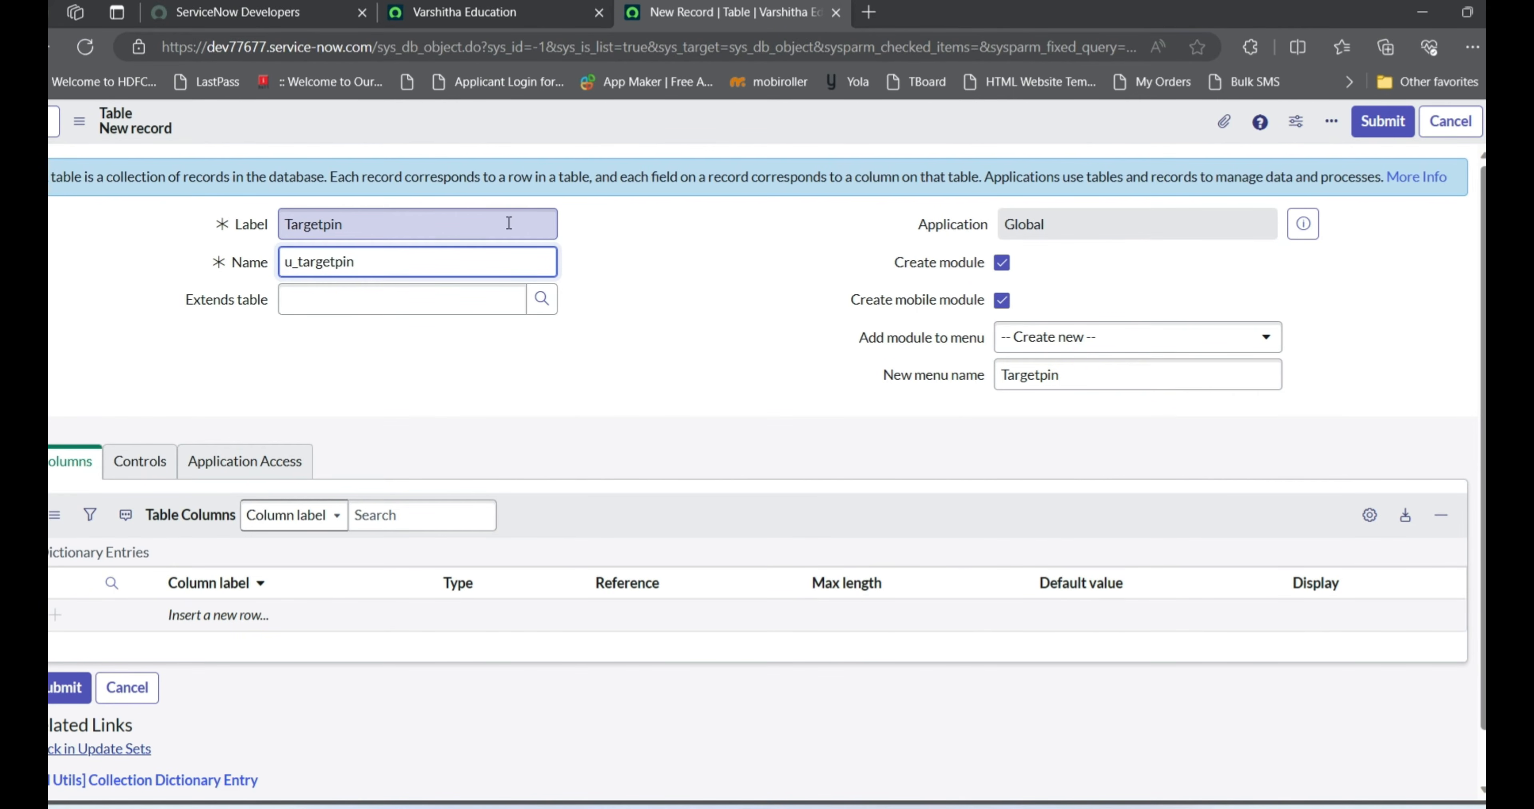
Add a column labelled Number with the type Integer to the new table
{"action": "left_click", "coordinate": [266, 612]}
{"action": "left_click", "coordinate": [266, 613]}
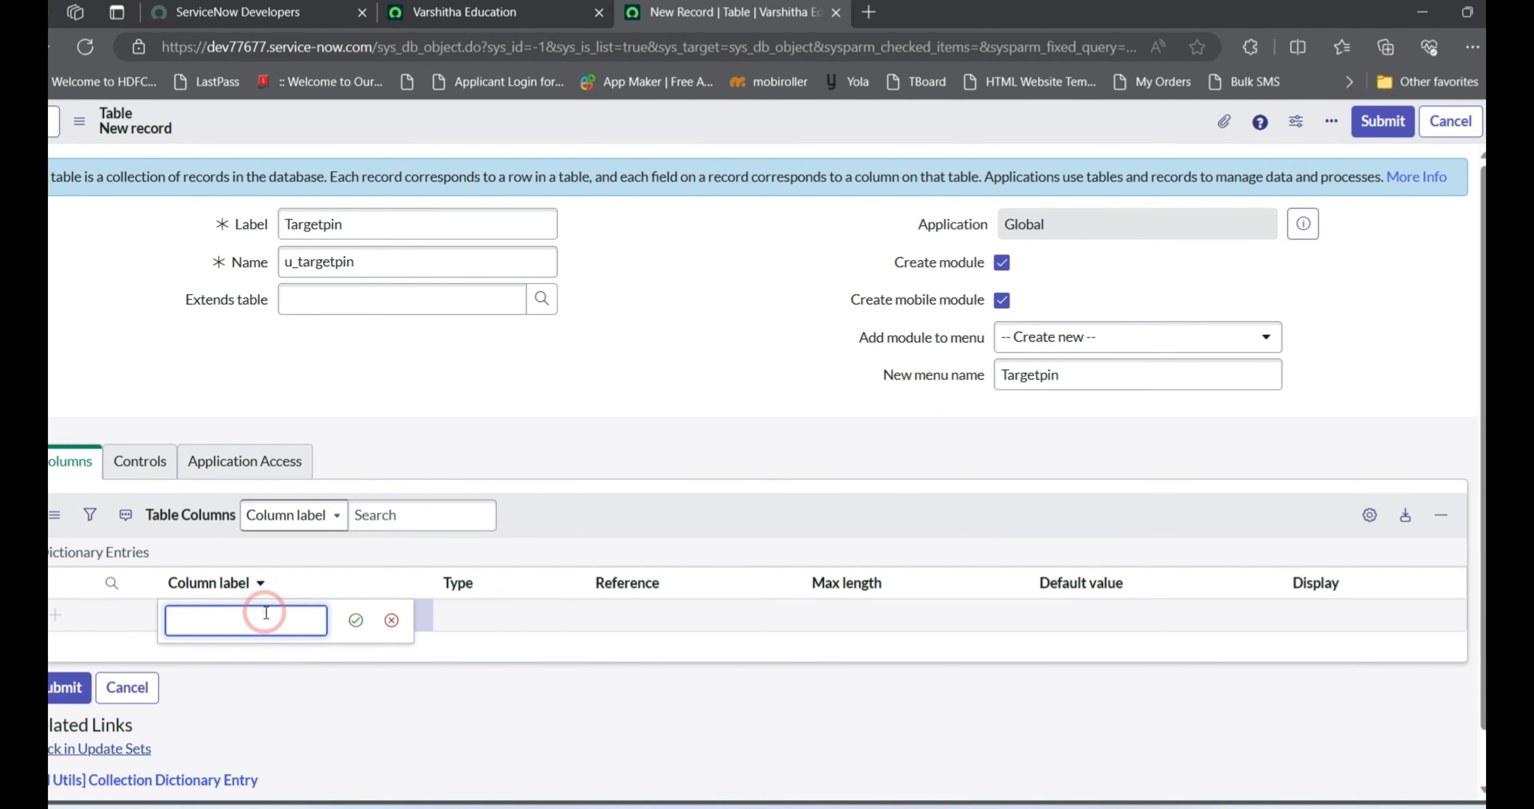
{"action": "type", "text": "Number"}
{"action": "key", "text": "Tab"}
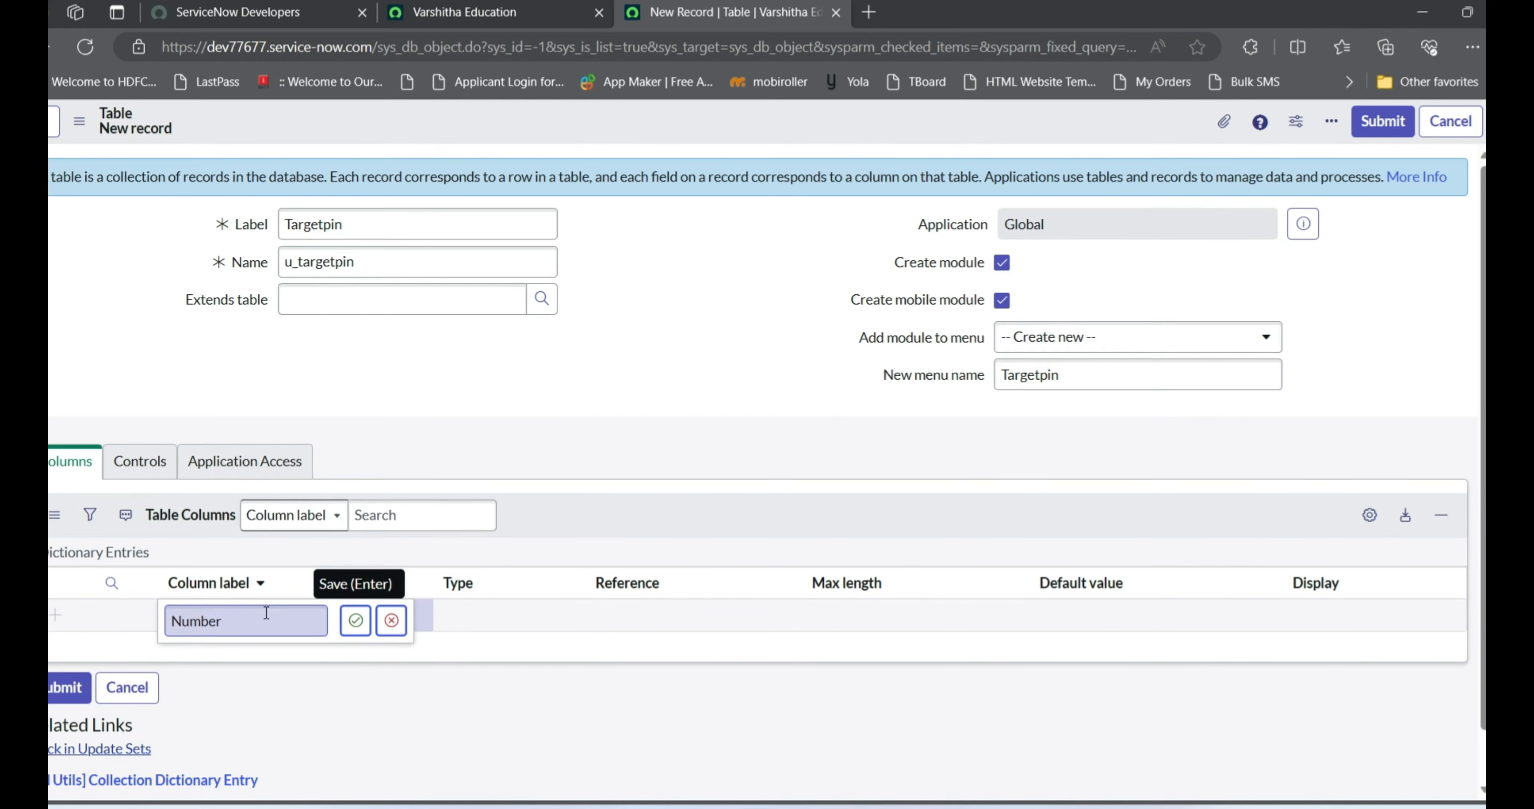
{"action": "key", "text": "Return"}
{"action": "type", "text": "integ"}
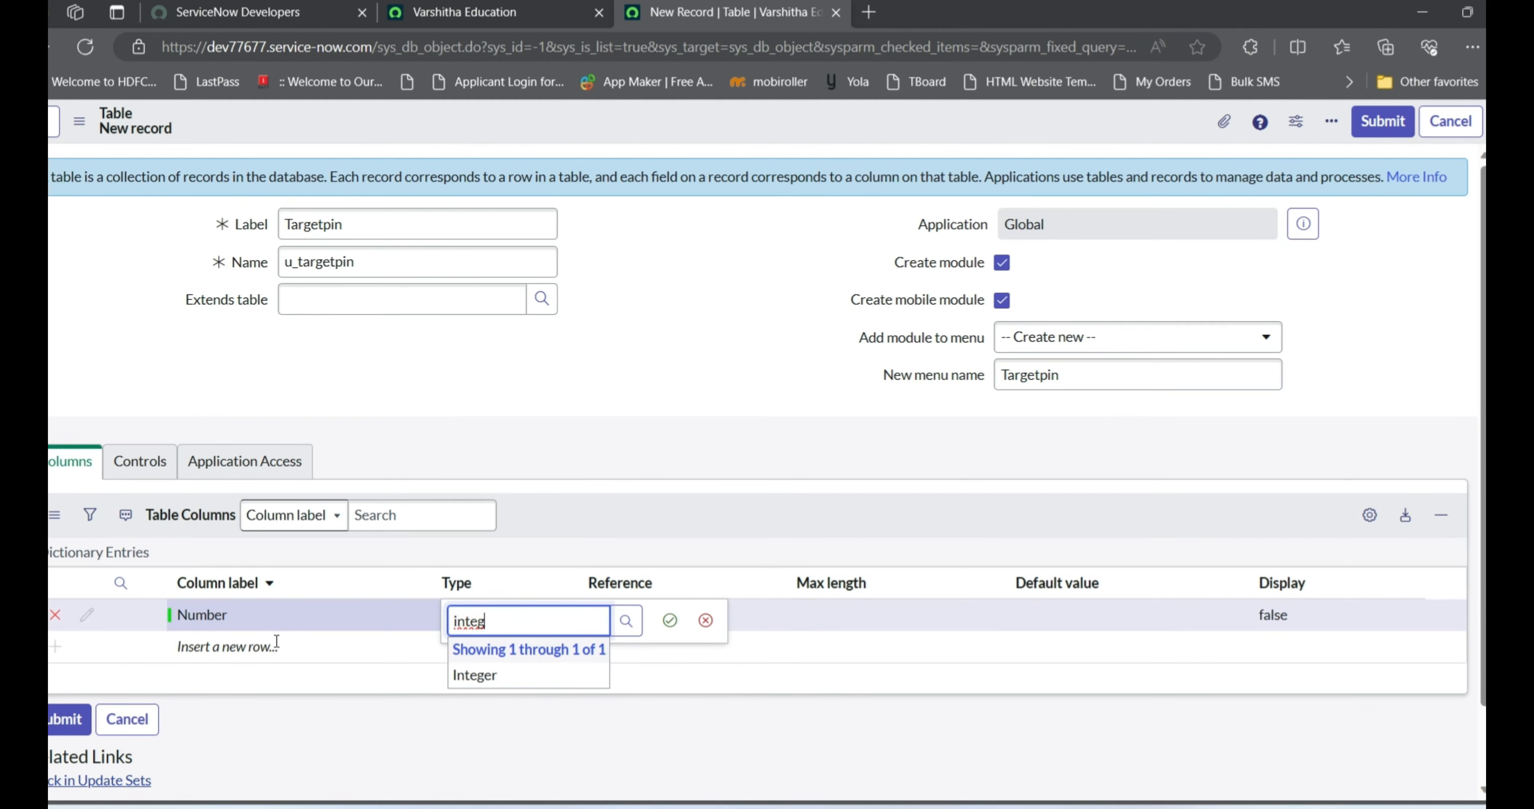
{"action": "left_click", "coordinate": [478, 674]}
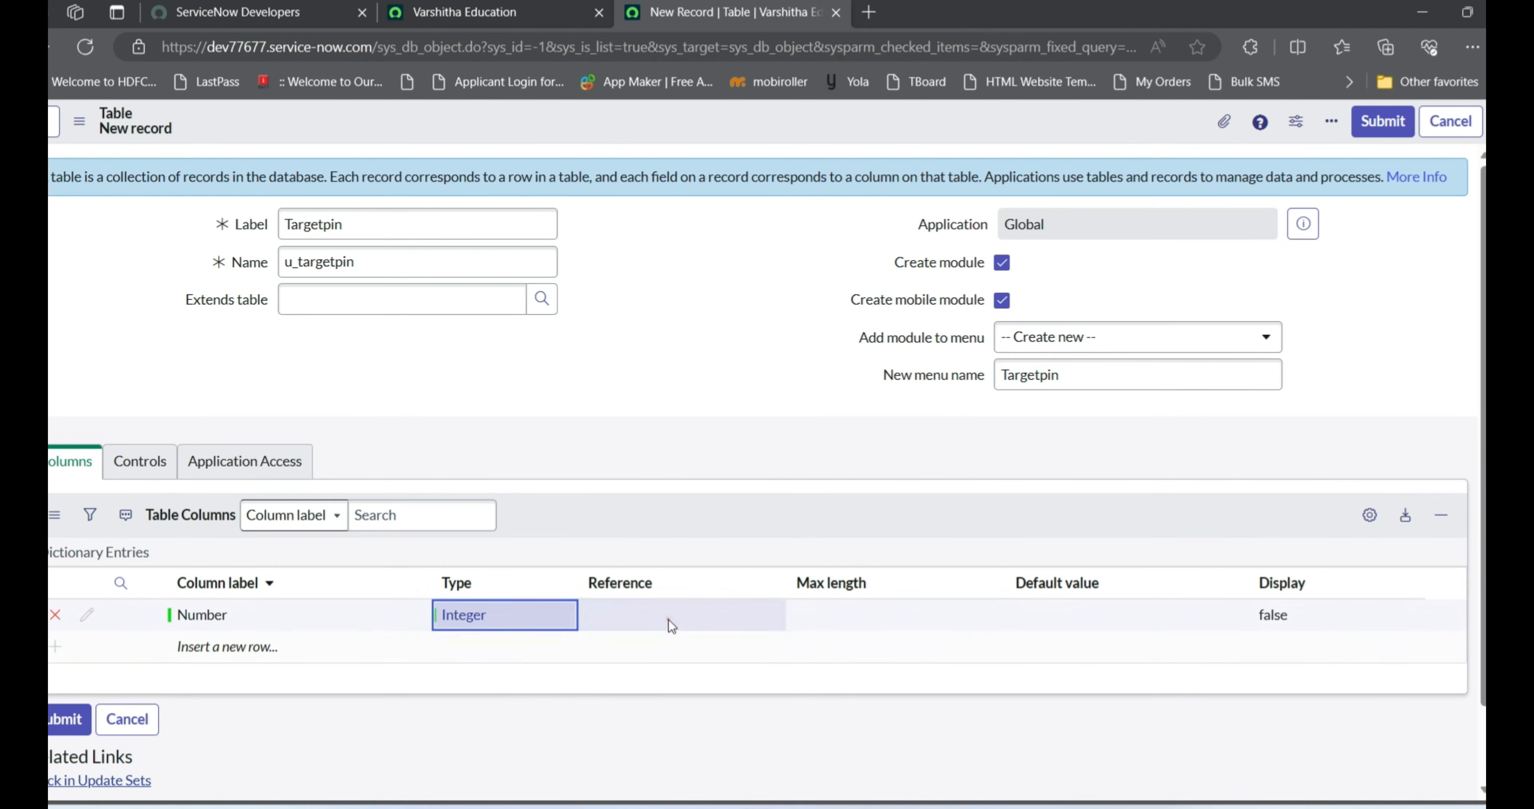
{"action": "left_click", "coordinate": [670, 621]}
Copy the pin header from the GoaPIN workbook in Excel into a new ServiceNow table column and set its type to String
{"action": "left_click", "coordinate": [242, 646]}
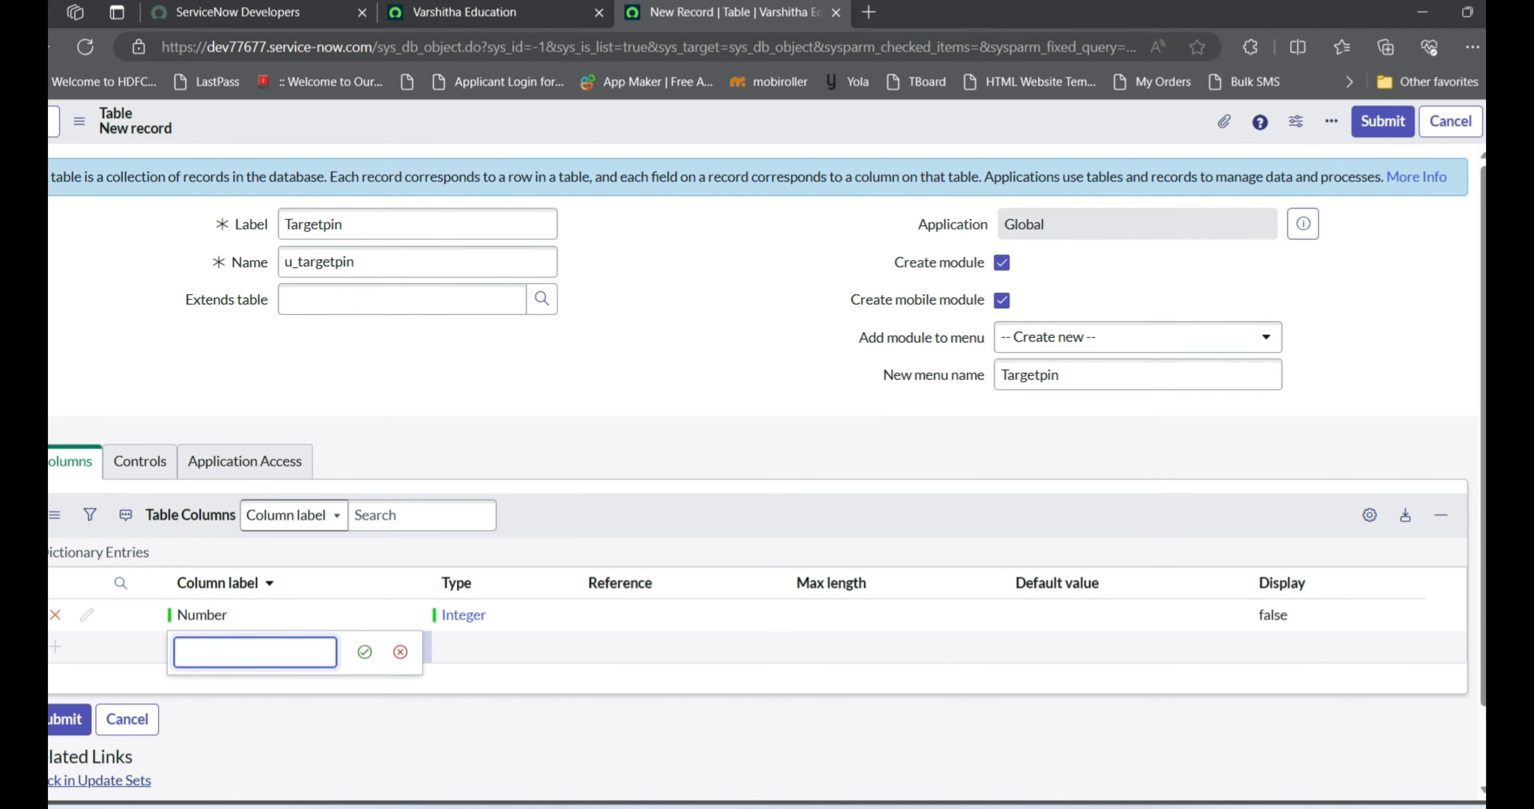
{"action": "key", "text": "alt+Tab"}
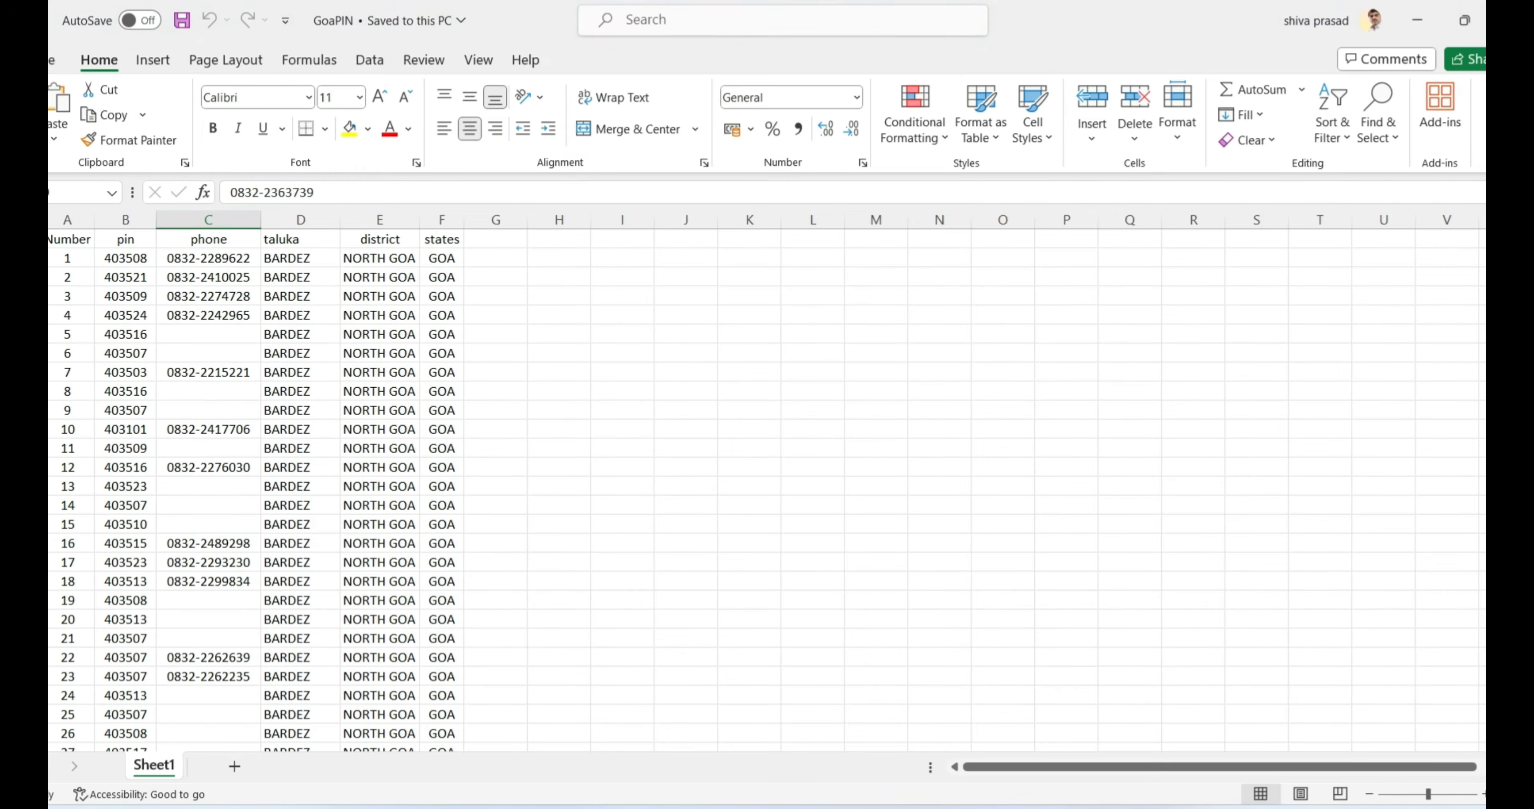
{"action": "left_click", "coordinate": [129, 243]}
{"action": "left_click", "coordinate": [131, 242]}
{"action": "key", "text": "ctrl+c"}
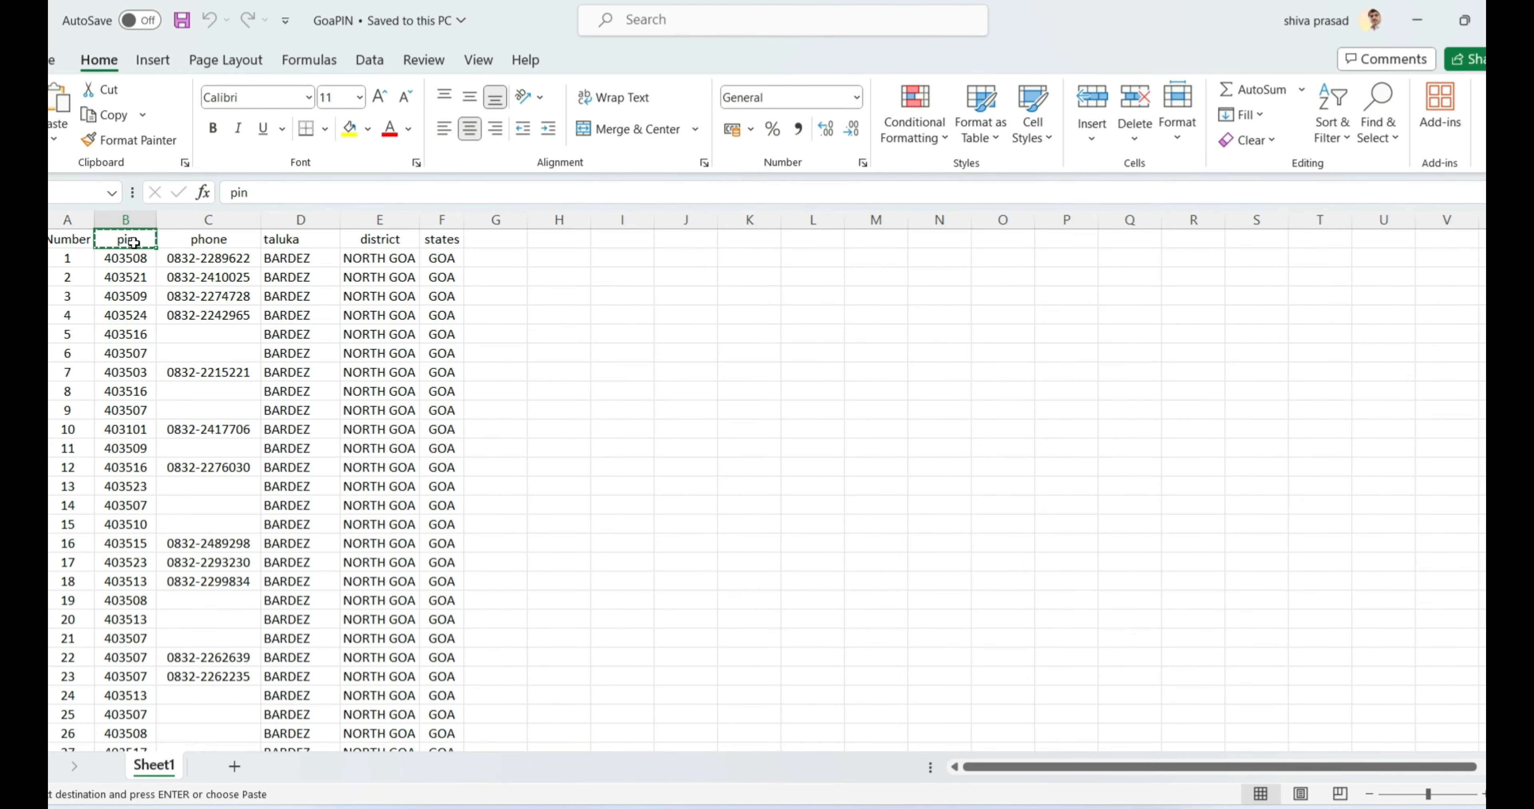
{"action": "key", "text": "alt+Tab"}
{"action": "key", "text": "ctrl+v"}
{"action": "key", "text": "Tab"}
{"action": "key", "text": "Tab"}
{"action": "key", "text": "Tab"}
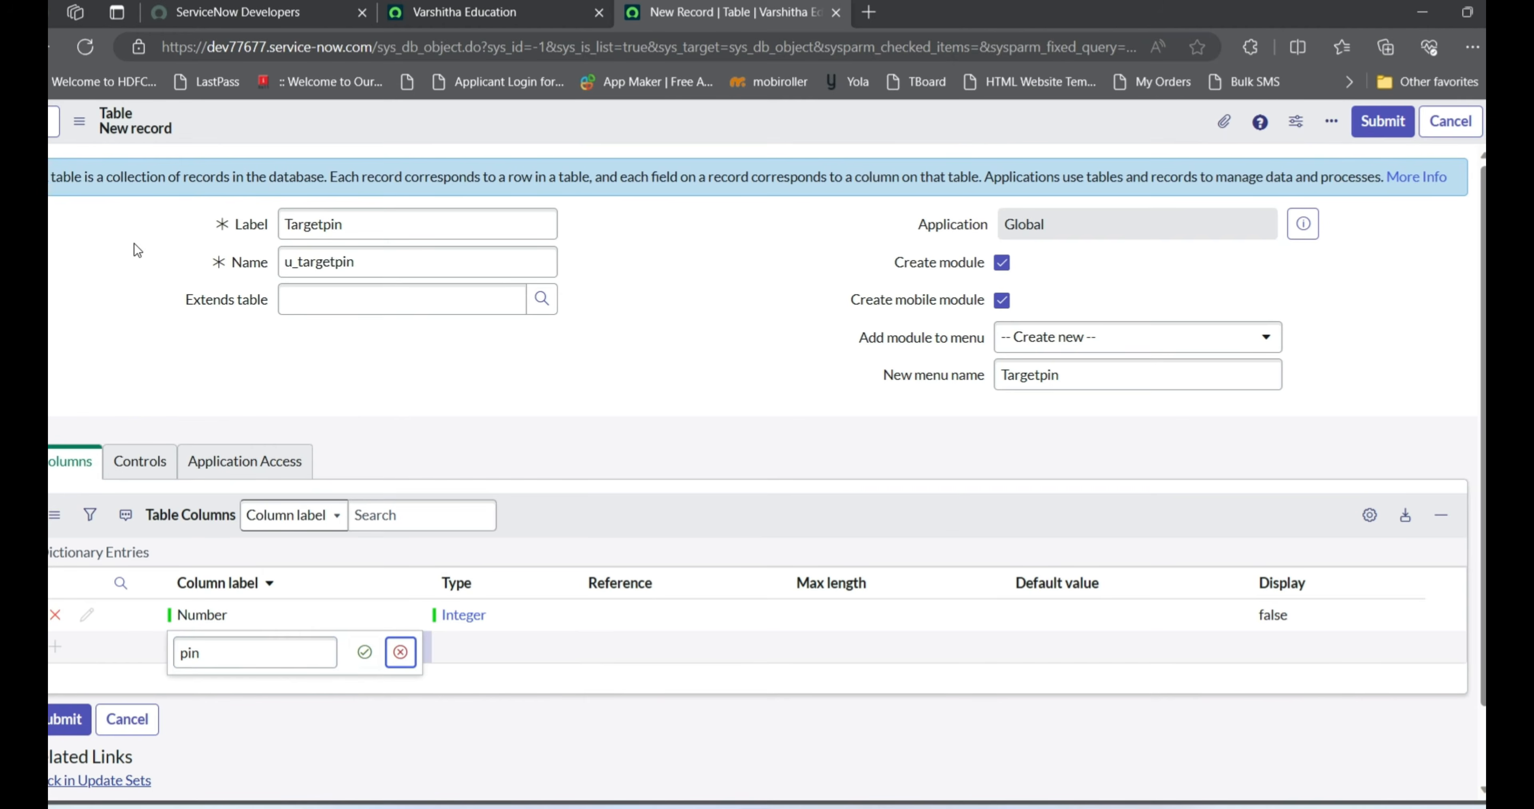
{"action": "type", "text": "string"}
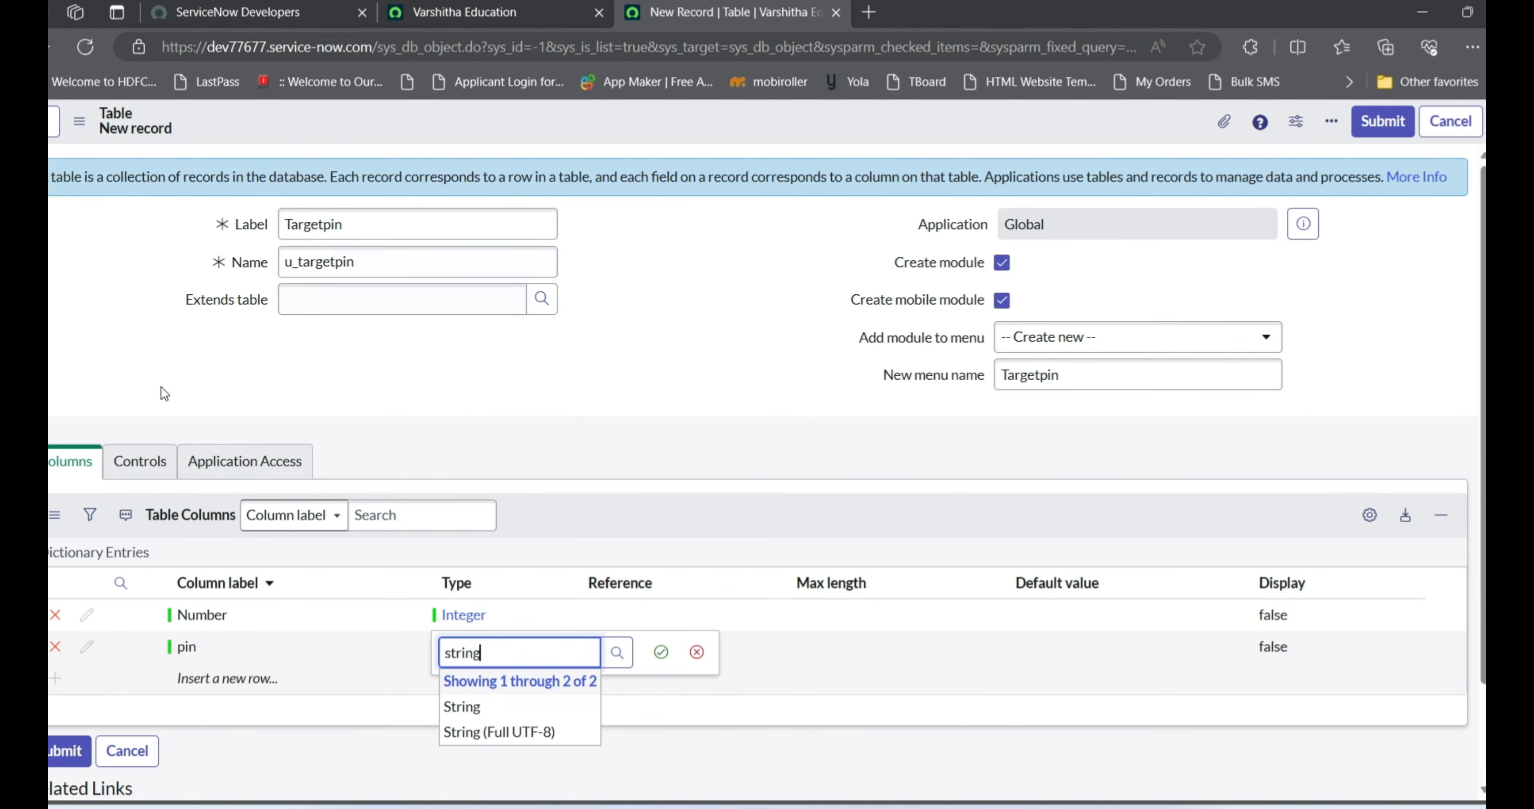
{"action": "left_click", "coordinate": [470, 709]}
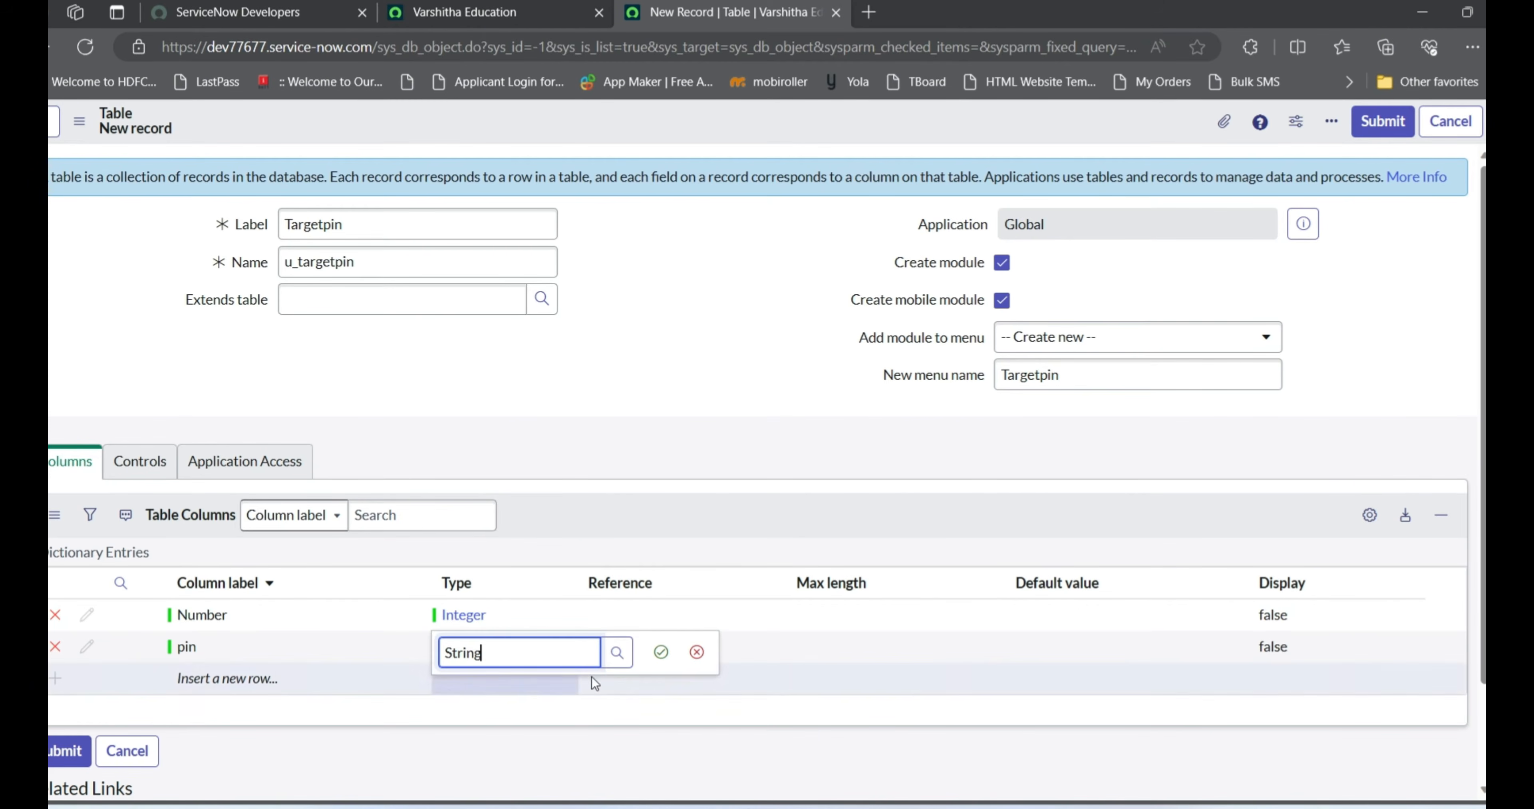
{"action": "left_click", "coordinate": [661, 652]}
Add a String column to the ServiceNow table labelled with the phone header copied from the Excel workbook
{"action": "left_click", "coordinate": [312, 678]}
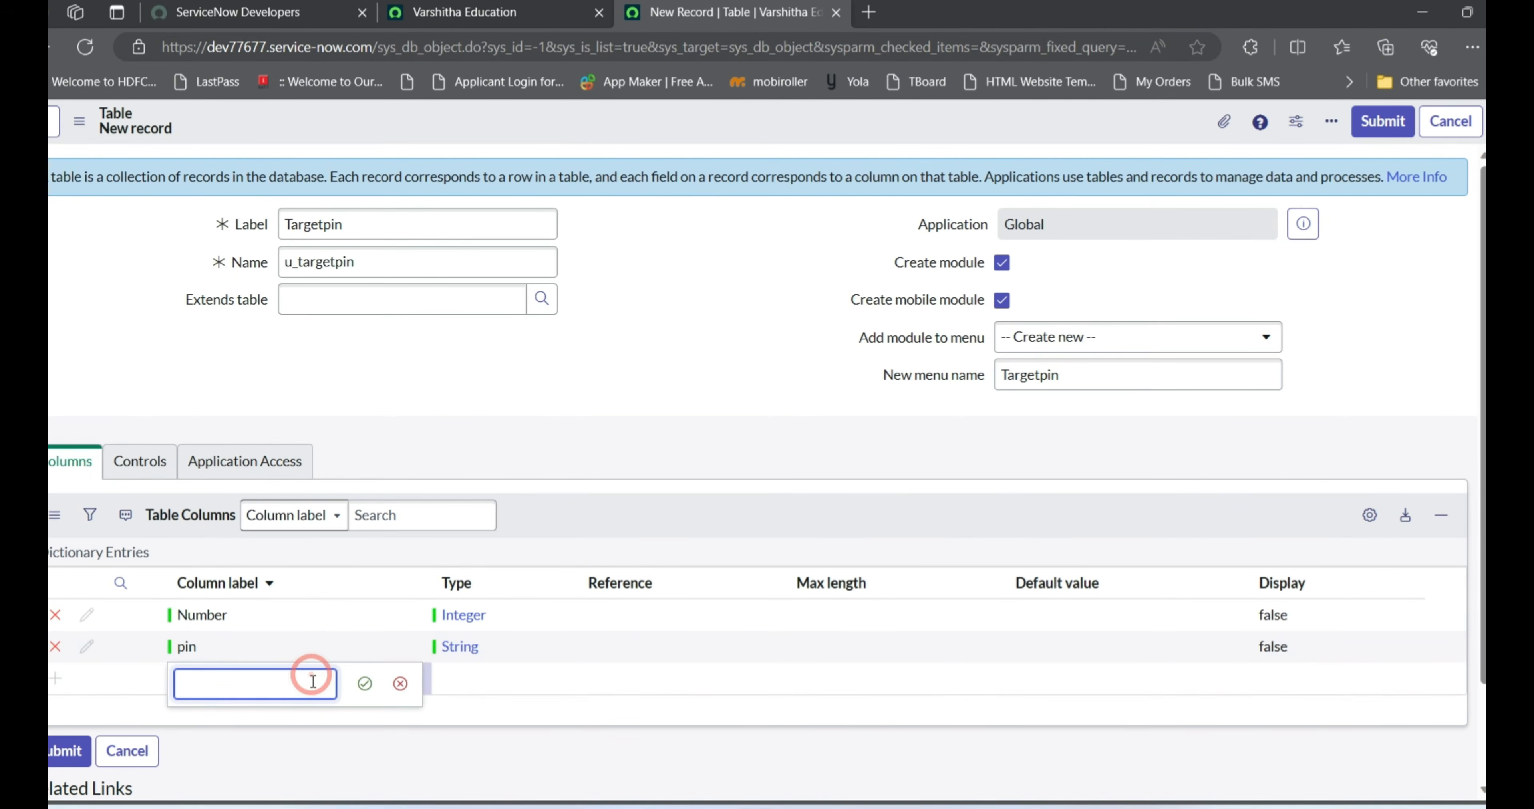
{"action": "key", "text": "alt+Tab"}
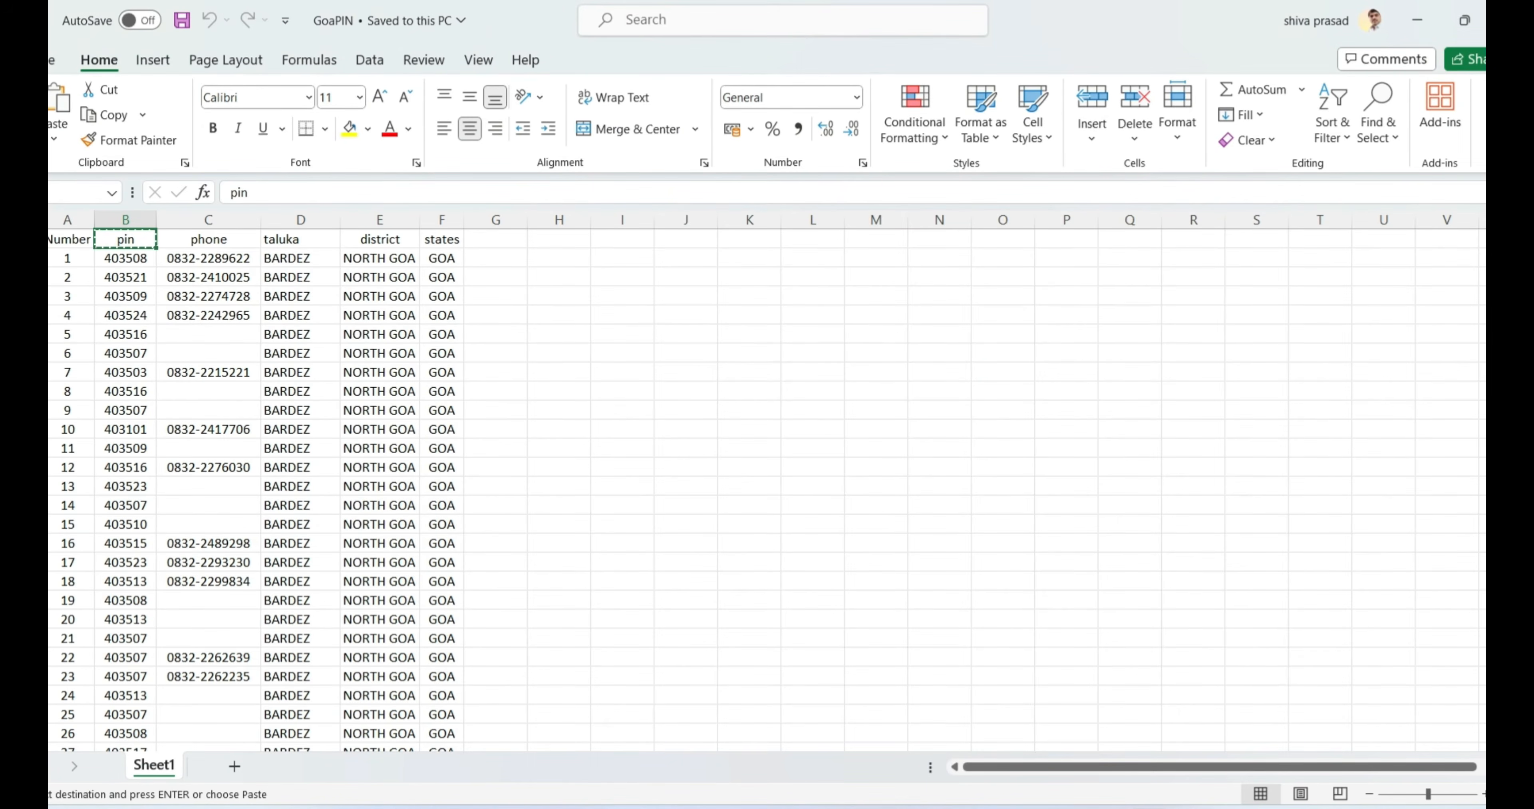
{"action": "left_click", "coordinate": [217, 238]}
{"action": "key", "text": "ctrl+c"}
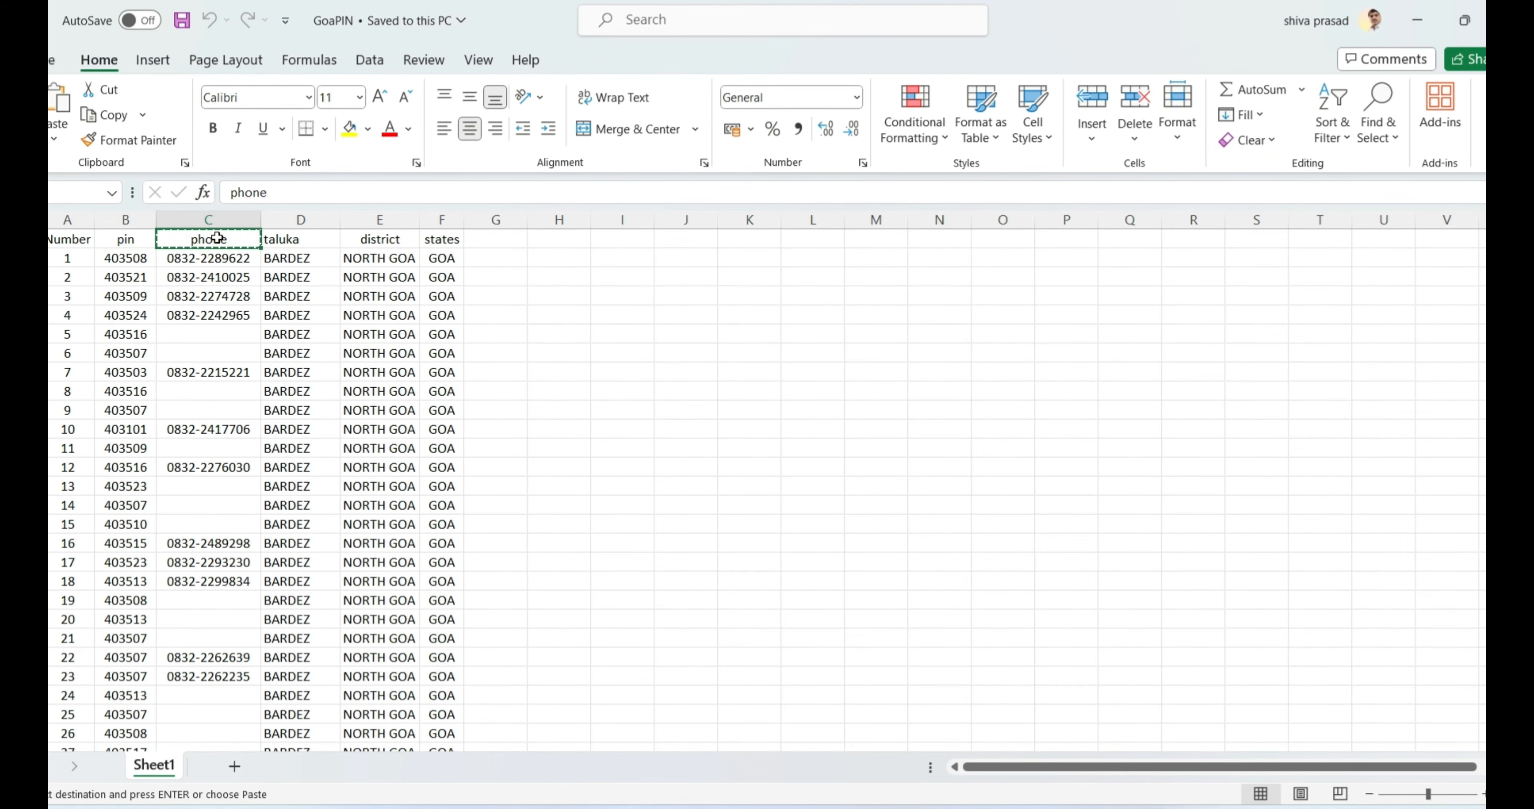
{"action": "key", "text": "alt+Tab"}
{"action": "key", "text": "ctrl+v"}
{"action": "key", "text": "Tab"}
{"action": "key", "text": "Tab"}
{"action": "key", "text": "Tab"}
{"action": "type", "text": "str"}
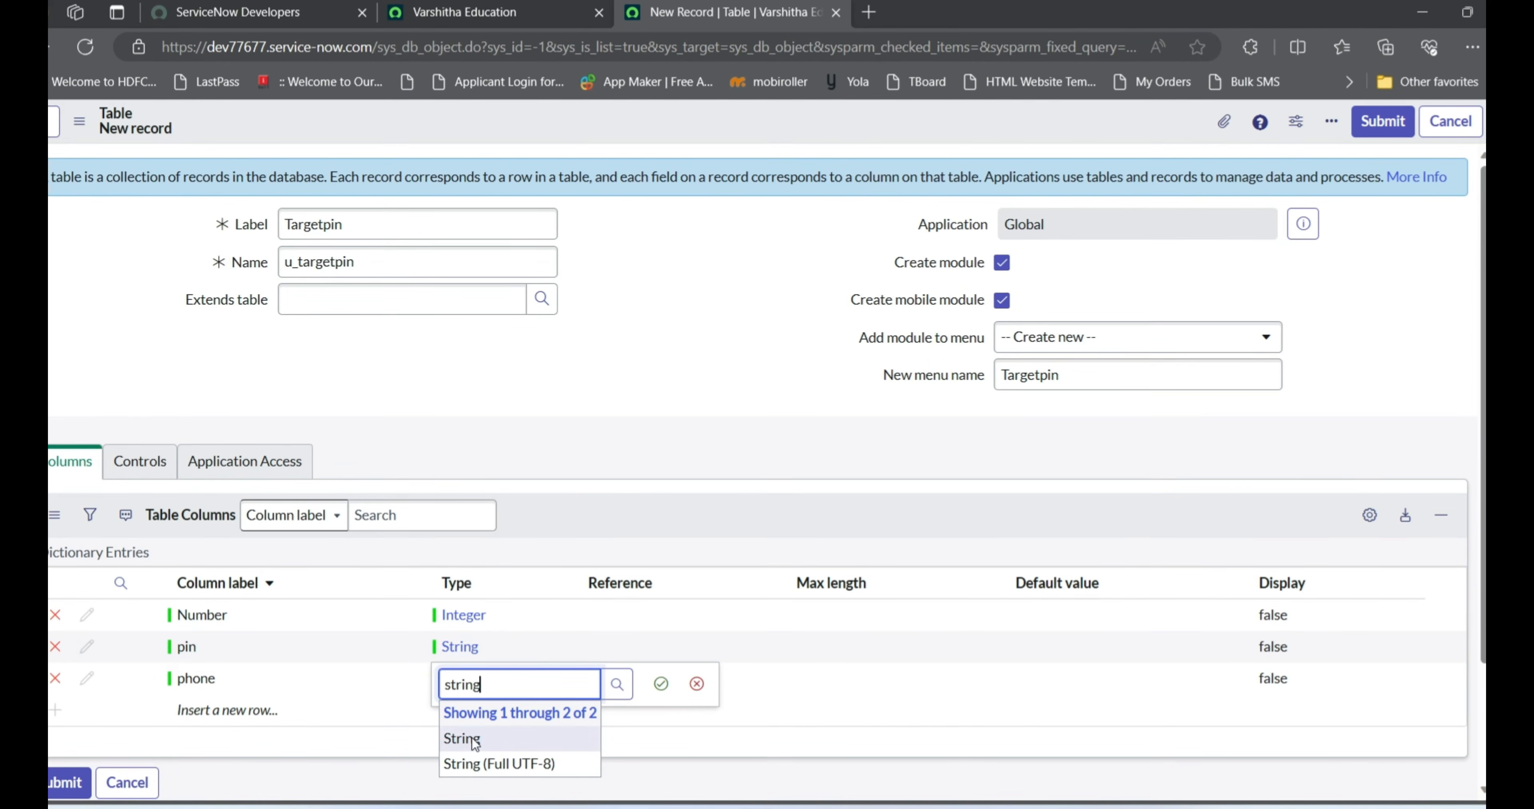
{"action": "left_click", "coordinate": [474, 739]}
{"action": "left_click", "coordinate": [660, 684]}
Add a String column to the ServiceNow table labelled with the taluka header copied from the Excel workbook
{"action": "double_click", "coordinate": [262, 710]}
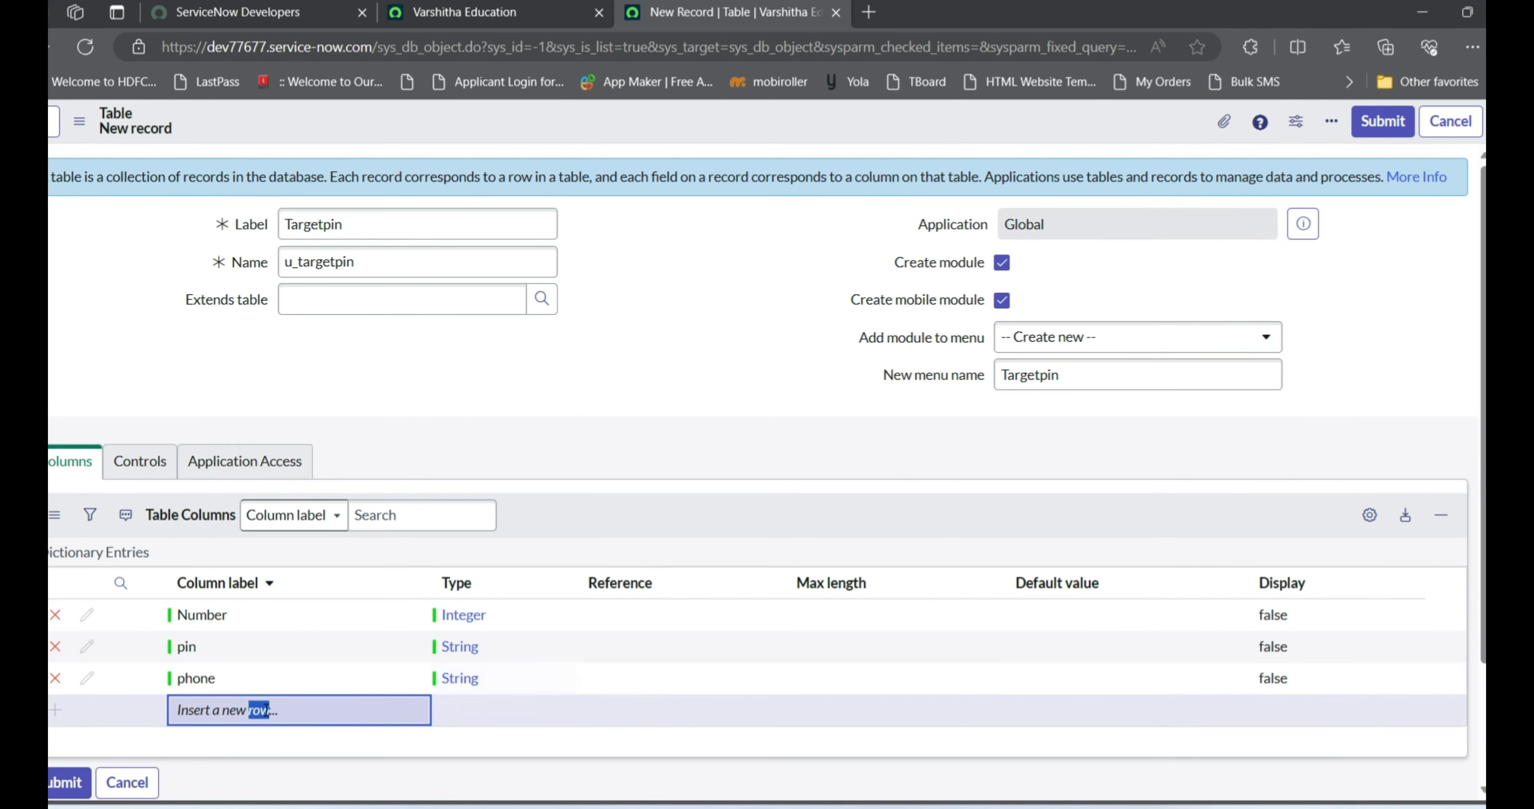
{"action": "key", "text": "alt+Tab"}
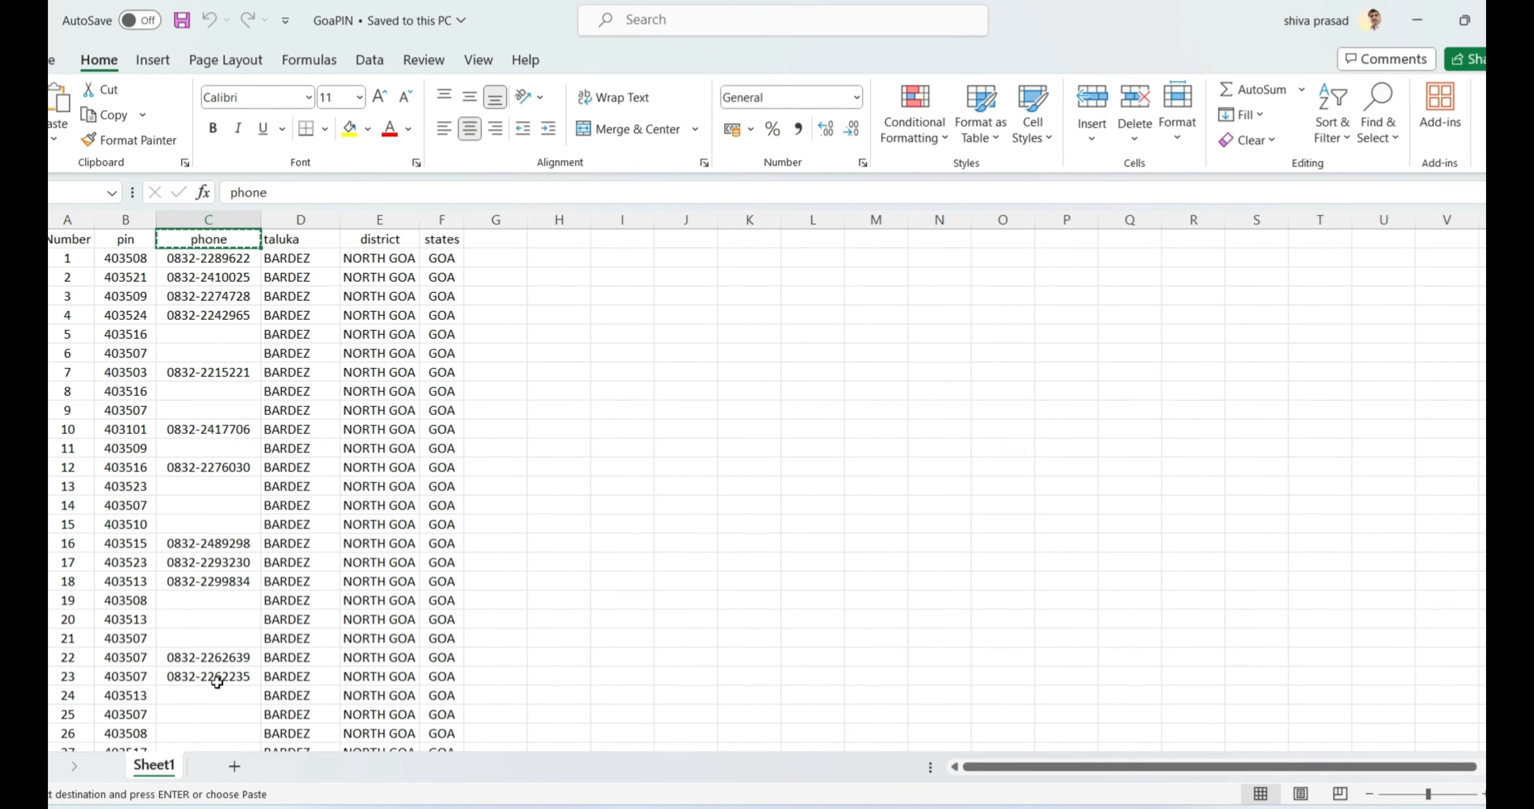
{"action": "left_click", "coordinate": [292, 239]}
{"action": "key", "text": "Escape"}
{"action": "key", "text": "ctrl+c"}
{"action": "key", "text": "alt+Tab"}
{"action": "key", "text": "ctrl+v"}
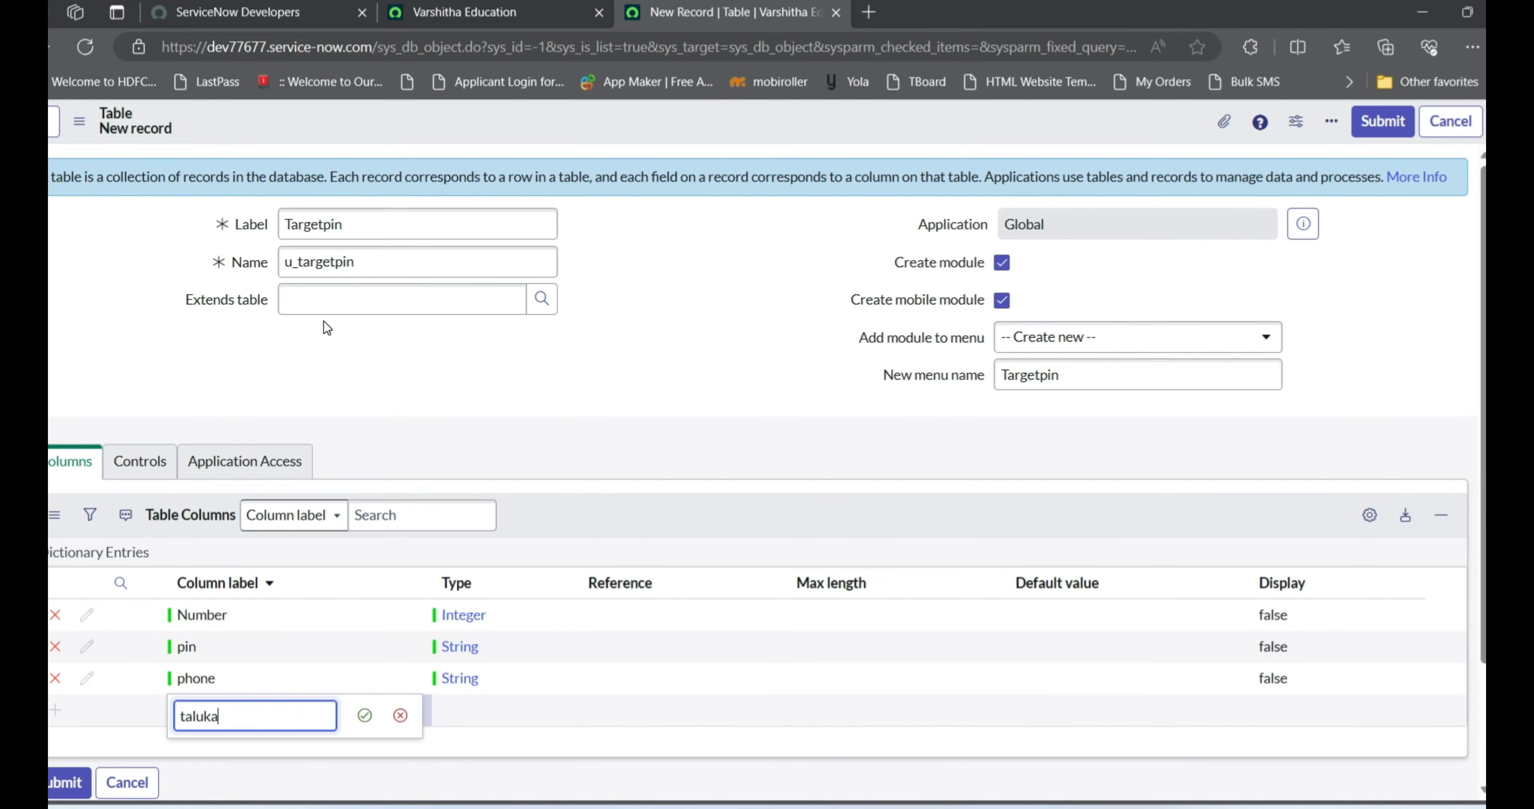
{"action": "key", "text": "Tab"}
{"action": "type", "text": "s"}
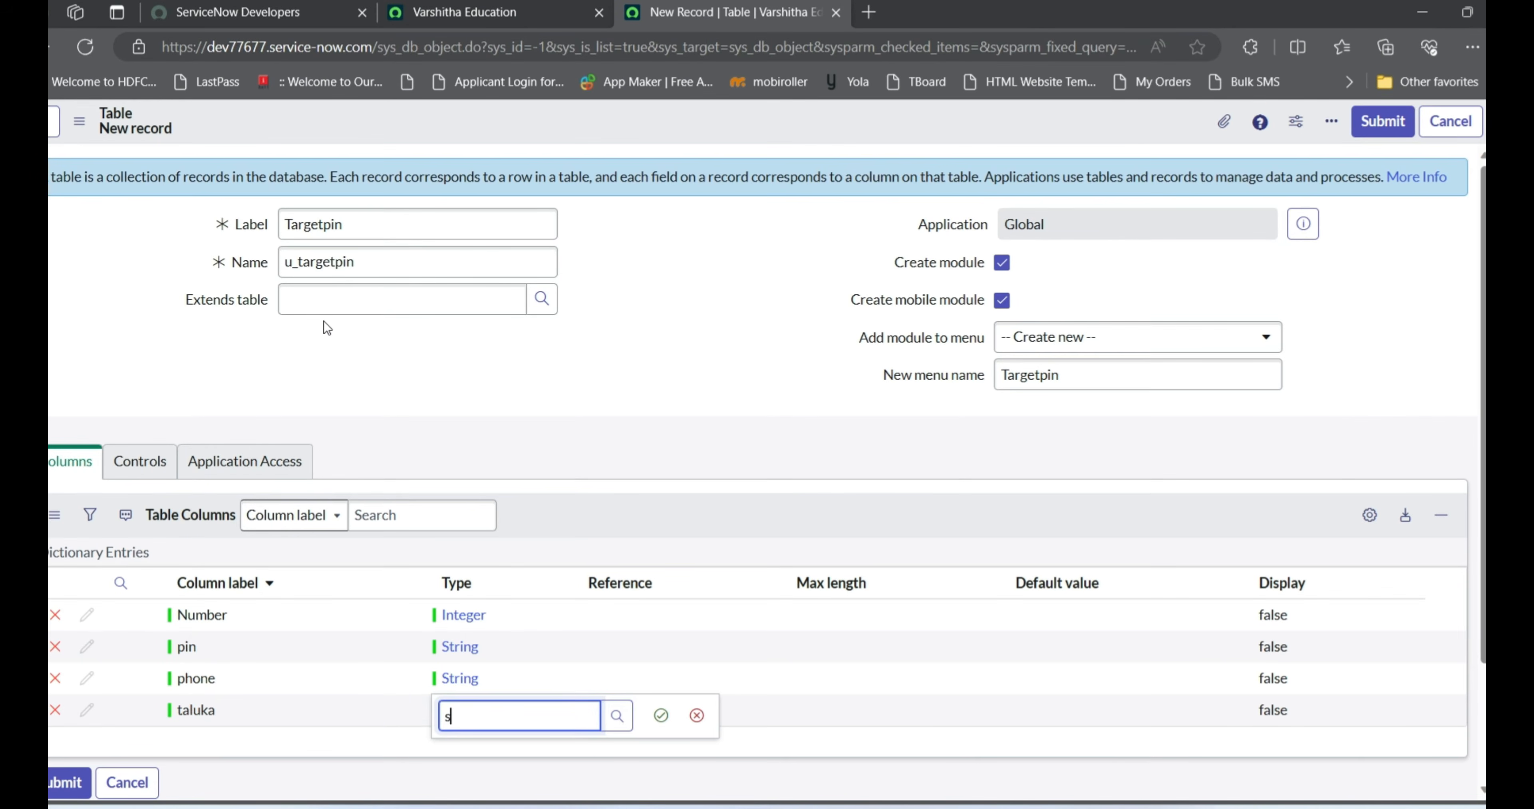
{"action": "type", "text": "tring"}
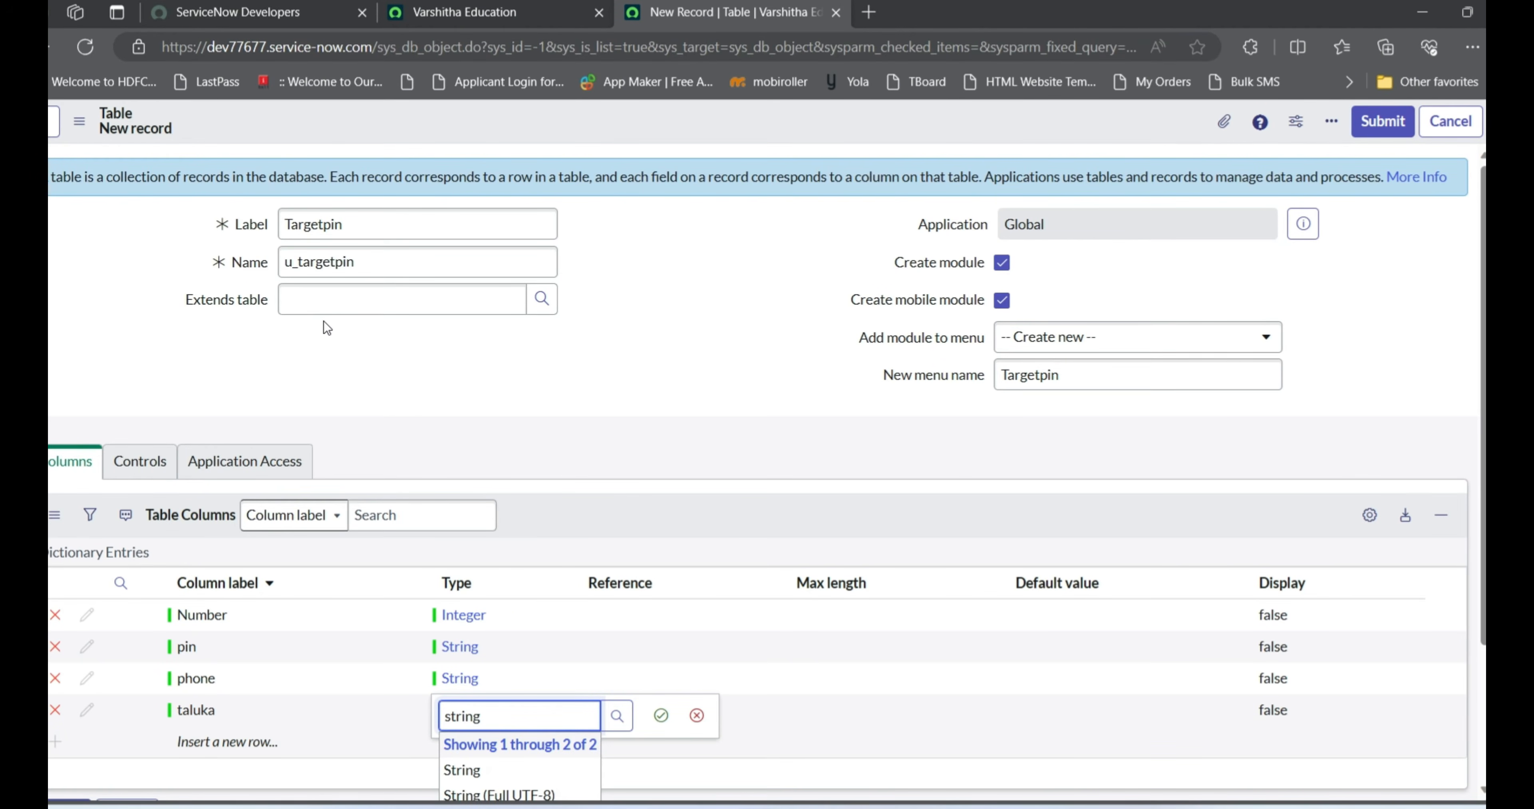
{"action": "left_click", "coordinate": [473, 773]}
{"action": "left_click", "coordinate": [651, 717]}
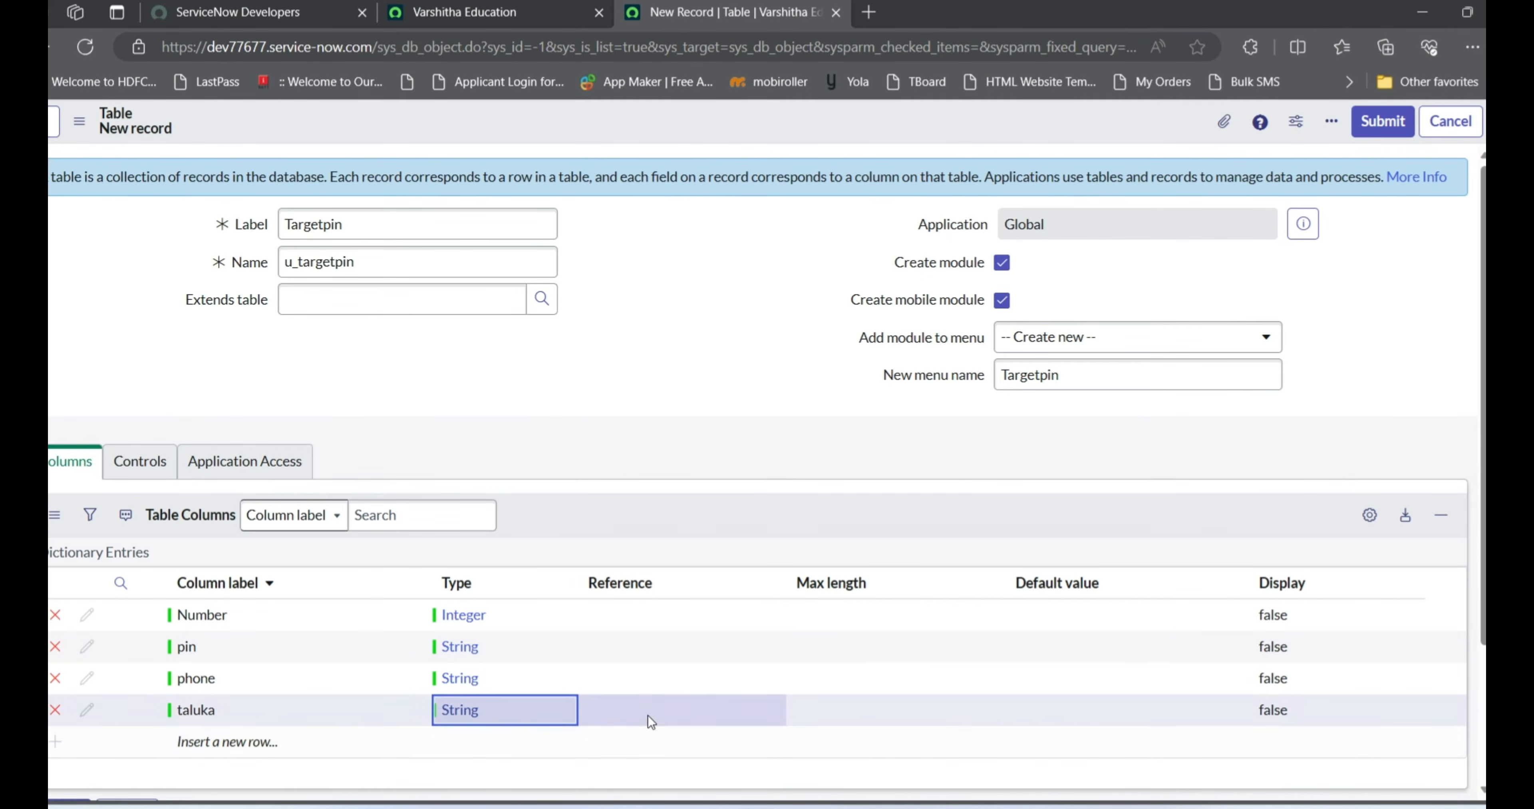
Add a String column to the ServiceNow table labelled with the district header copied from the Excel workbook
{"action": "left_click", "coordinate": [317, 745]}
{"action": "key", "text": "alt+Tab"}
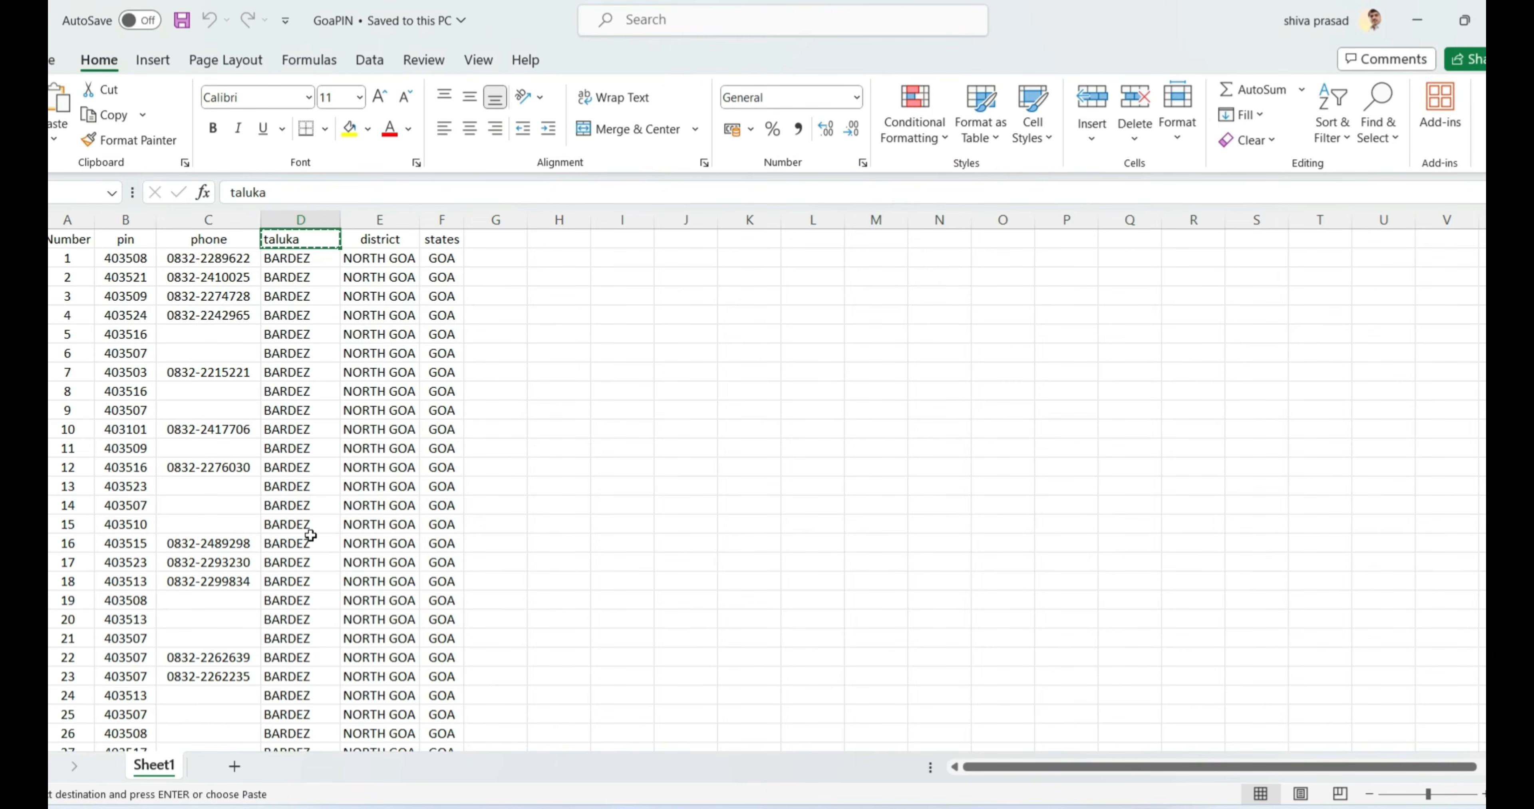
{"action": "left_click", "coordinate": [375, 241]}
{"action": "key", "text": "ctrl+c"}
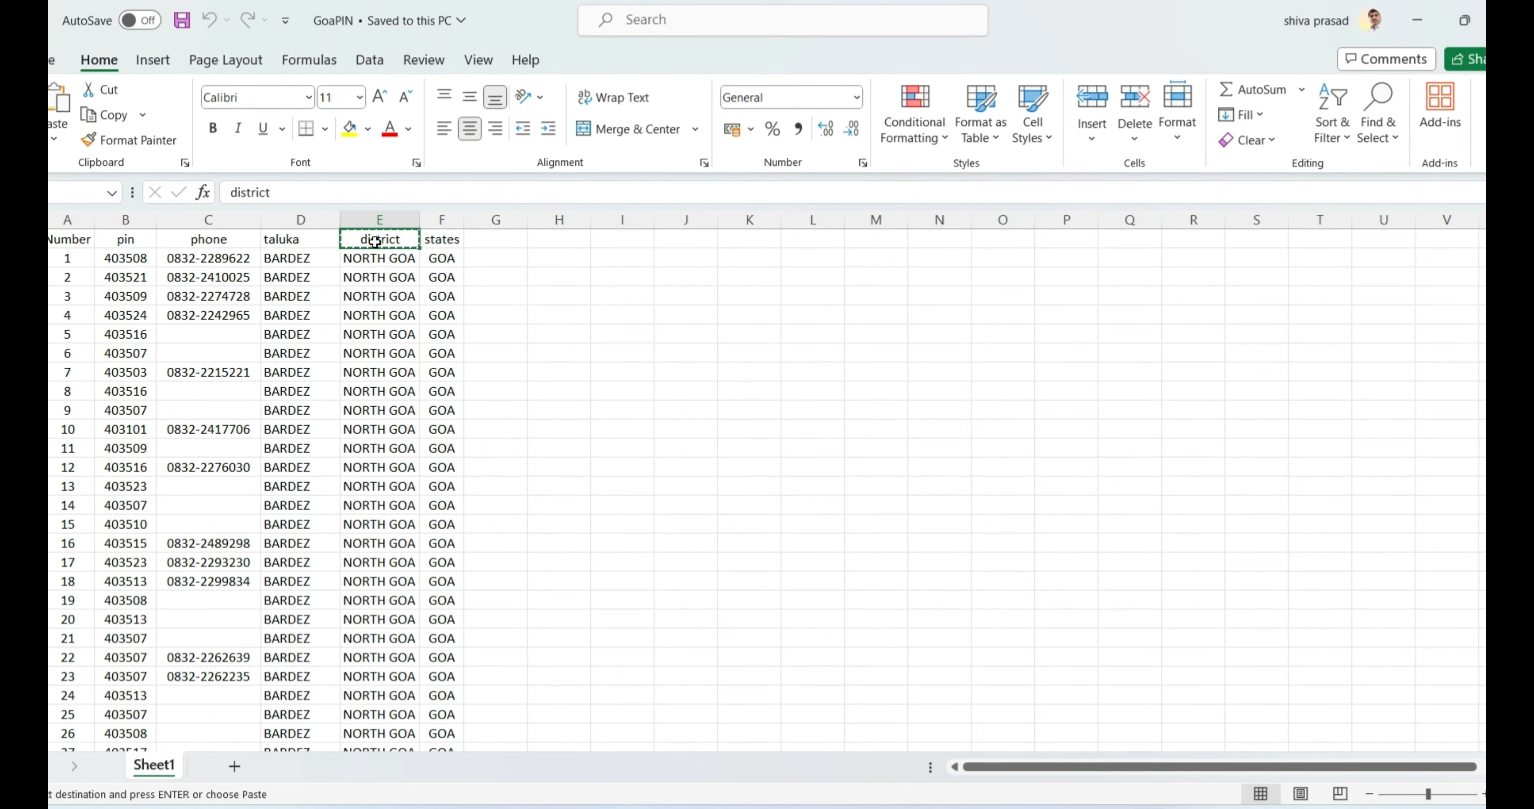
{"action": "key", "text": "alt+Tab"}
{"action": "key", "text": "ctrl+v"}
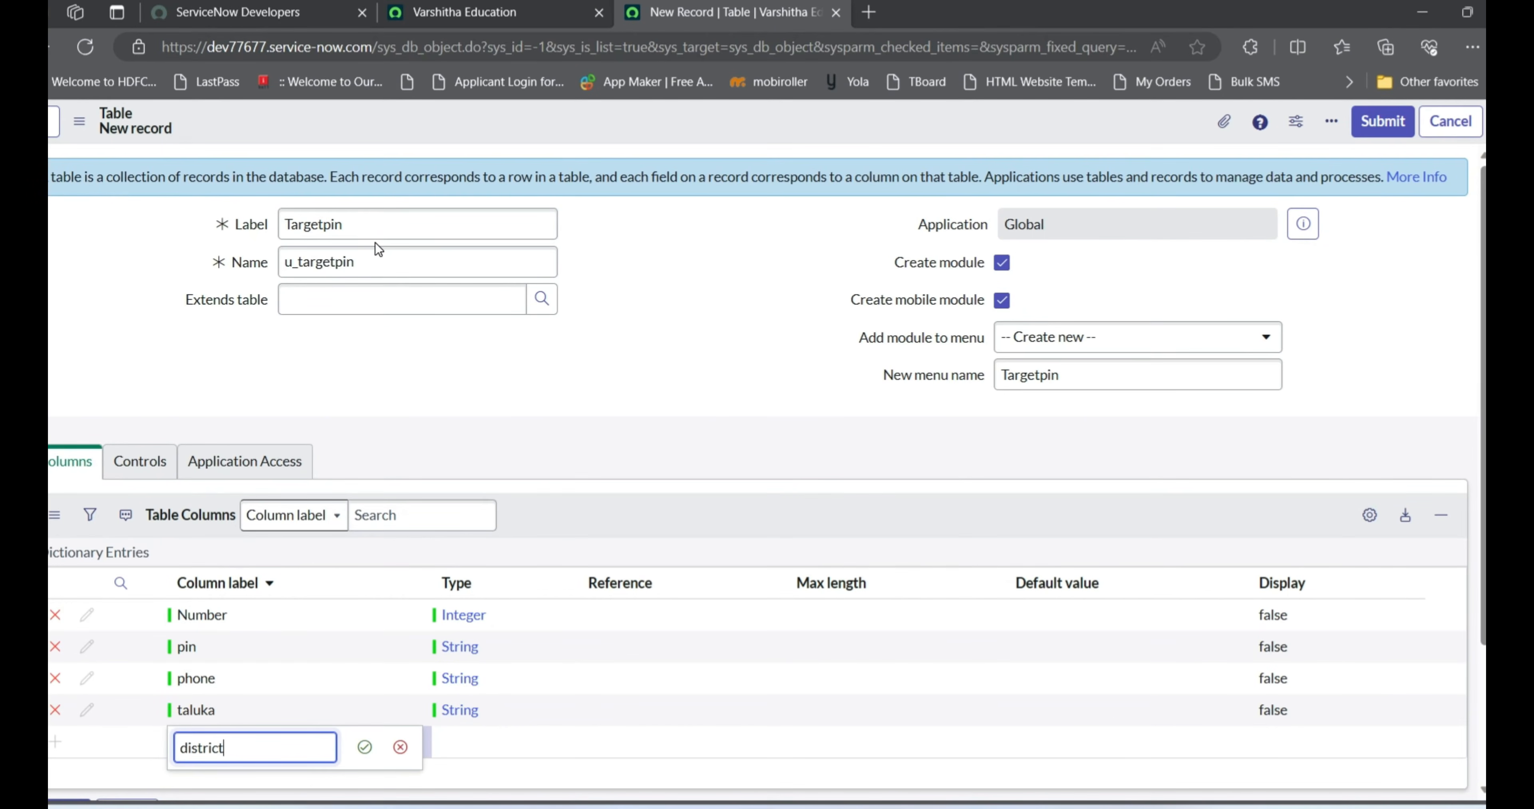
{"action": "key", "text": "Tab"}
{"action": "key", "text": "Tab"}
{"action": "key", "text": "Tab"}
{"action": "type", "text": "st"}
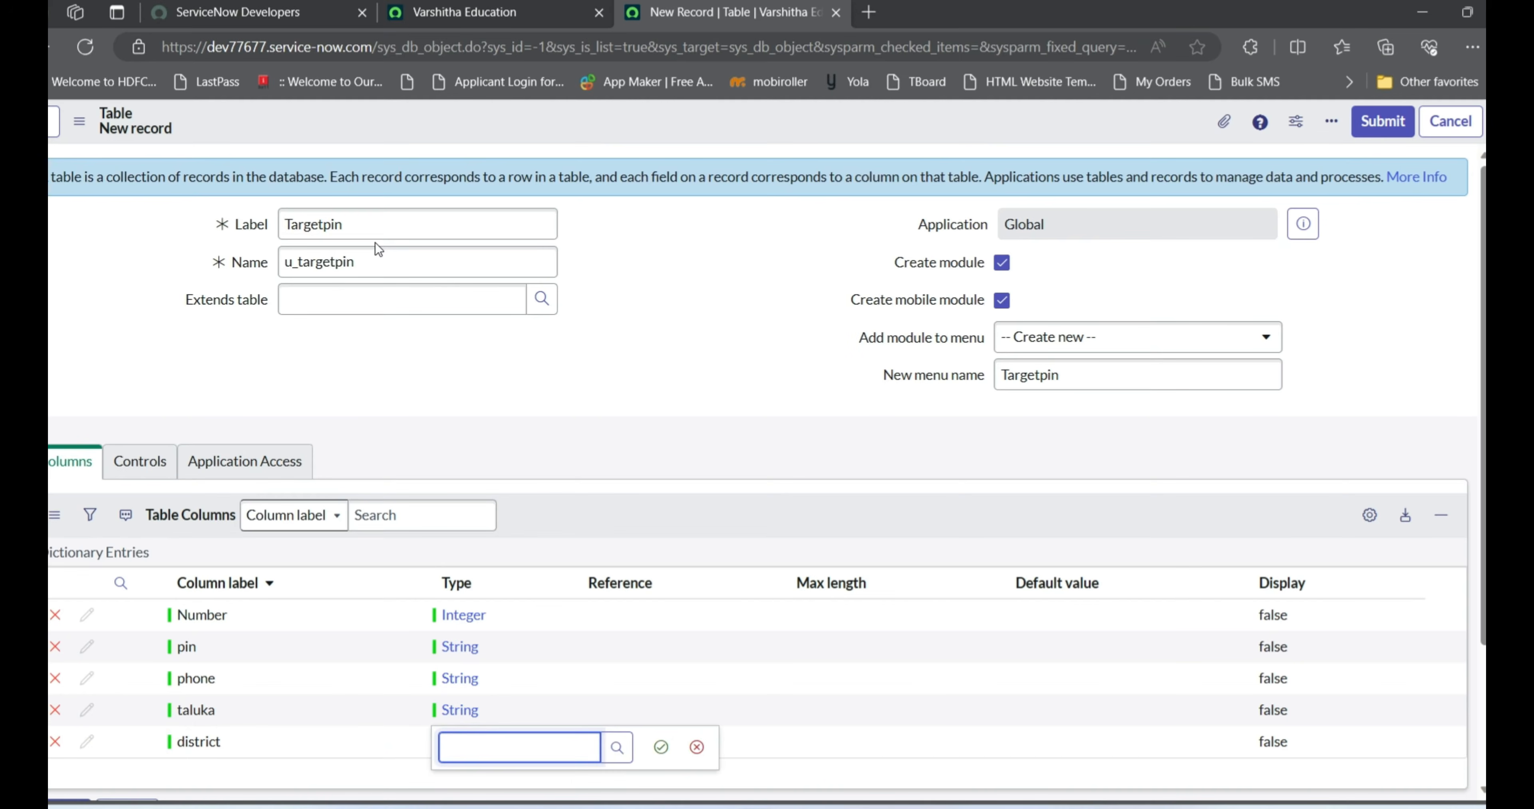
{"action": "type", "text": "ring"}
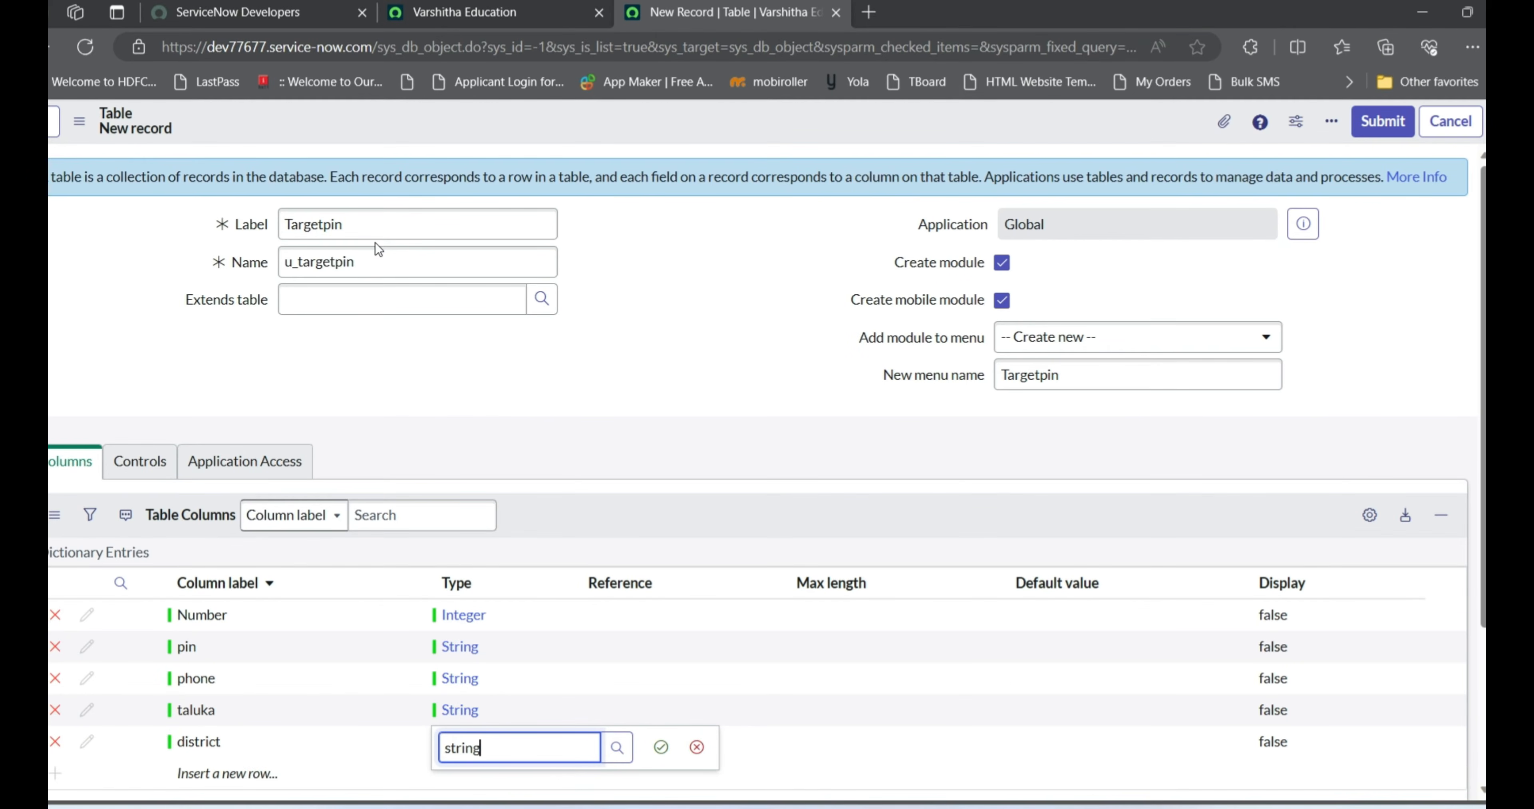
{"action": "scroll", "coordinate": [471, 536], "scroll_direction": "down", "scroll_amount": 3}
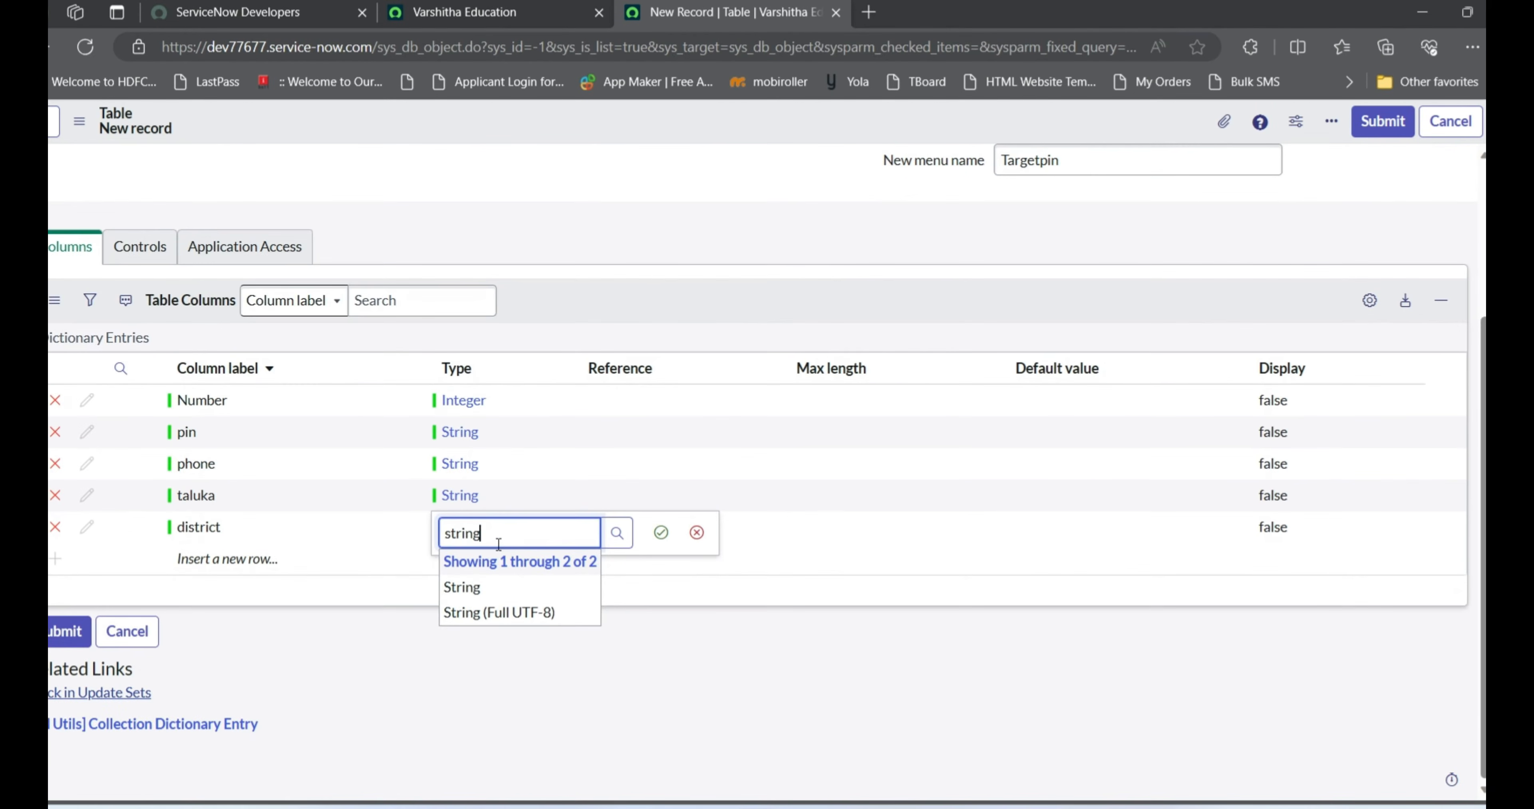
{"action": "left_click", "coordinate": [470, 588]}
{"action": "left_click", "coordinate": [661, 533]}
Add a String column to the ServiceNow table labelled with the states header copied from the Excel workbook
{"action": "left_click", "coordinate": [250, 554]}
{"action": "left_click", "coordinate": [248, 554]}
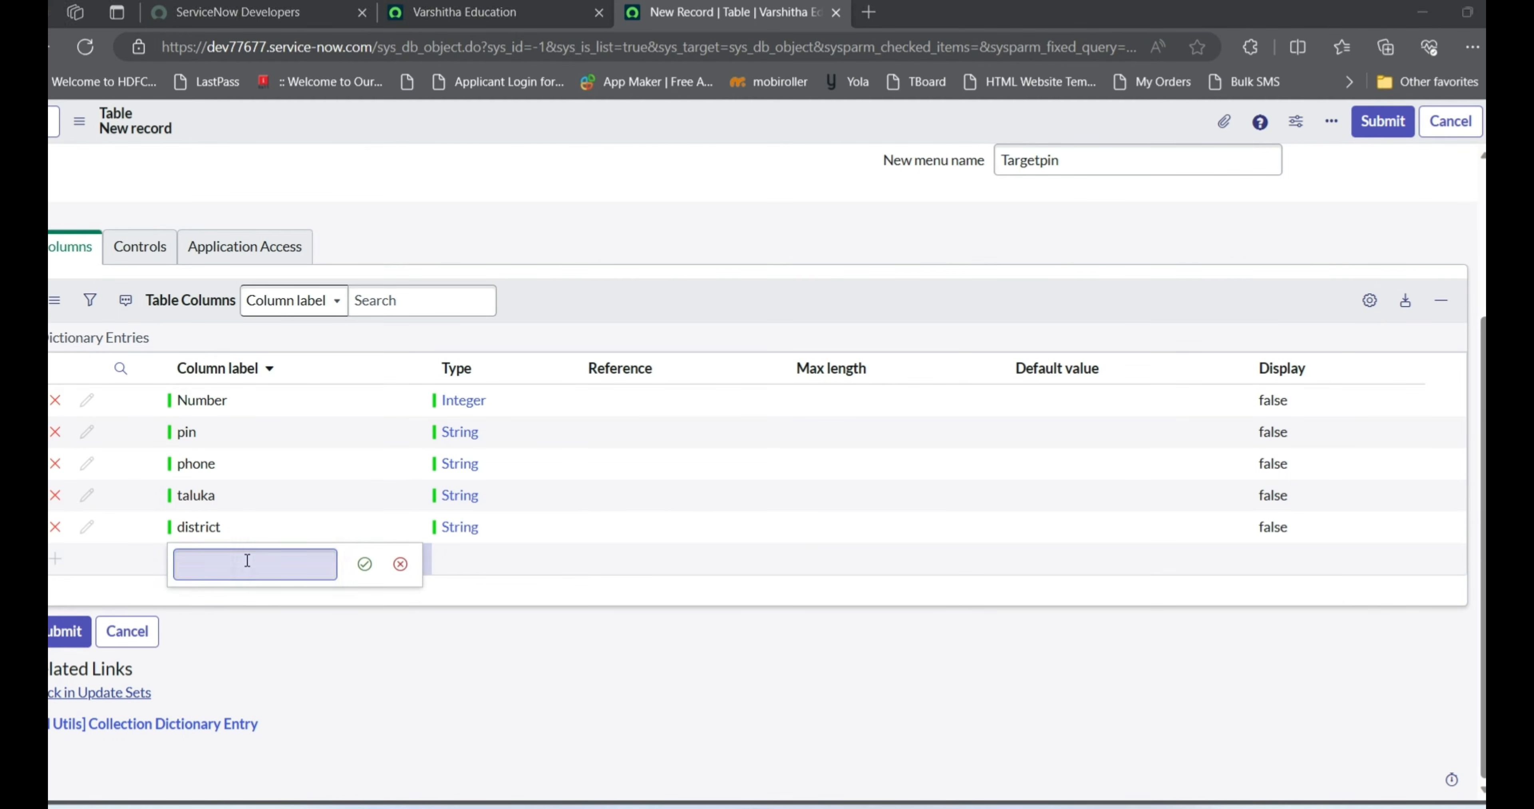
{"action": "key", "text": "alt+Tab"}
{"action": "left_click", "coordinate": [454, 240]}
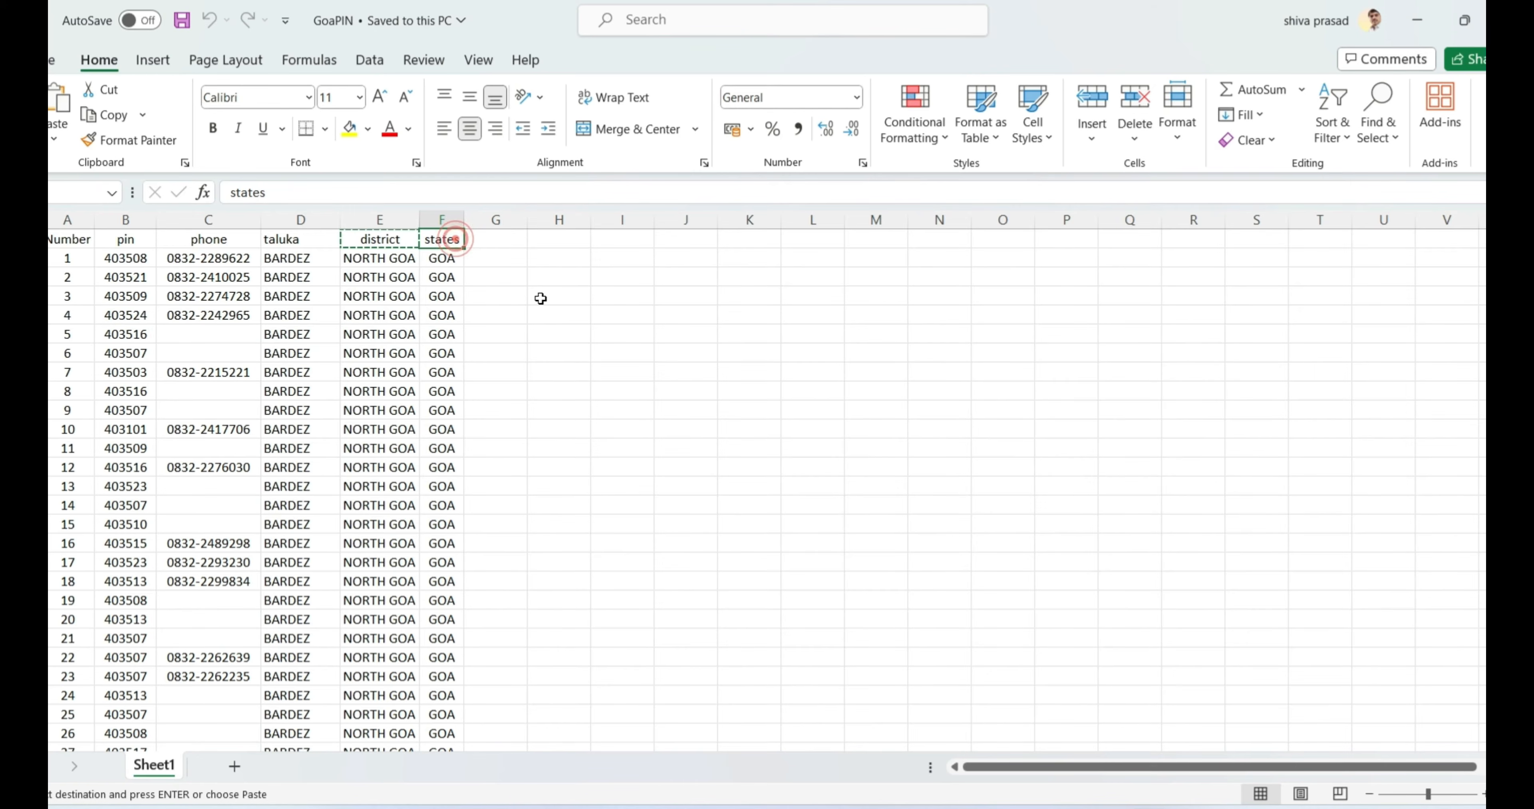
{"action": "key", "text": "ctrl+c"}
{"action": "key", "text": "alt+Tab"}
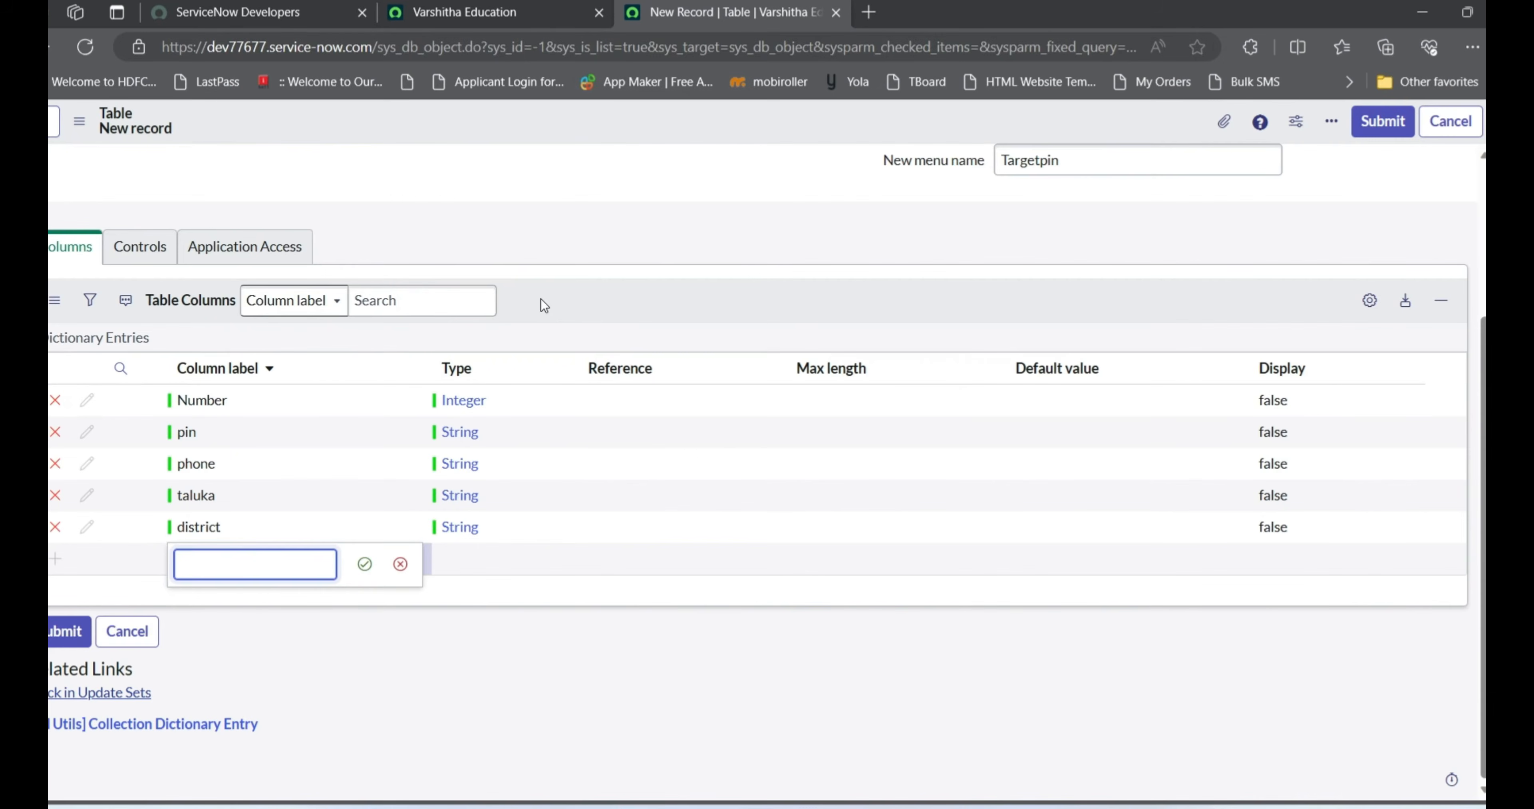
{"action": "key", "text": "ctrl+v"}
{"action": "key", "text": "Tab"}
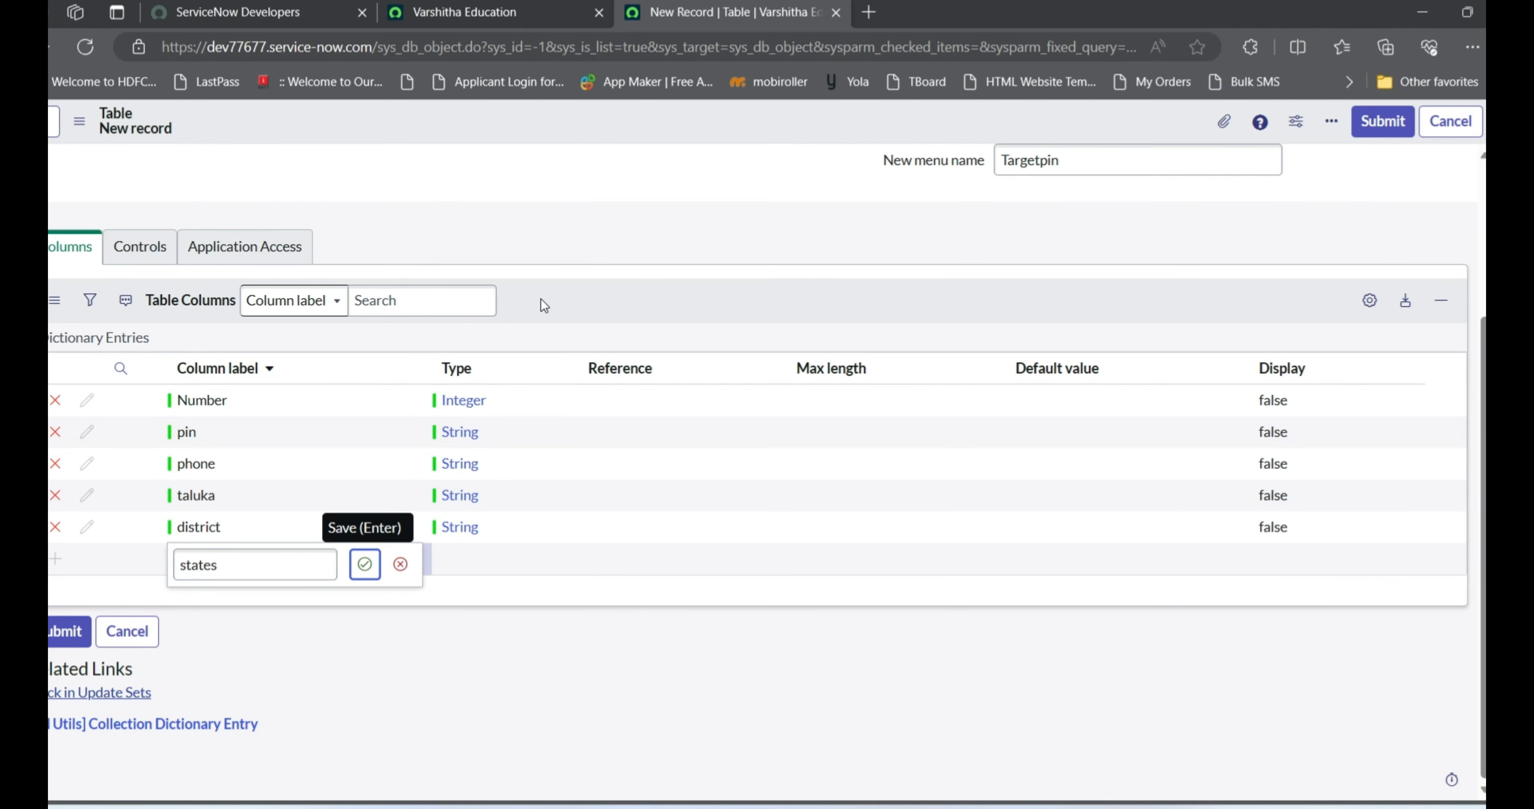
{"action": "key", "text": "Return"}
{"action": "type", "text": "string"}
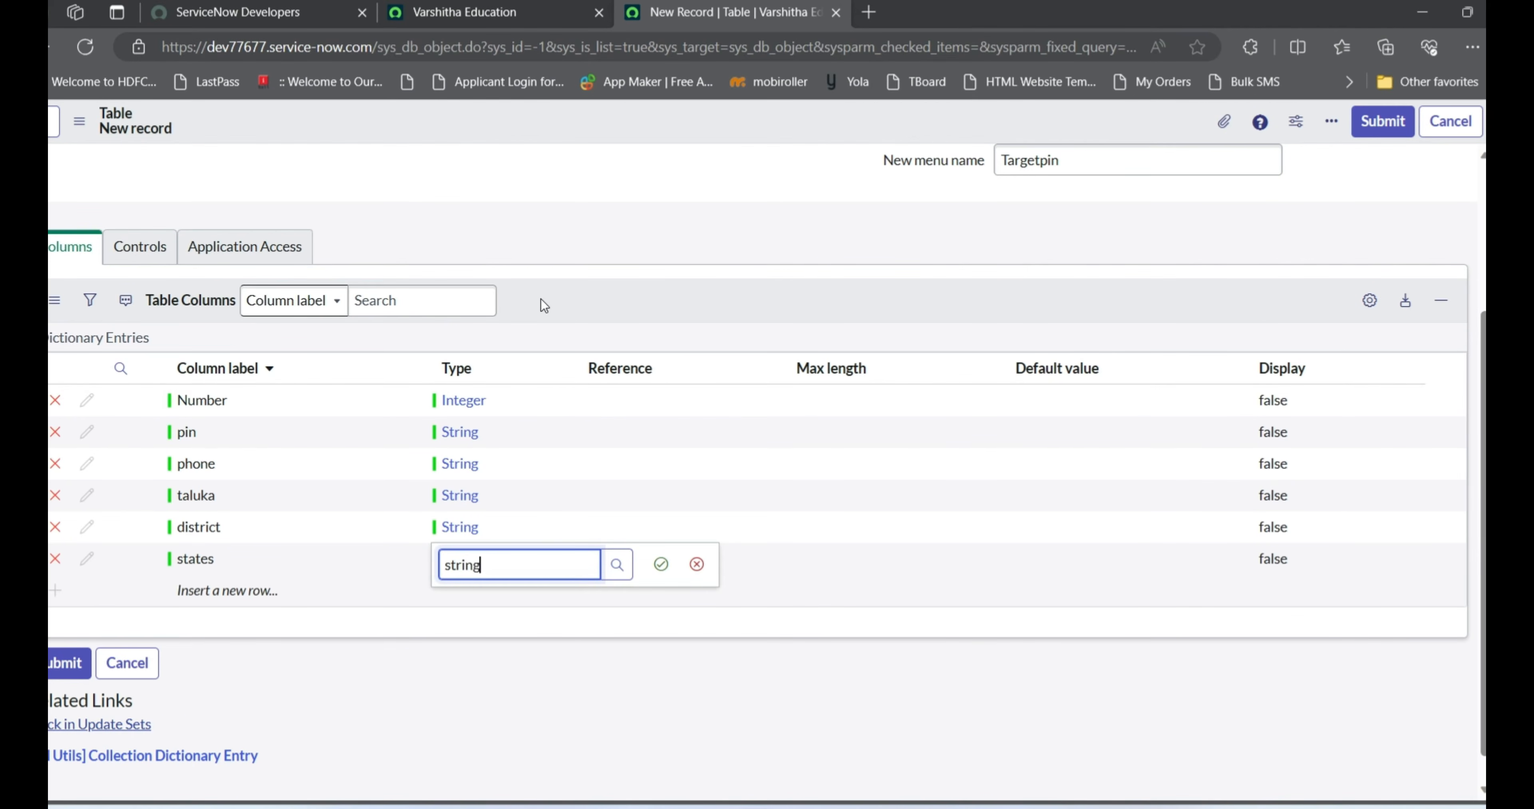
{"action": "left_click", "coordinate": [464, 616]}
{"action": "left_click", "coordinate": [659, 565]}
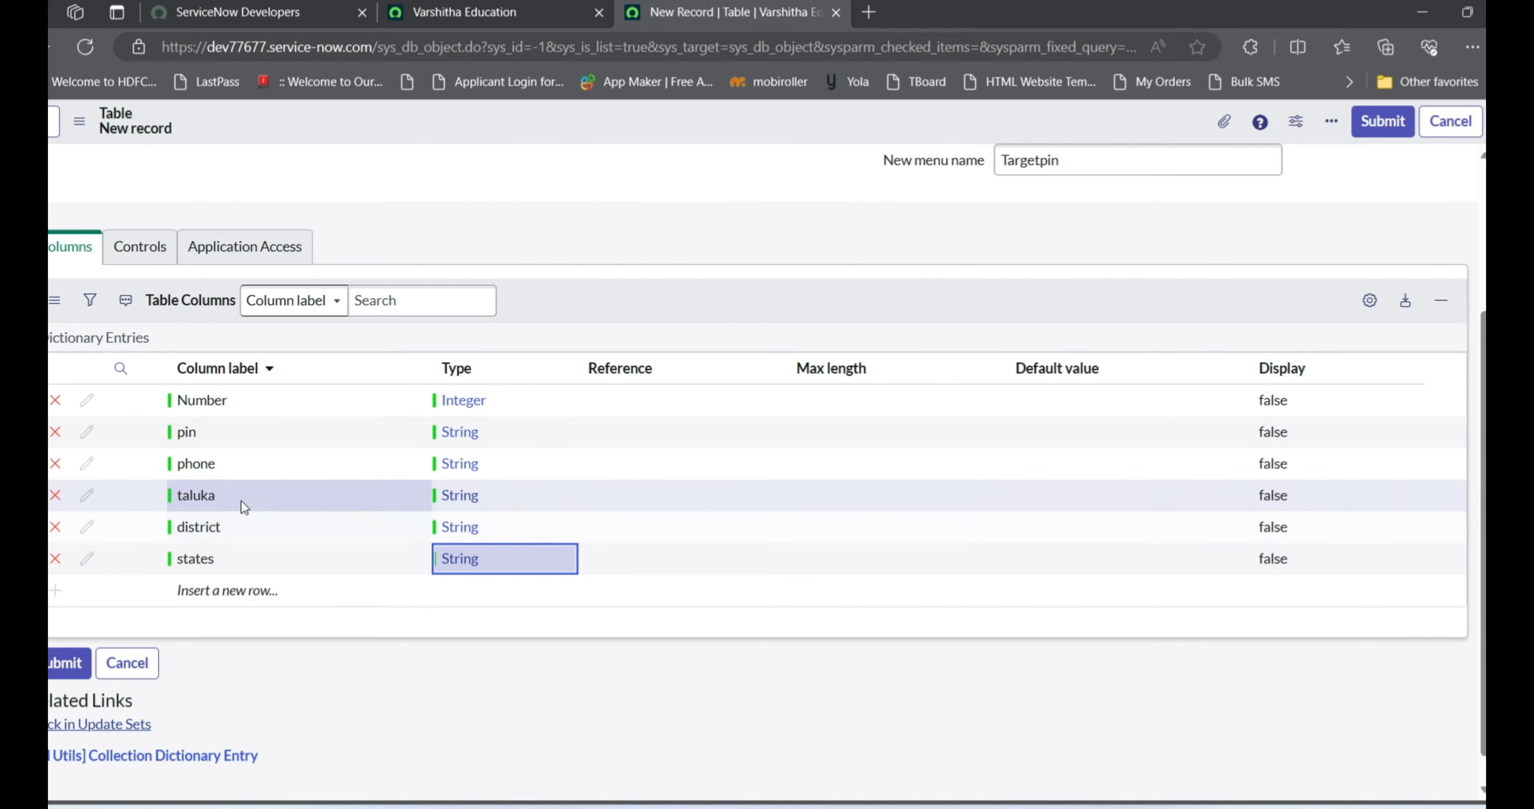
Save the new Targetpin table with its record kept open and look over its column list
{"action": "scroll", "coordinate": [556, 373], "scroll_direction": "up", "scroll_amount": 3}
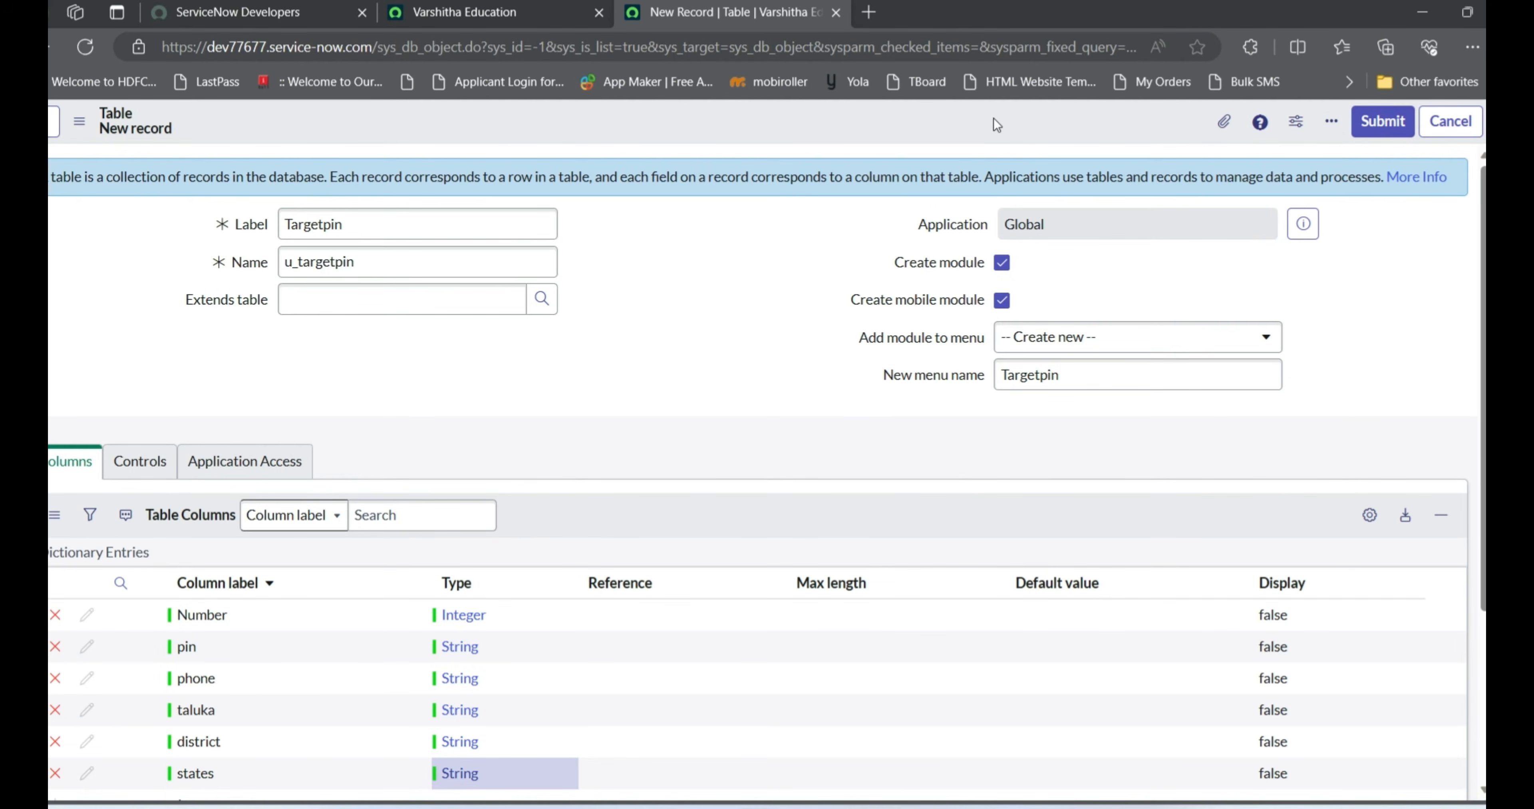
{"action": "left_click", "coordinate": [1003, 126]}
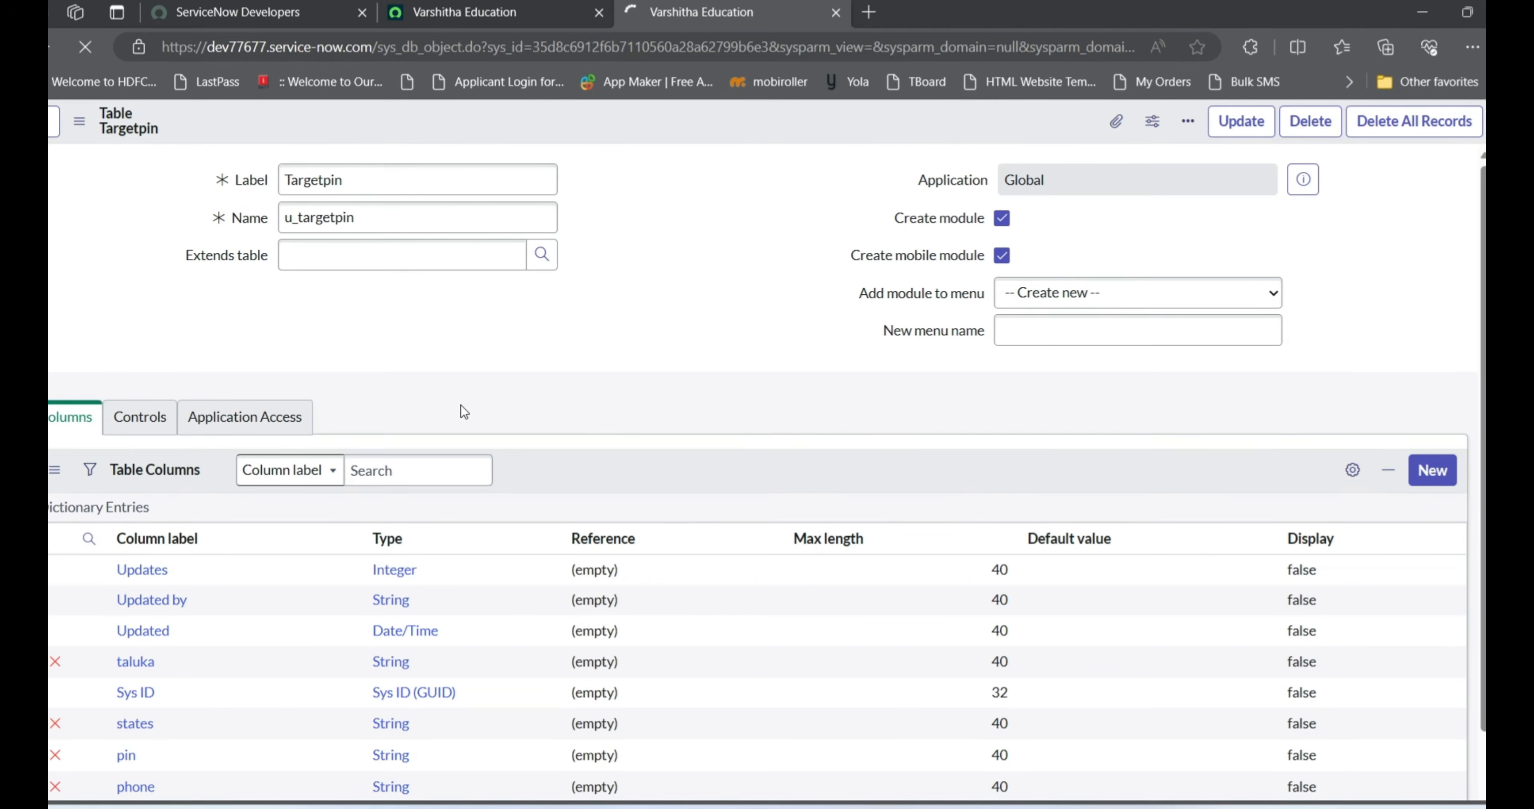
{"action": "scroll", "coordinate": [636, 462], "scroll_direction": "down", "scroll_amount": 10}
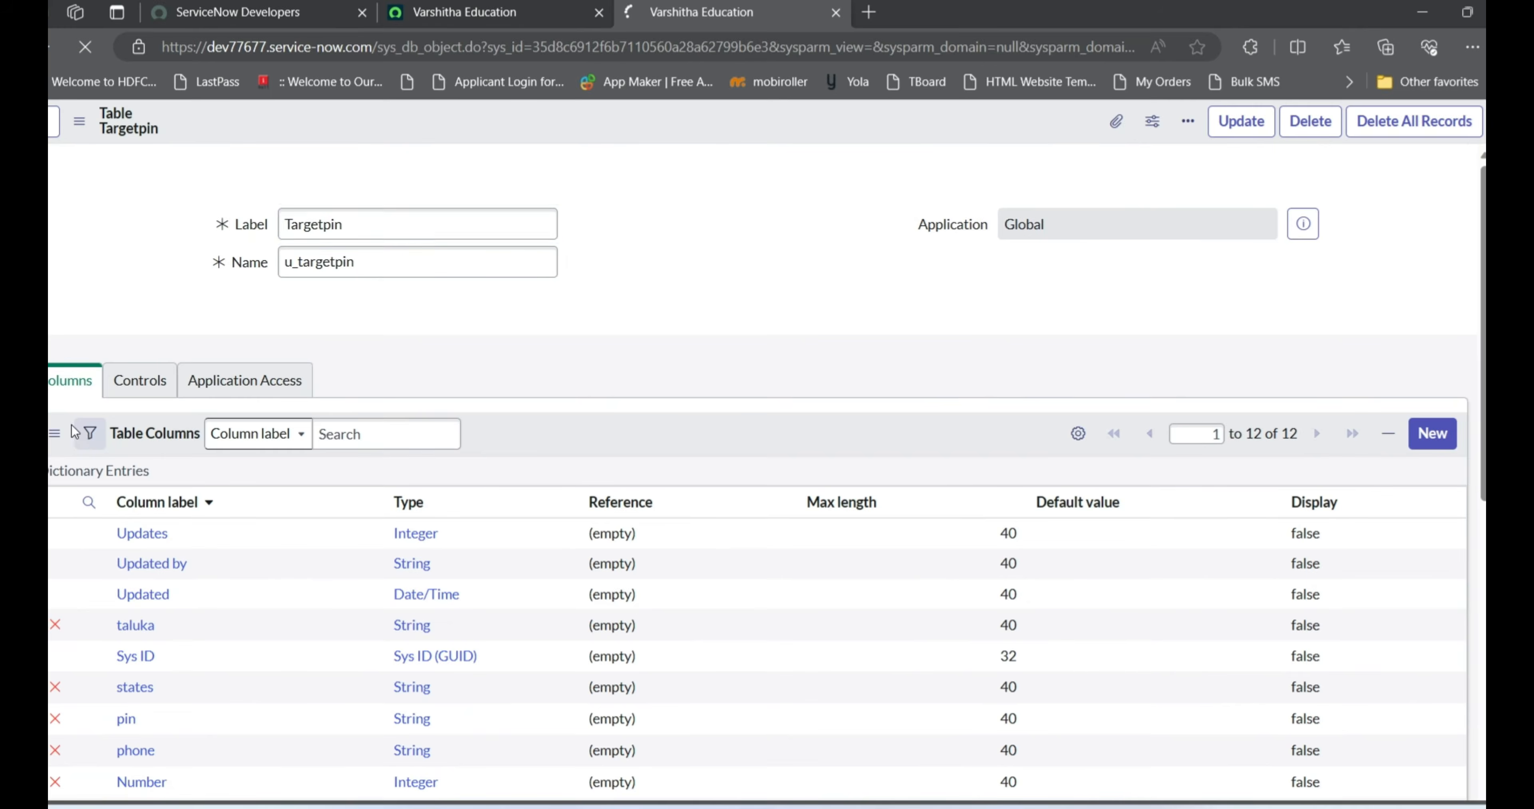
{"action": "scroll", "coordinate": [326, 484], "scroll_direction": "down", "scroll_amount": 10}
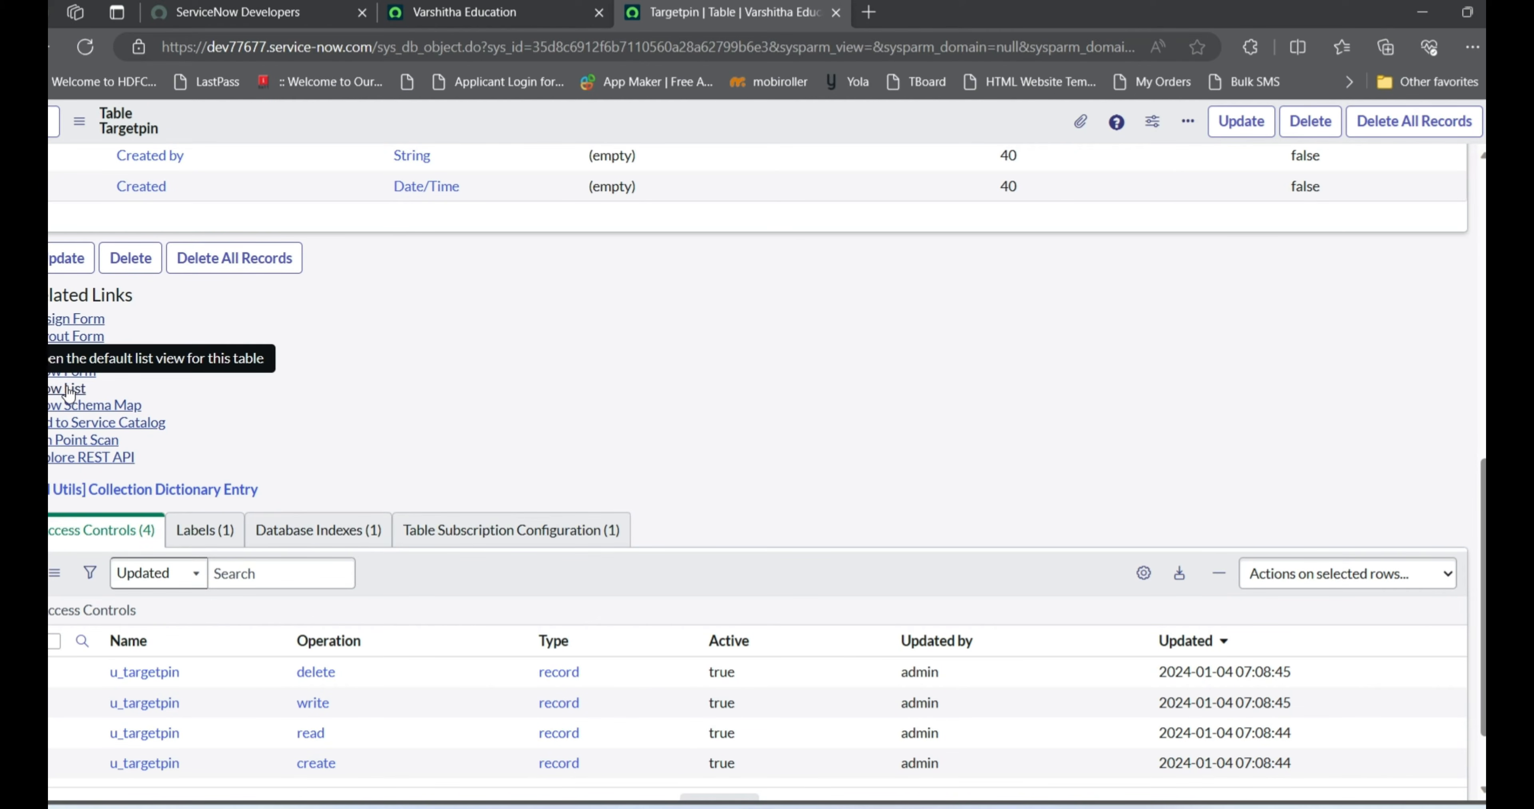
{"action": "left_click", "coordinate": [67, 388]}
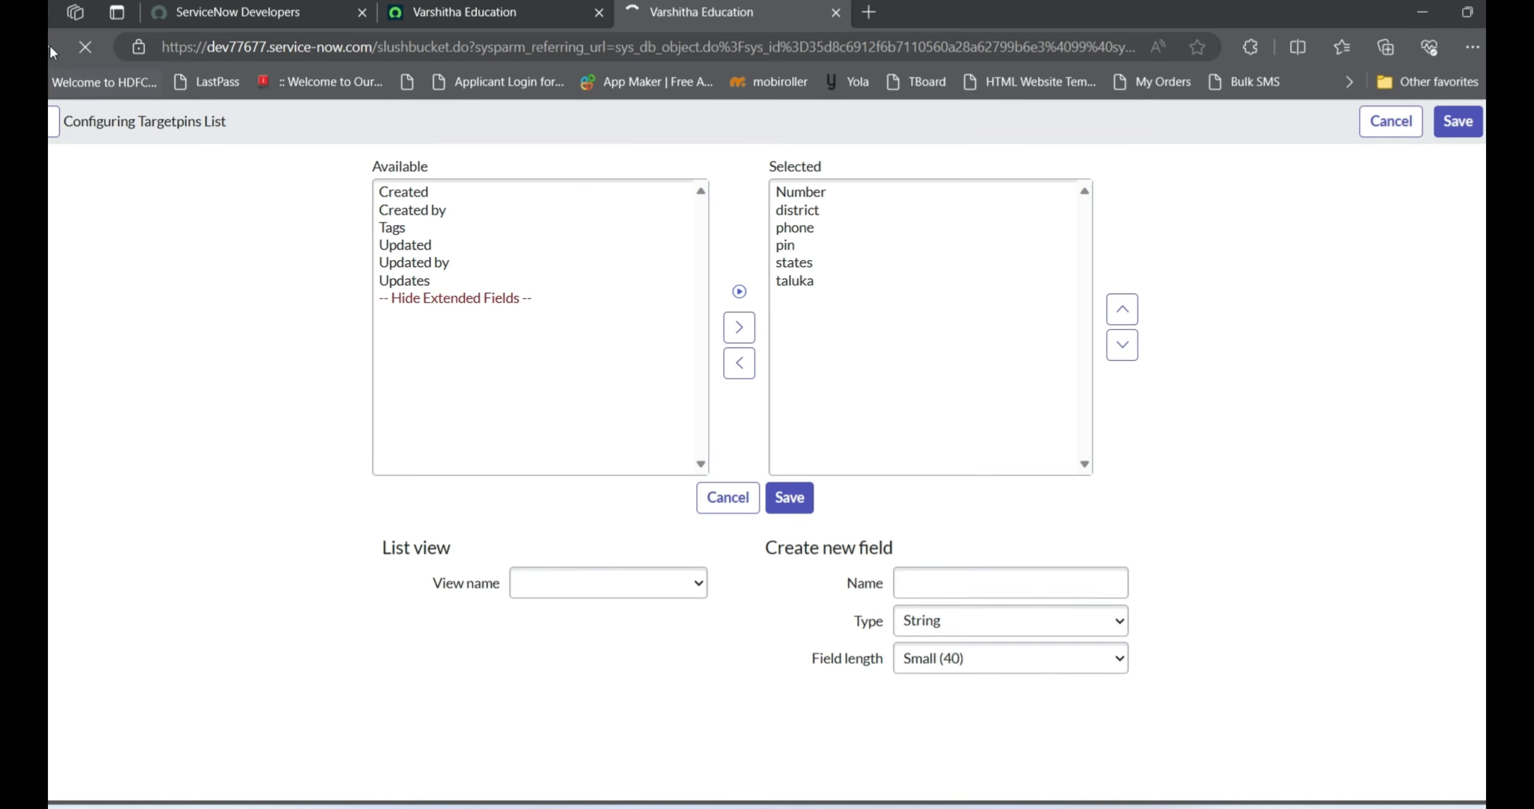
{"action": "key", "text": "alt+Left"}
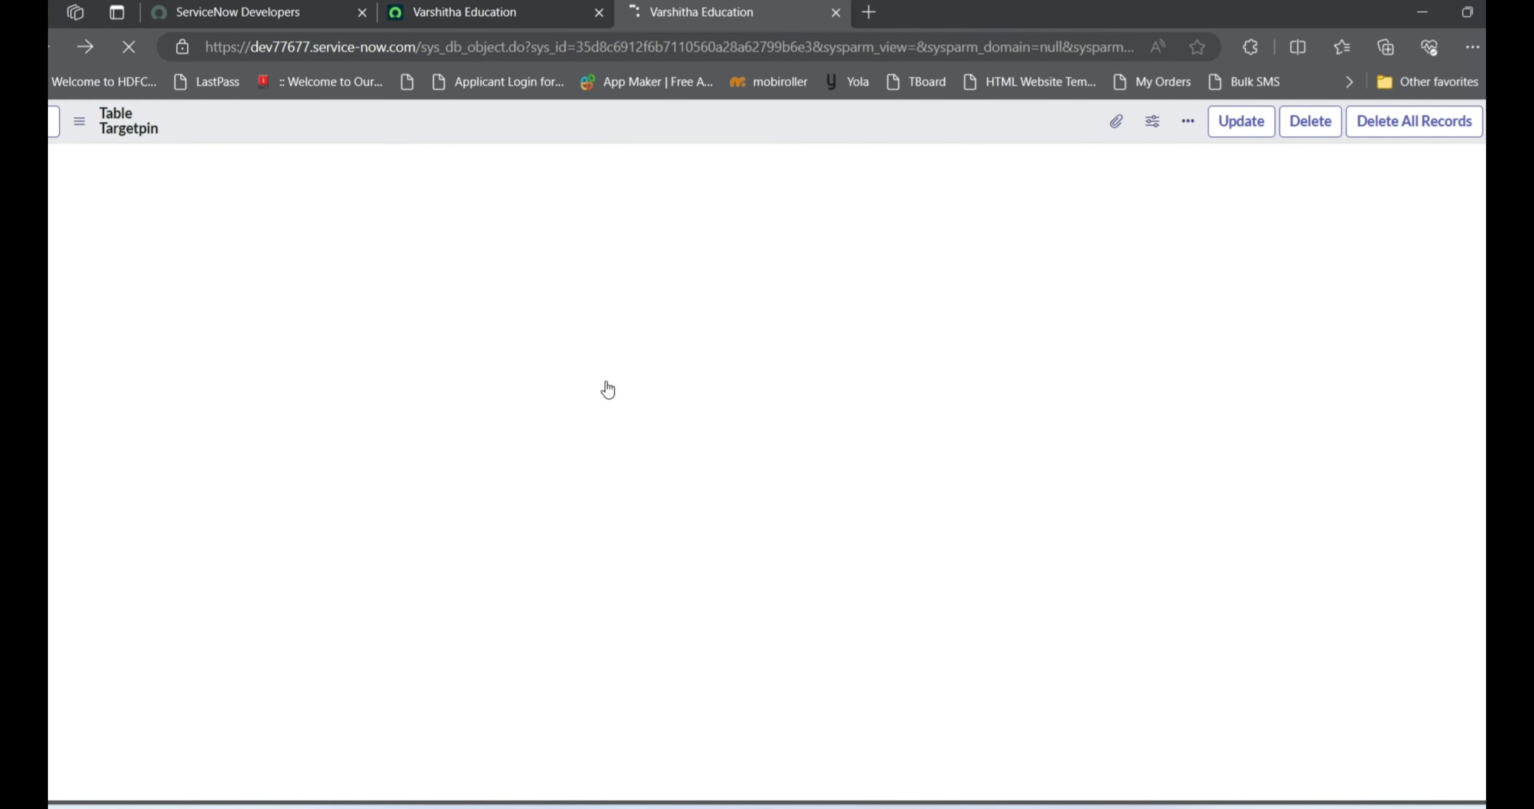
Open the record list of the Targetpin table from its table record
{"action": "scroll", "coordinate": [561, 474], "scroll_direction": "down", "scroll_amount": 5}
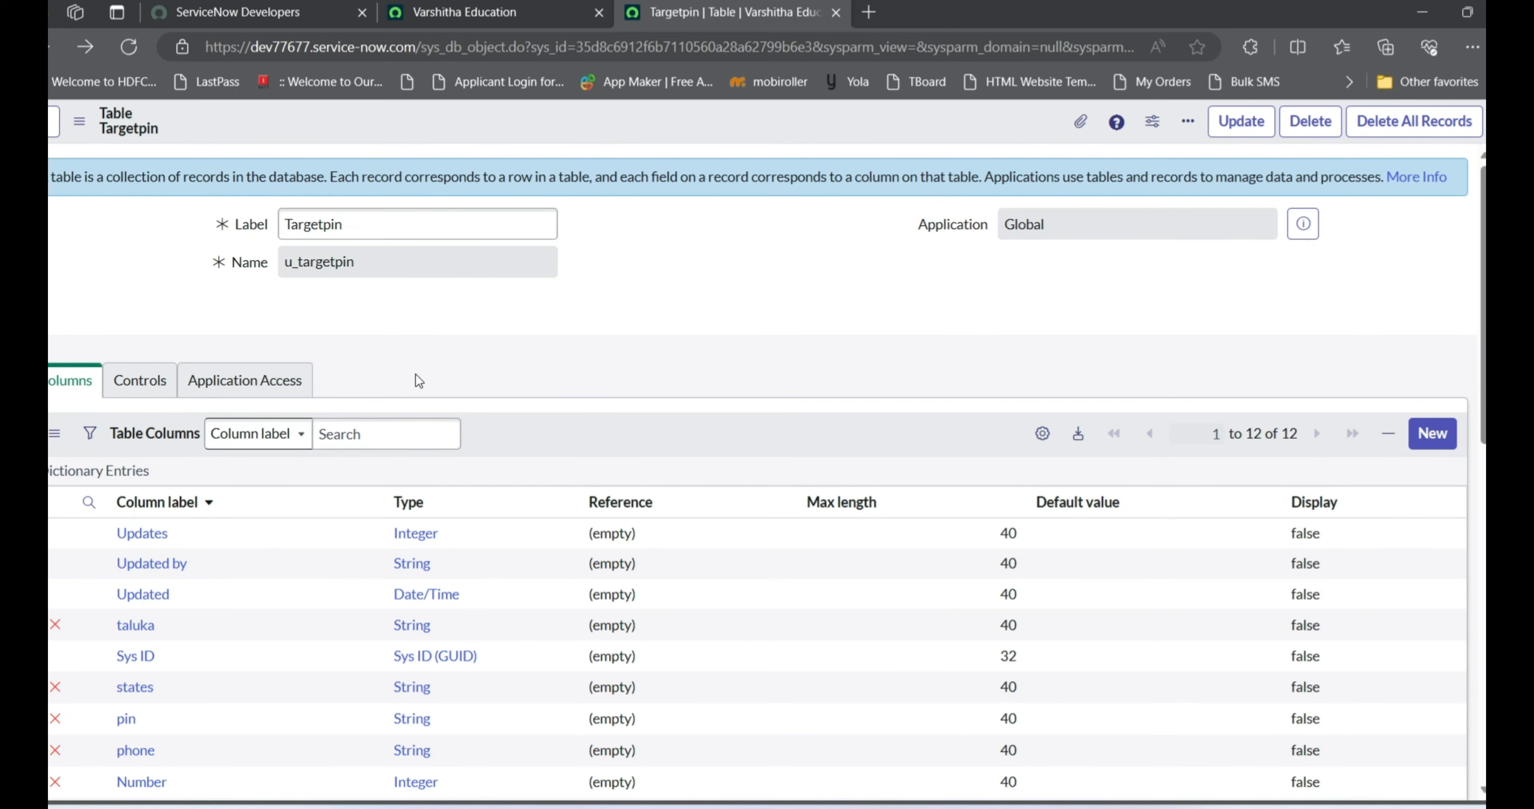
{"action": "scroll", "coordinate": [415, 367], "scroll_direction": "down", "scroll_amount": 10}
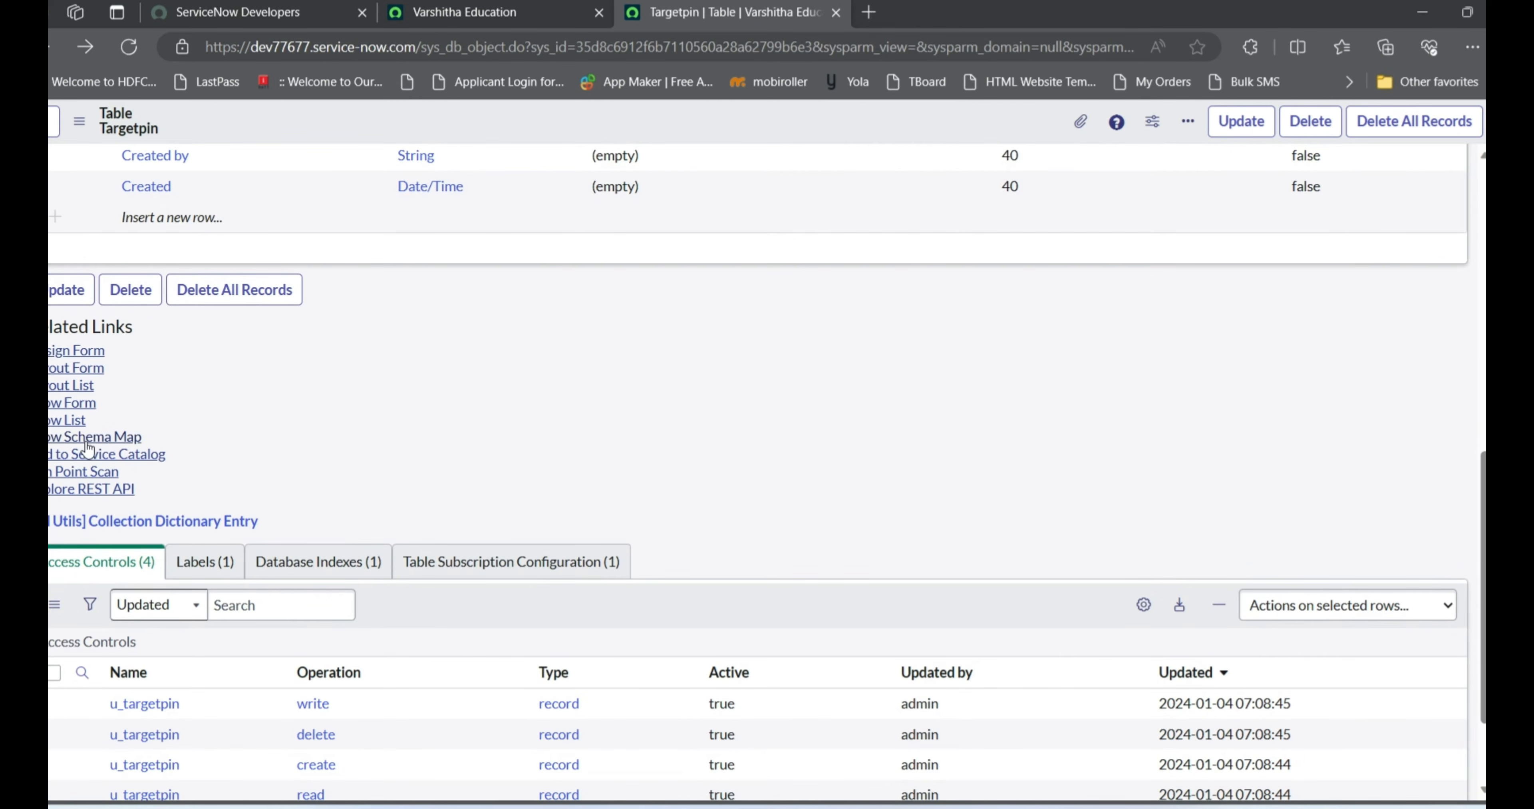
{"action": "left_click", "coordinate": [72, 420]}
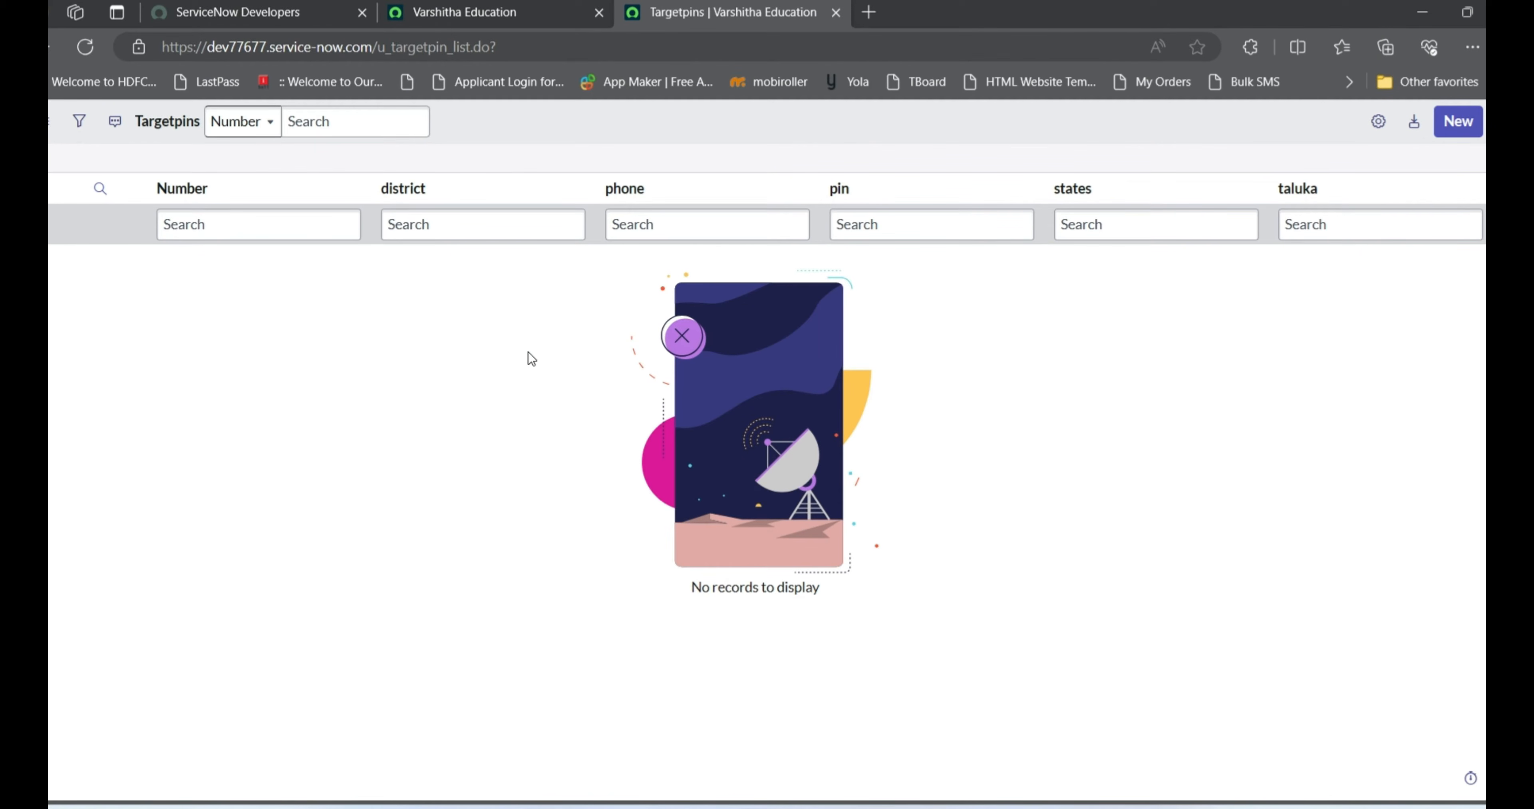
Find and open the Load Data page in the main ServiceNow browser tab
{"action": "left_click", "coordinate": [487, 24]}
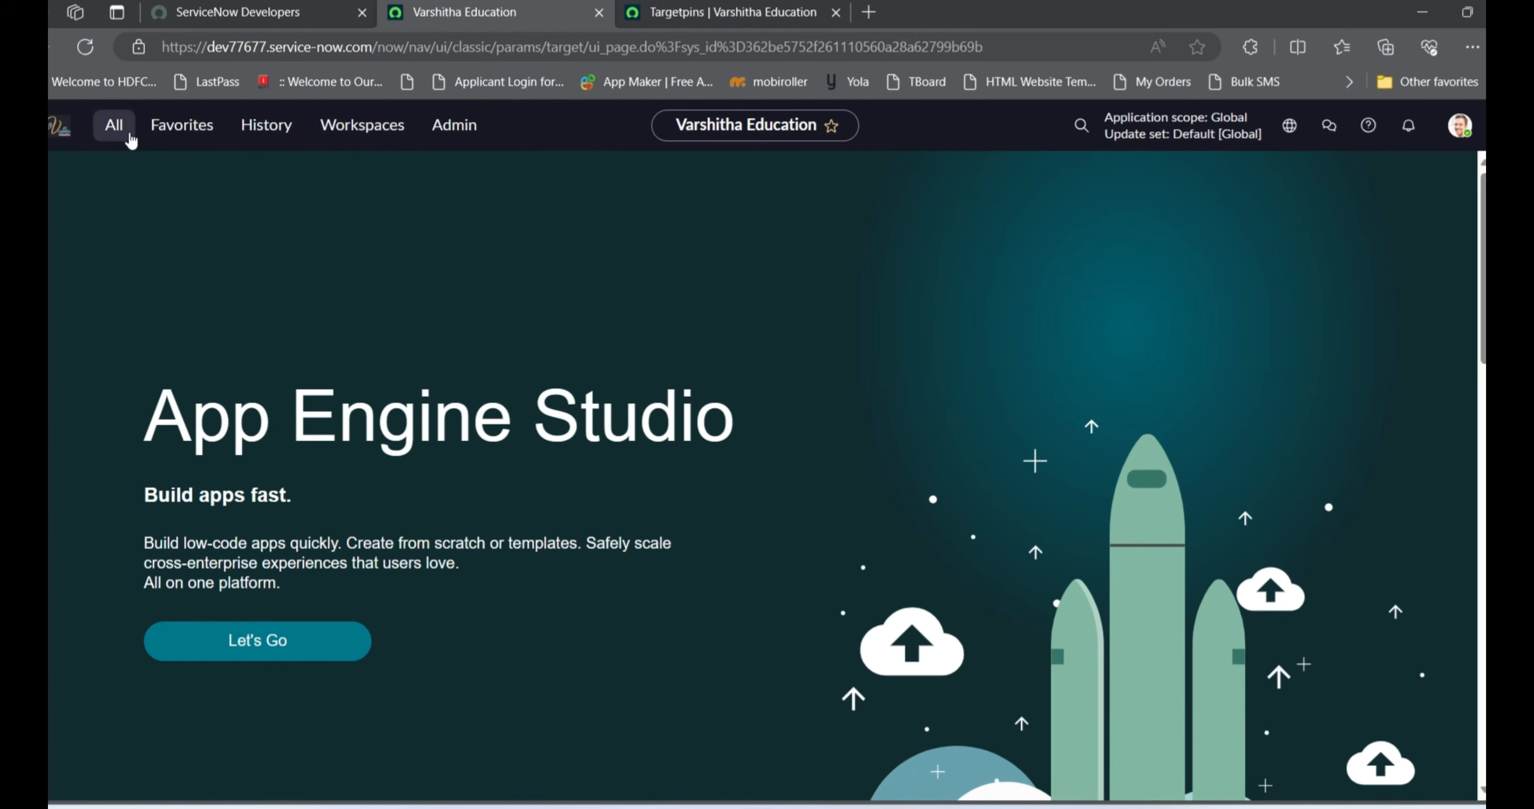
{"action": "left_click", "coordinate": [114, 126]}
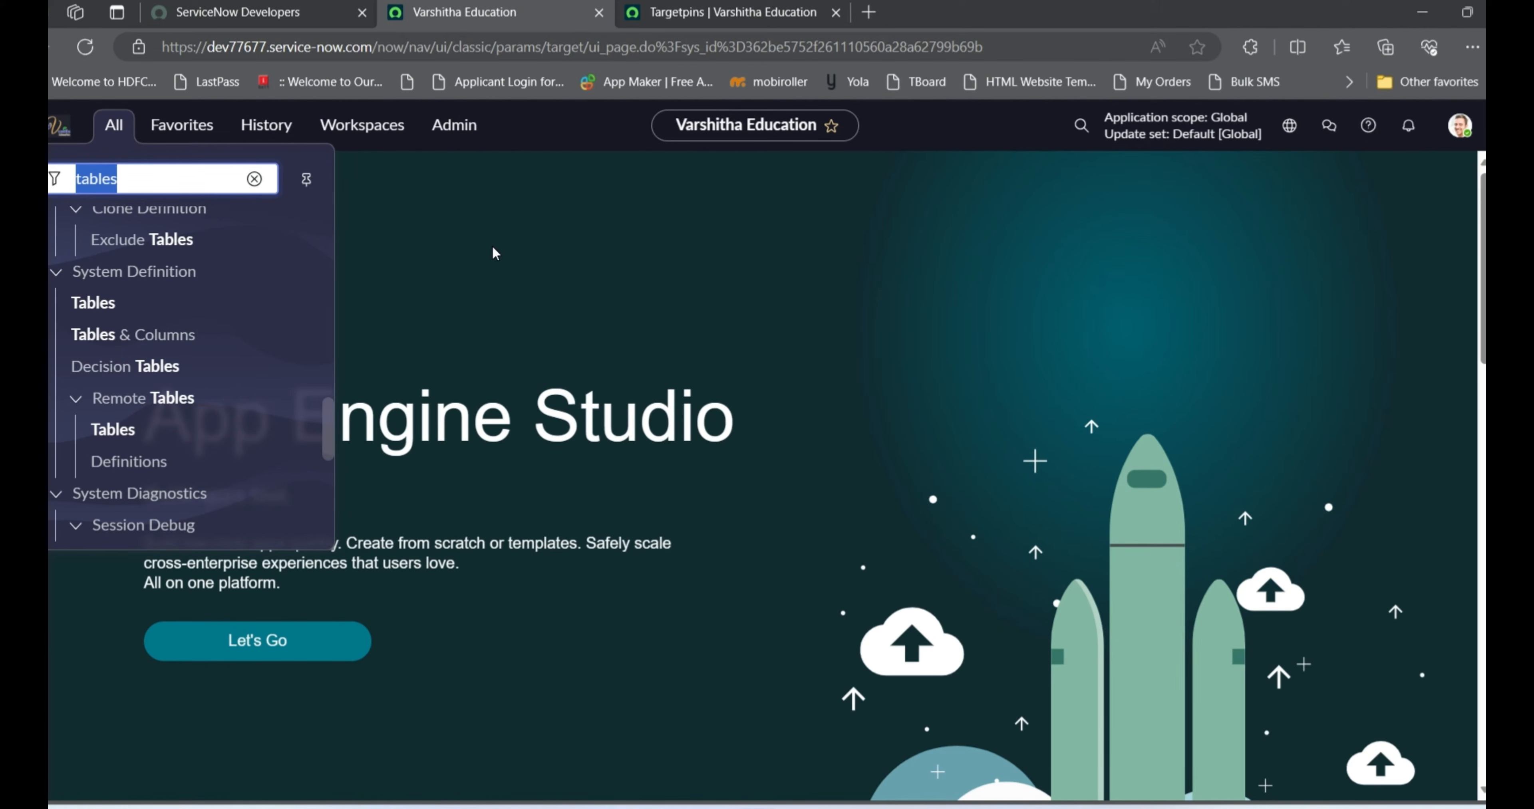
{"action": "key", "text": "BackSpace"}
{"action": "type", "text": "load dat"}
{"action": "left_click", "coordinate": [137, 358]}
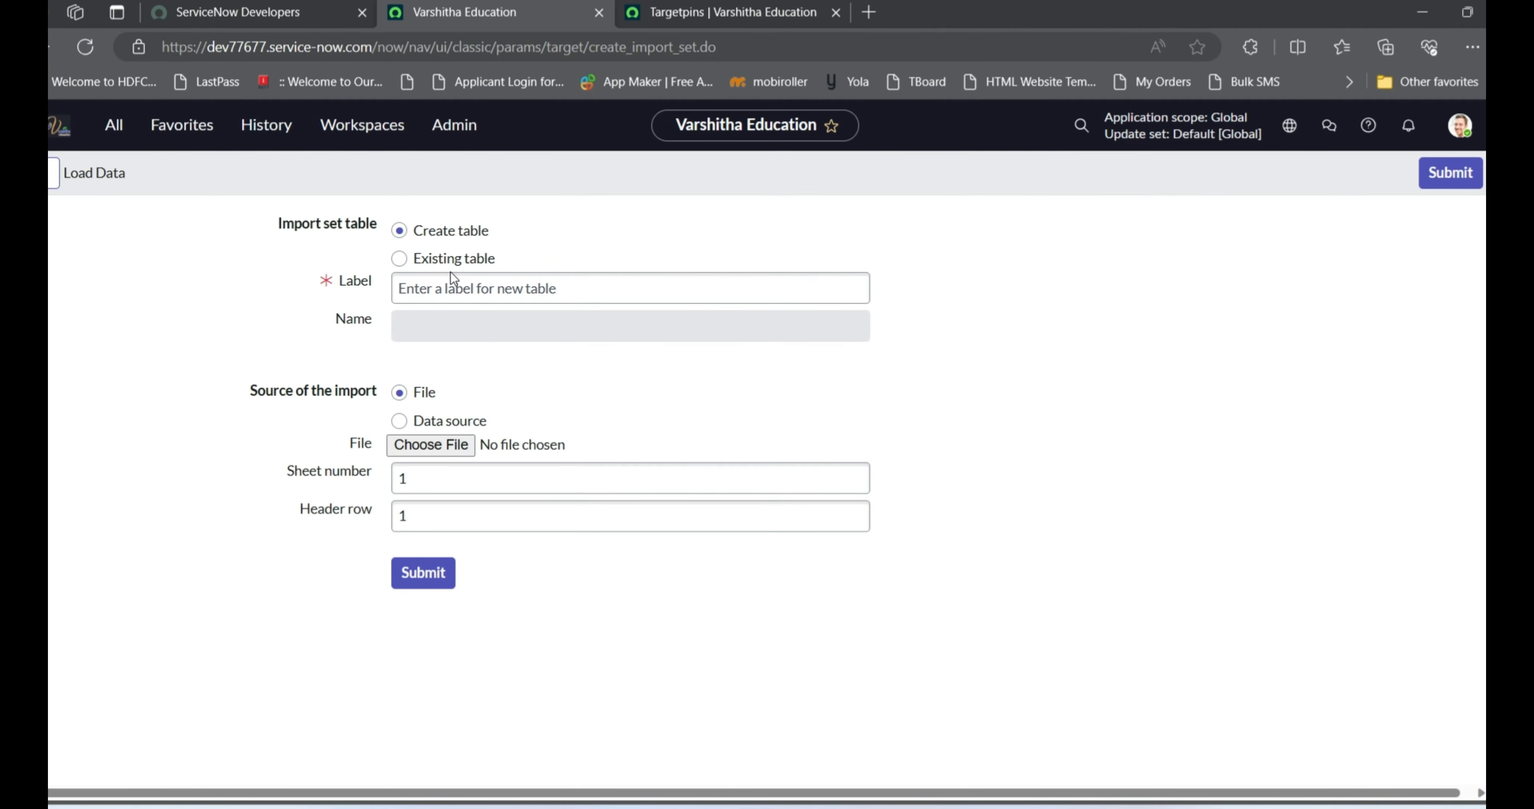
Choose to create a new import set table and label it sourcepin
{"action": "left_click", "coordinate": [457, 256]}
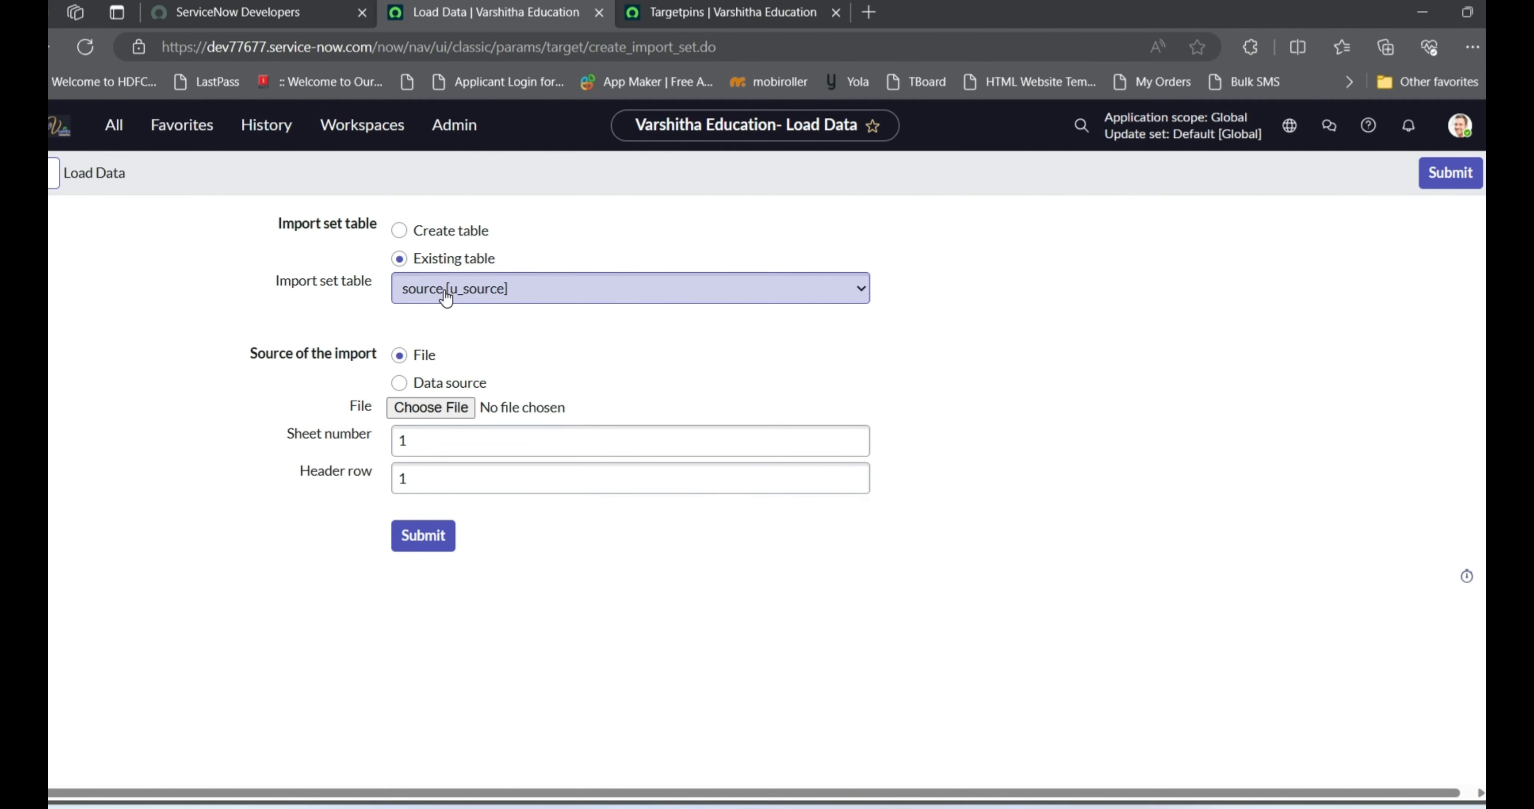
{"action": "left_click", "coordinate": [400, 231]}
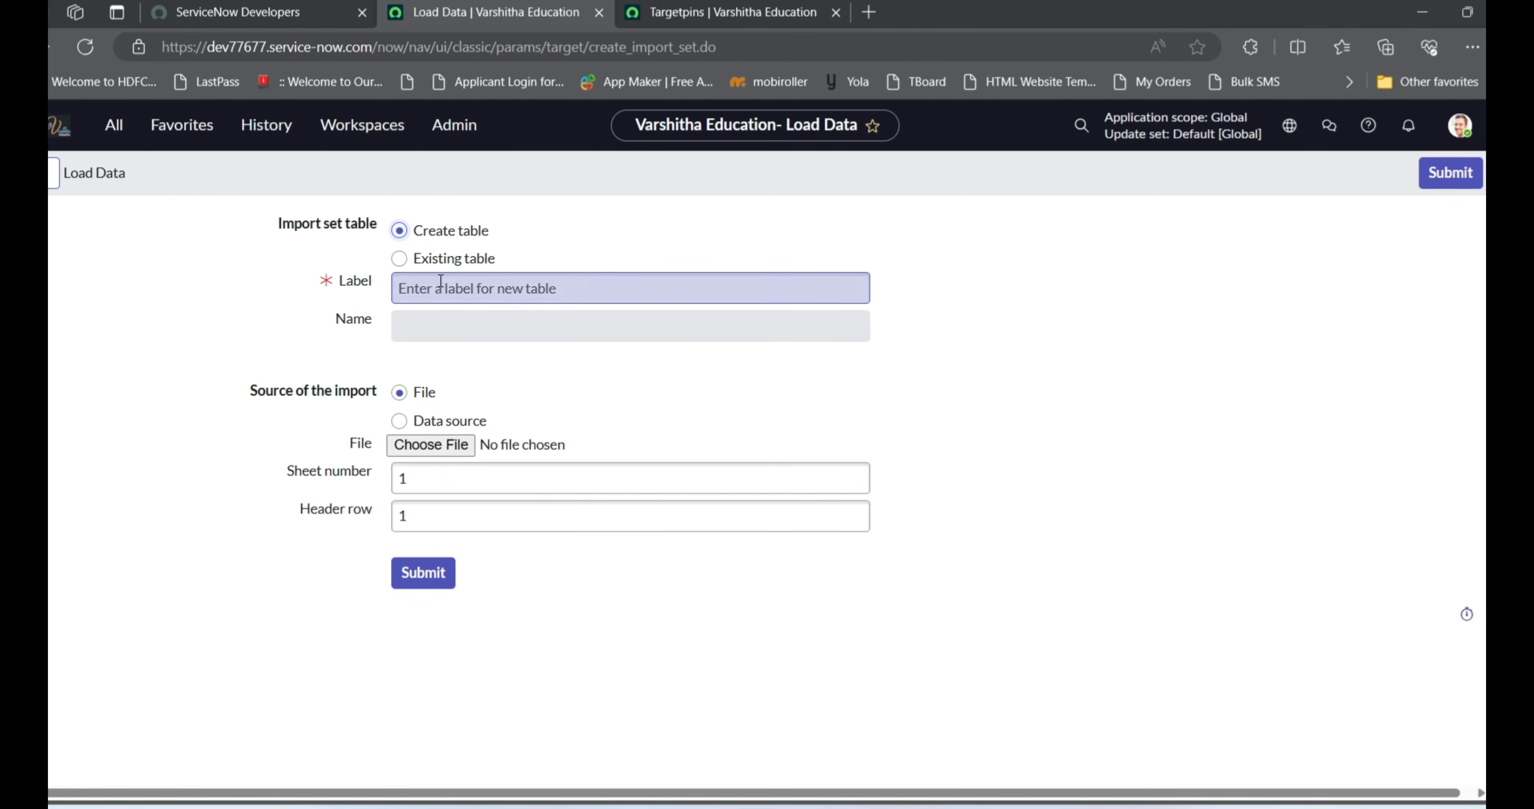
{"action": "left_click", "coordinate": [431, 287]}
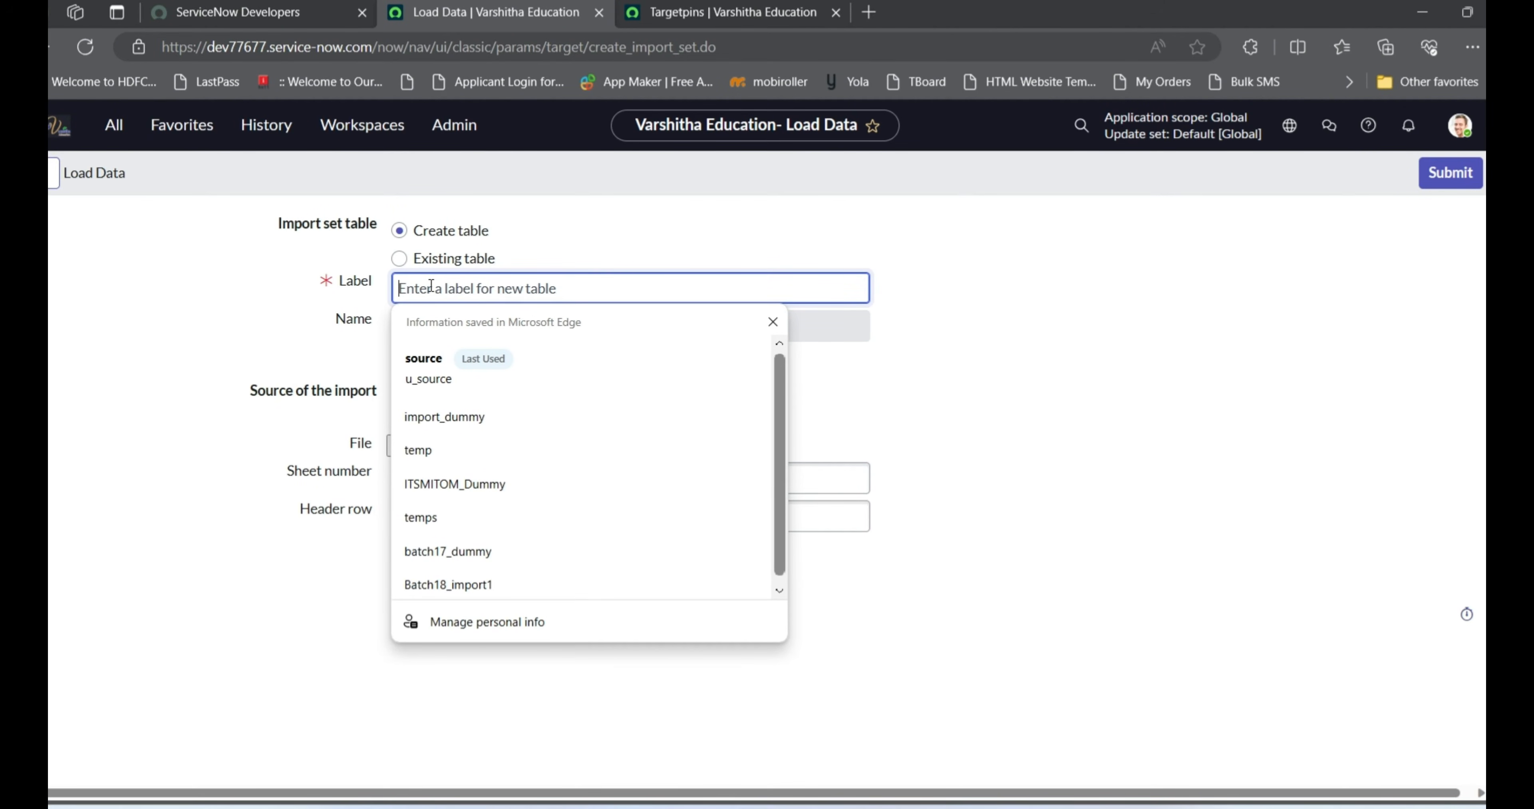
{"action": "type", "text": "source"}
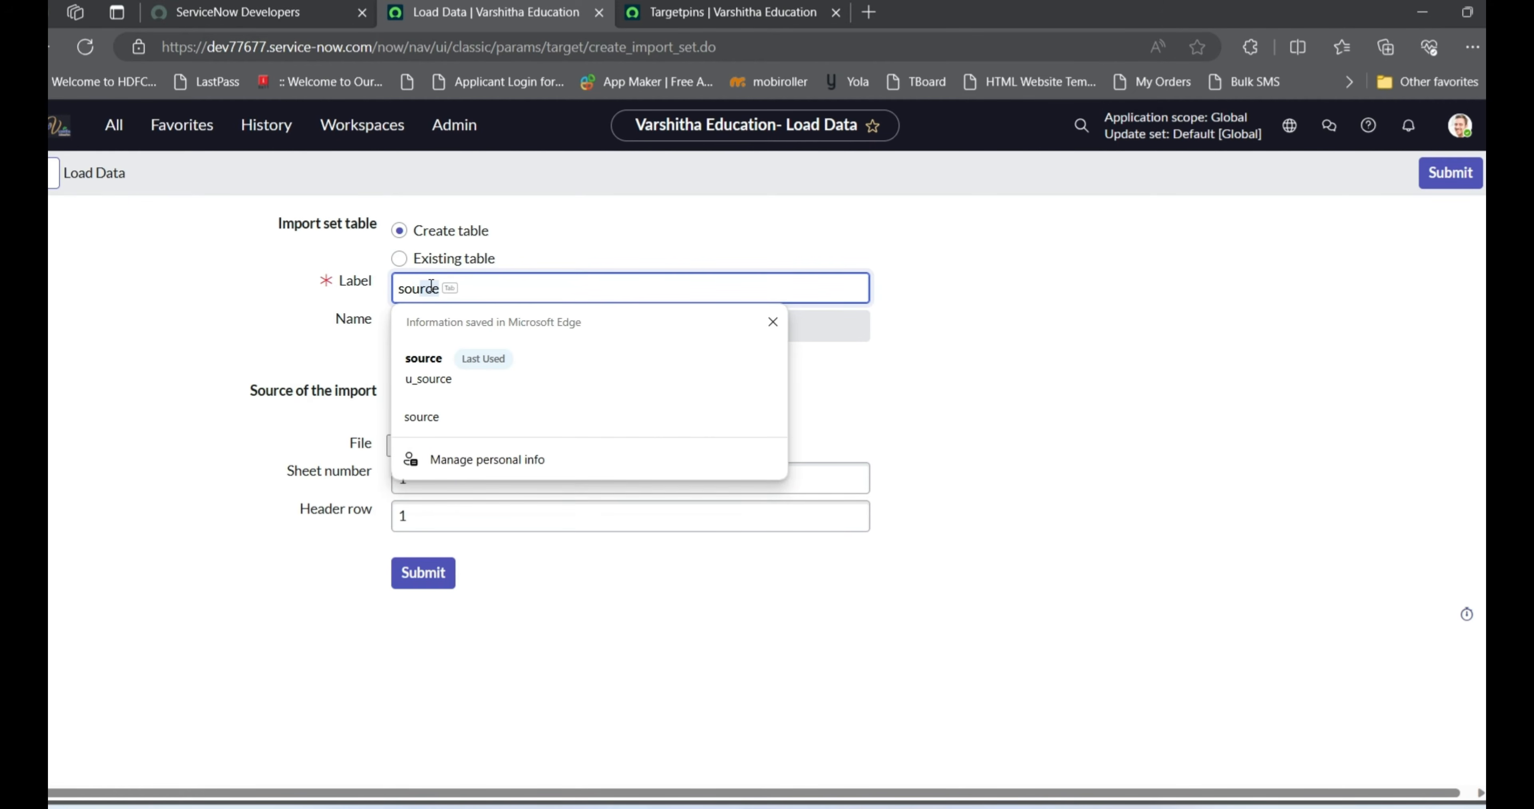
{"action": "key", "text": "Escape"}
{"action": "type", "text": "pin"}
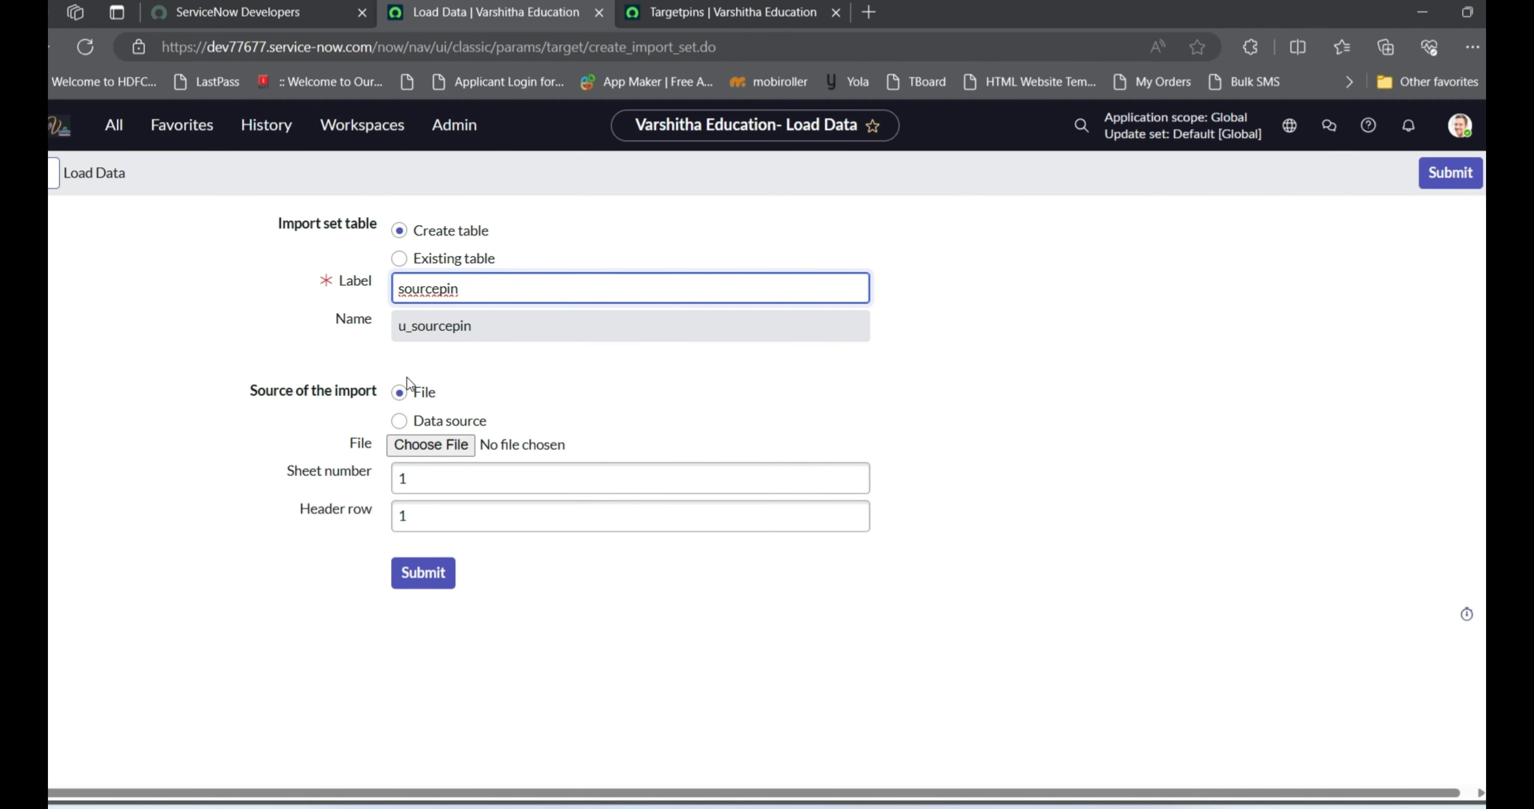
Attach the GoaPIN workbook from the Desktop as the import file and submit the data load
{"action": "left_click", "coordinate": [450, 445]}
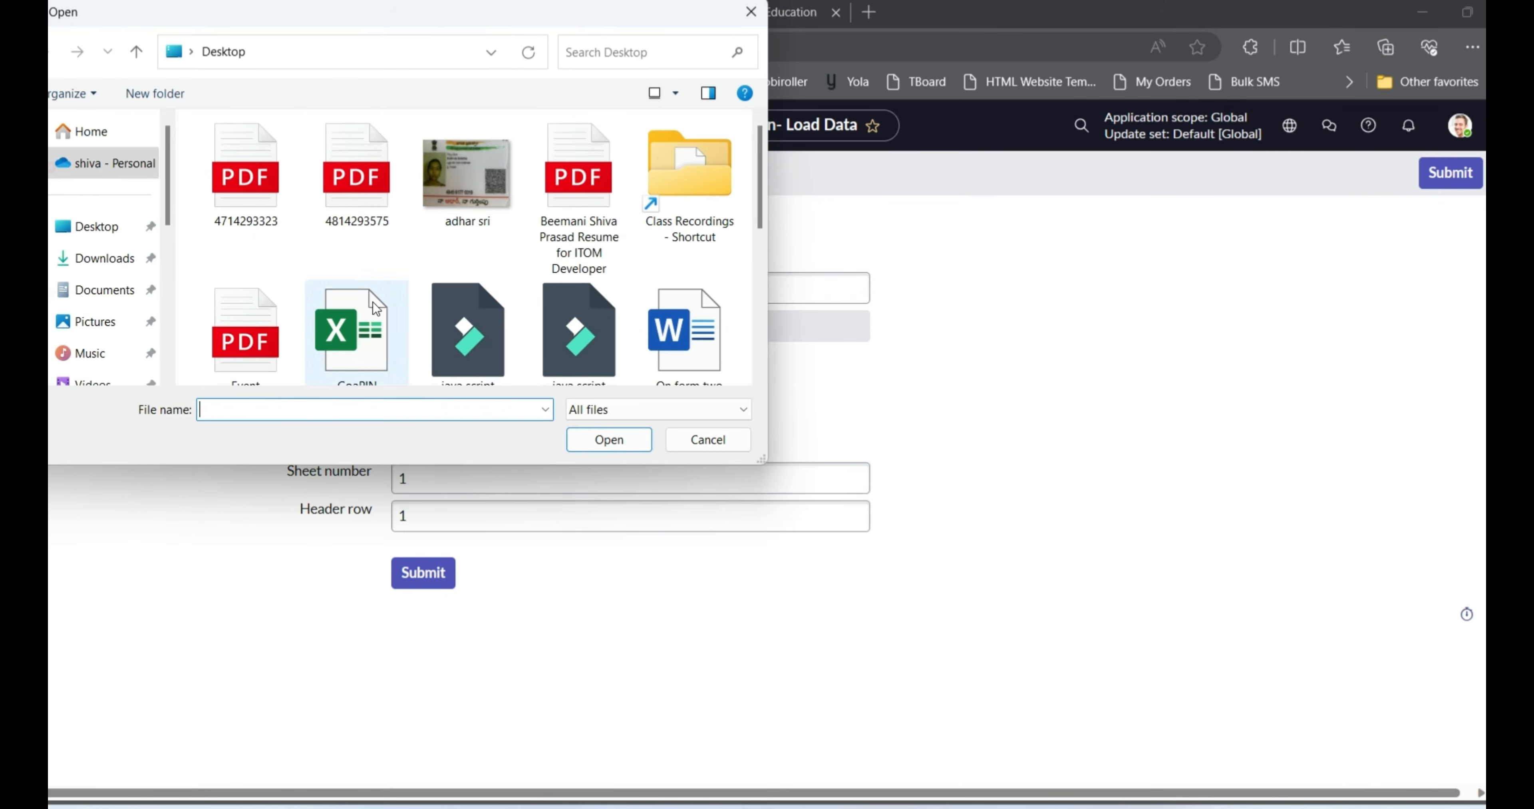
{"action": "scroll", "coordinate": [563, 300], "scroll_direction": "down", "scroll_amount": 1}
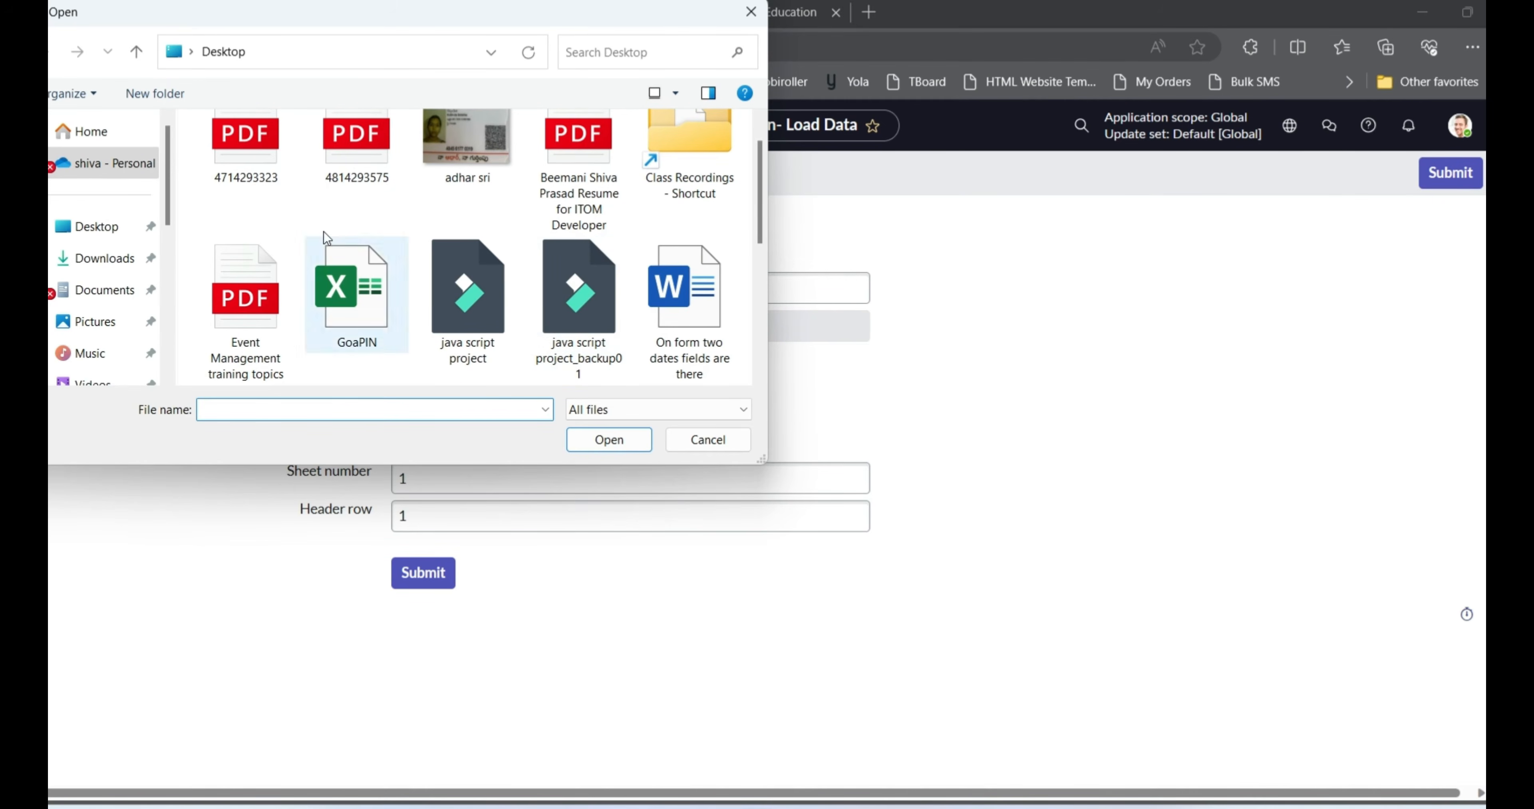
{"action": "left_click", "coordinate": [112, 229]}
{"action": "scroll", "coordinate": [417, 268], "scroll_direction": "down", "scroll_amount": 3}
{"action": "scroll", "coordinate": [474, 287], "scroll_direction": "down", "scroll_amount": 3}
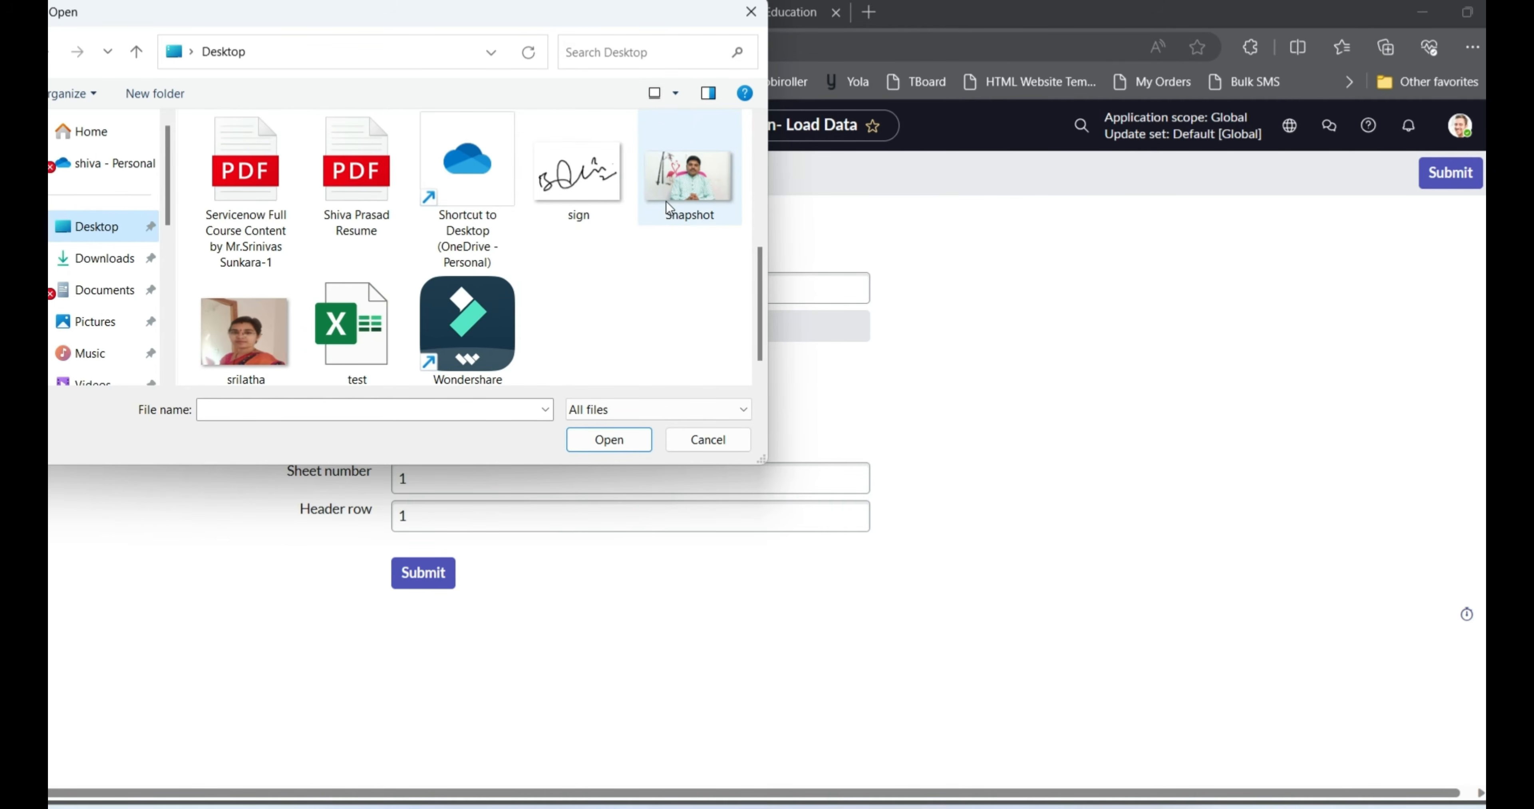
{"action": "scroll", "coordinate": [675, 205], "scroll_direction": "up", "scroll_amount": 6}
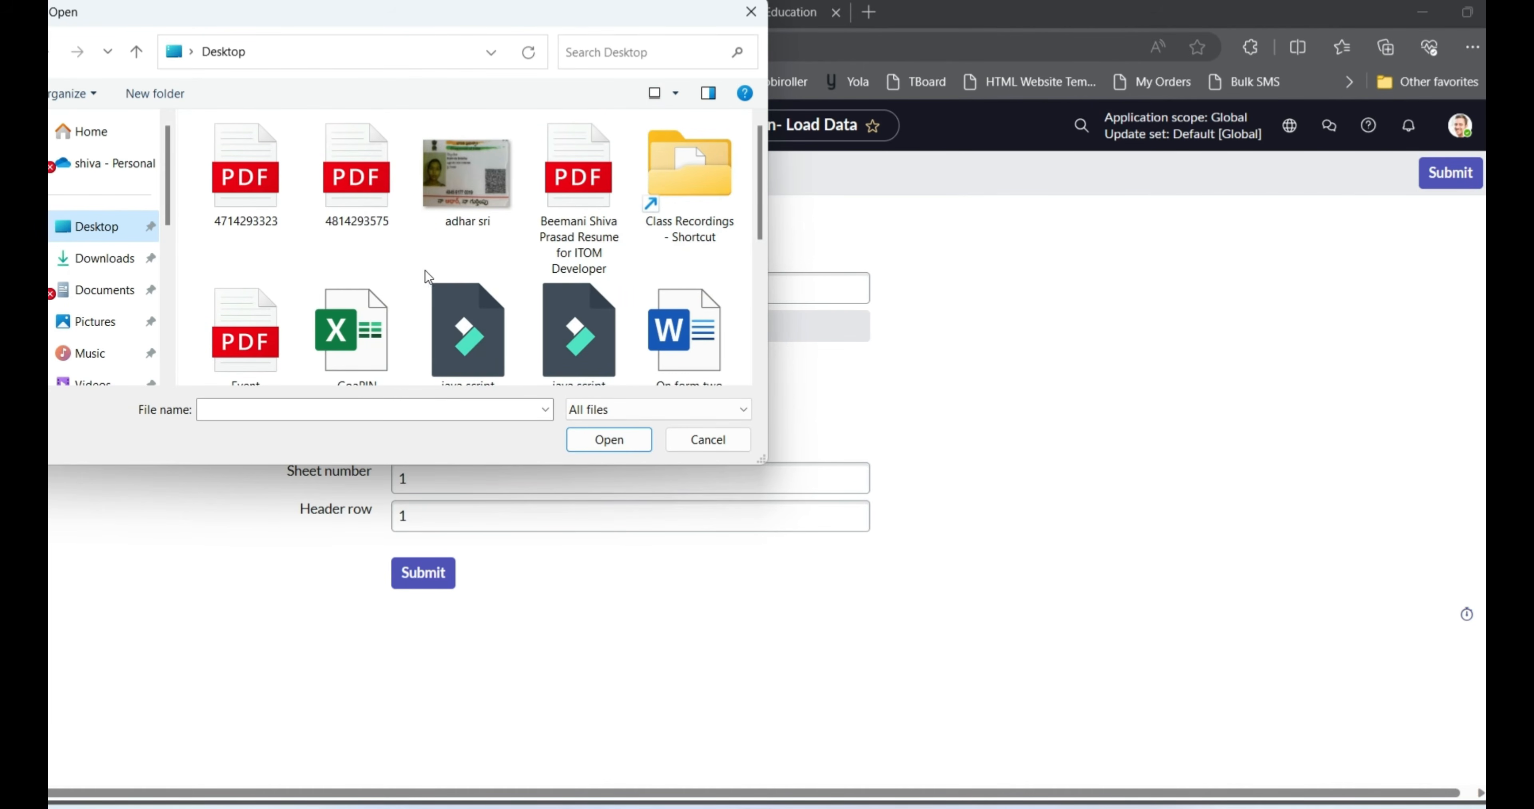
{"action": "scroll", "coordinate": [360, 323], "scroll_direction": "down", "scroll_amount": 1}
{"action": "left_click", "coordinate": [359, 321]}
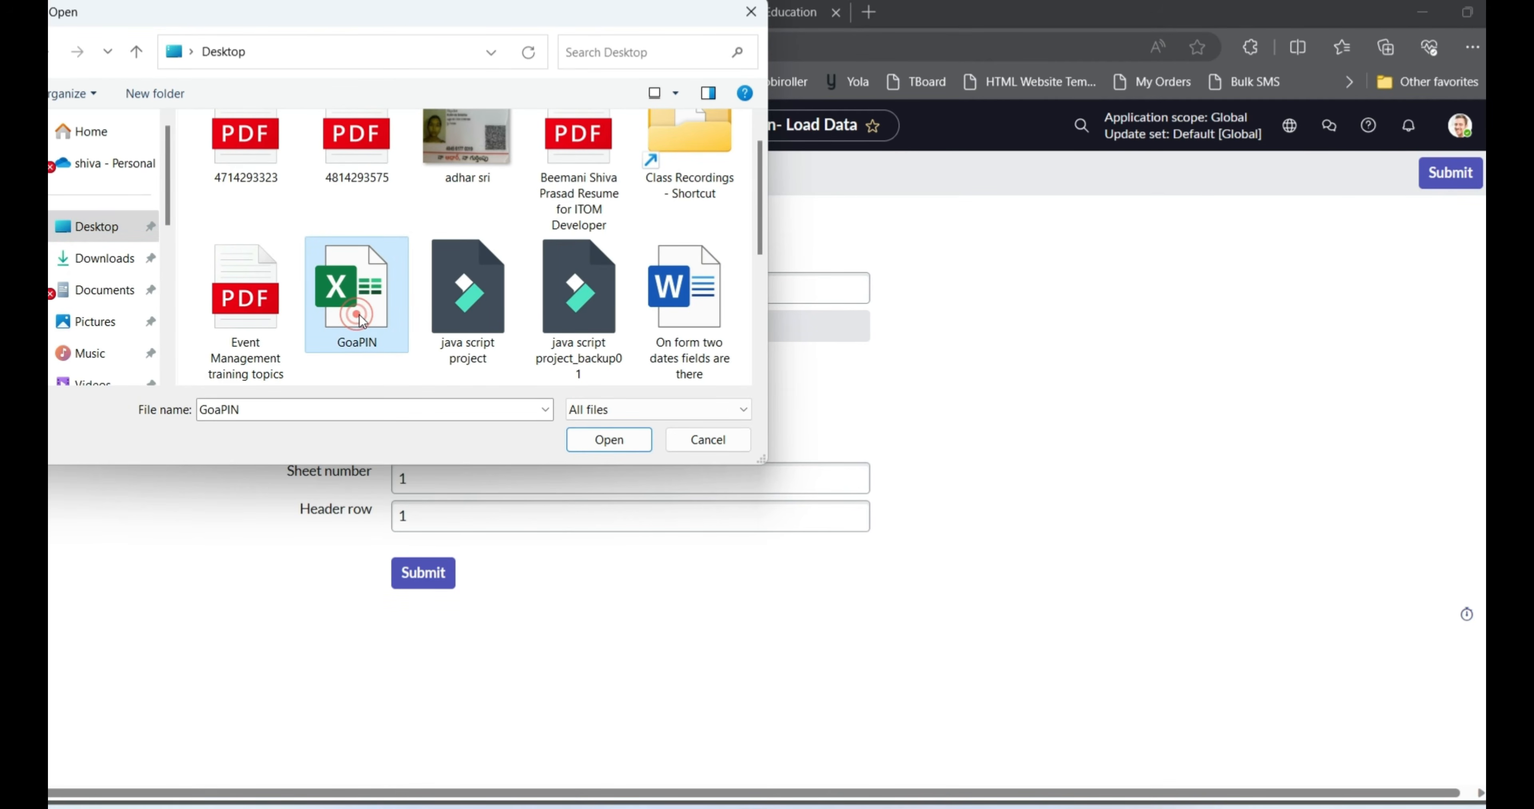
{"action": "left_click", "coordinate": [608, 440]}
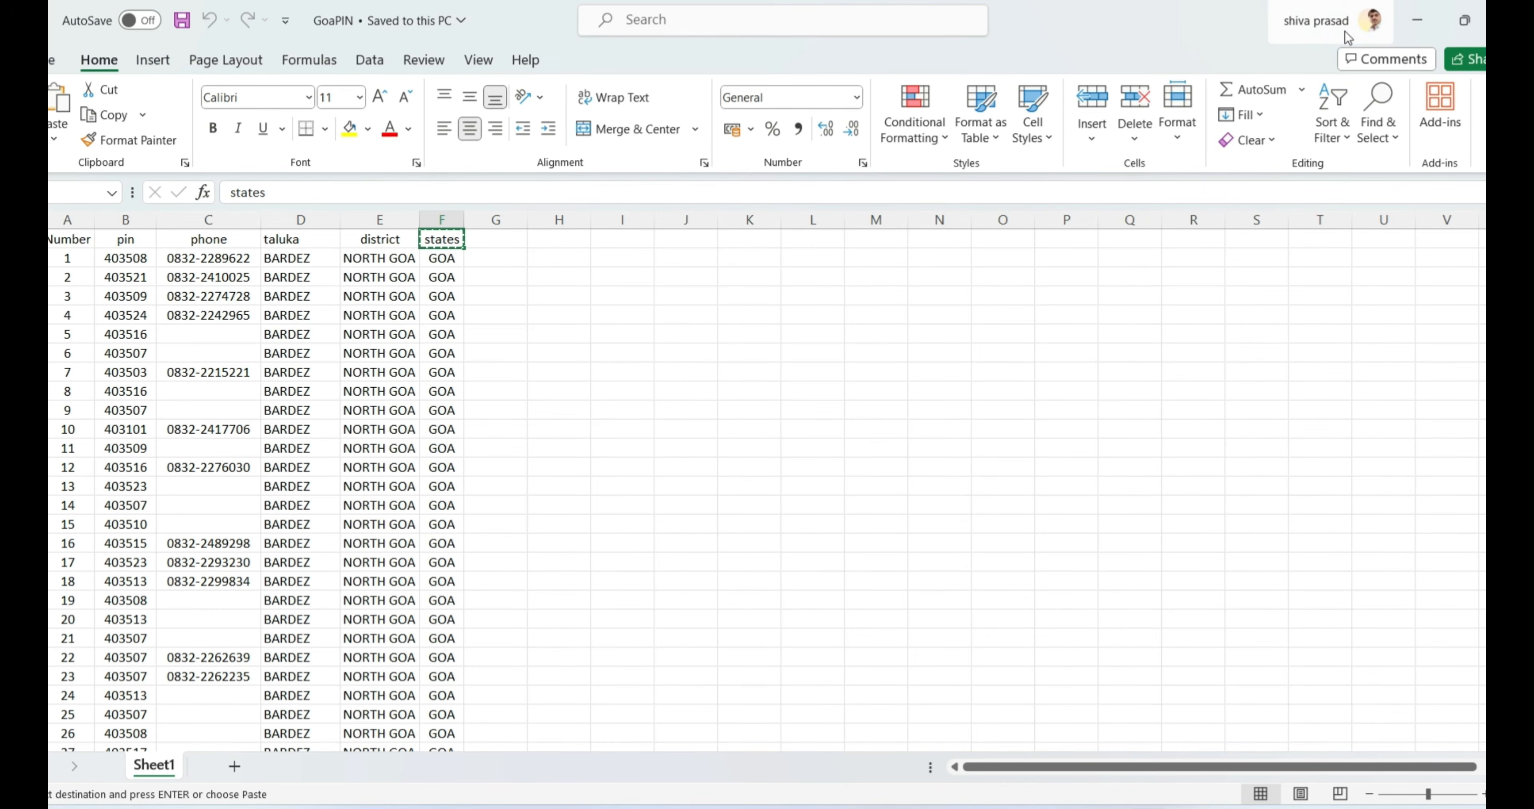
{"action": "left_click", "coordinate": [1418, 20]}
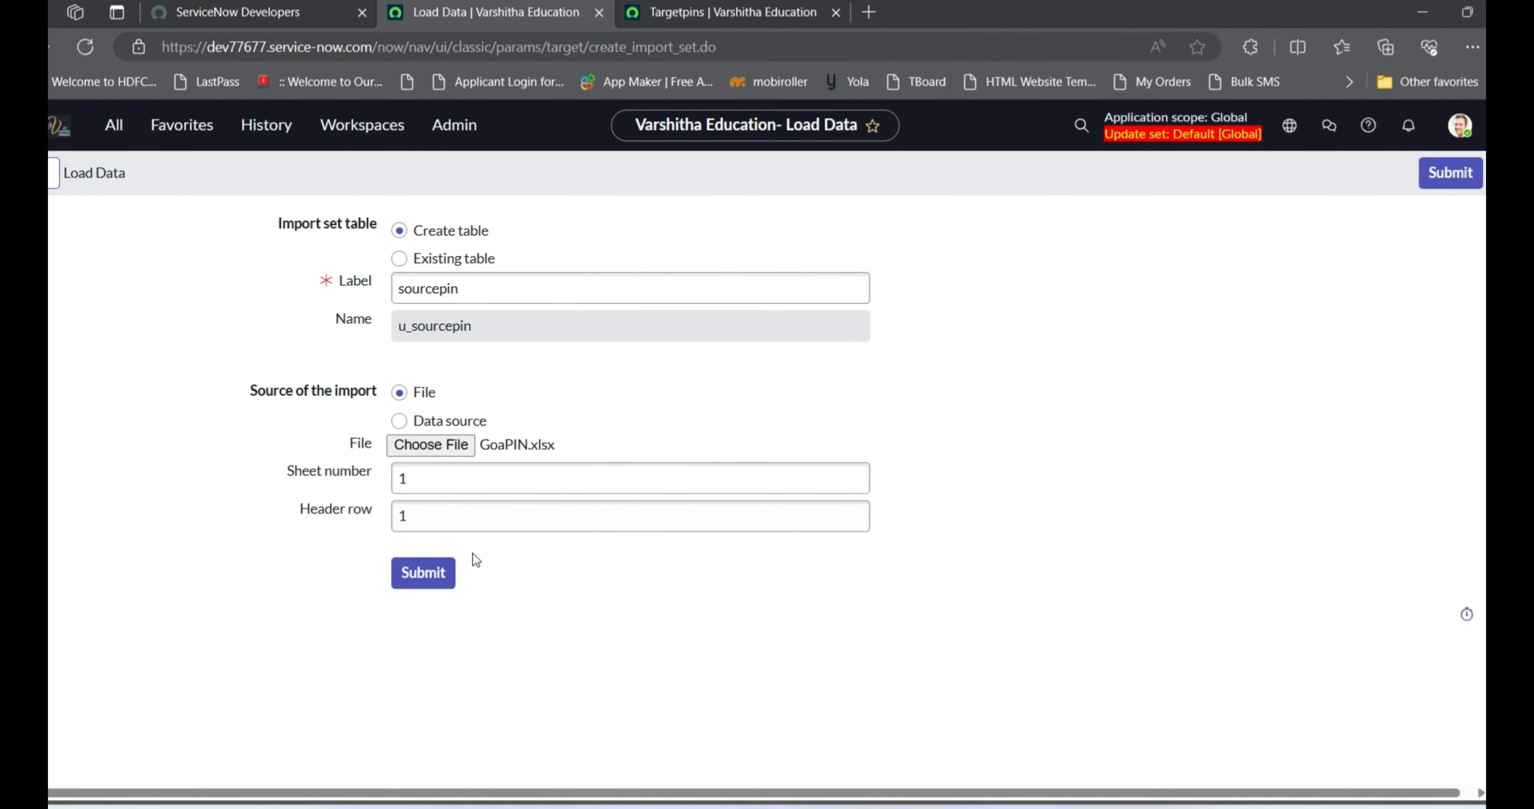
{"action": "left_click", "coordinate": [424, 581]}
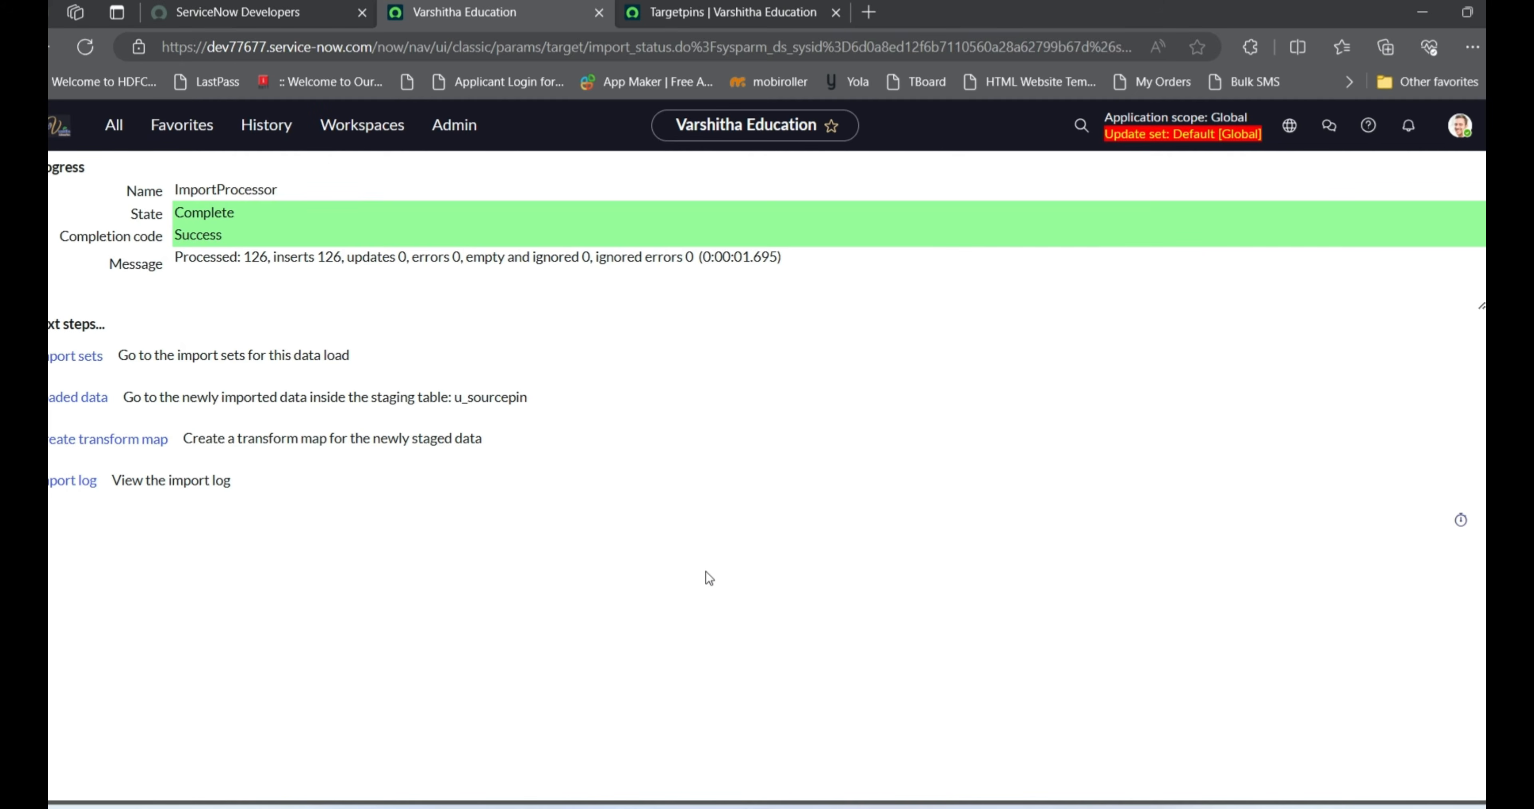
Compare the processed record count in the import message with the last record number in the GoaPIN workbook
{"action": "left_click", "coordinate": [247, 261]}
{"action": "double_click", "coordinate": [246, 261]}
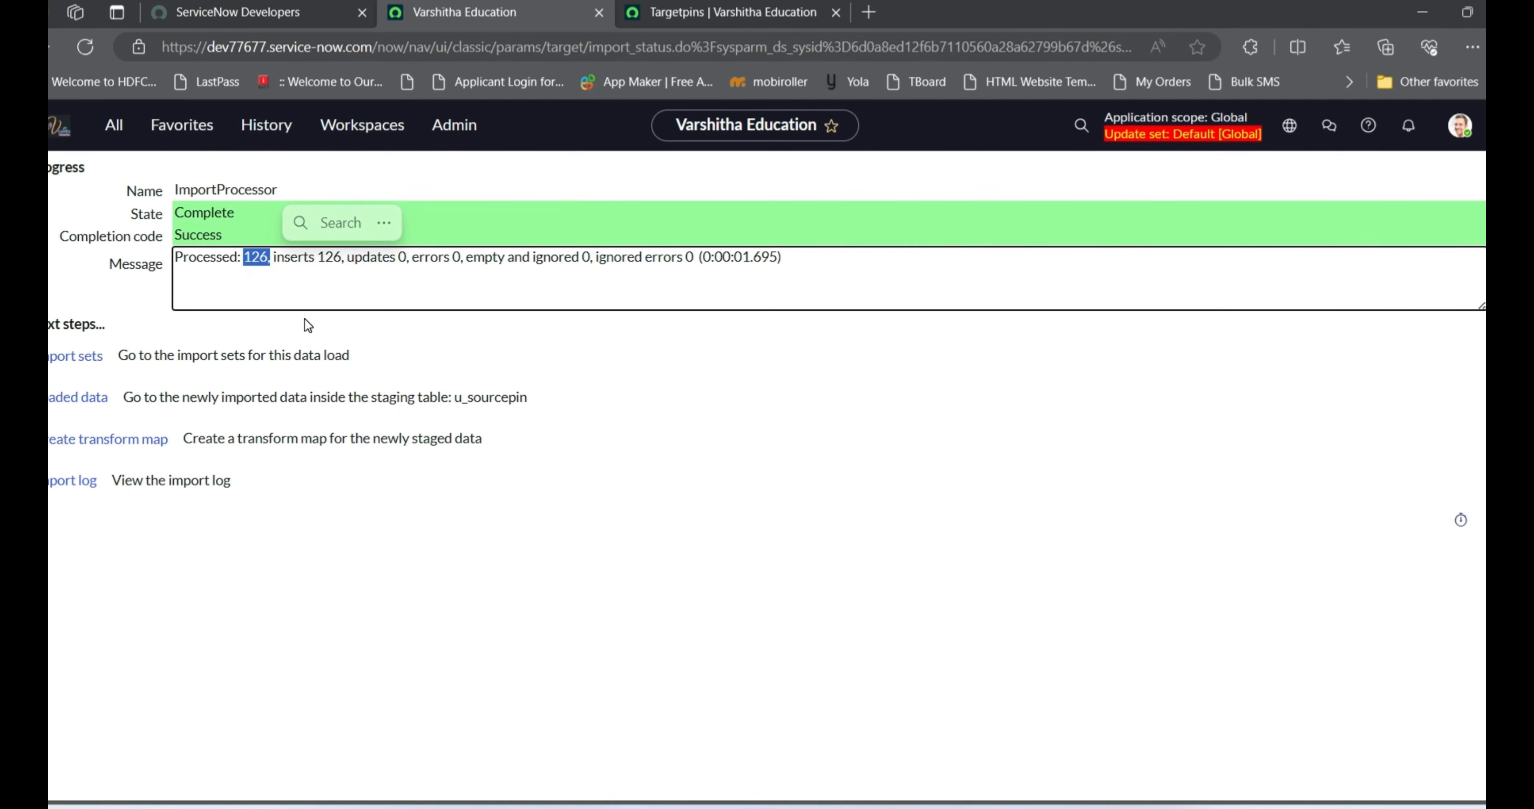
{"action": "left_click", "coordinate": [1147, 807]}
{"action": "scroll", "coordinate": [500, 475], "scroll_direction": "down", "scroll_amount": 20}
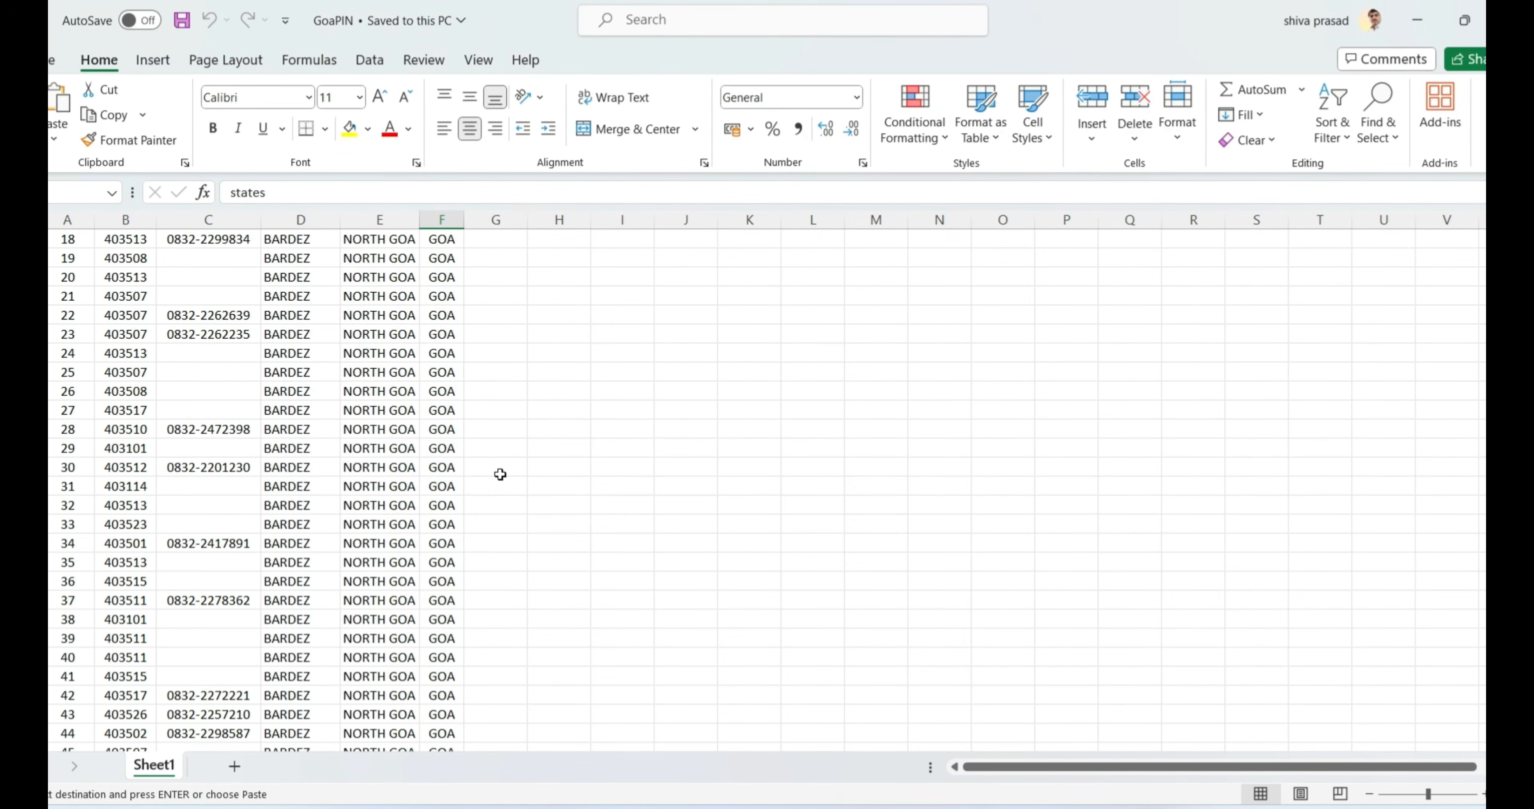
{"action": "scroll", "coordinate": [500, 474], "scroll_direction": "down", "scroll_amount": 14}
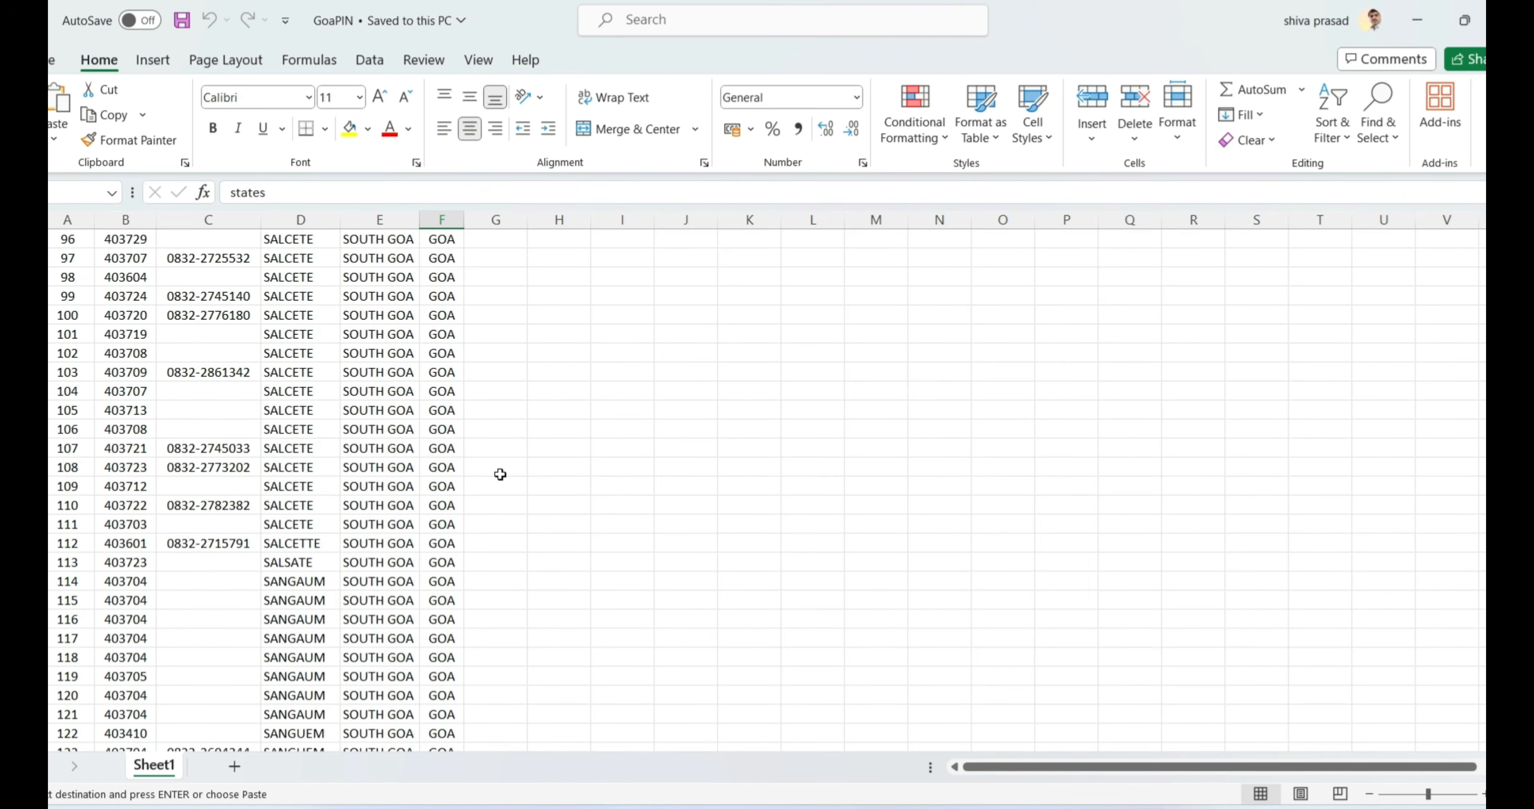
{"action": "left_click", "coordinate": [74, 467]}
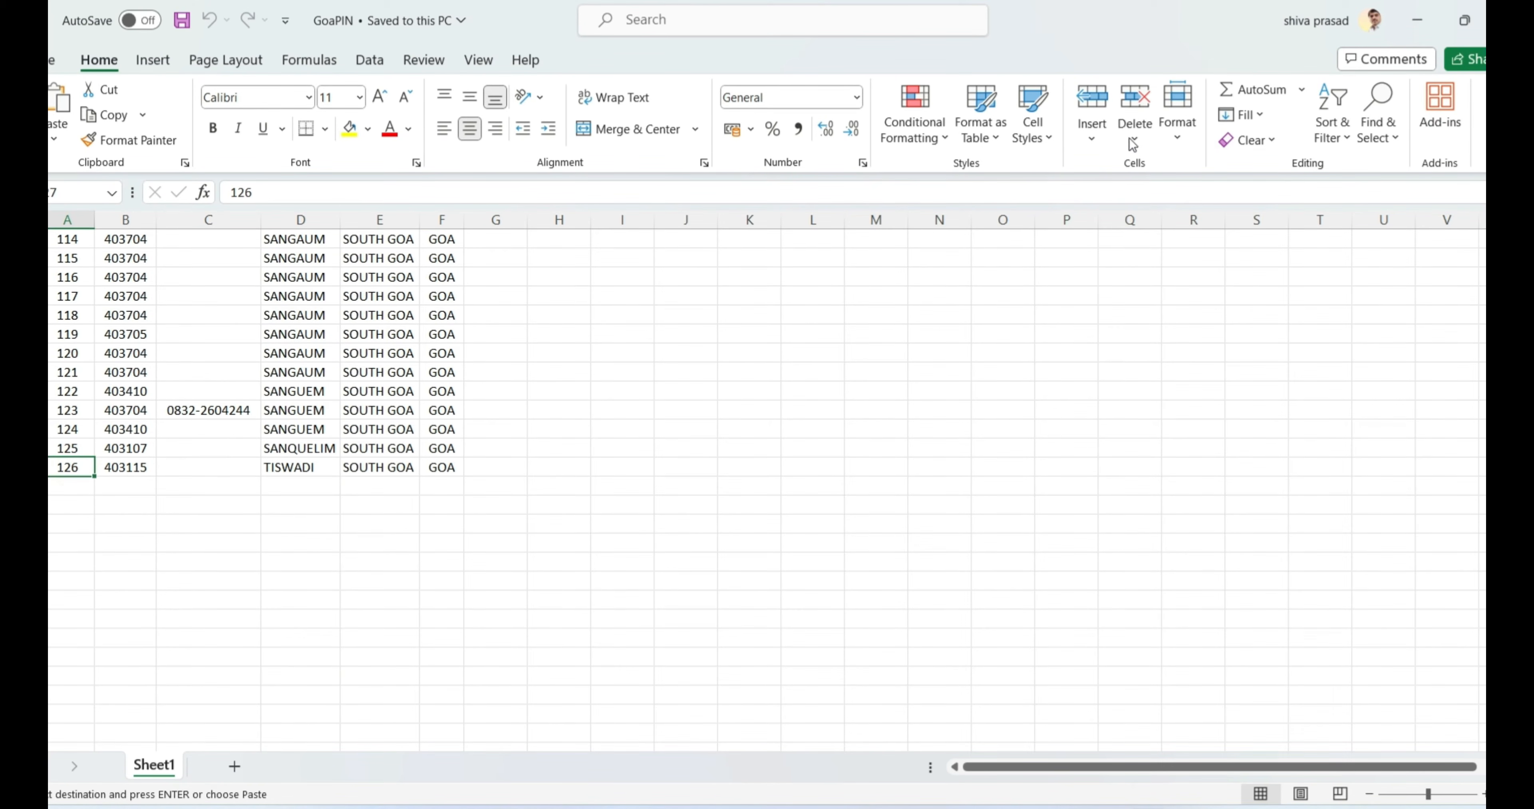
{"action": "left_click", "coordinate": [1416, 21]}
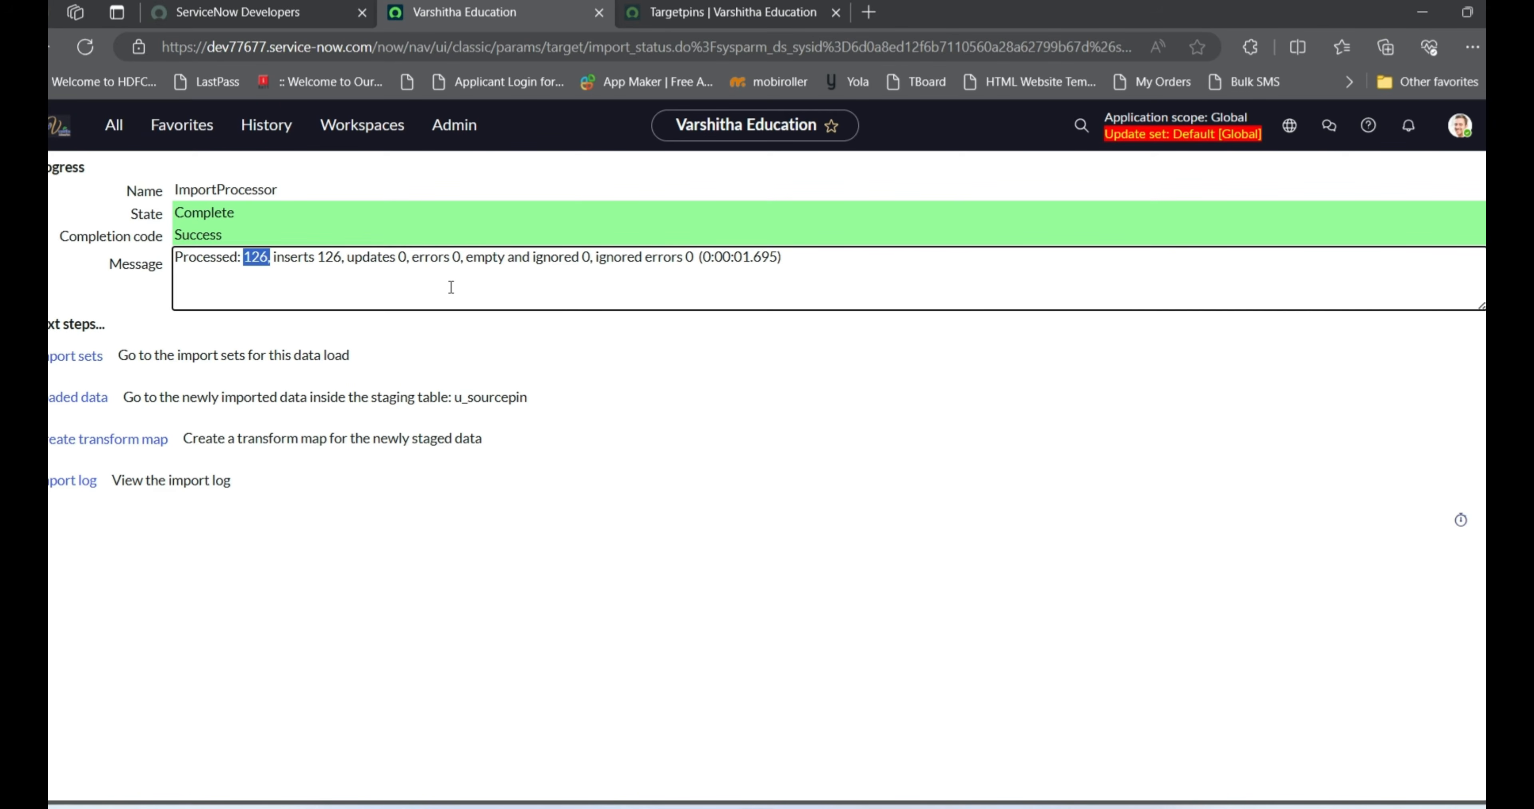
{"action": "left_click", "coordinate": [483, 336]}
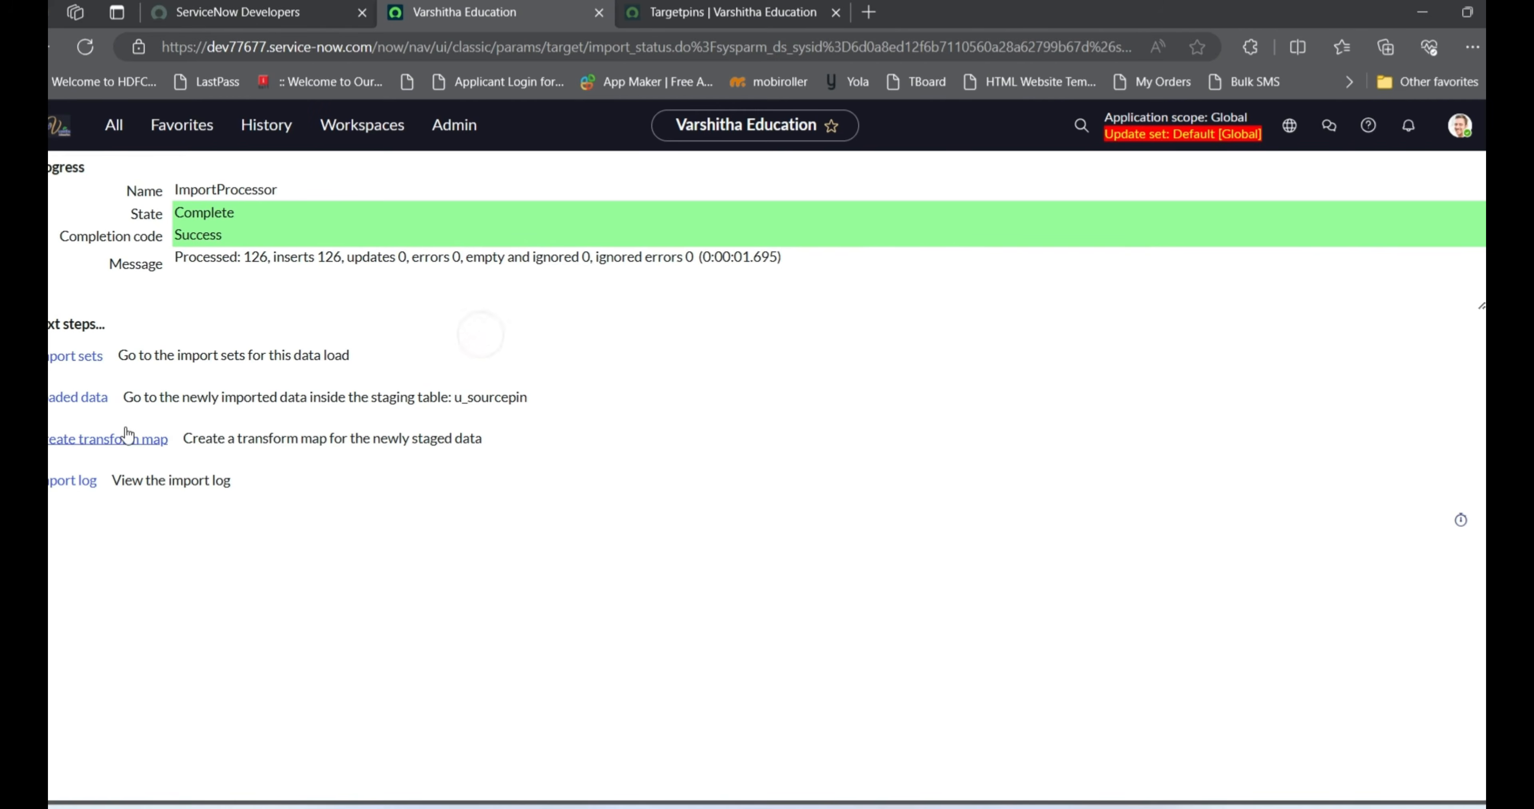
Create a transform map for the newly staged sourcepin data and name it Targetpins
{"action": "left_click", "coordinate": [100, 446]}
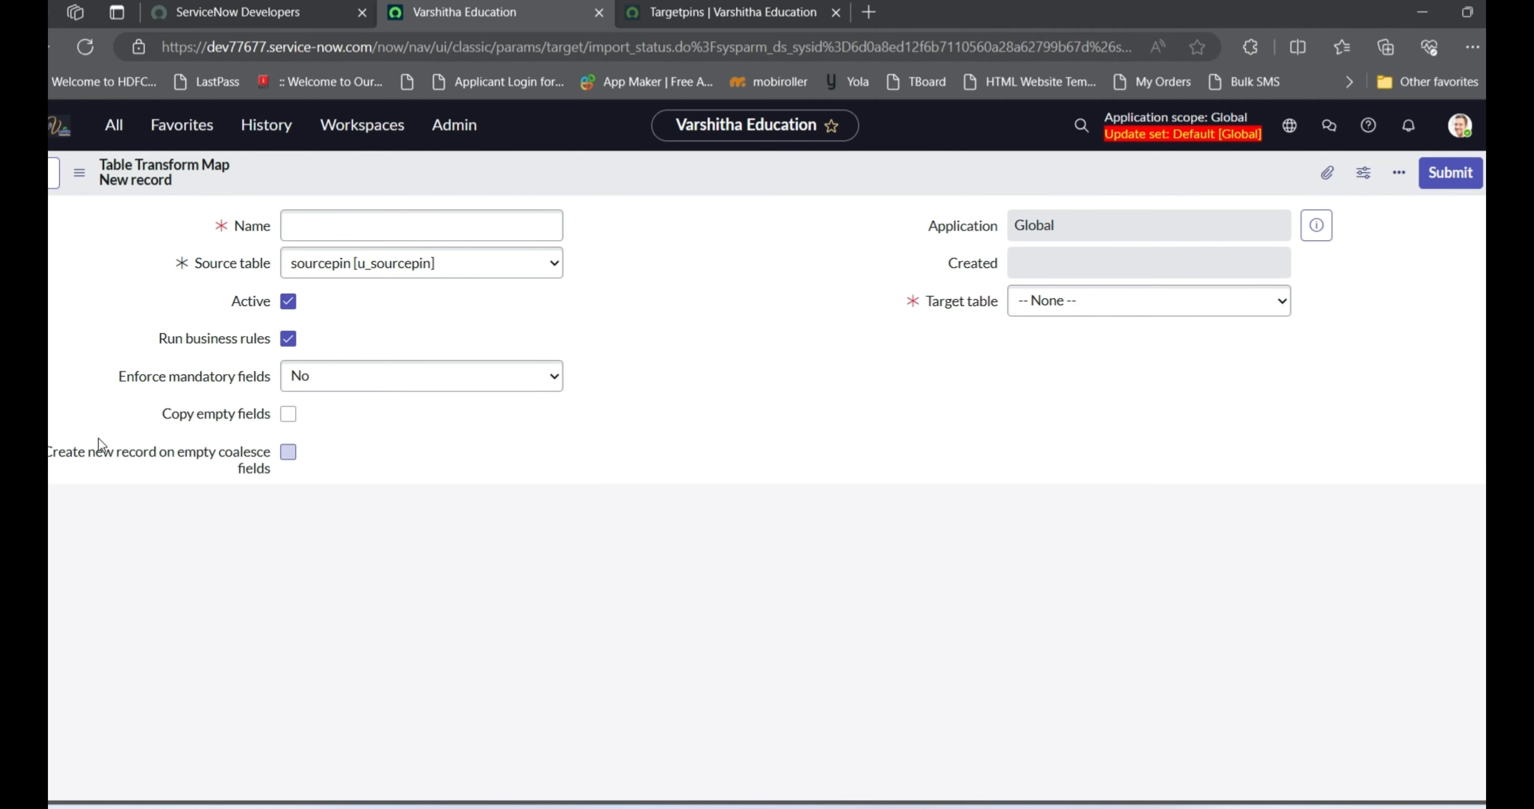
{"action": "left_click", "coordinate": [298, 231]}
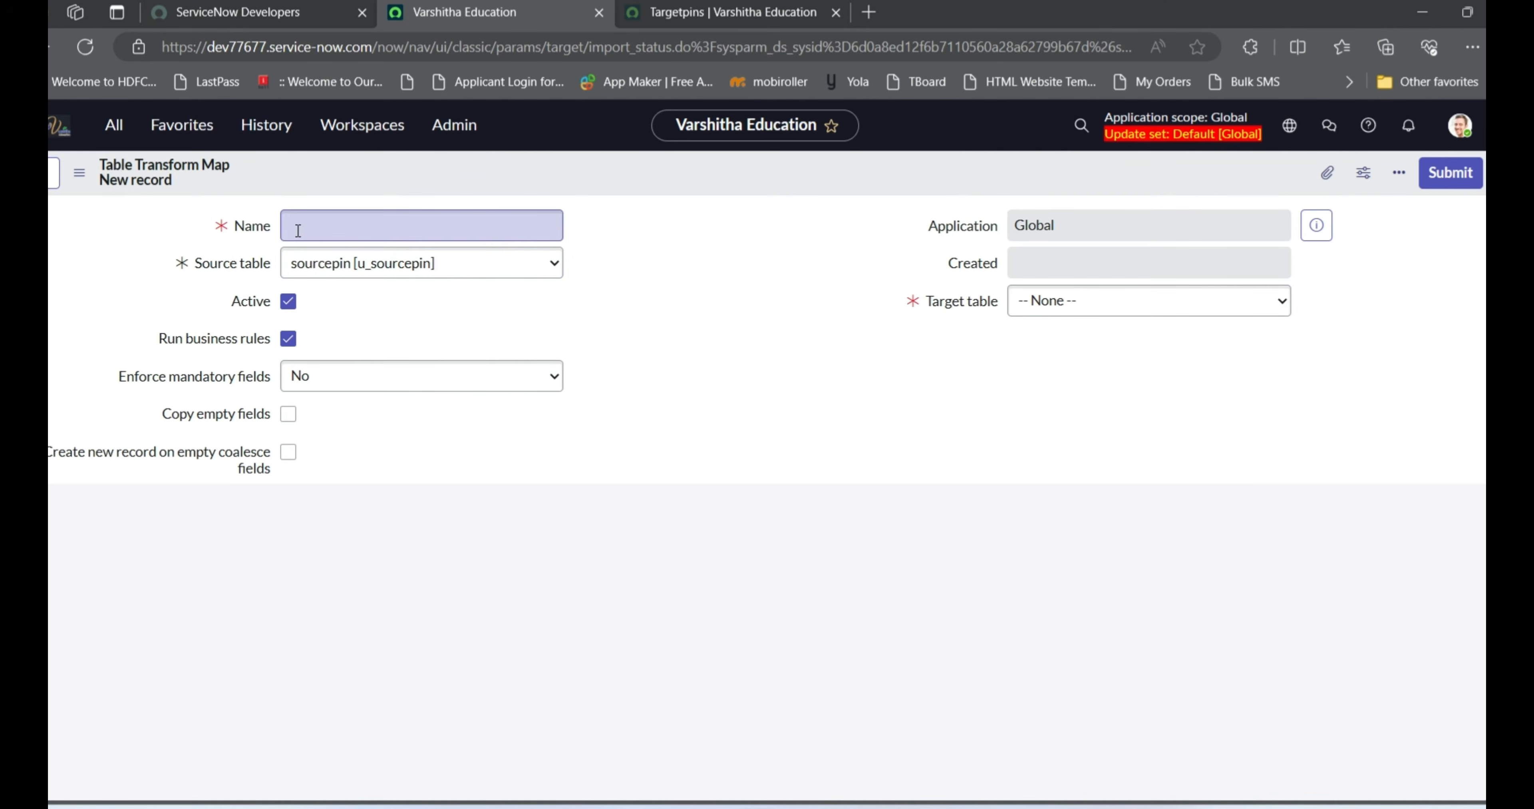
{"action": "left_click", "coordinate": [340, 227]}
{"action": "left_click", "coordinate": [706, 242]}
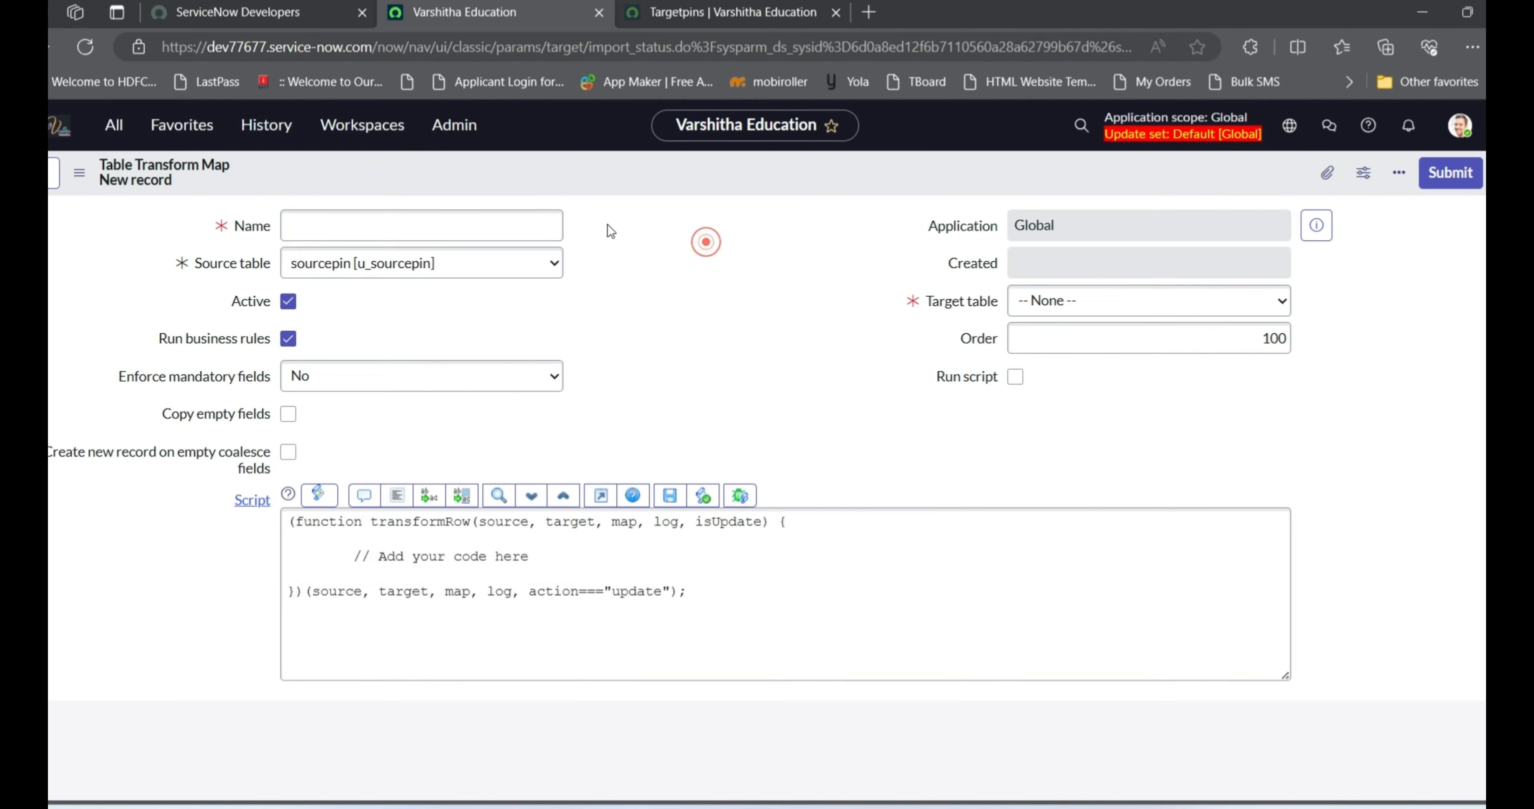
{"action": "left_click", "coordinate": [469, 221]}
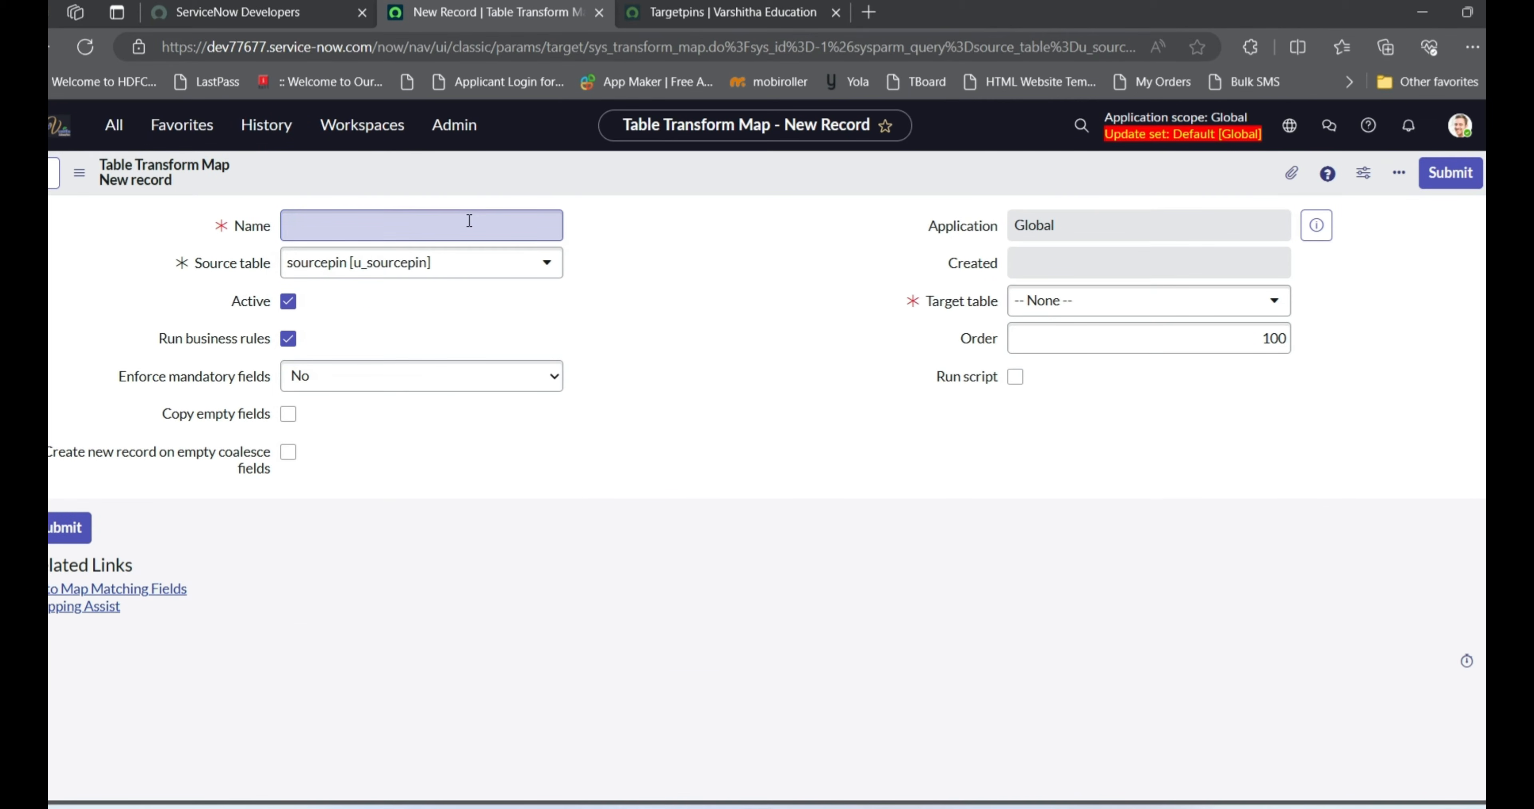
{"action": "left_click", "coordinate": [468, 224]}
{"action": "type", "text": "Target"}
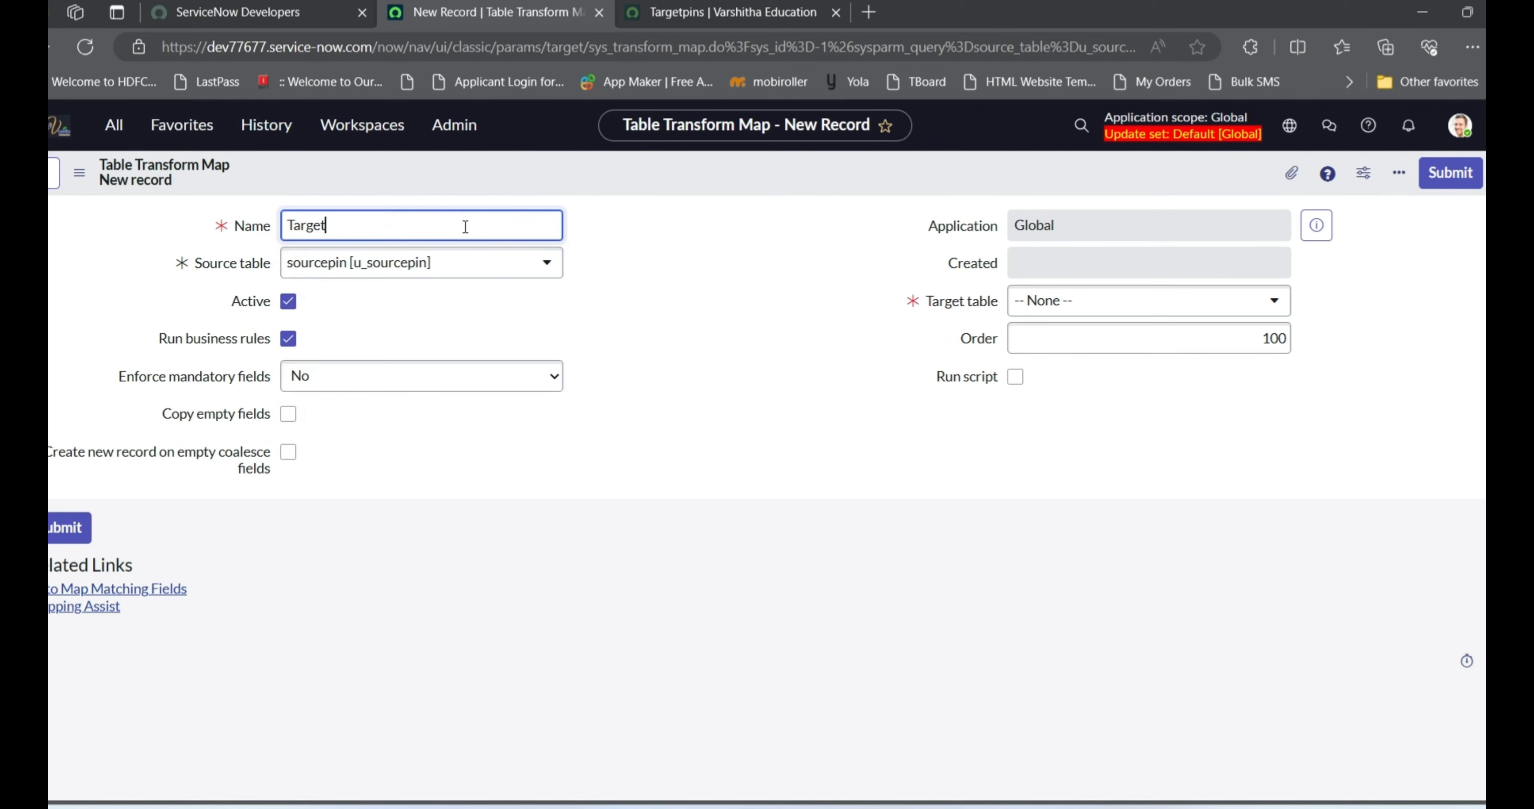
{"action": "type", "text": "P"}
{"action": "key", "text": "BackSpace"}
{"action": "type", "text": "pins"}
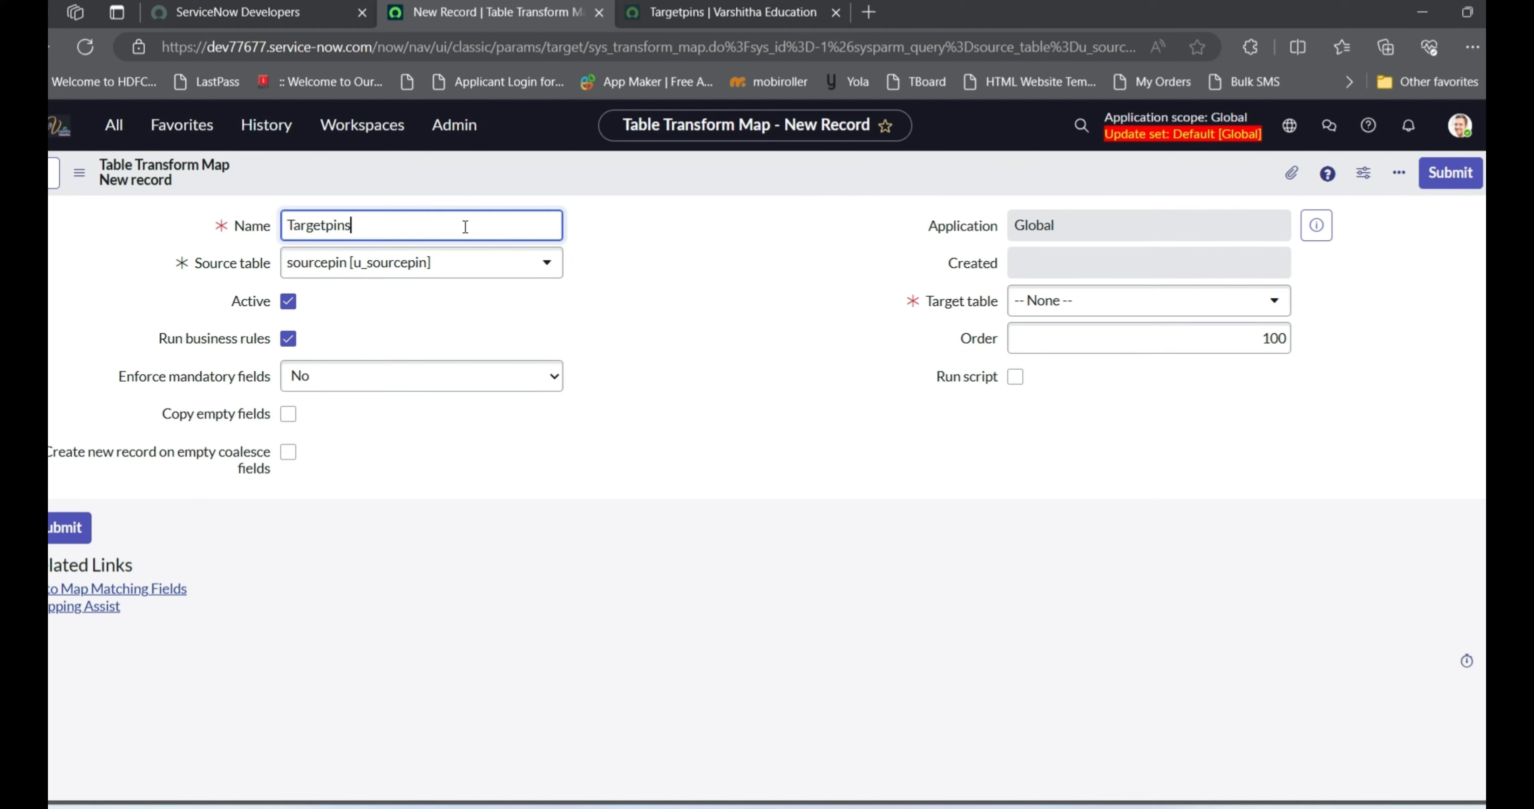
Keep sourcepin [u_sourcepin] as the map's source table and set the target table to Targetpin [u_targetpin]
{"action": "left_click", "coordinate": [319, 276]}
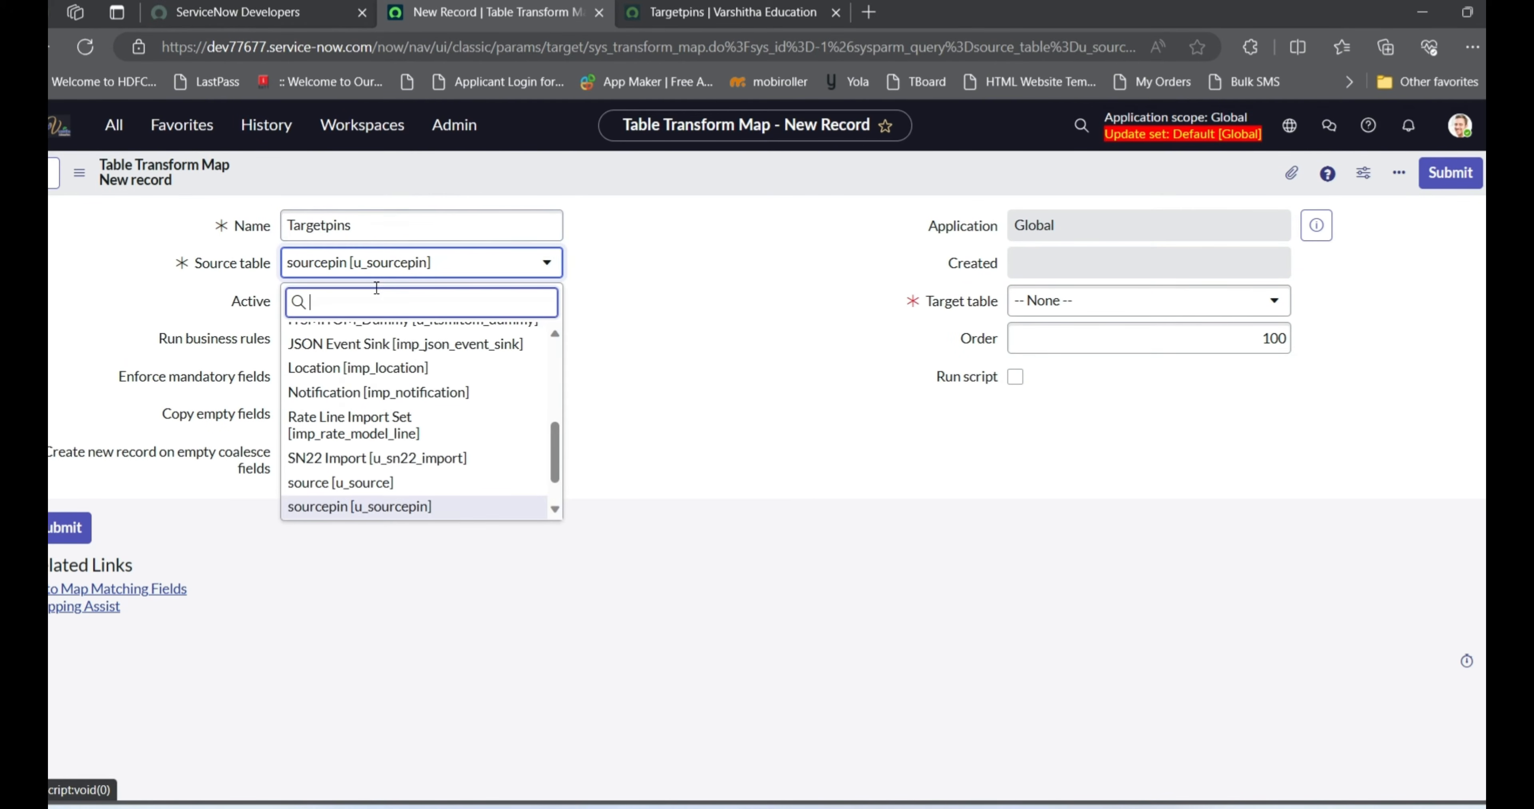
{"action": "left_click", "coordinate": [622, 278]}
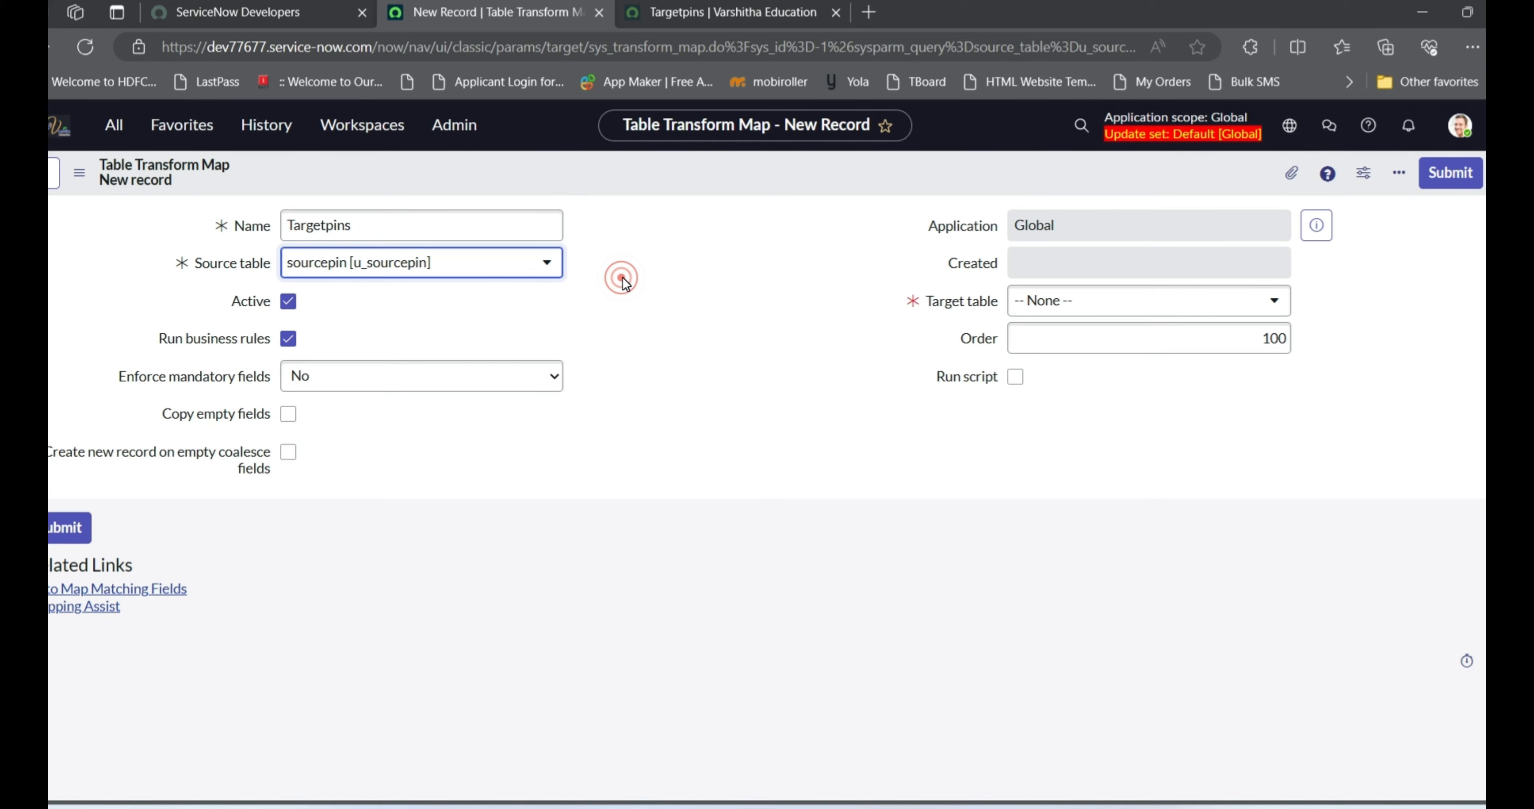
{"action": "left_click", "coordinate": [1068, 302]}
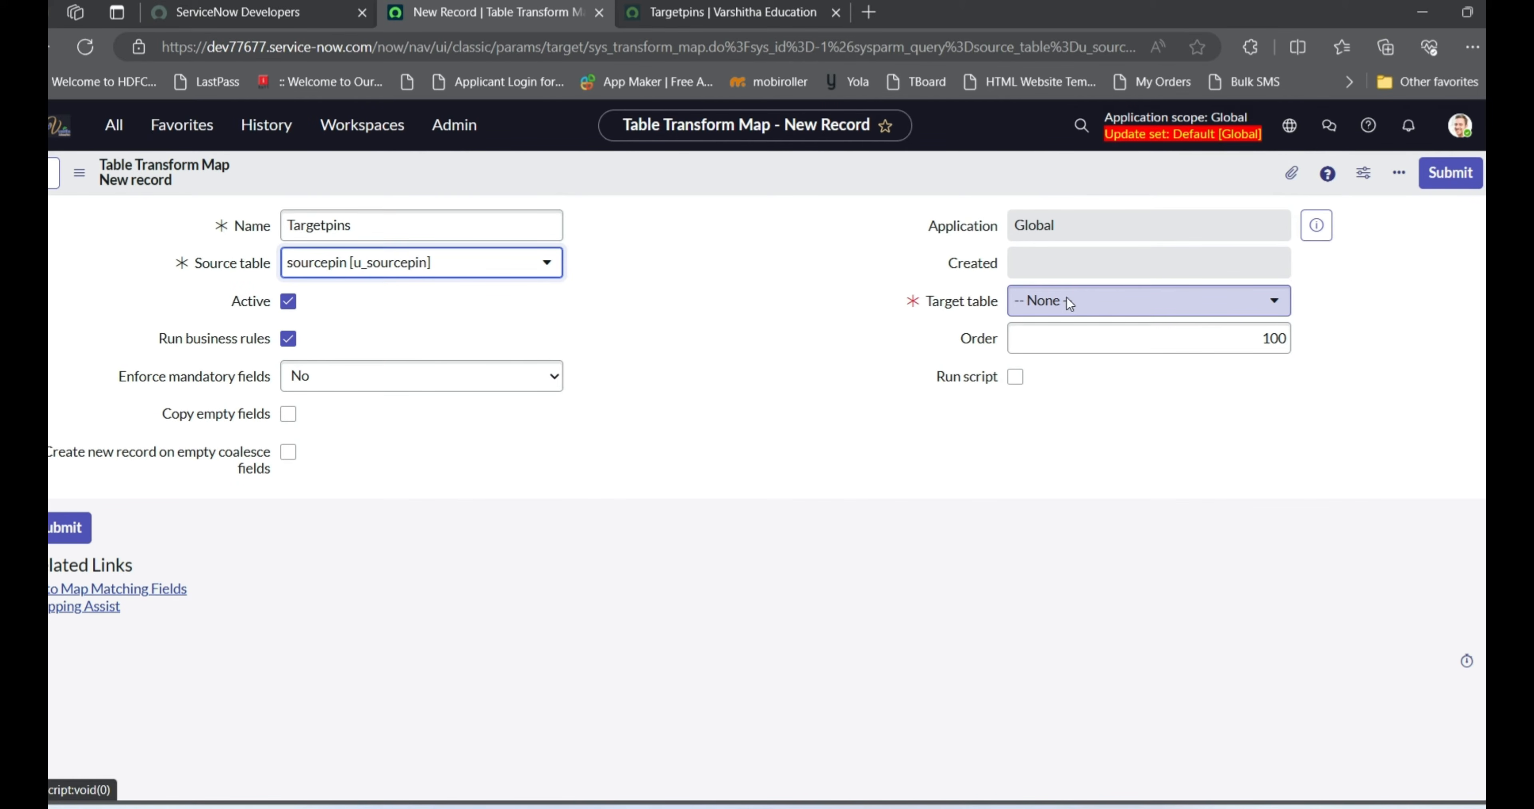
{"action": "type", "text": "target"}
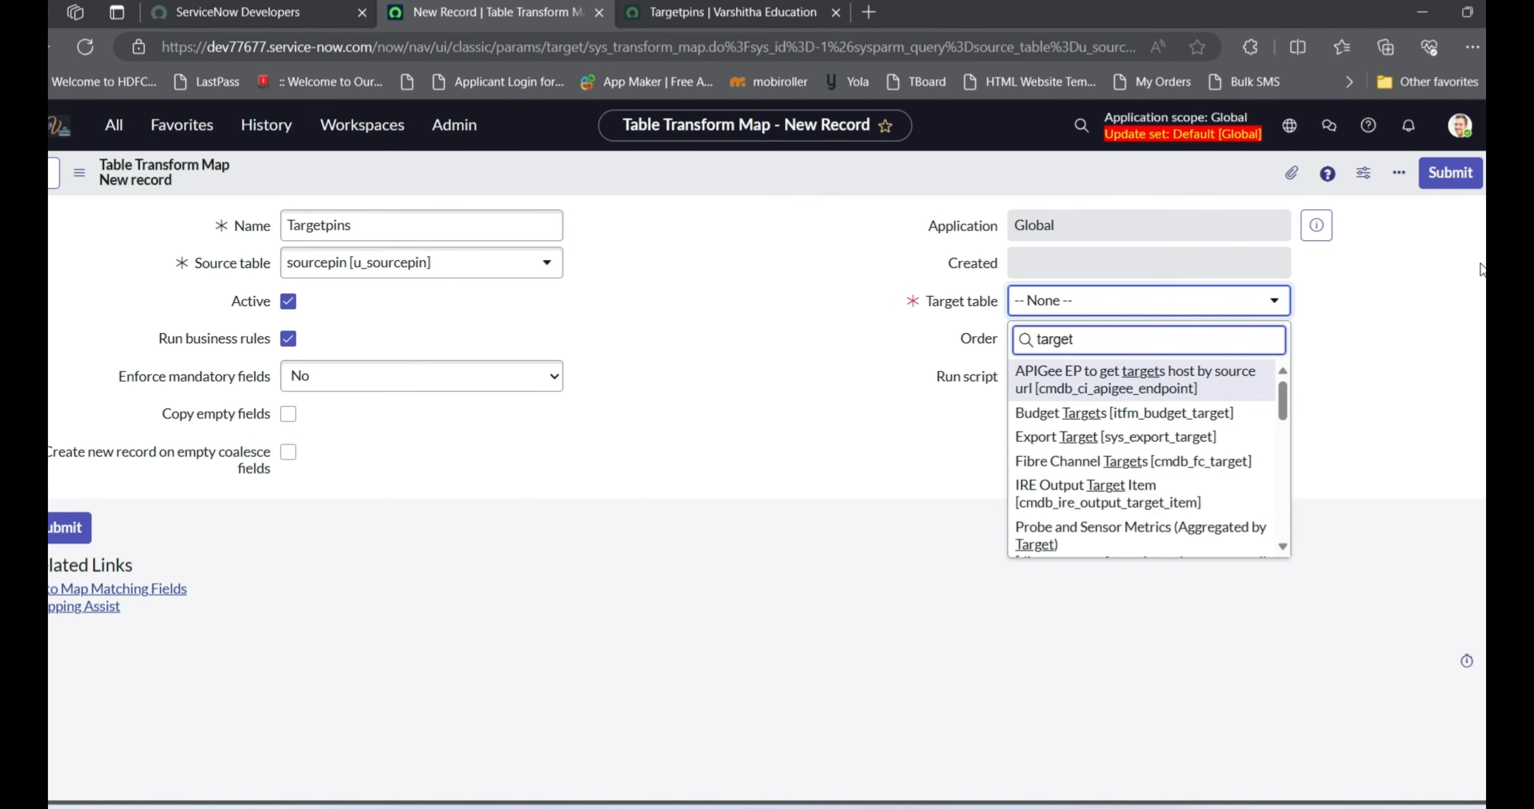
{"action": "type", "text": "pin"}
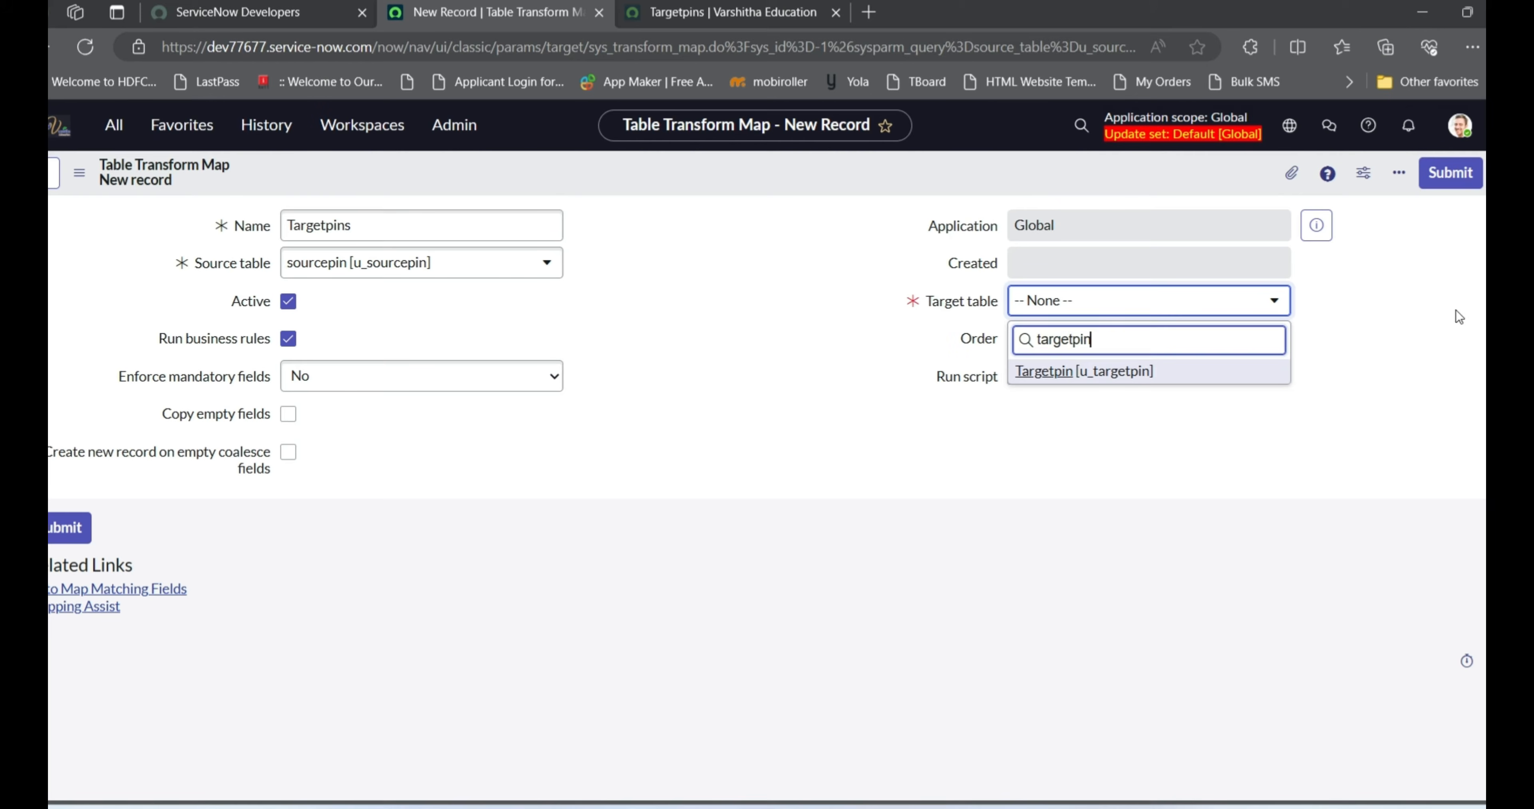
{"action": "left_click", "coordinate": [1078, 379]}
{"action": "left_click", "coordinate": [1078, 375]}
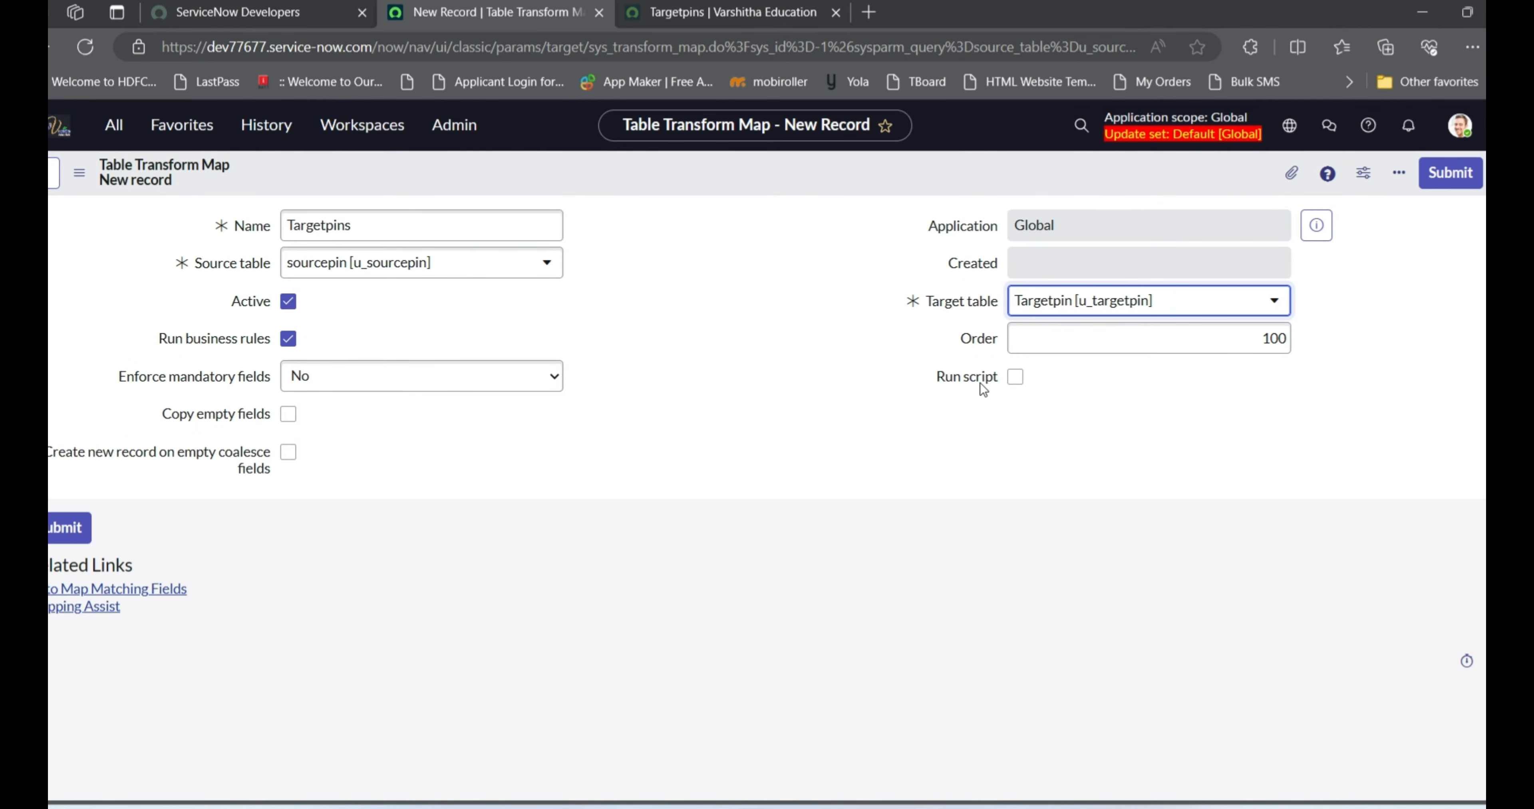
Enable Run script on the transform map and briefly view its script editor in full screen
{"action": "left_click", "coordinate": [1016, 377]}
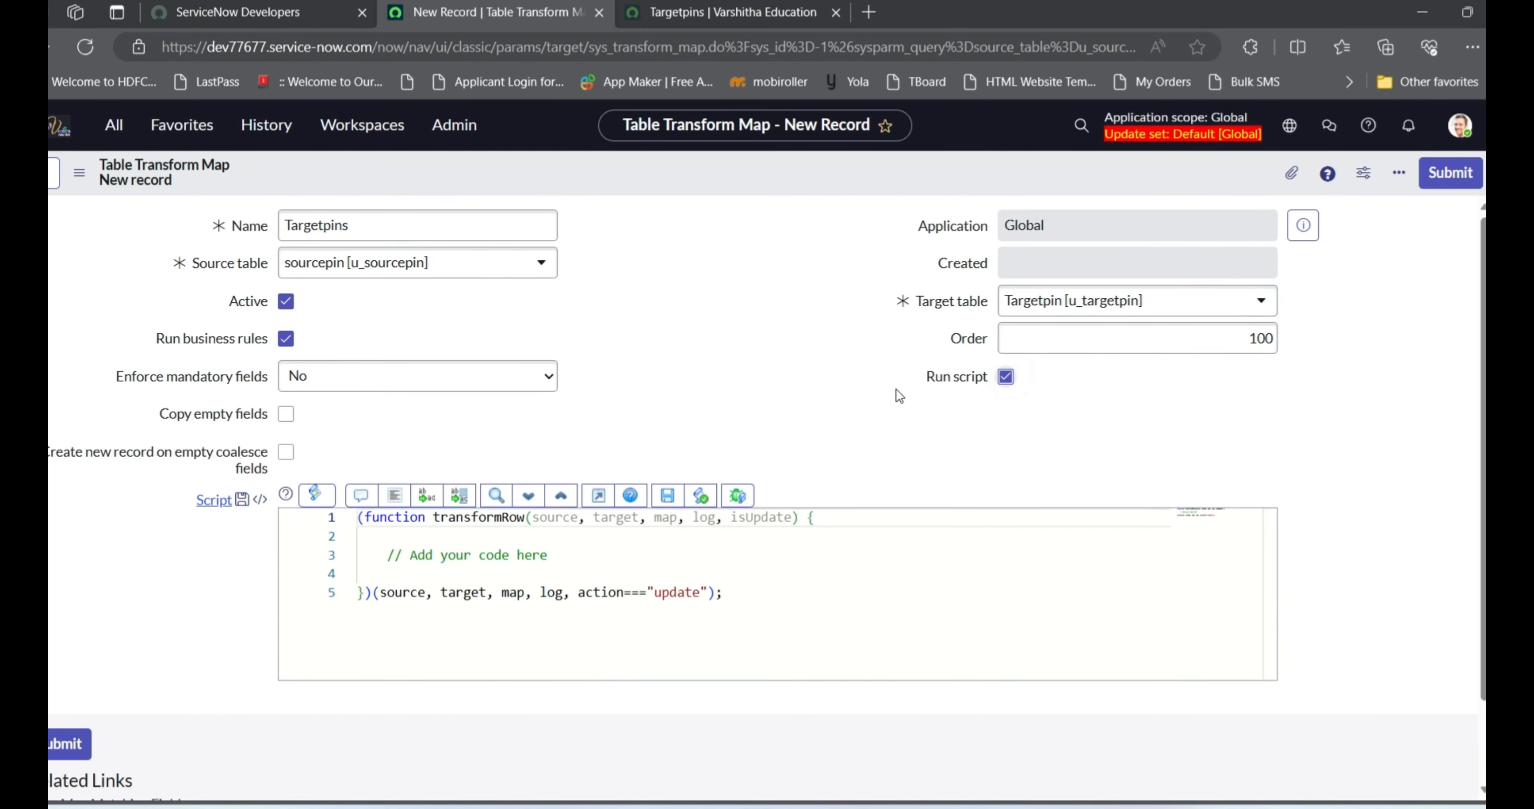
{"action": "left_click", "coordinate": [600, 495]}
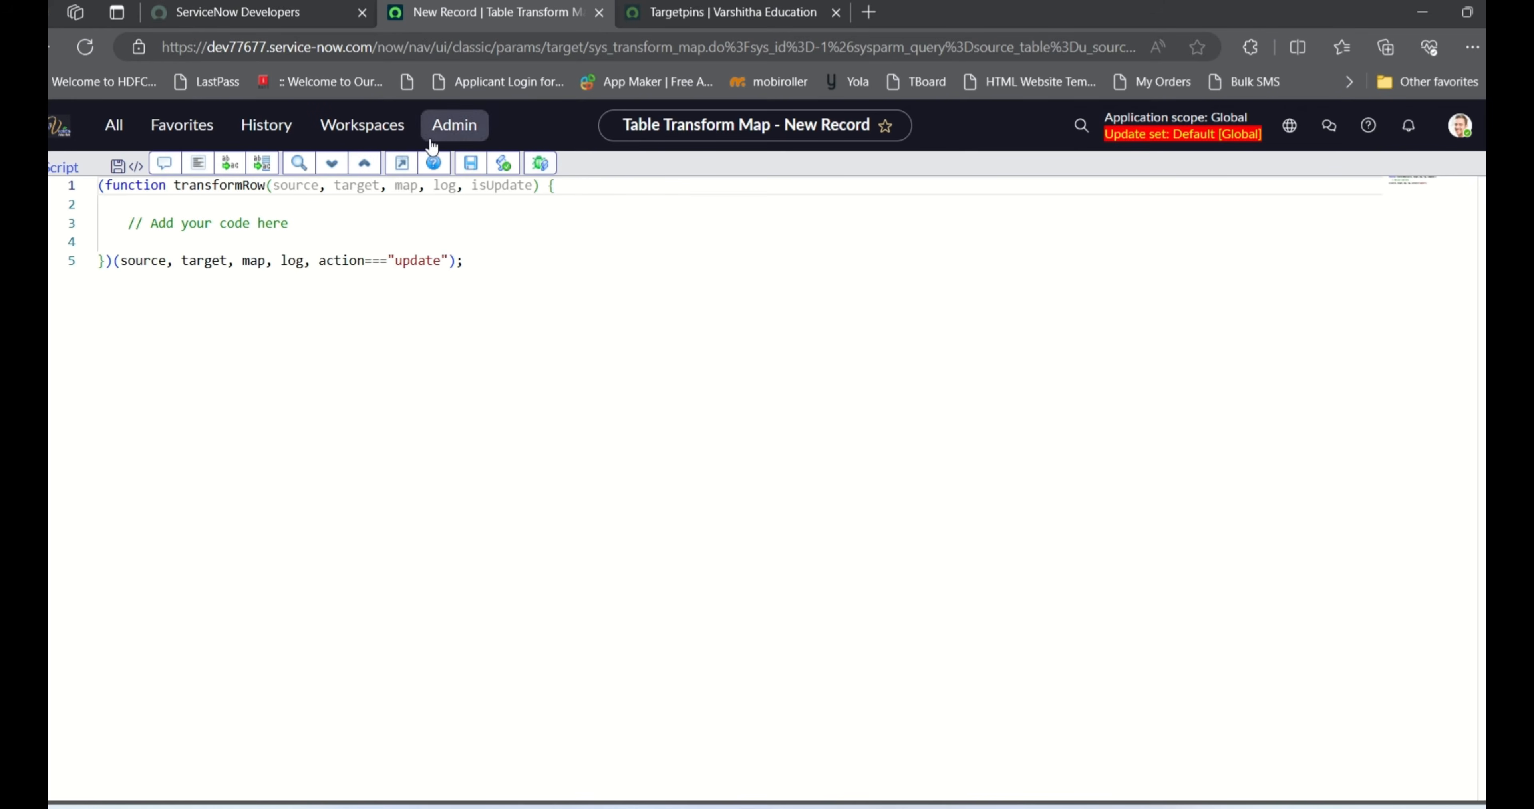
{"action": "left_click", "coordinate": [403, 164]}
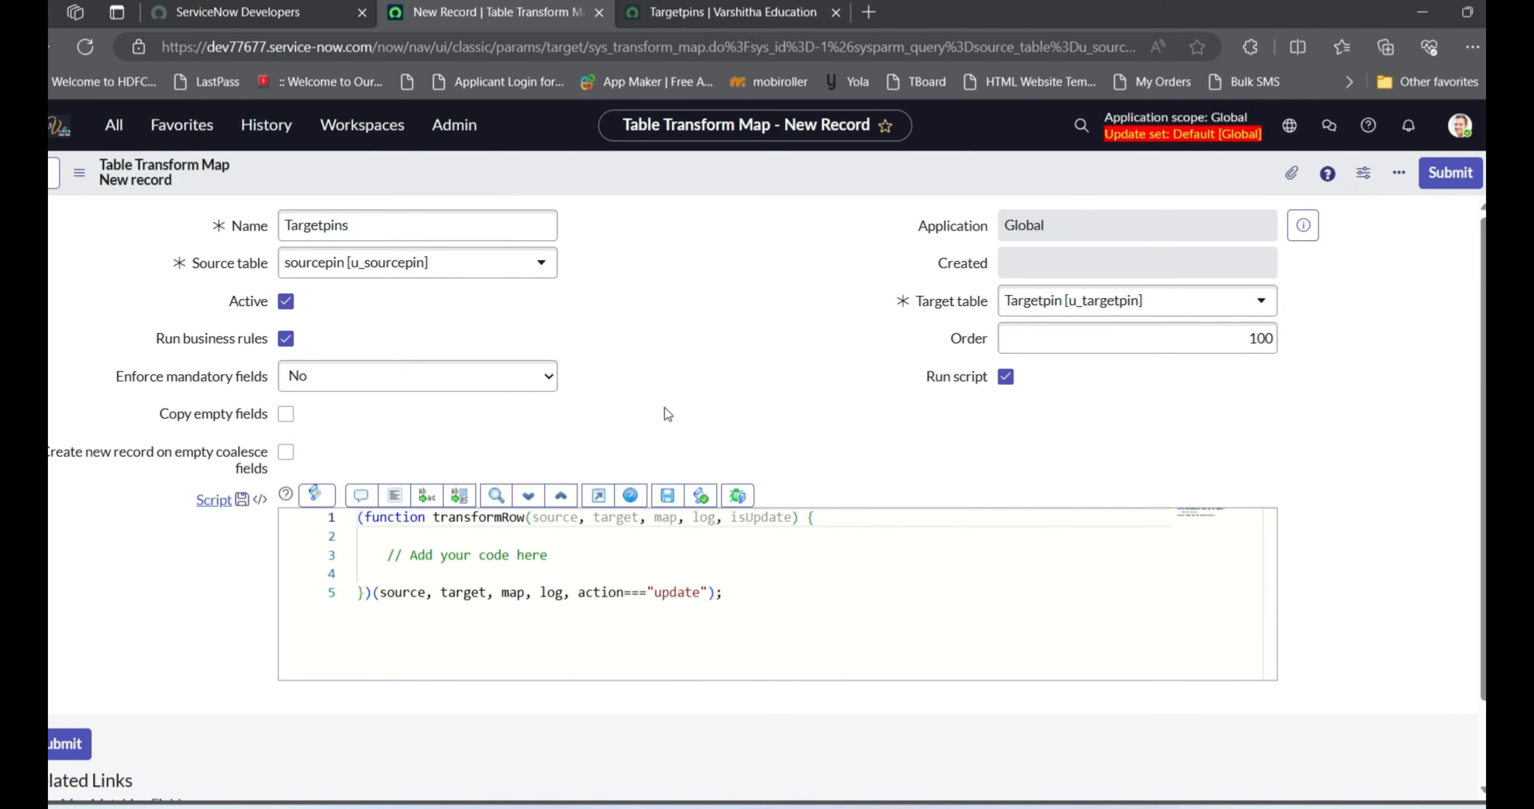
Auto map the matching fields for the Targetpins transform map, dismiss the notice and review the resulting field maps
{"action": "scroll", "coordinate": [665, 409], "scroll_direction": "down", "scroll_amount": 2}
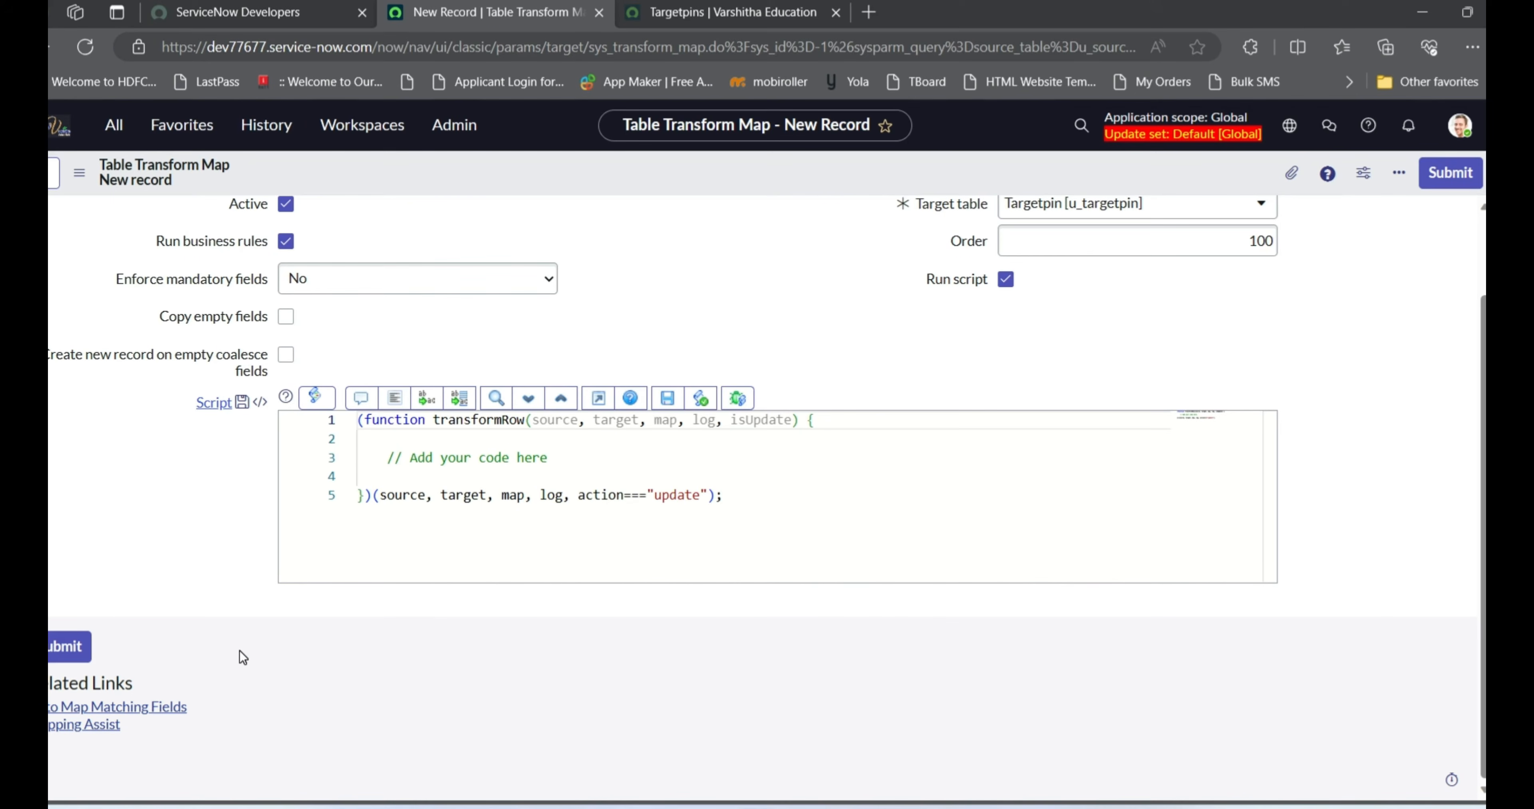
{"action": "left_click", "coordinate": [141, 714]}
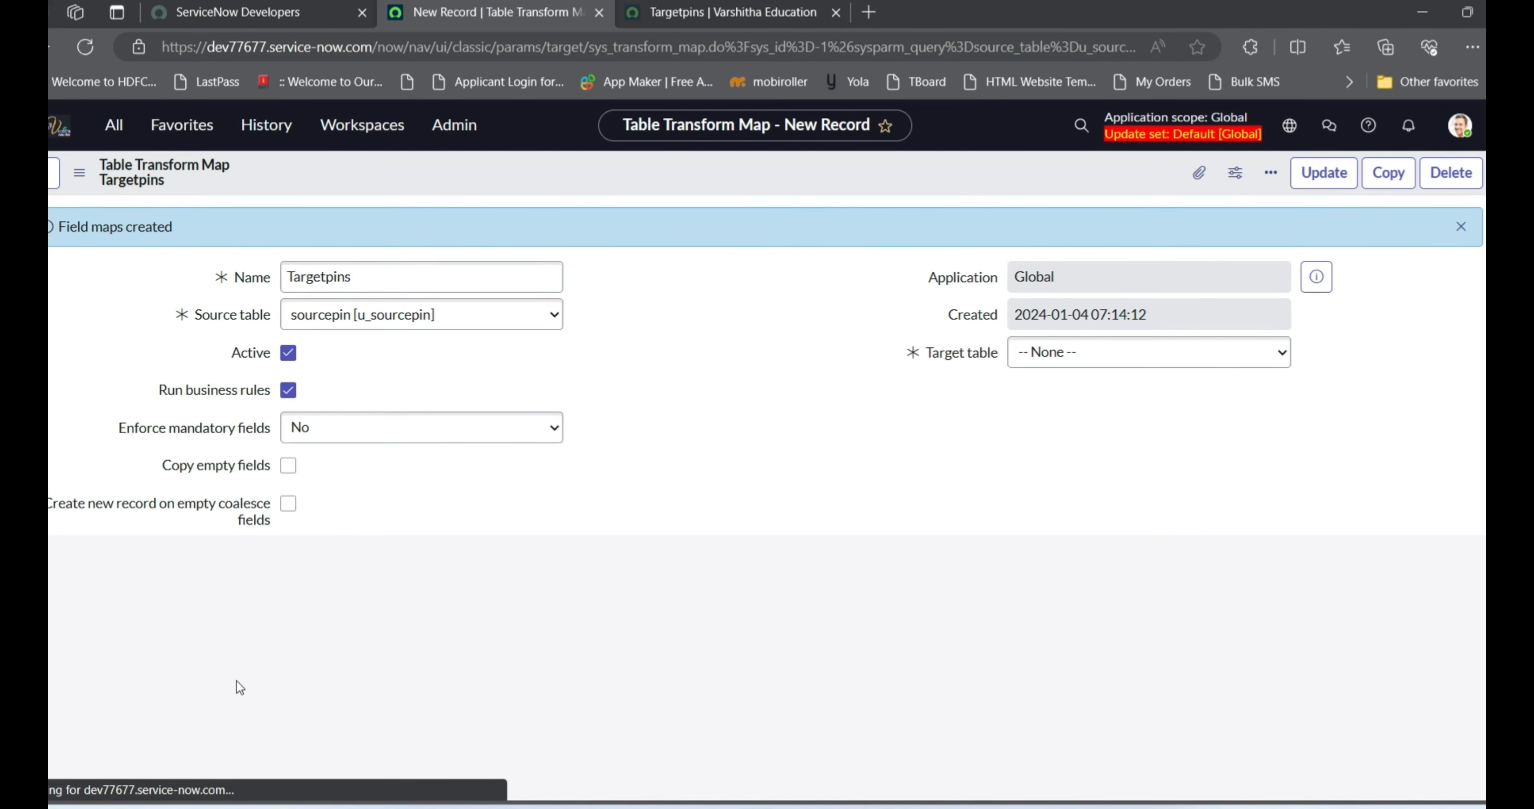
{"action": "left_click", "coordinate": [1461, 227]}
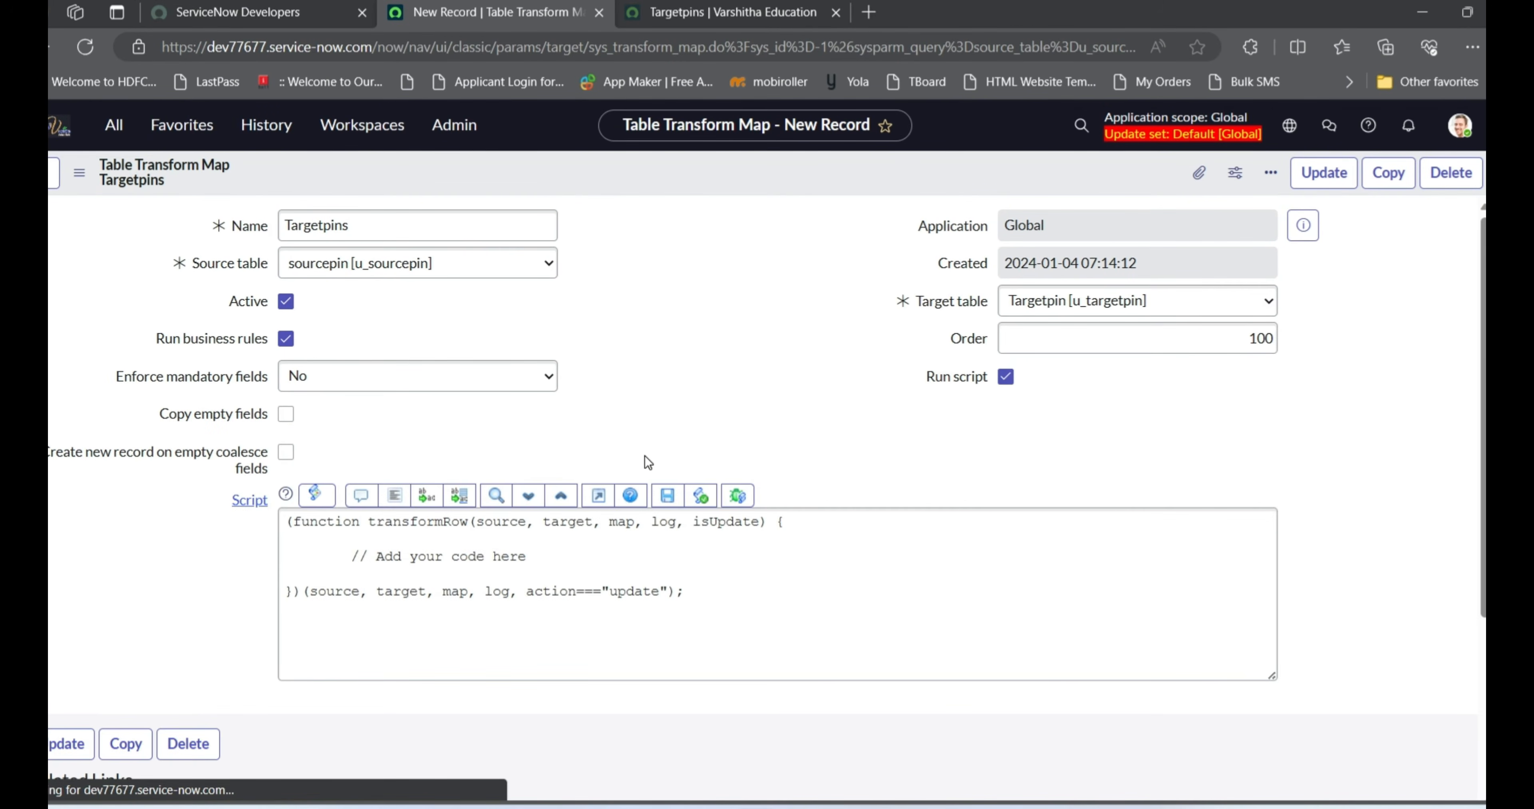
{"action": "scroll", "coordinate": [645, 457], "scroll_direction": "down", "scroll_amount": 5}
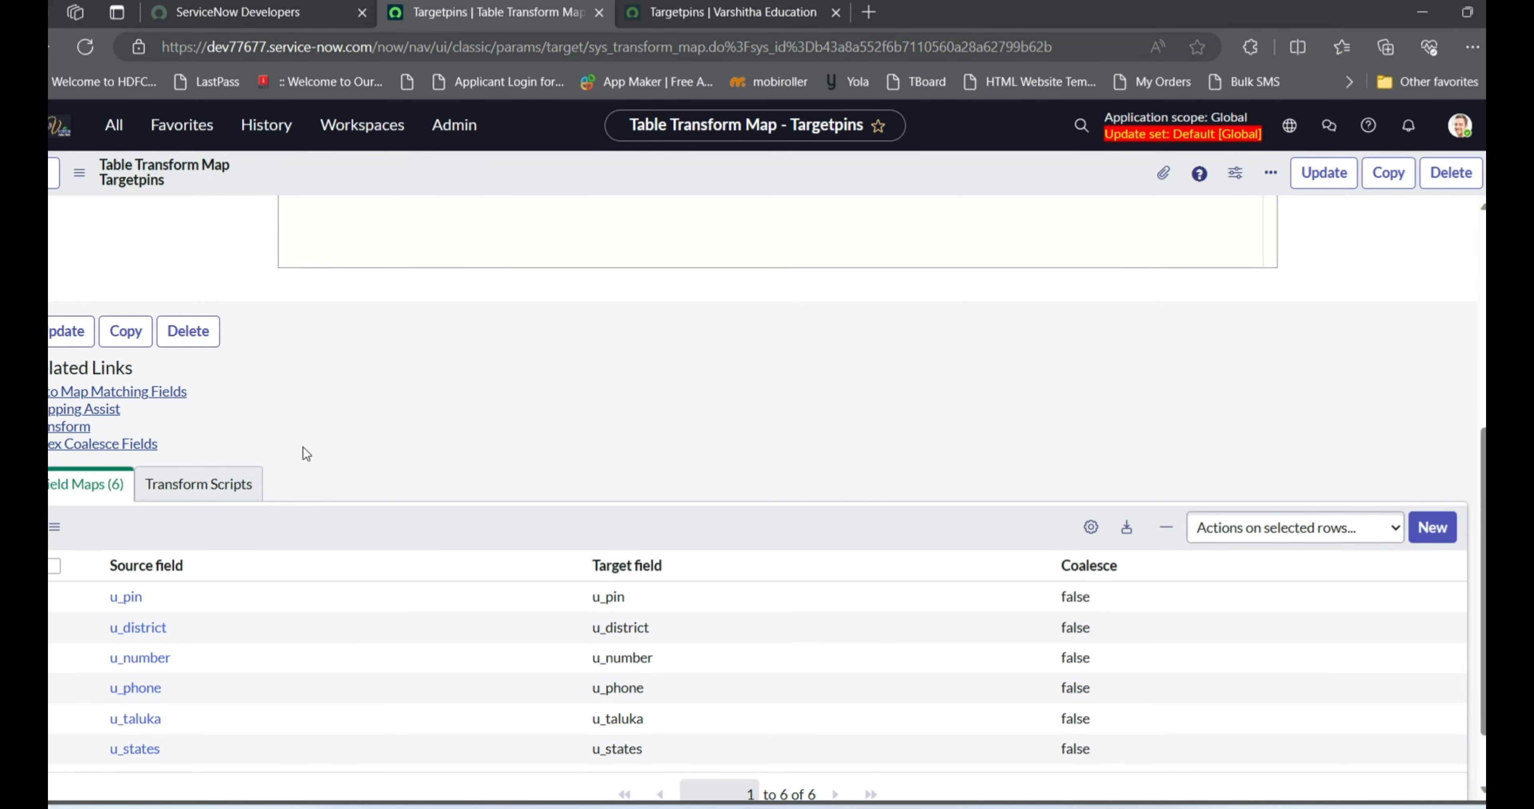
{"action": "scroll", "coordinate": [303, 446], "scroll_direction": "up", "scroll_amount": 3}
{"action": "scroll", "coordinate": [534, 529], "scroll_direction": "up", "scroll_amount": 3}
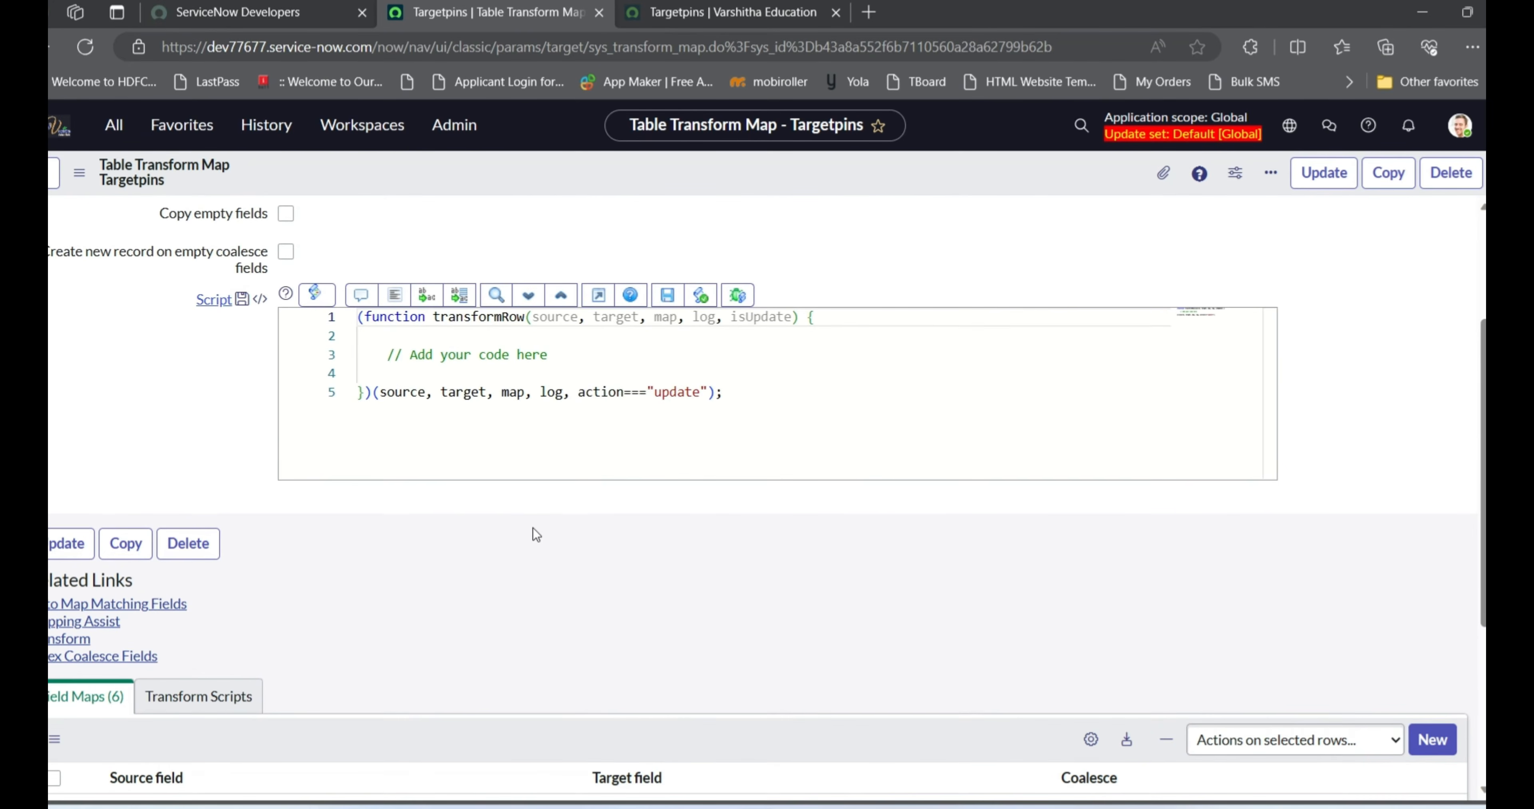
Remove the placeholder comment from the body of the transformRow script
{"action": "left_click", "coordinate": [566, 506]}
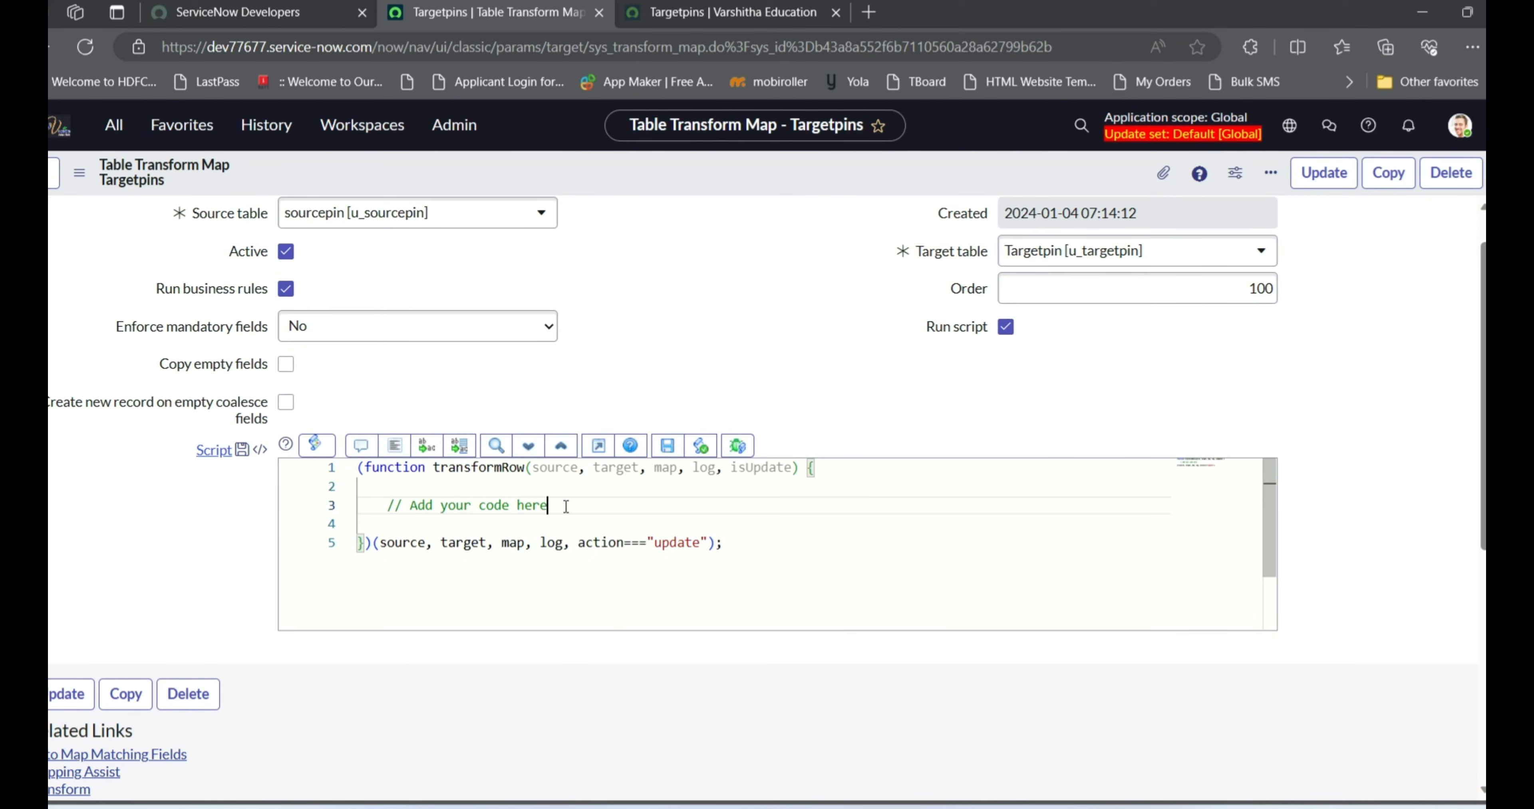
{"action": "key", "text": "BackSpace"}
{"action": "key", "text": "BackSpace"}
{"action": "key", "text": "BackSpace"}
{"action": "key", "text": "BackSpace"}
{"action": "key", "text": "BackSpace"}
{"action": "key", "text": "BackSpace"}
{"action": "key", "text": "BackSpace"}
{"action": "key", "text": "BackSpace"}
{"action": "key", "text": "BackSpace"}
{"action": "key", "text": "BackSpace"}
{"action": "key", "text": "BackSpace"}
{"action": "key", "text": "BackSpace"}
{"action": "key", "text": "BackSpace"}
{"action": "key", "text": "BackSpace"}
{"action": "key", "text": "BackSpace"}
{"action": "key", "text": "BackSpace"}
{"action": "key", "text": "BackSpace"}
{"action": "key", "text": "BackSpace"}
{"action": "key", "text": "BackSpace"}
{"action": "key", "text": "BackSpace"}
{"action": "key", "text": "BackSpace"}
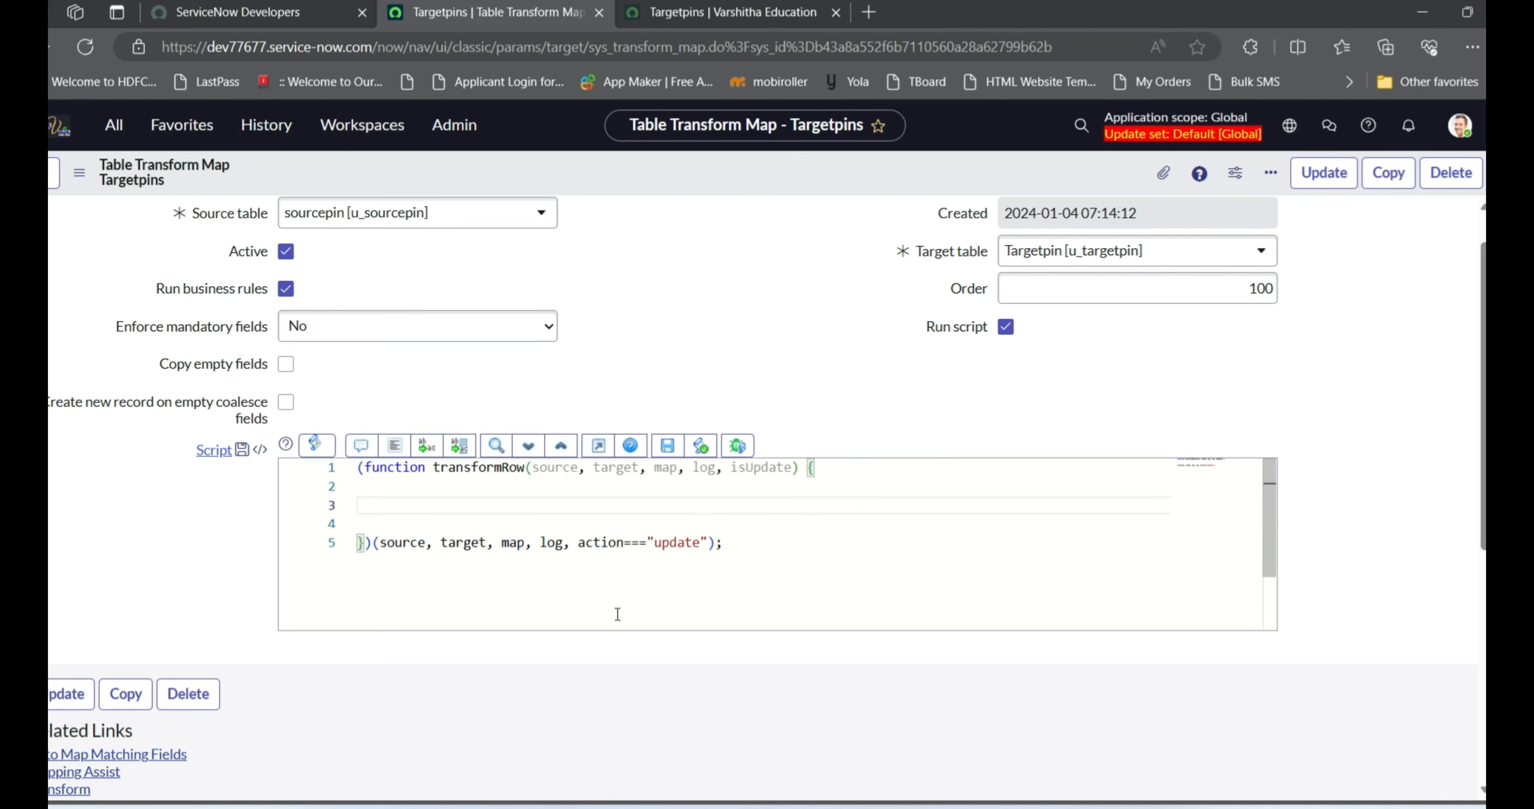
Declare a variable num inside transformRow and assign it source.u_number
{"action": "type", "text": "var num = sourct"}
{"action": "key", "text": "BackSpace"}
{"action": "type", "text": "e"}
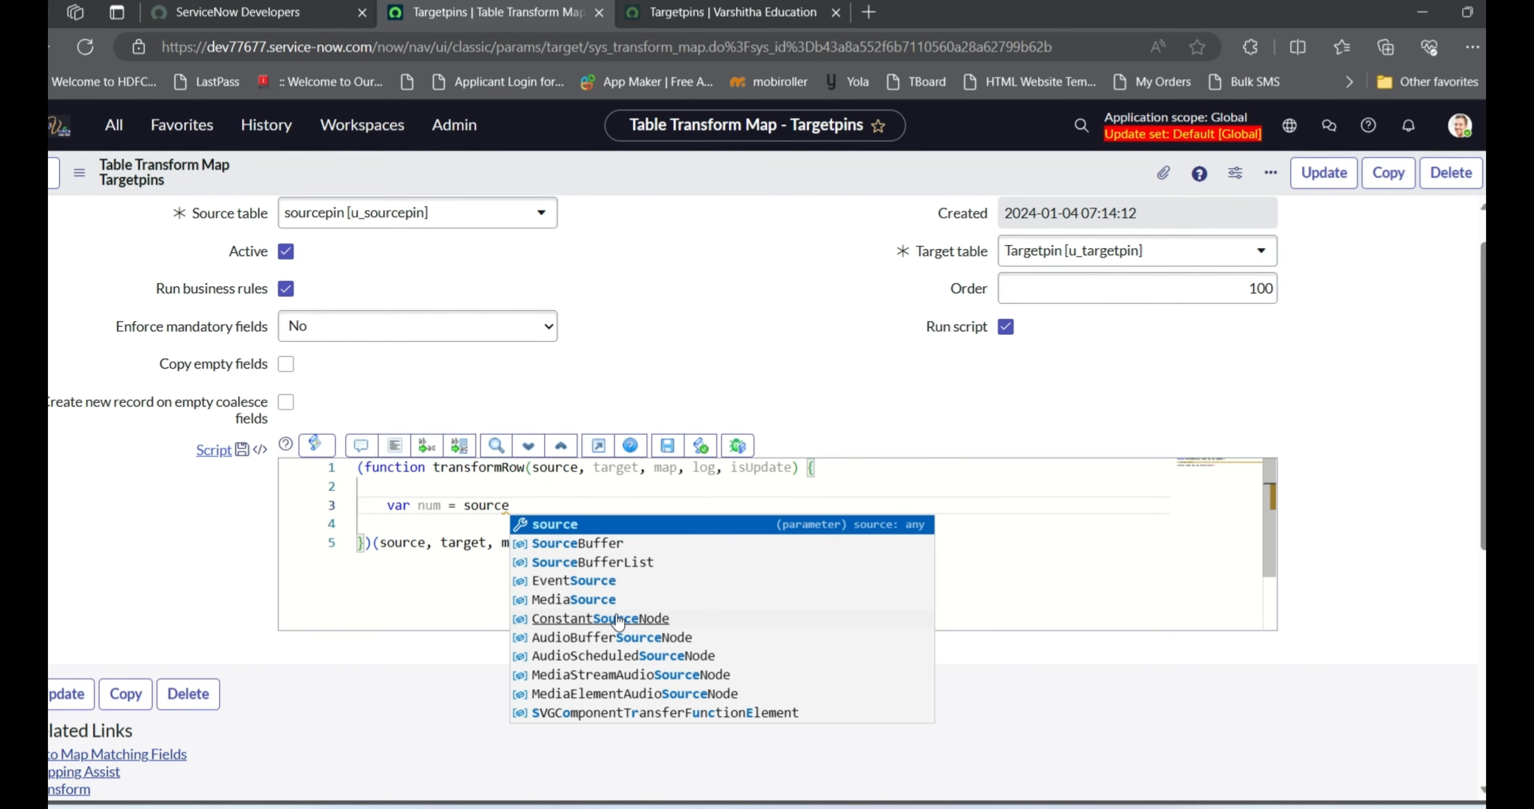
{"action": "key", "text": "Escape"}
{"action": "type", "text": "."}
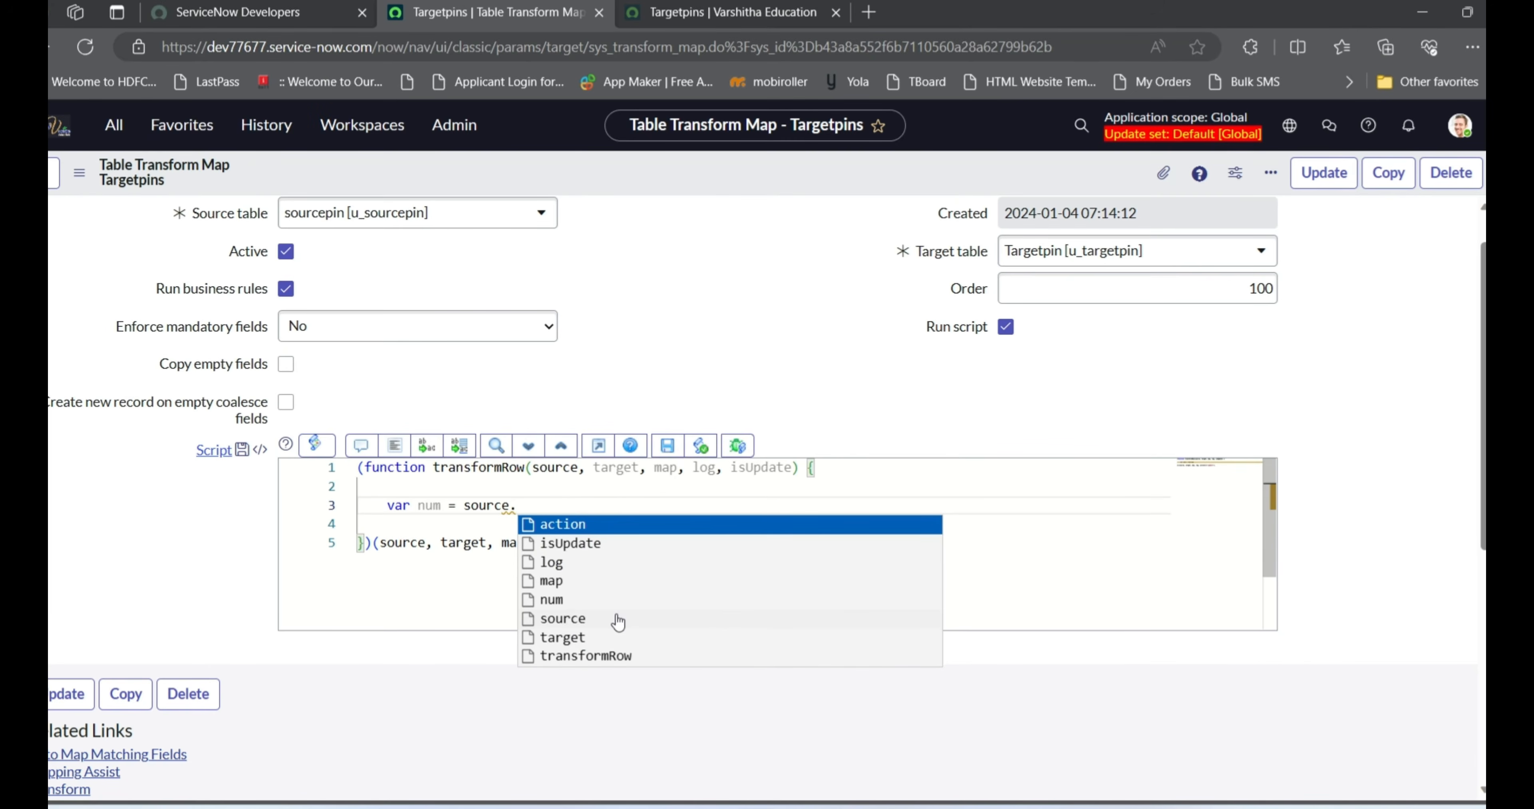
{"action": "type", "text": "u_numb"}
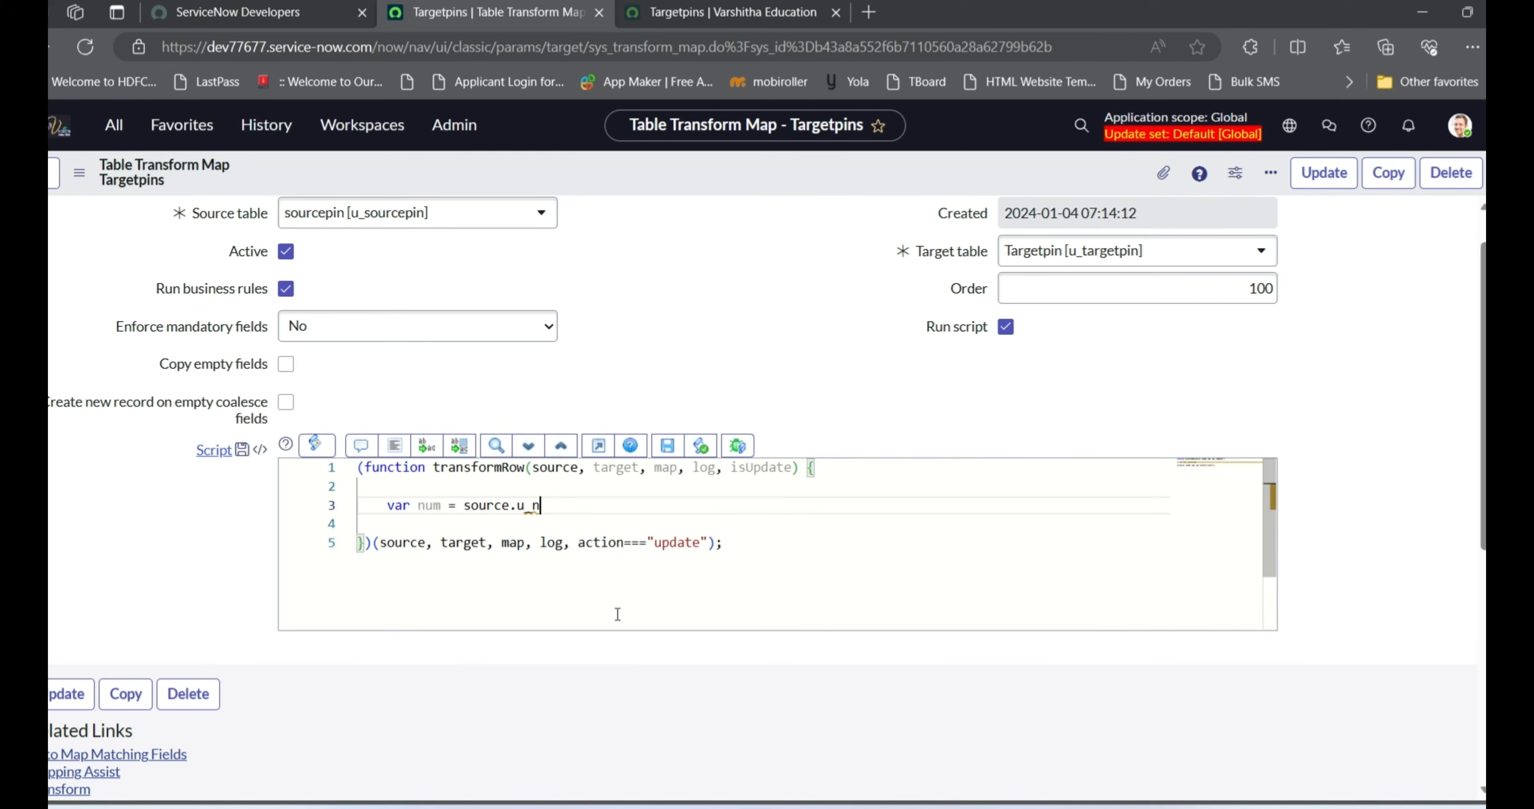
{"action": "type", "text": "er"}
Check the number field's name in the field maps, re-enter .u_number after source, and end the statement with a semicolon and new line
{"action": "scroll", "coordinate": [618, 613], "scroll_direction": "down", "scroll_amount": 2}
{"action": "scroll", "coordinate": [685, 615], "scroll_direction": "up", "scroll_amount": 2}
{"action": "scroll", "coordinate": [1407, 501], "scroll_direction": "down", "scroll_amount": 6}
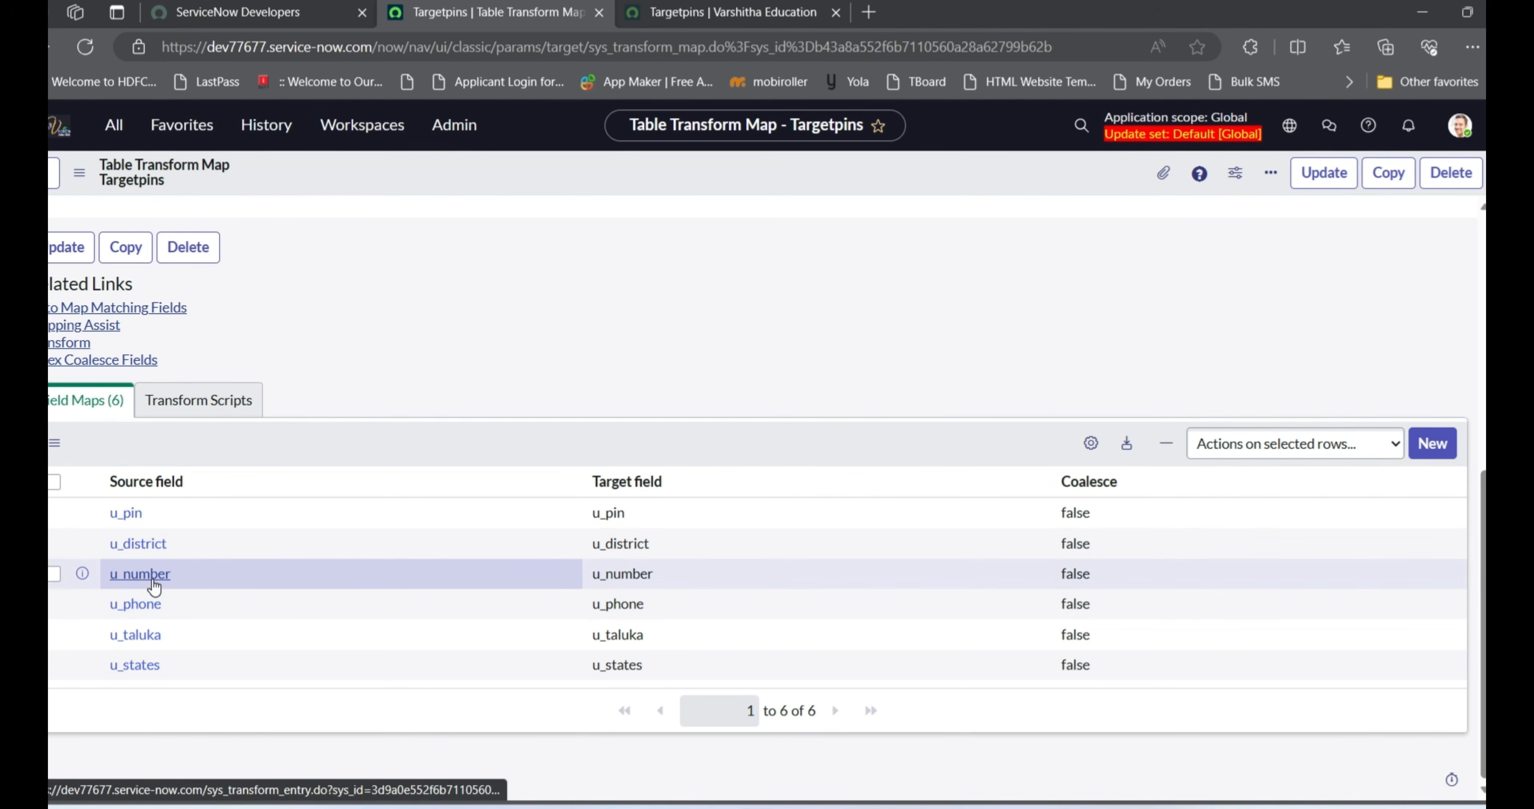
{"action": "scroll", "coordinate": [225, 547], "scroll_direction": "up", "scroll_amount": 5}
{"action": "scroll", "coordinate": [225, 547], "scroll_direction": "up", "scroll_amount": 2}
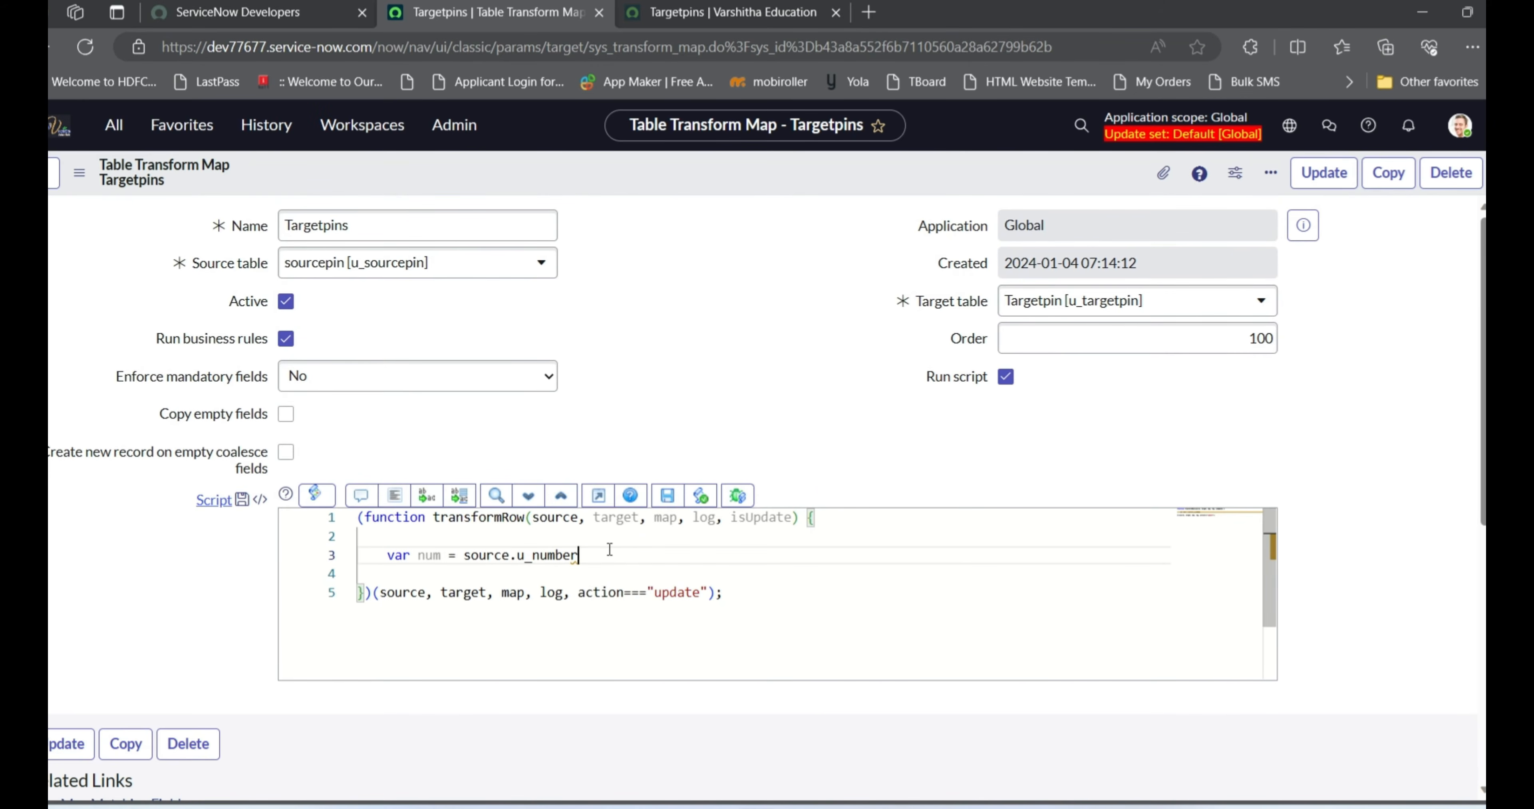
{"action": "key", "text": "BackSpace"}
{"action": "key", "text": "BackSpace"}
{"action": "key", "text": "BackSpace"}
{"action": "key", "text": "BackSpace"}
{"action": "key", "text": "BackSpace"}
{"action": "key", "text": "BackSpace"}
{"action": "key", "text": "BackSpace"}
{"action": "key", "text": "BackSpace"}
{"action": "key", "text": "BackSpace"}
{"action": "type", "text": "."}
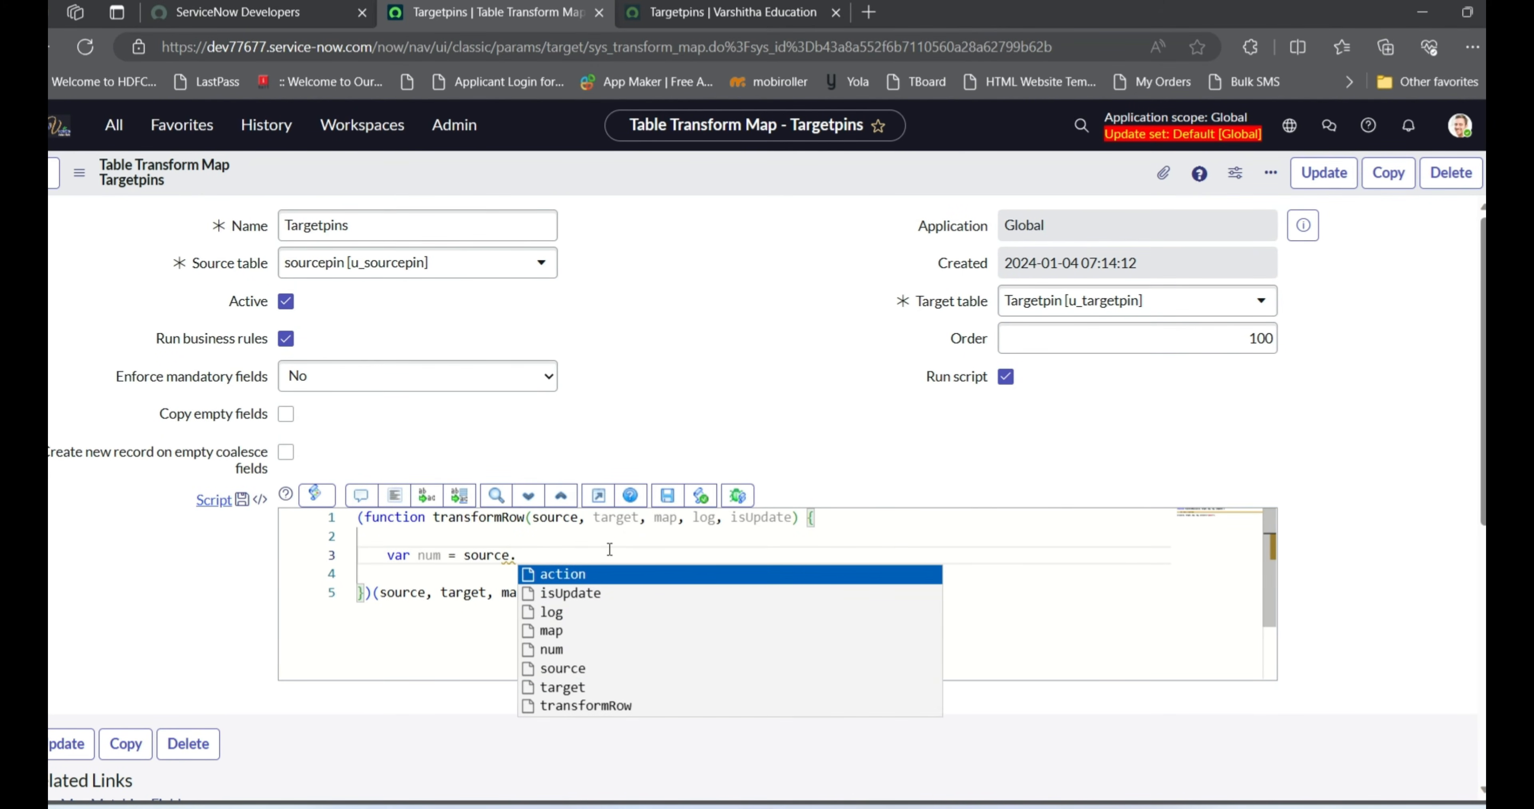
{"action": "type", "text": "u_"}
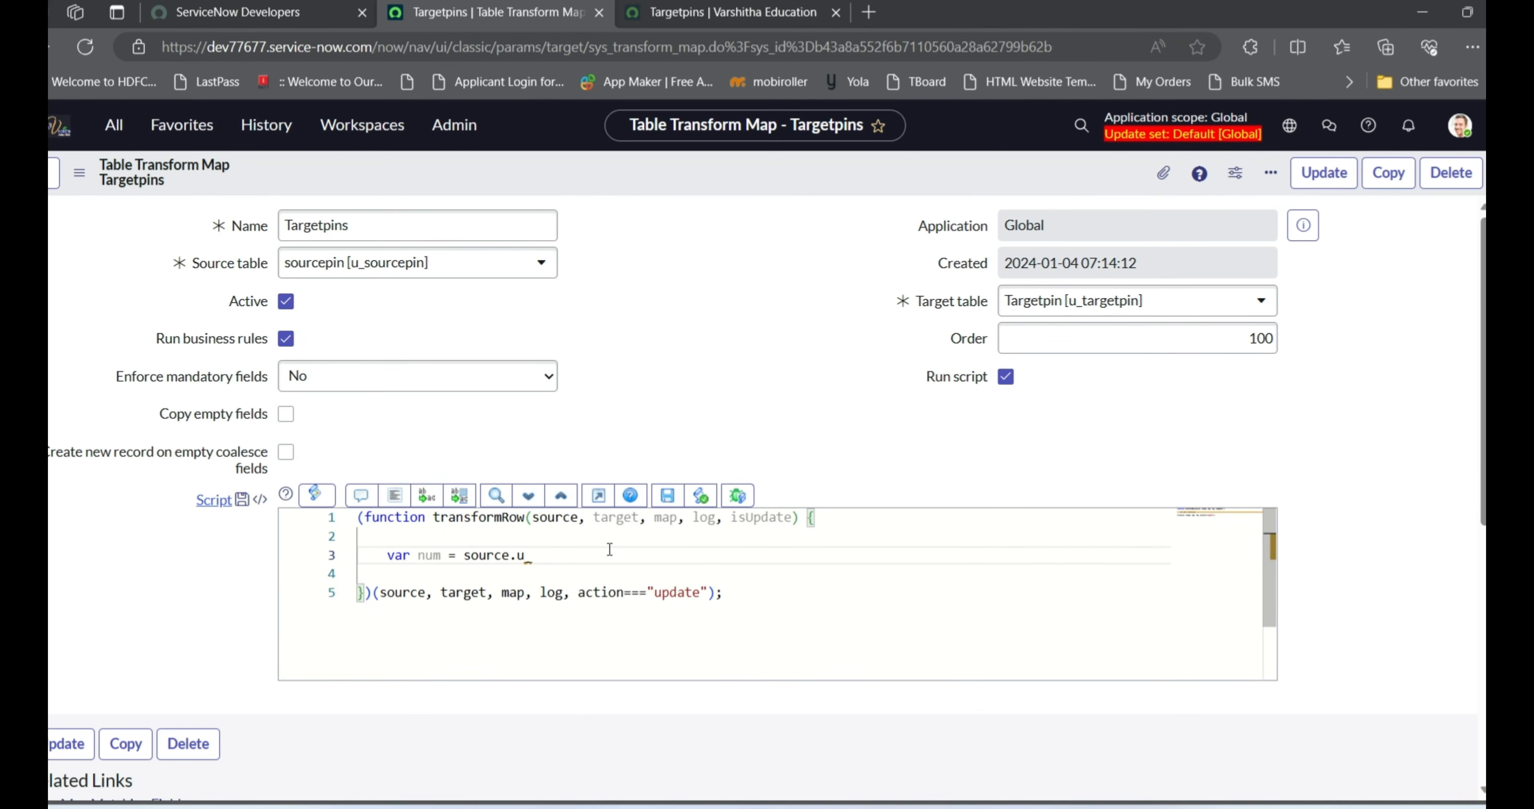
{"action": "type", "text": "number;"}
{"action": "key", "text": "Return"}
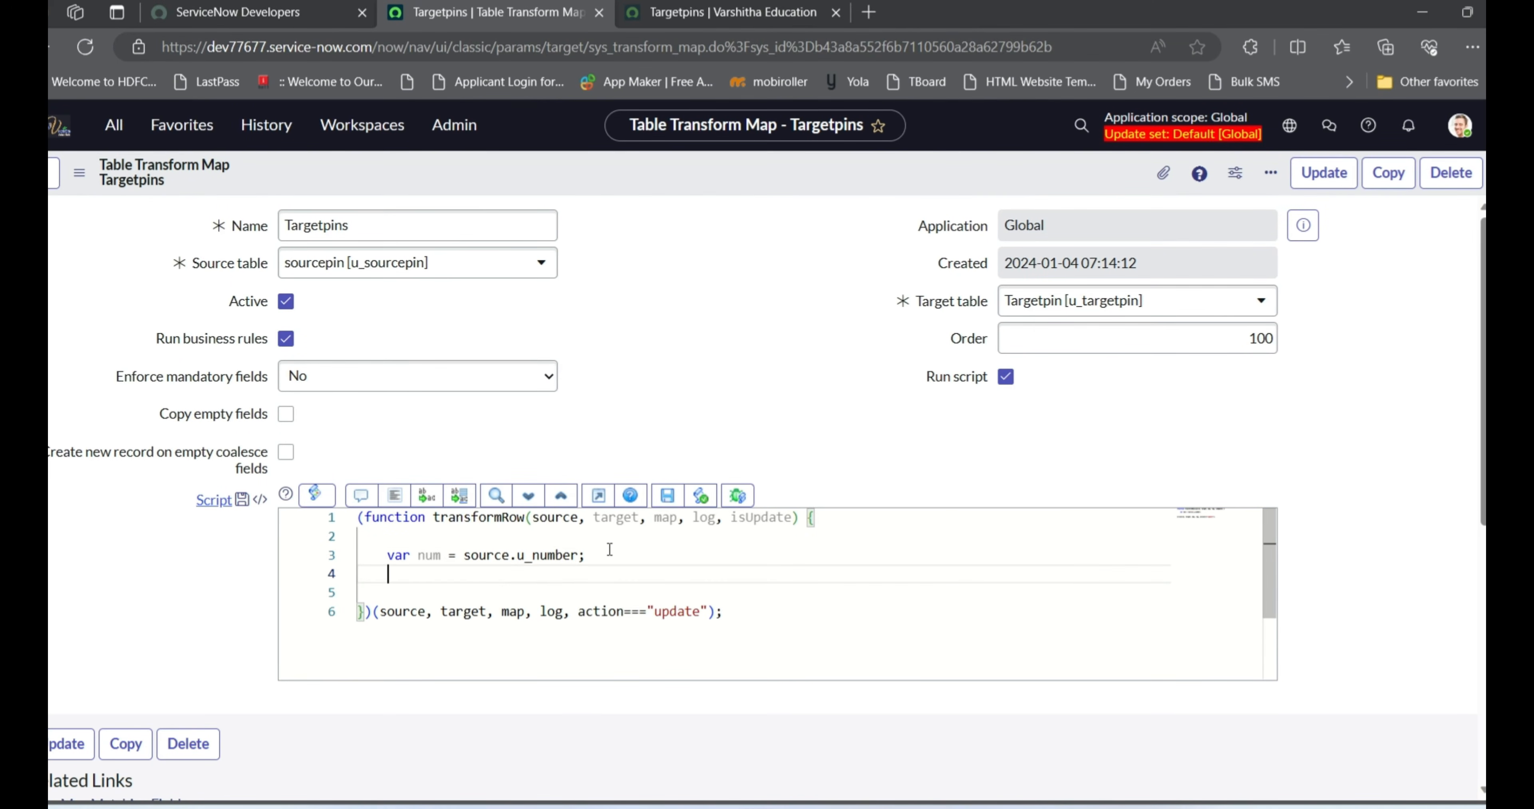
Declare a variable phone on the line below num and assign it source.u_phone.toString();
{"action": "type", "text": "var phone = "}
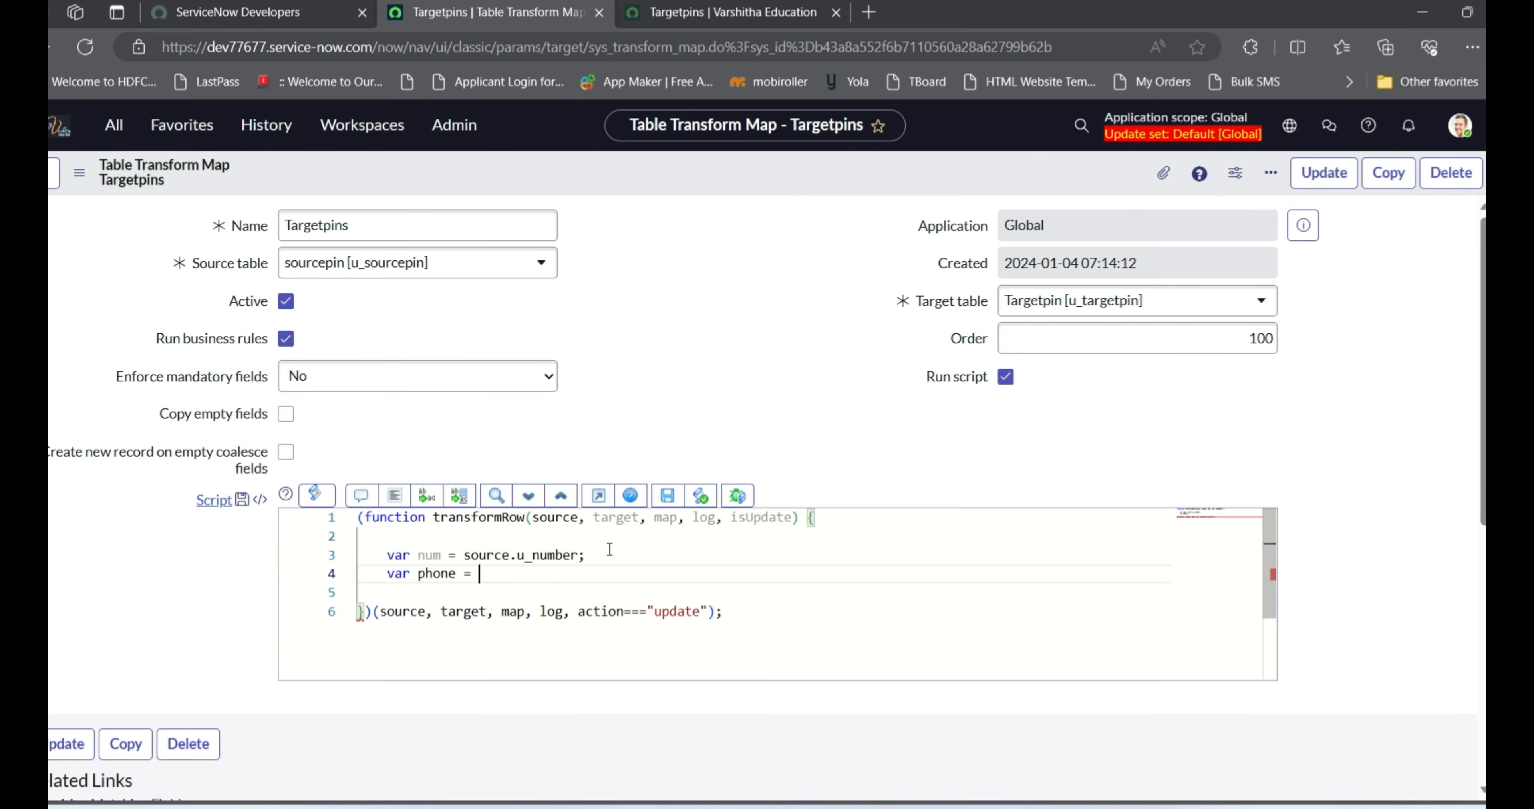
{"action": "type", "text": "source"}
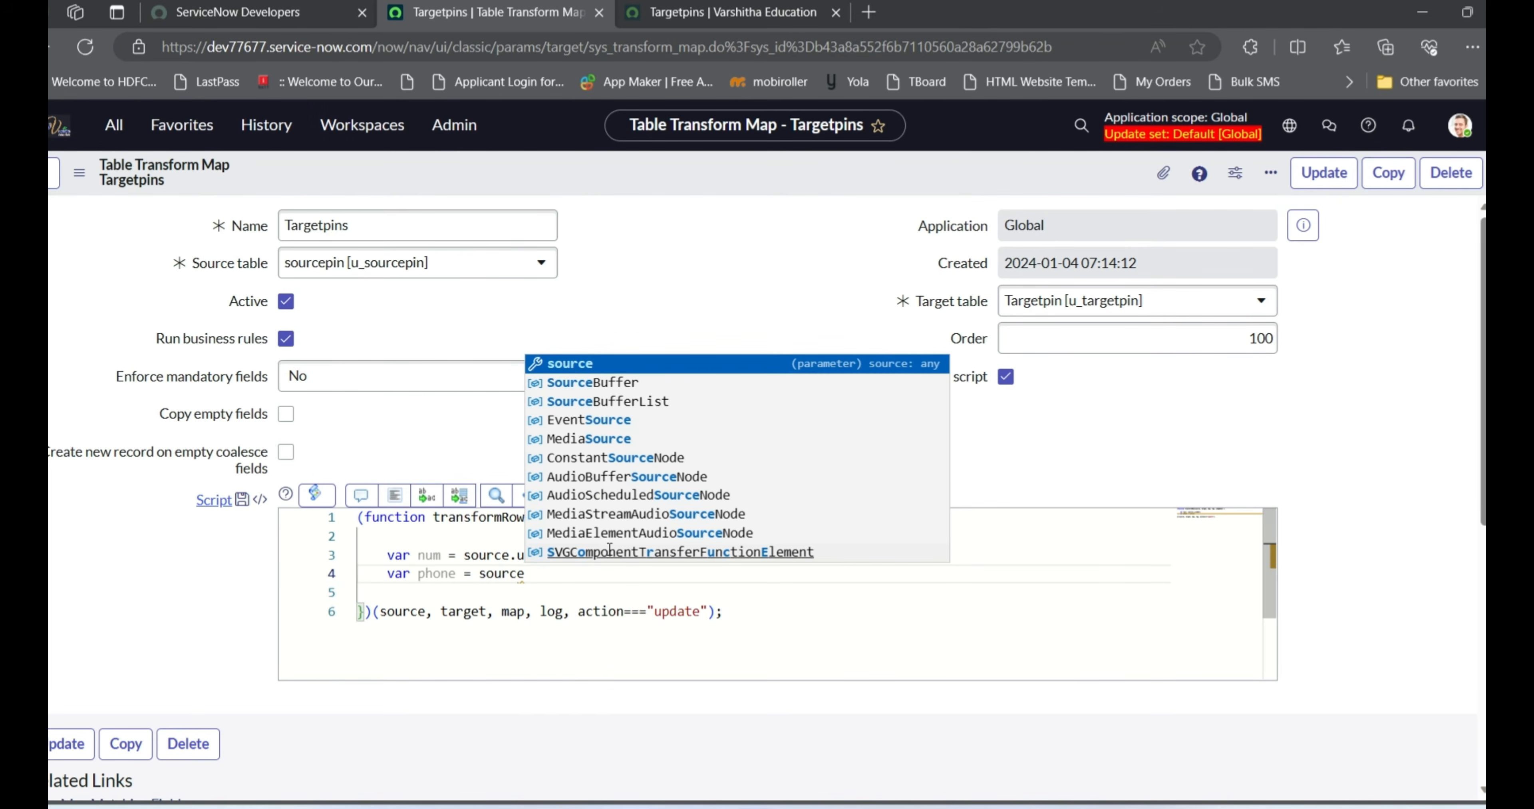
{"action": "type", "text": ".p"}
{"action": "key", "text": "BackSpace"}
{"action": "type", "text": "u_"}
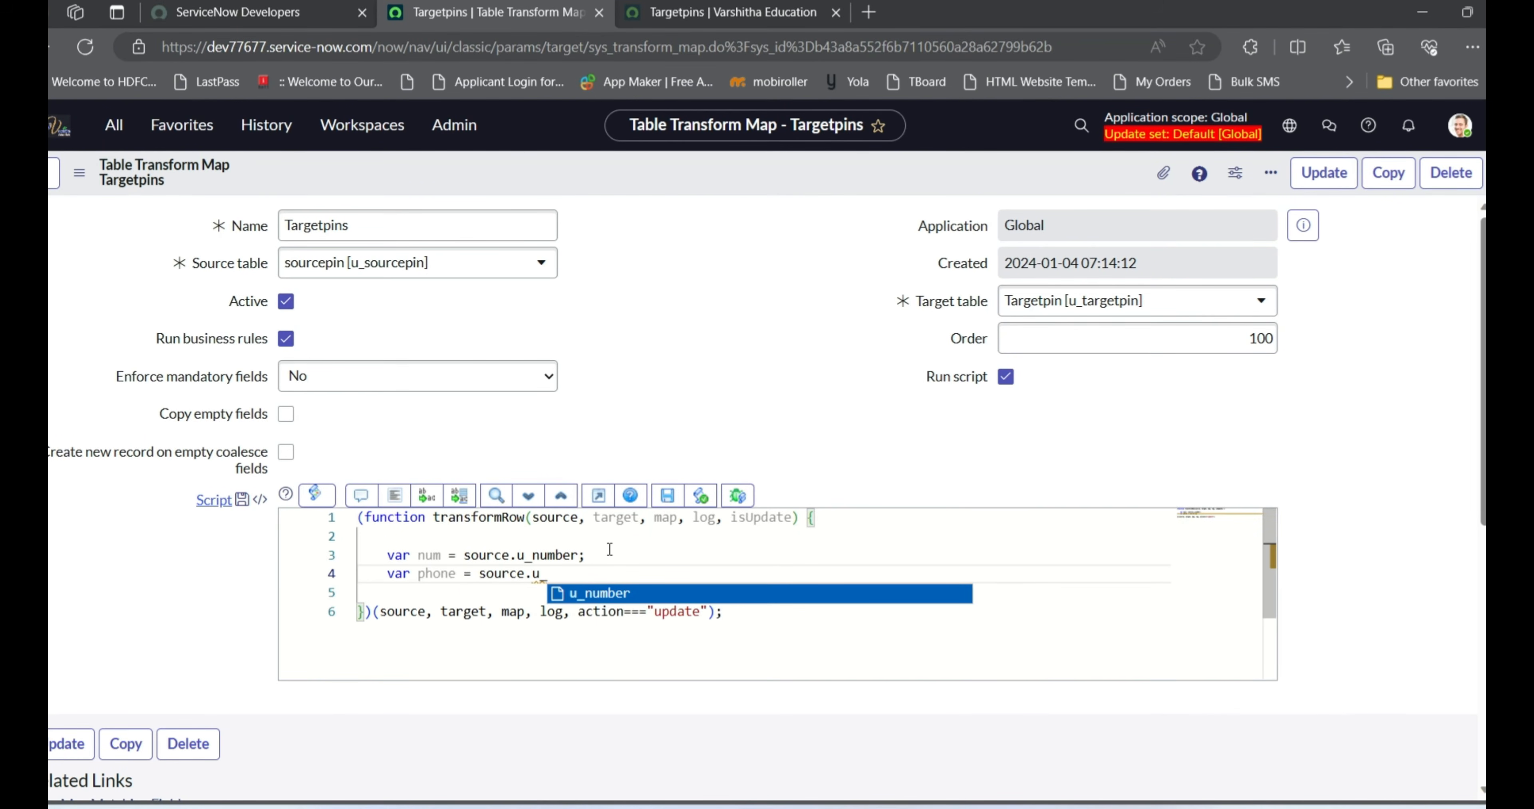
{"action": "type", "text": "phone"}
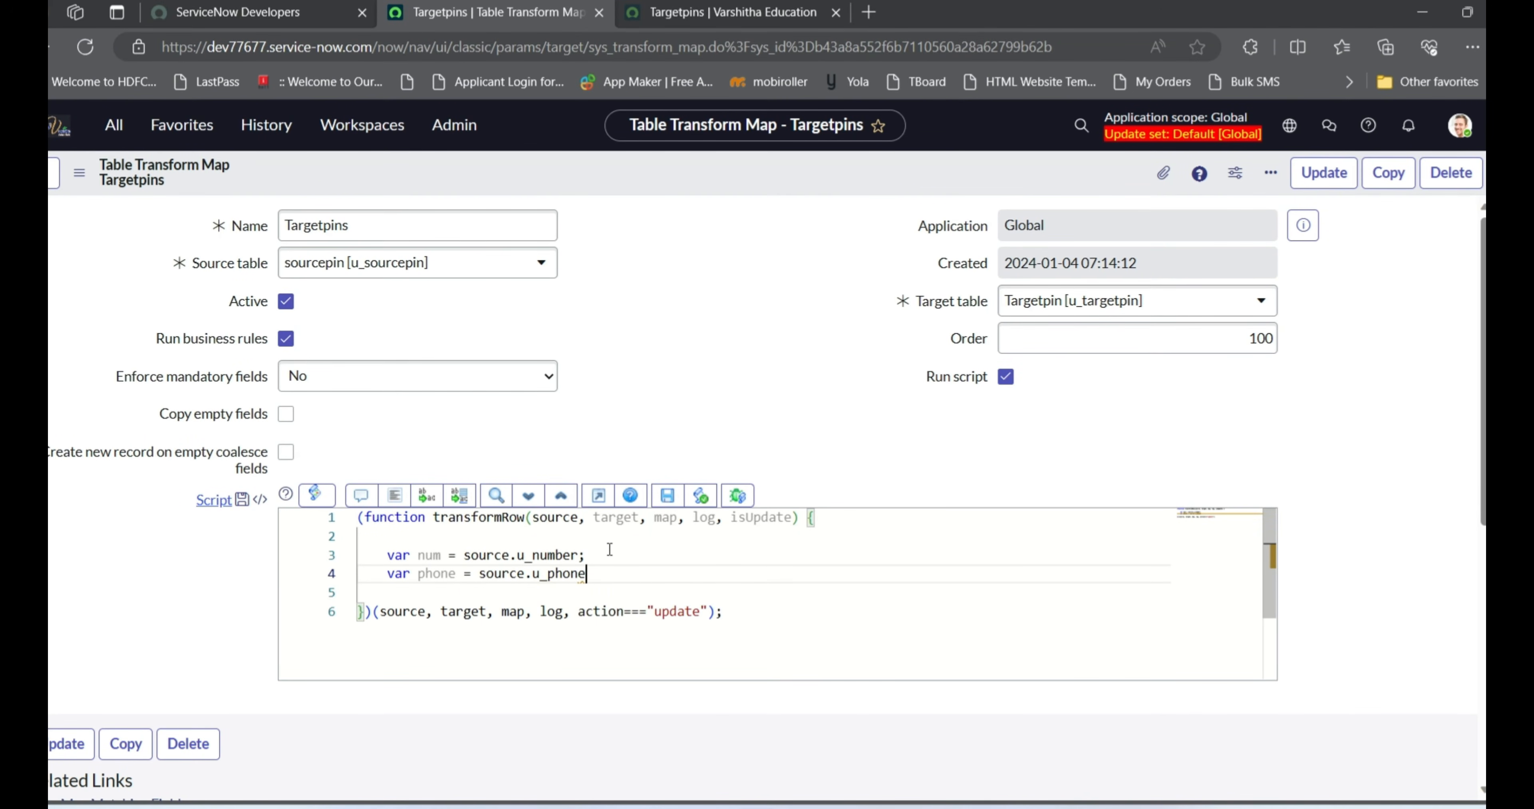
{"action": "type", "text": ".to"}
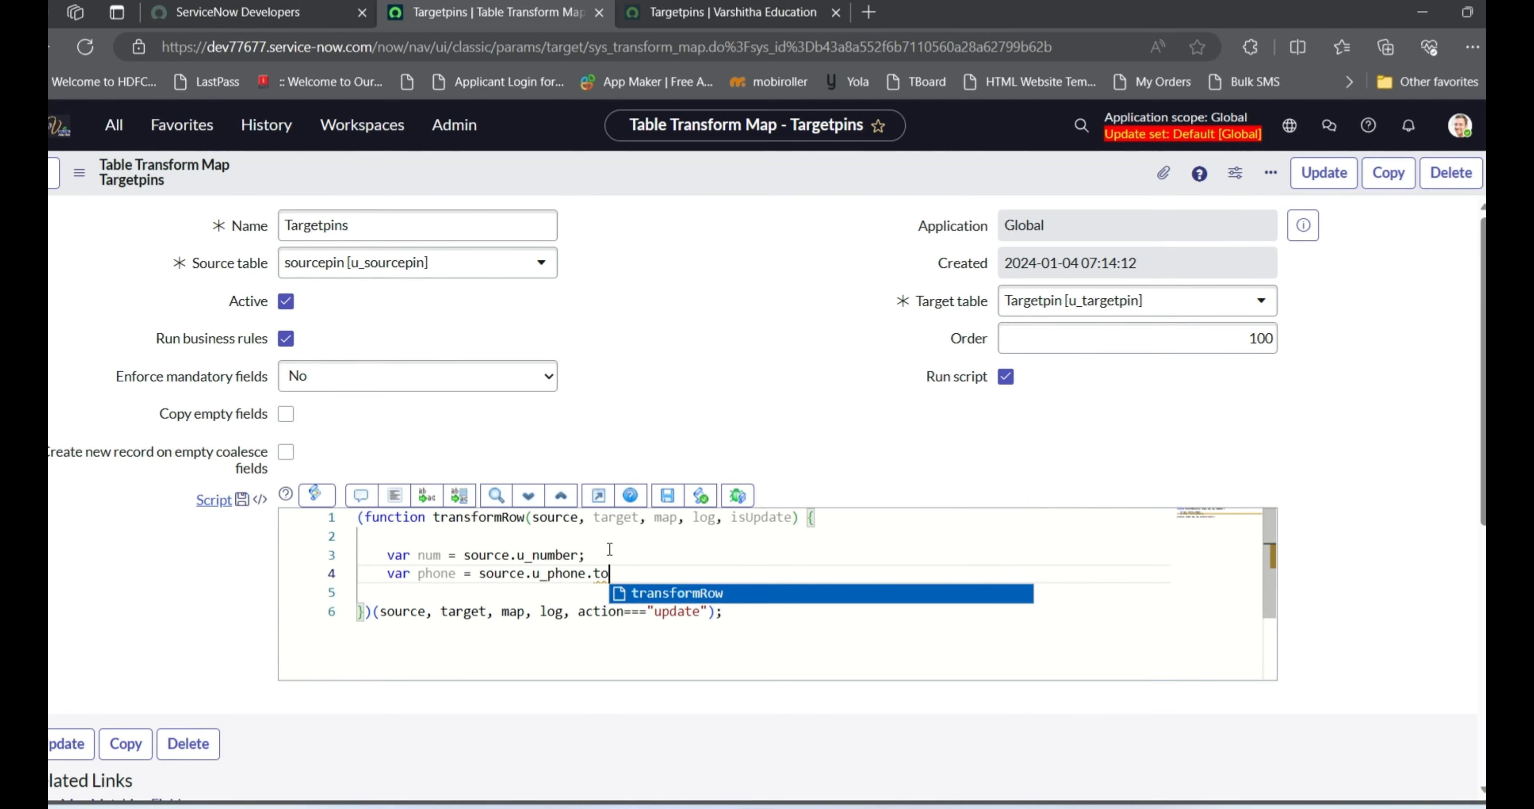
{"action": "type", "text": "String"}
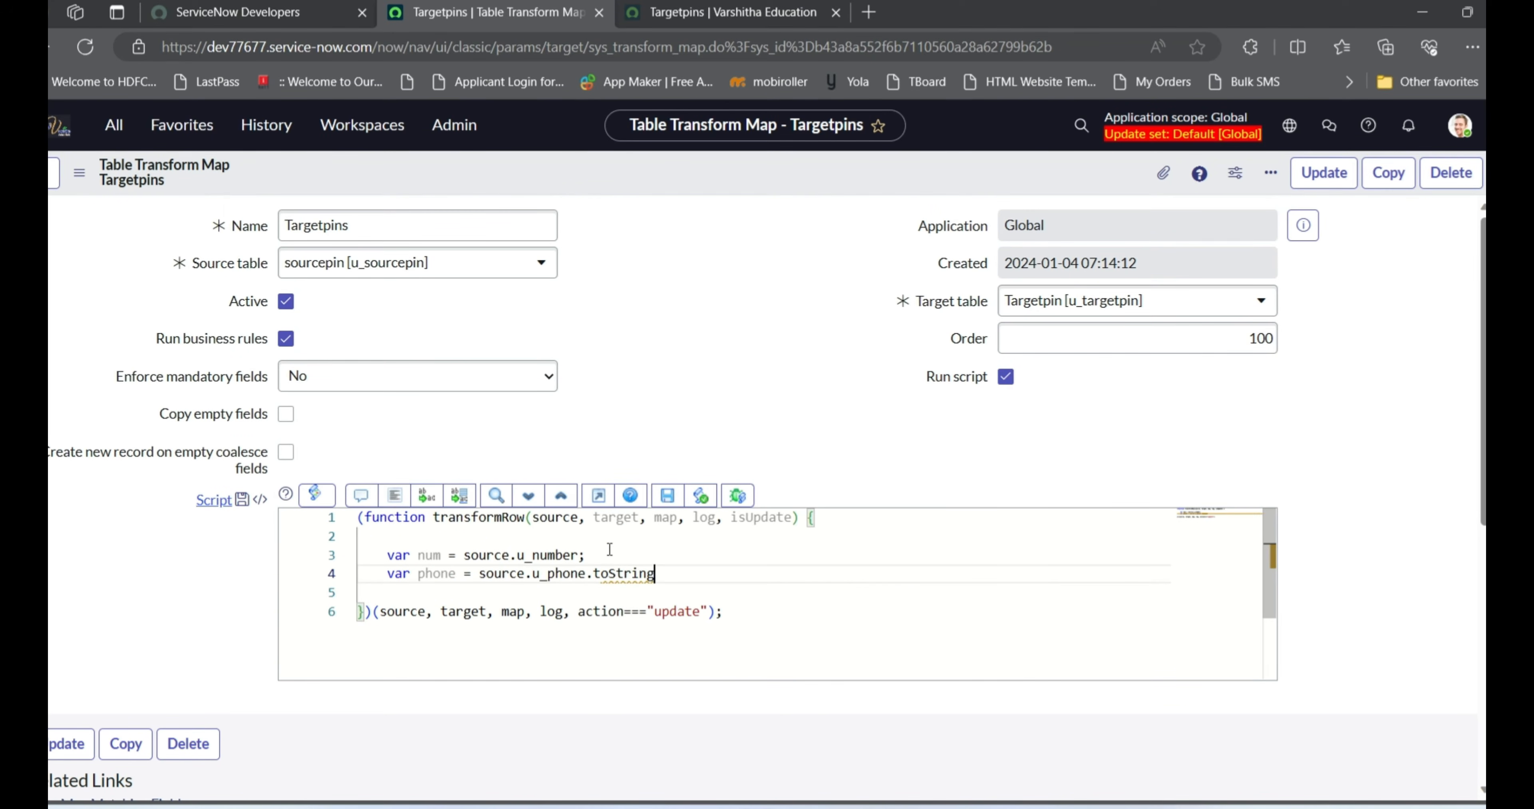
{"action": "type", "text": "();"}
Compare the phone source field's name in the field maps with the field name used in the script's phone variable
{"action": "scroll", "coordinate": [610, 549], "scroll_direction": "down", "scroll_amount": 2}
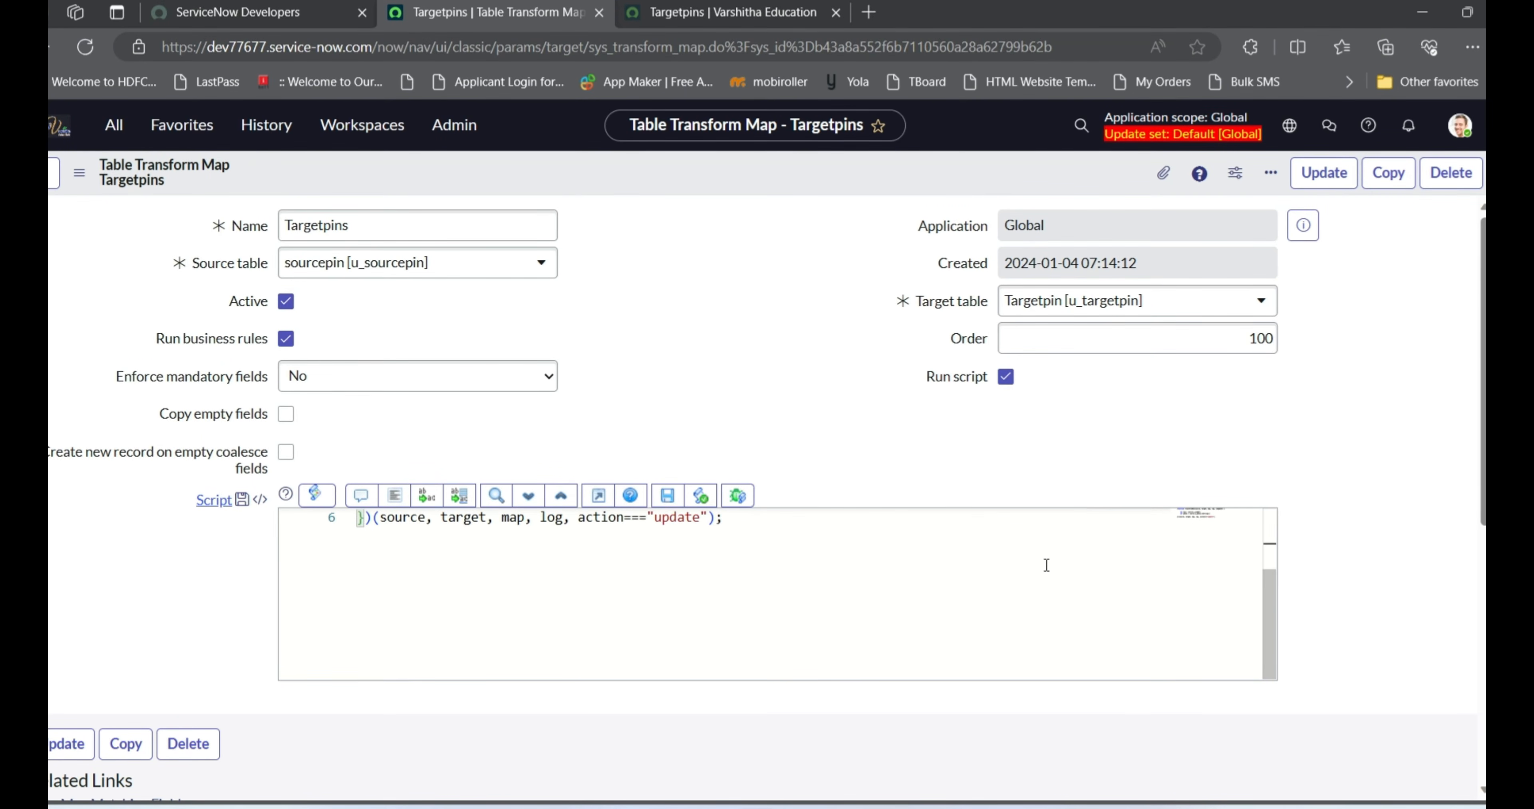
{"action": "scroll", "coordinate": [1061, 557], "scroll_direction": "up", "scroll_amount": 2}
{"action": "scroll", "coordinate": [1311, 522], "scroll_direction": "down", "scroll_amount": 5}
{"action": "scroll", "coordinate": [417, 637], "scroll_direction": "down", "scroll_amount": 2}
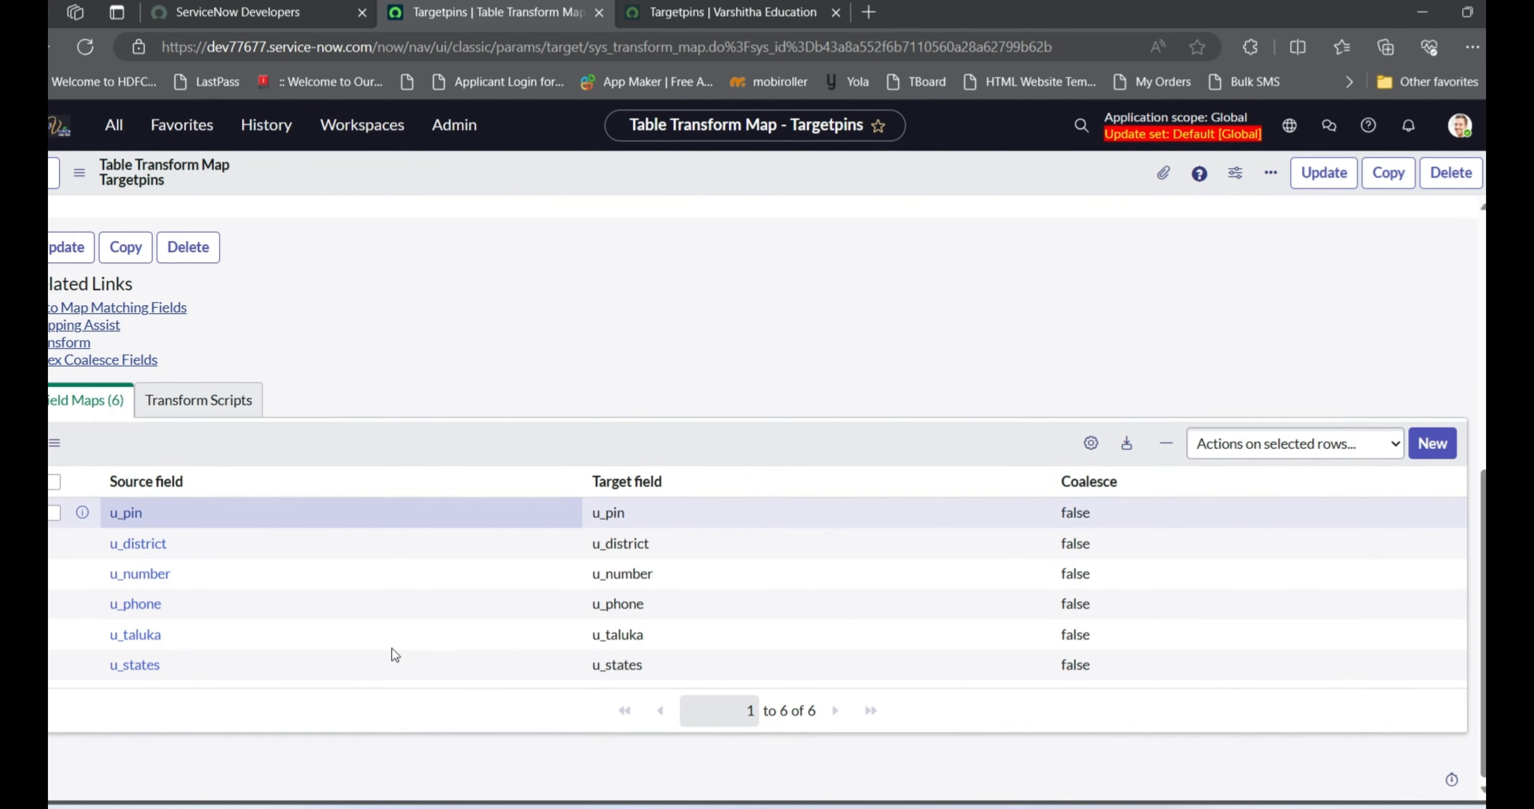
{"action": "left_click", "coordinate": [167, 612]}
{"action": "double_click", "coordinate": [168, 612]}
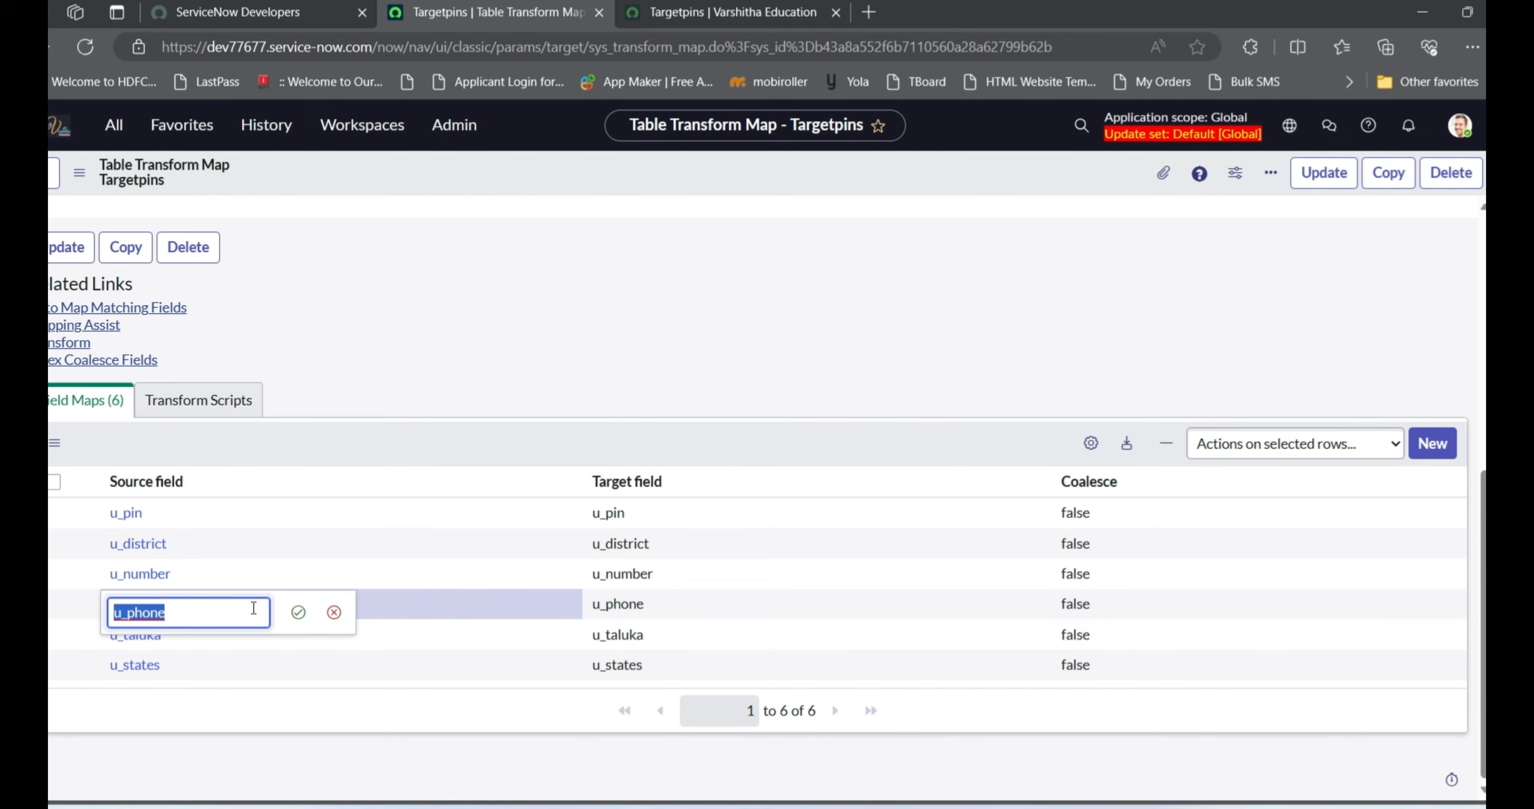
{"action": "left_click", "coordinate": [299, 612]}
{"action": "scroll", "coordinate": [486, 477], "scroll_direction": "up", "scroll_amount": 5}
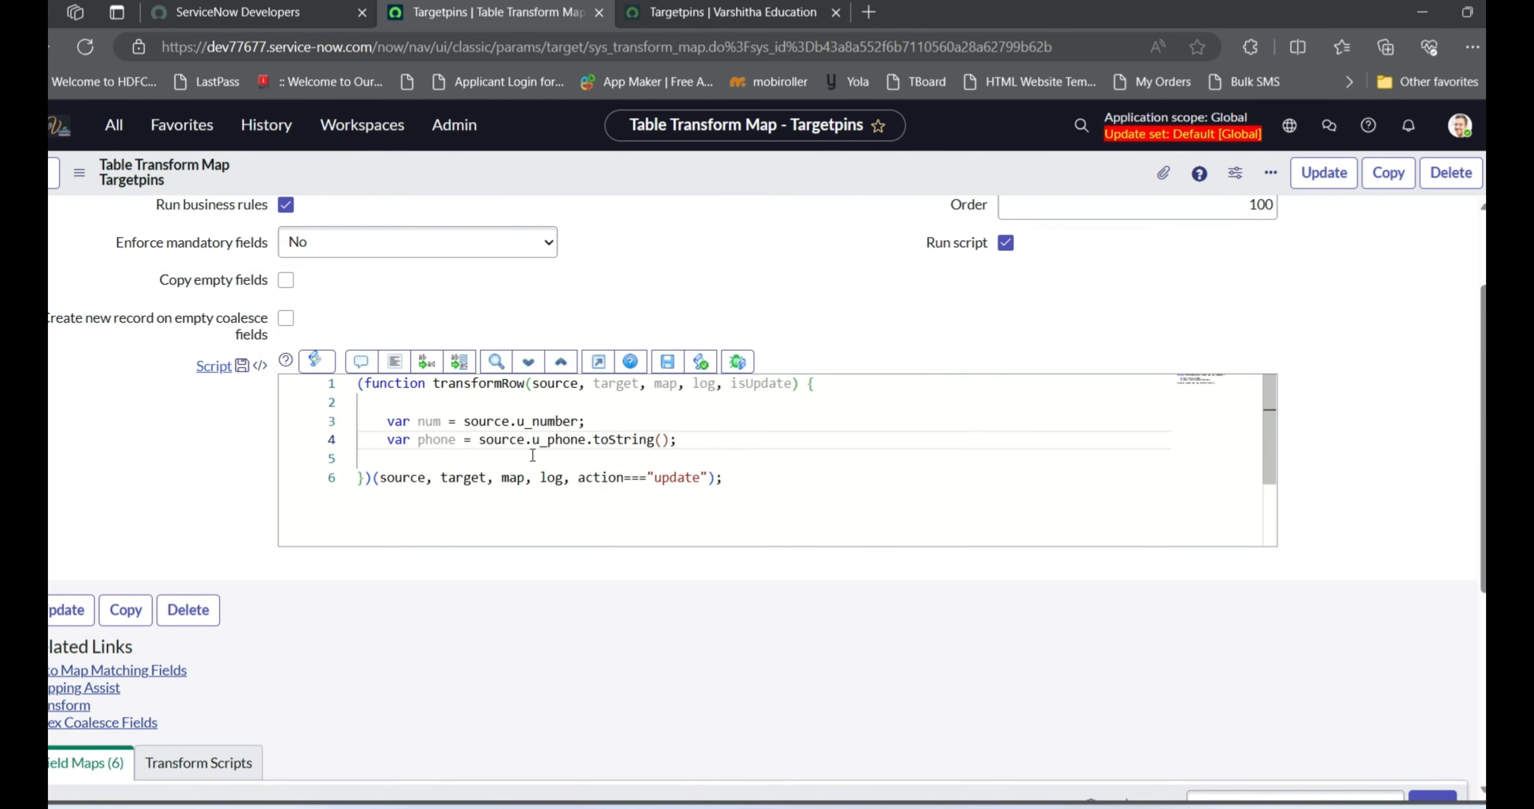
{"action": "double_click", "coordinate": [558, 441]}
{"action": "left_click", "coordinate": [559, 440]}
Compare the number source field's name in the field maps with the field name used in the script's num variable
{"action": "scroll", "coordinate": [550, 429], "scroll_direction": "down", "scroll_amount": 3}
{"action": "scroll", "coordinate": [415, 470], "scroll_direction": "up", "scroll_amount": 3}
{"action": "scroll", "coordinate": [367, 469], "scroll_direction": "down", "scroll_amount": 5}
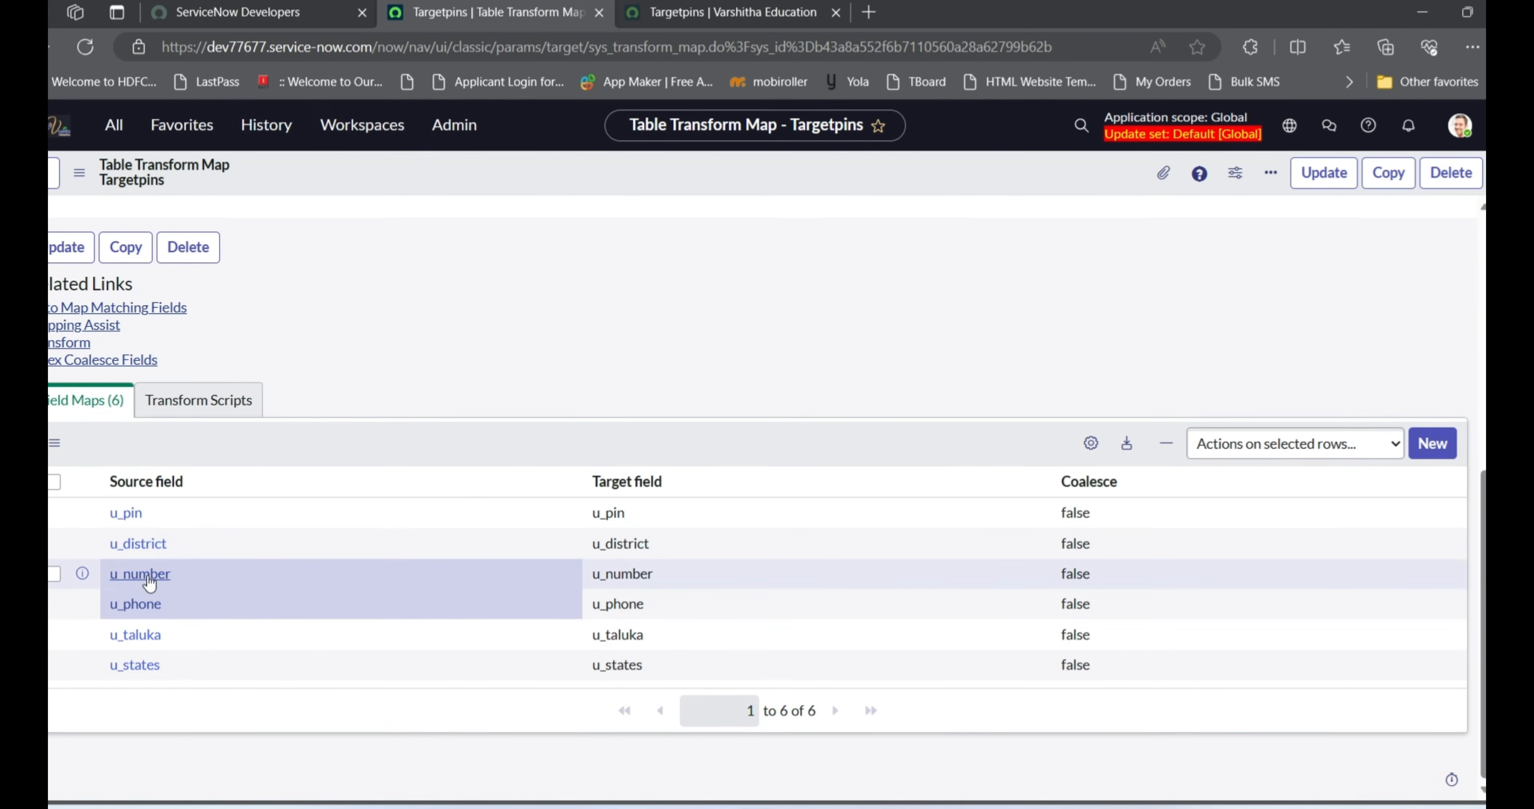
{"action": "left_click", "coordinate": [181, 574]}
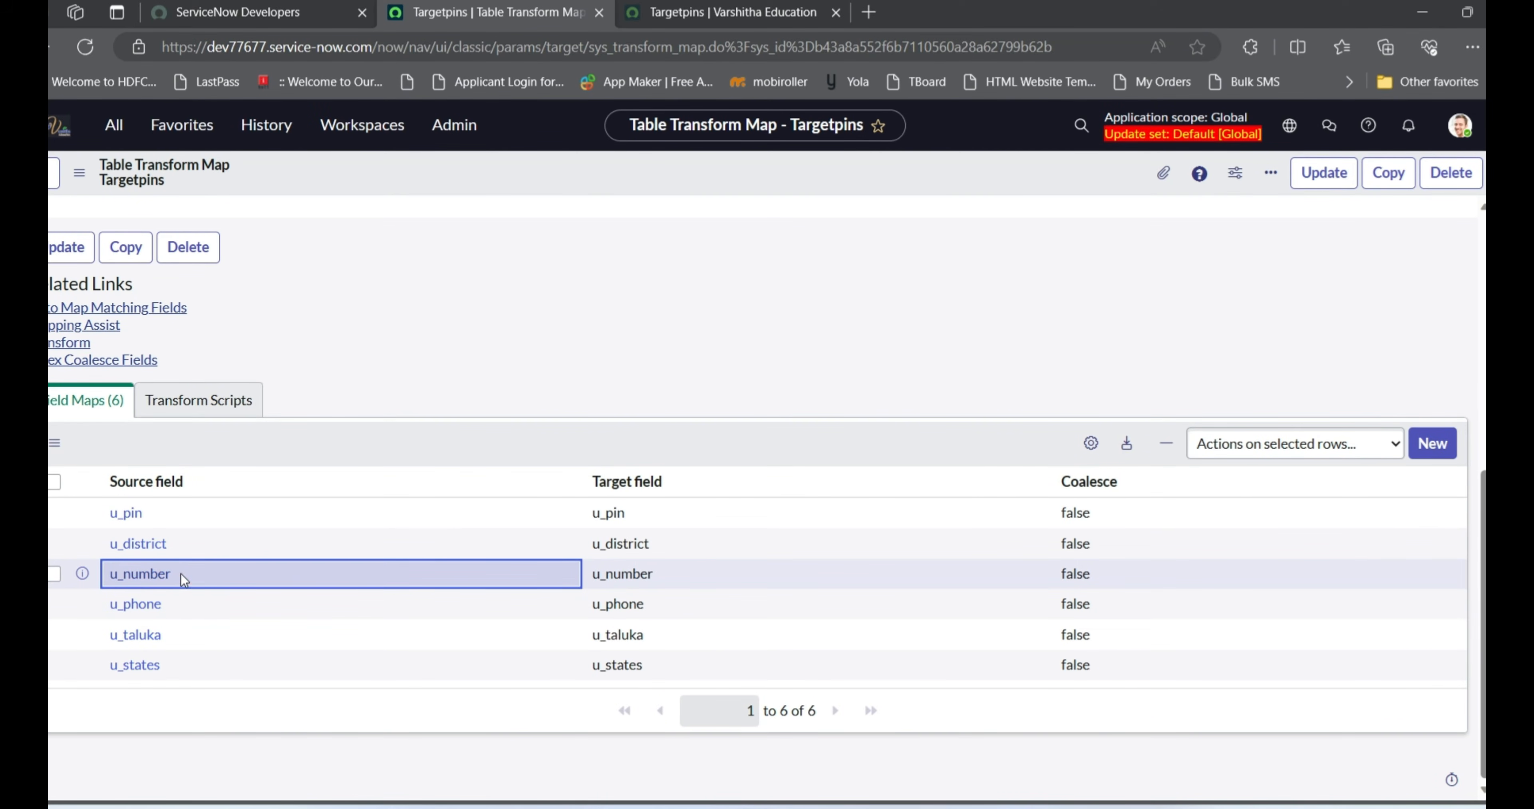
{"action": "left_click", "coordinate": [181, 574]}
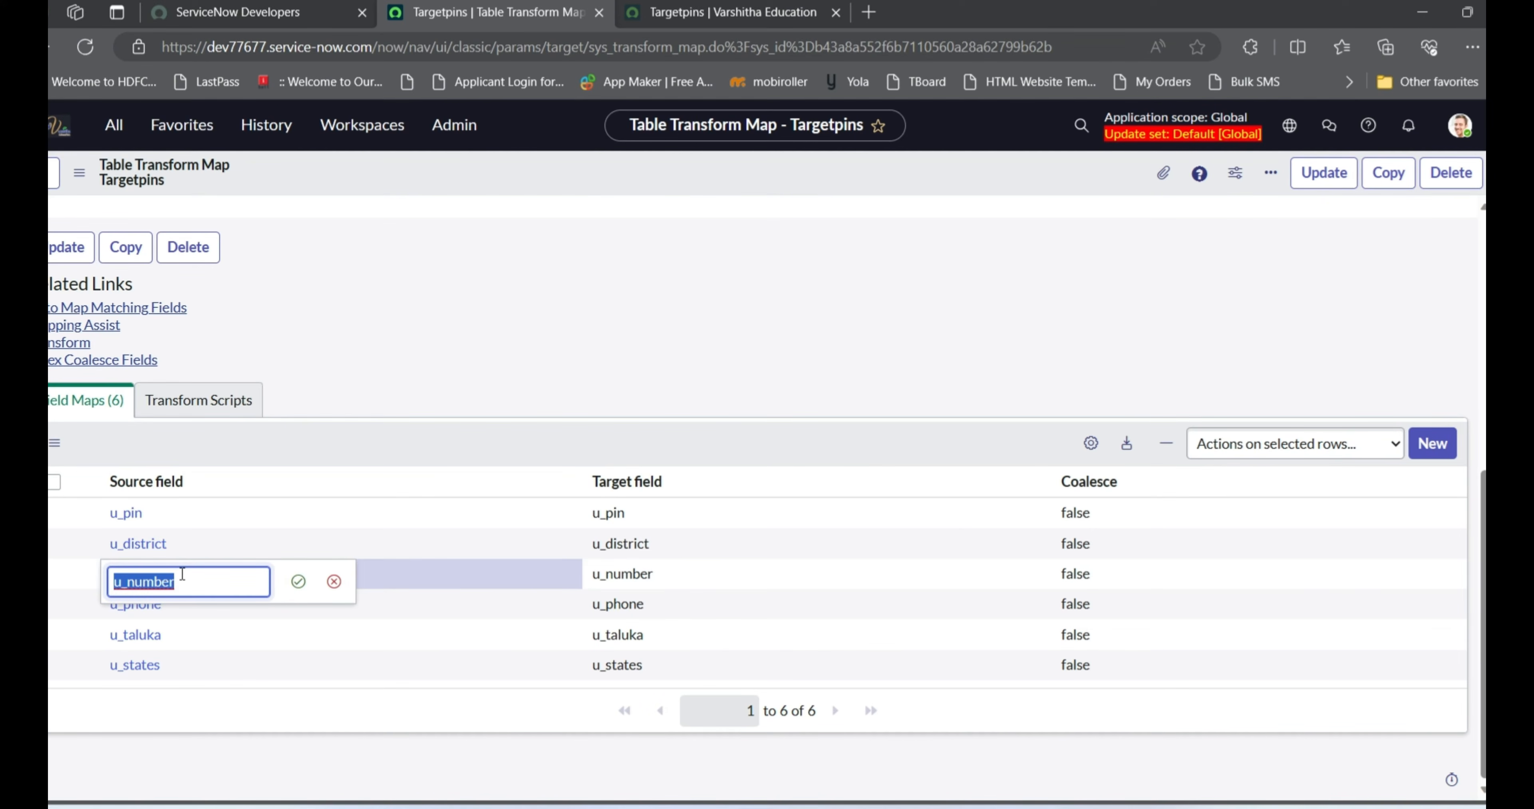
{"action": "left_click", "coordinate": [299, 582]}
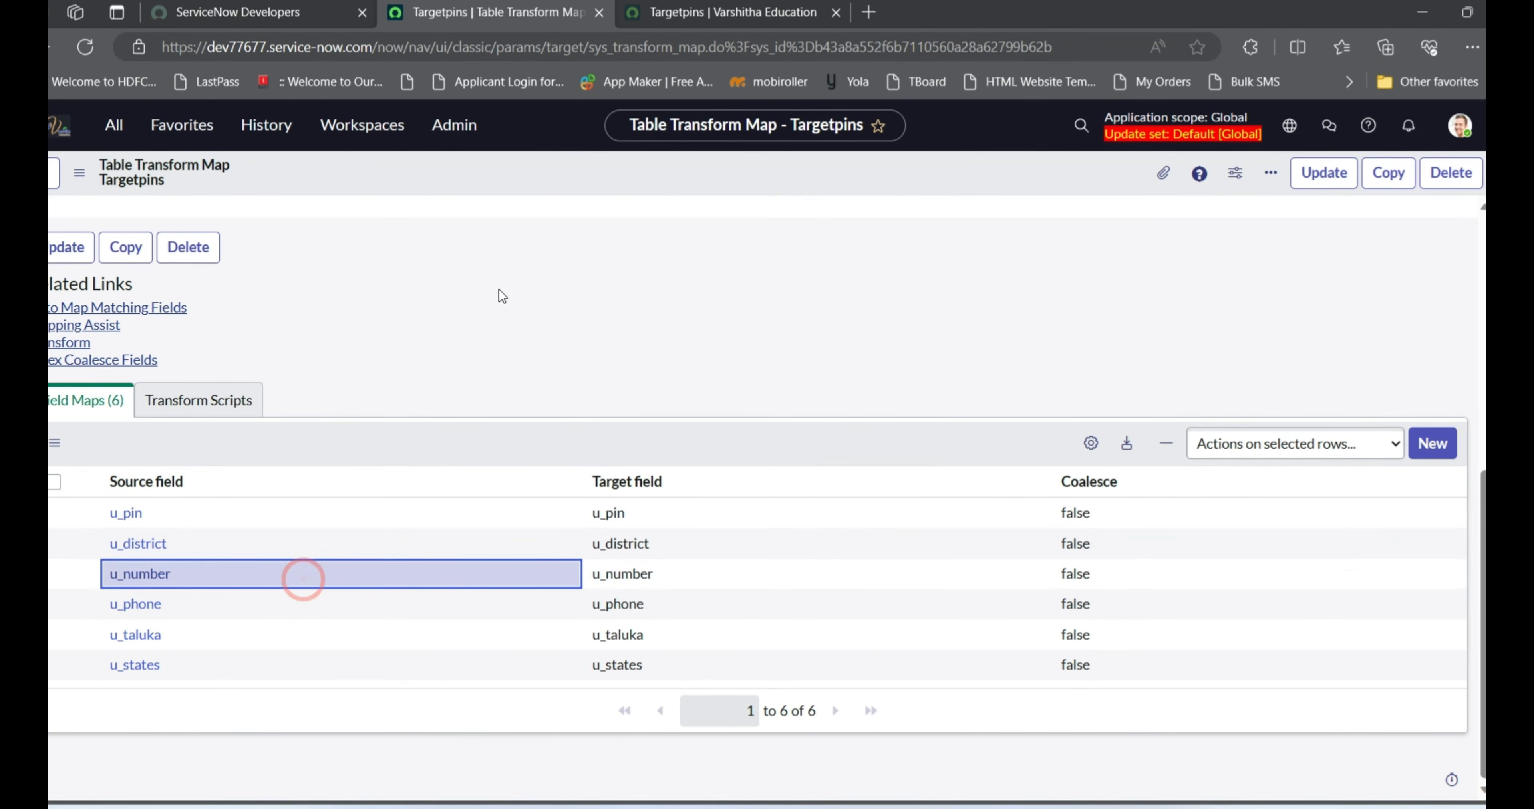
{"action": "scroll", "coordinate": [500, 295], "scroll_direction": "up", "scroll_amount": 6}
{"action": "double_click", "coordinate": [546, 512]}
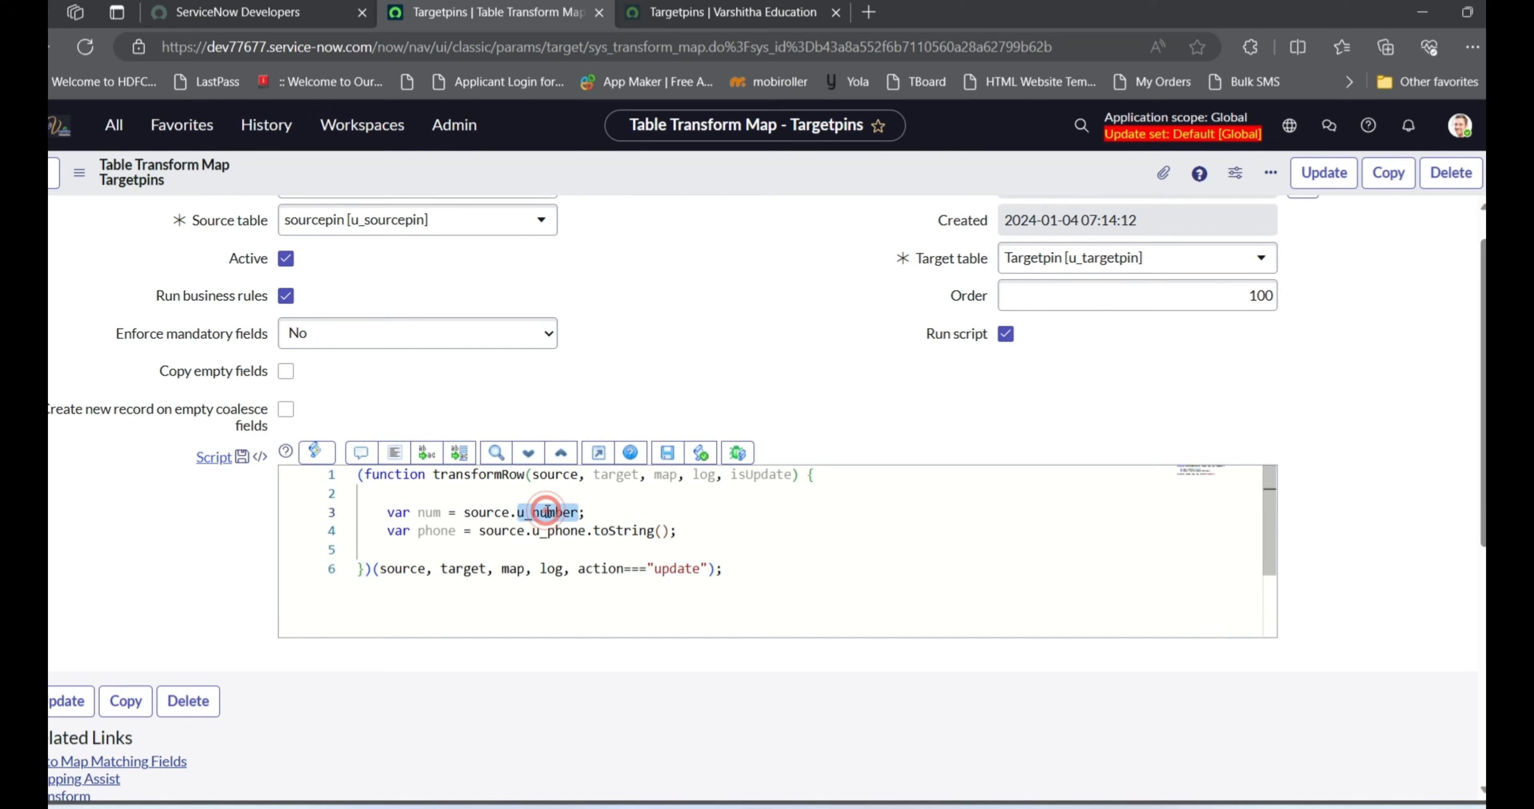
{"action": "left_click", "coordinate": [547, 512]}
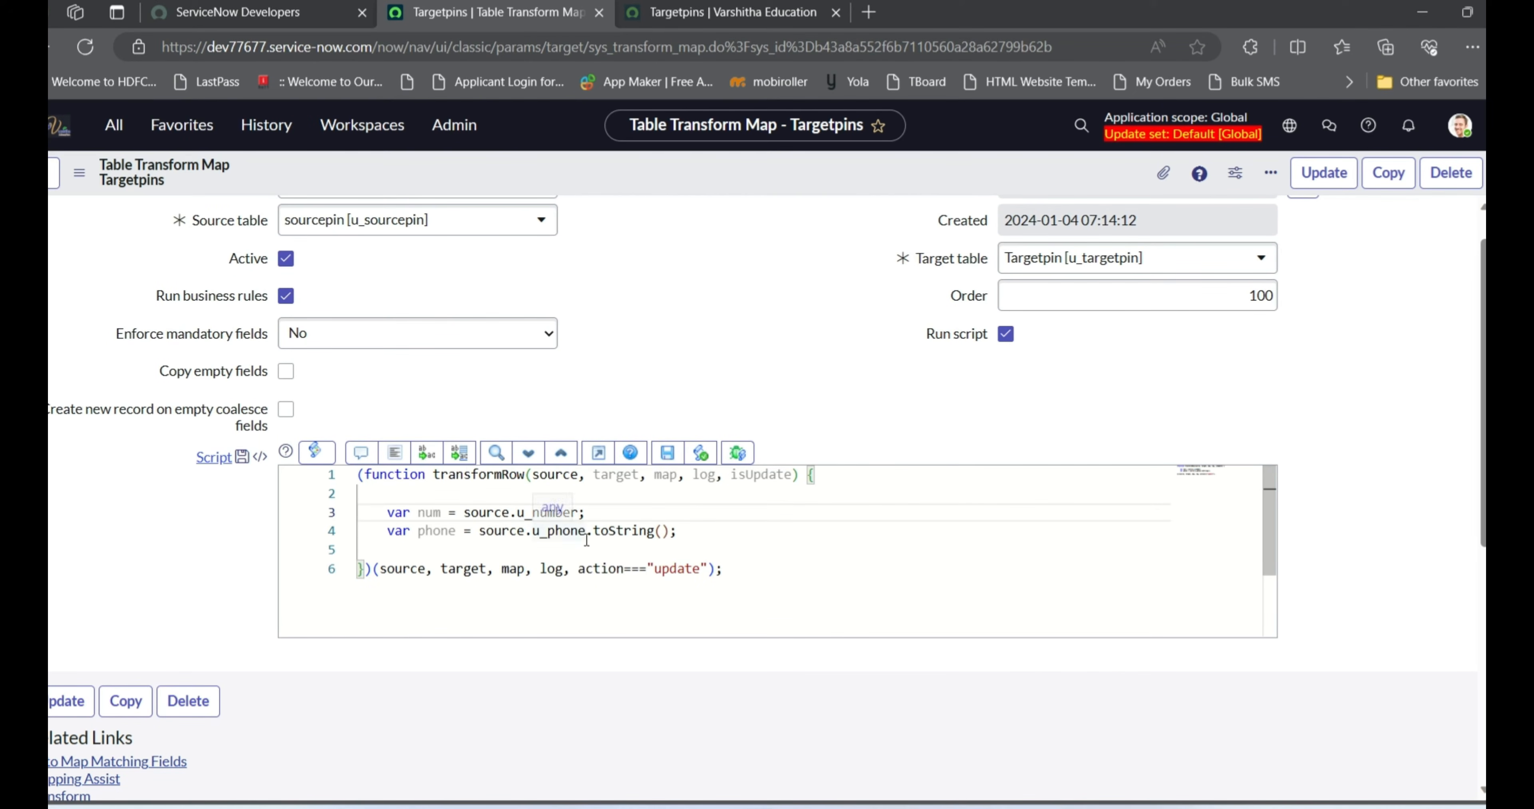
Add the condition if(num<=50) to the transformRow script, one blank line below the phone variable
{"action": "left_click", "coordinate": [685, 531]}
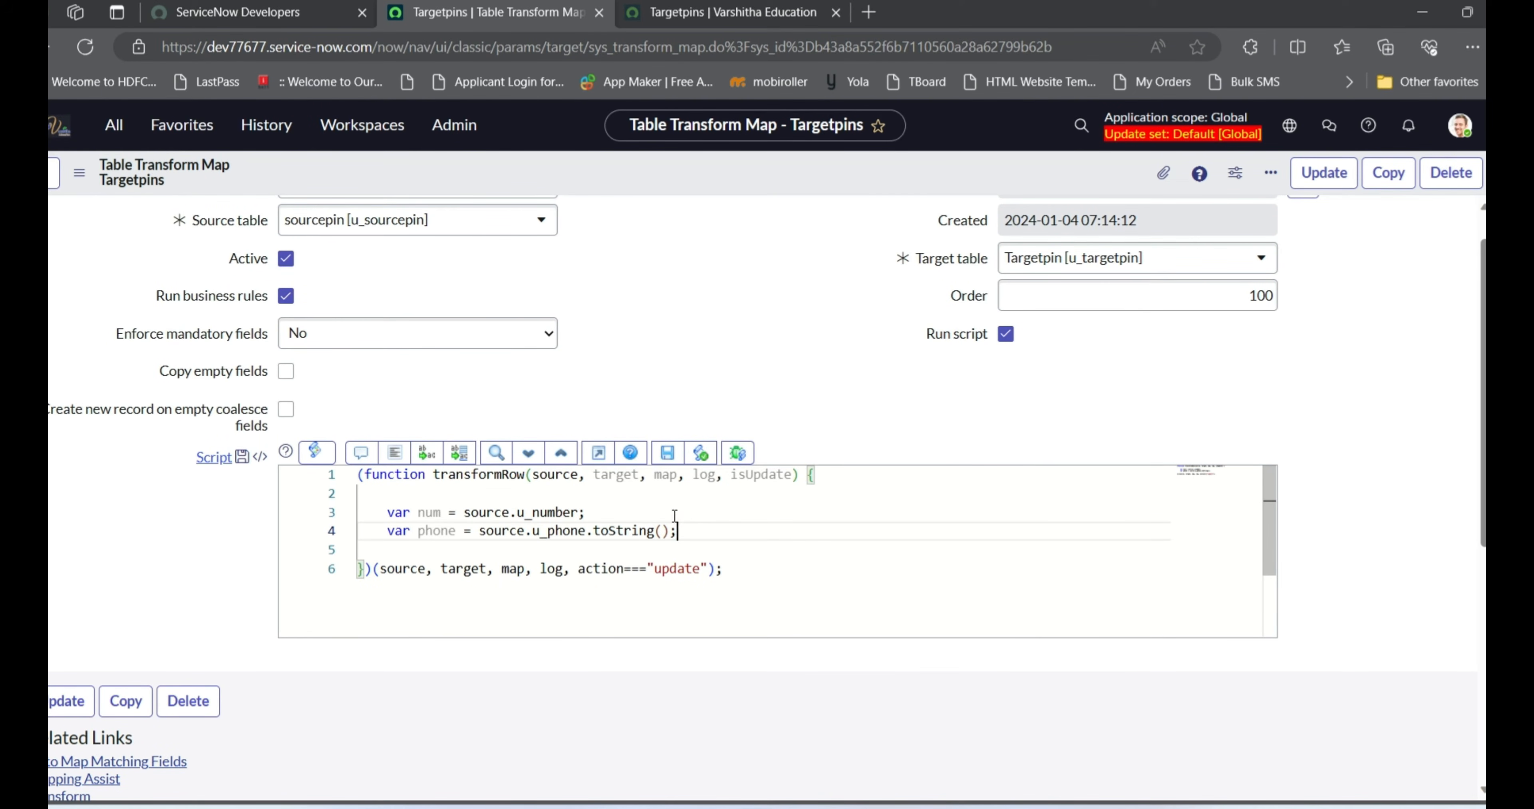
{"action": "key", "text": "Return"}
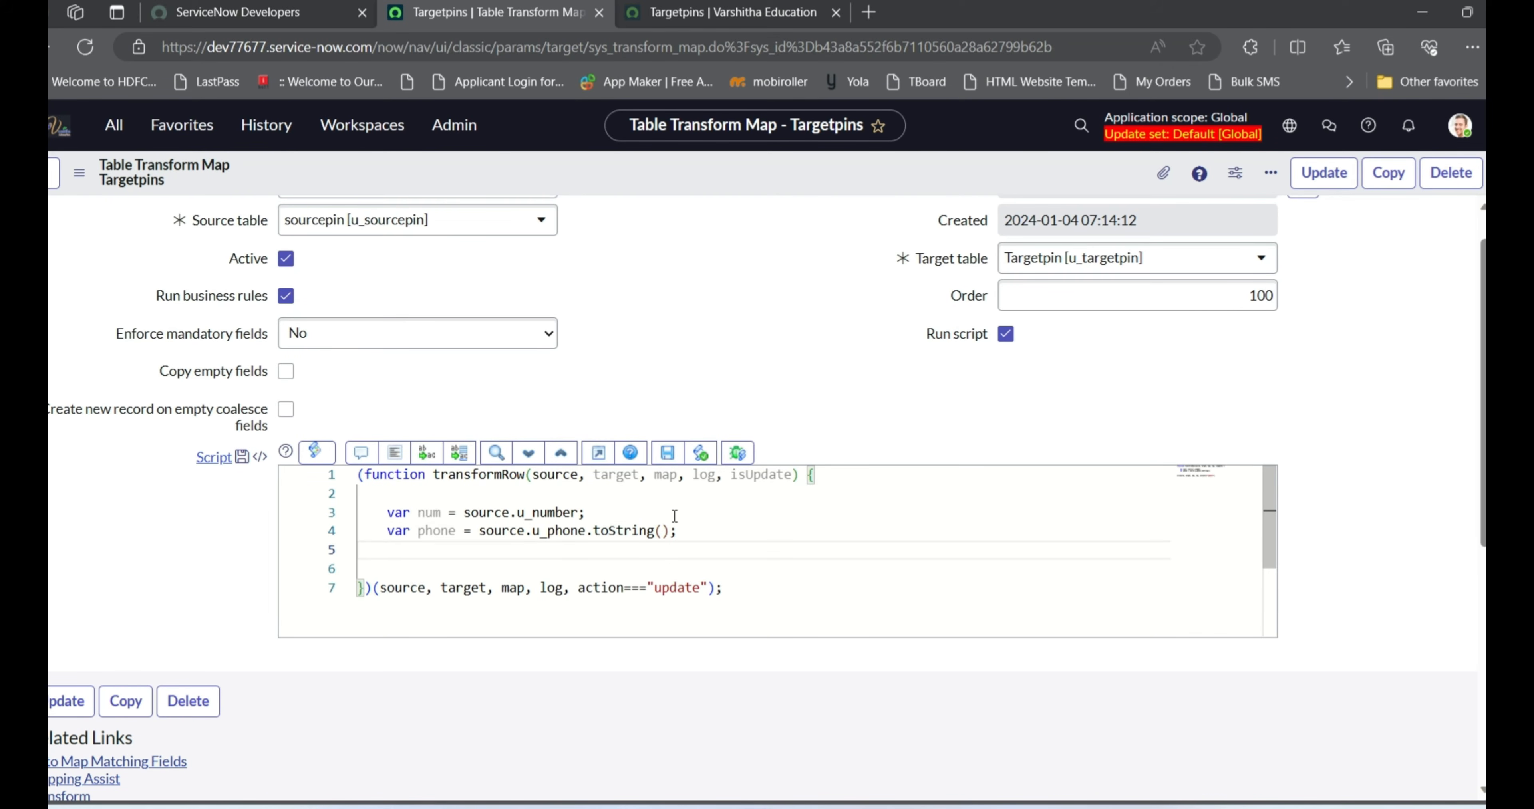
{"action": "key", "text": "Return"}
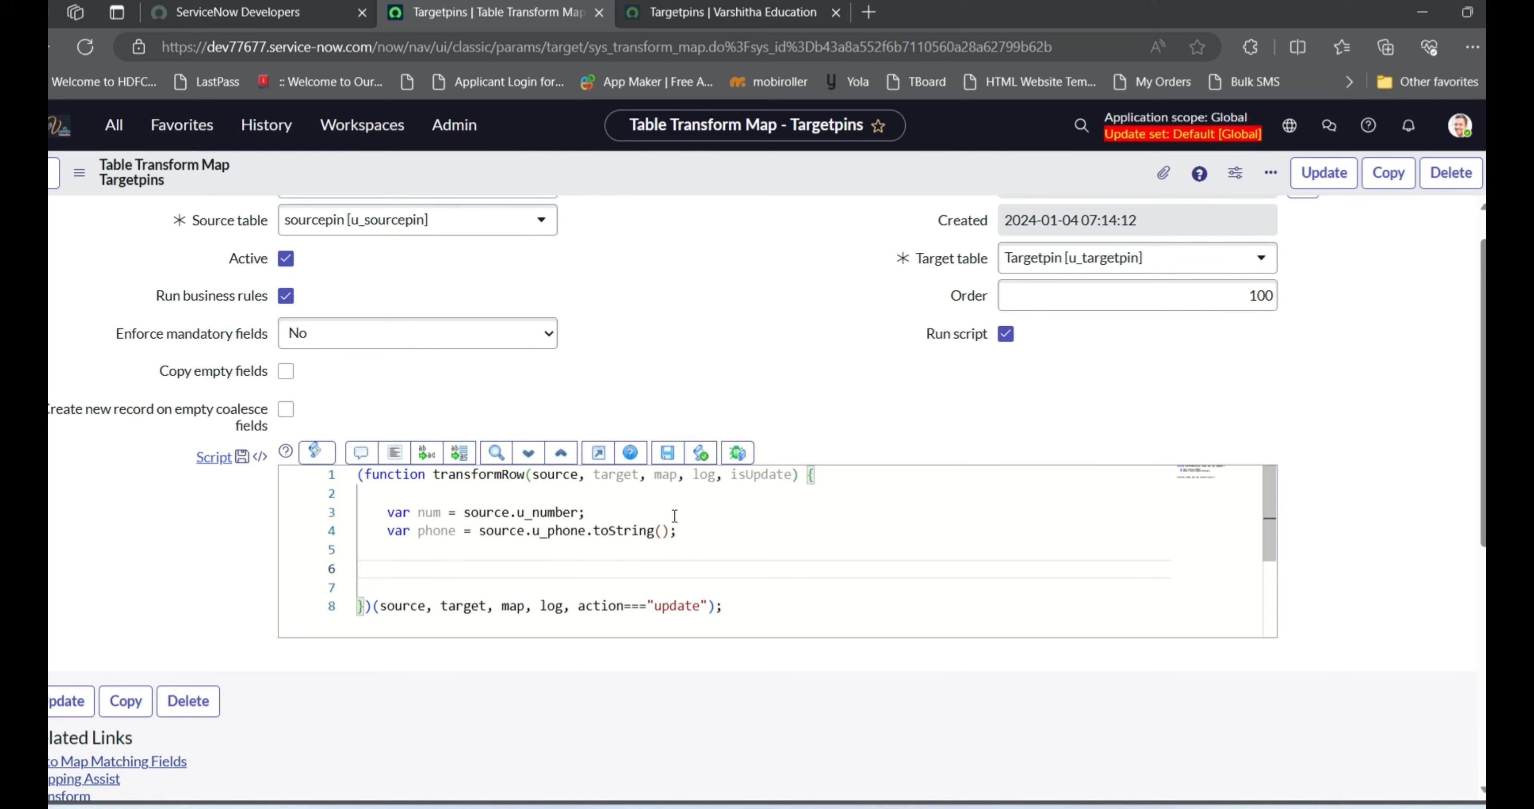
{"action": "type", "text": "if("}
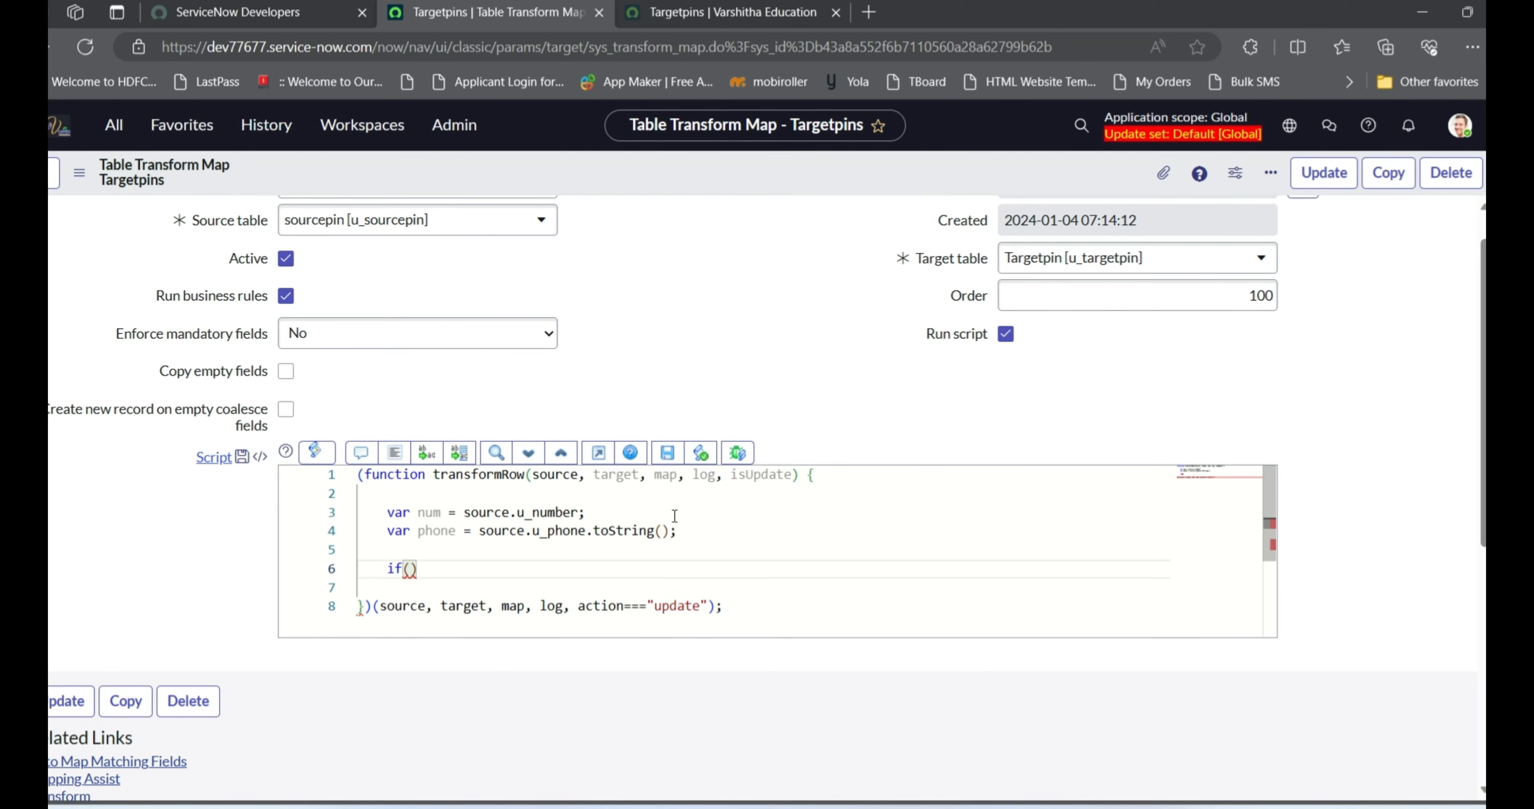
{"action": "type", "text": "num"}
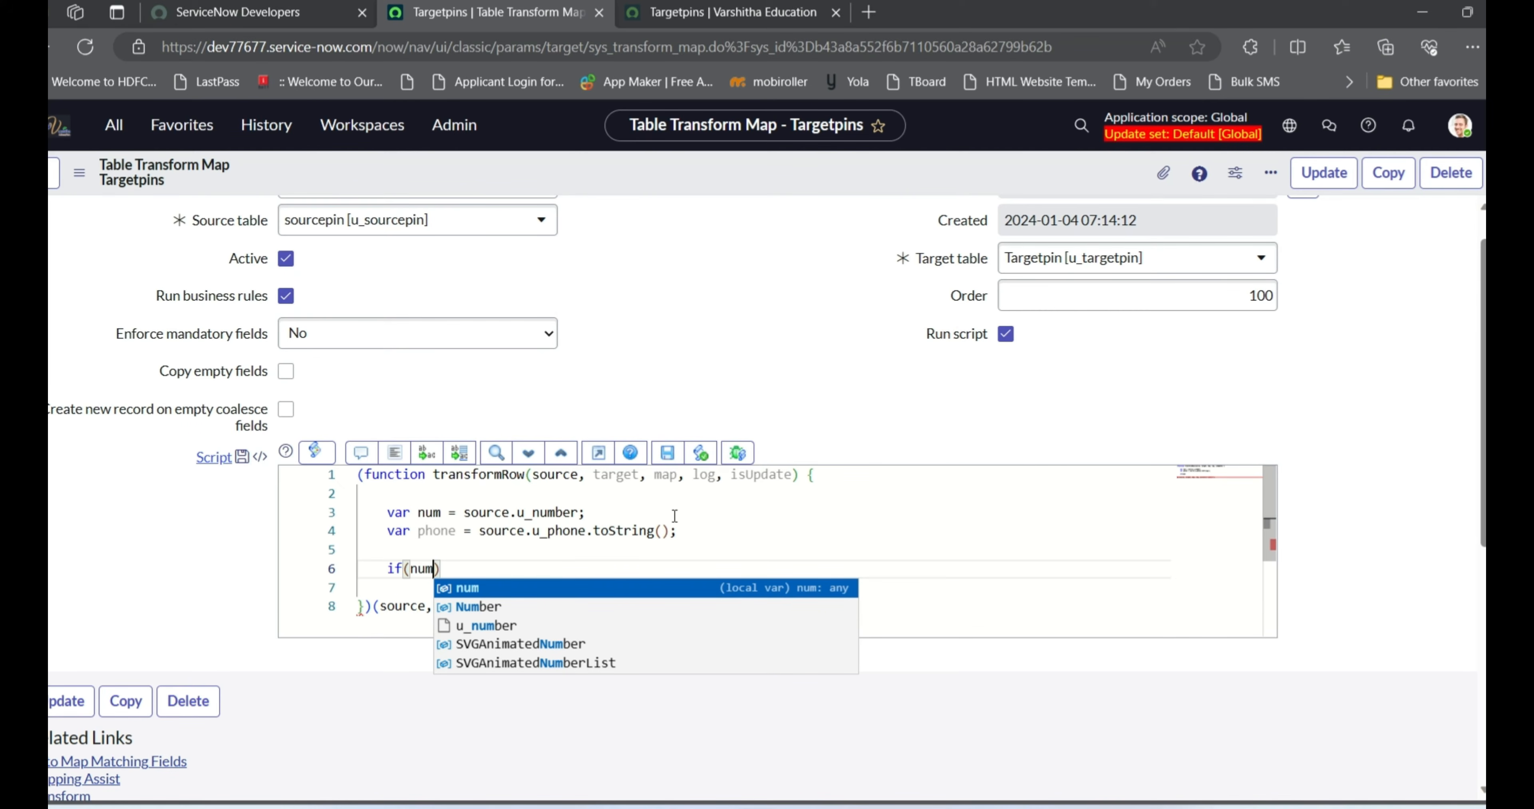
{"action": "type", "text": "<"}
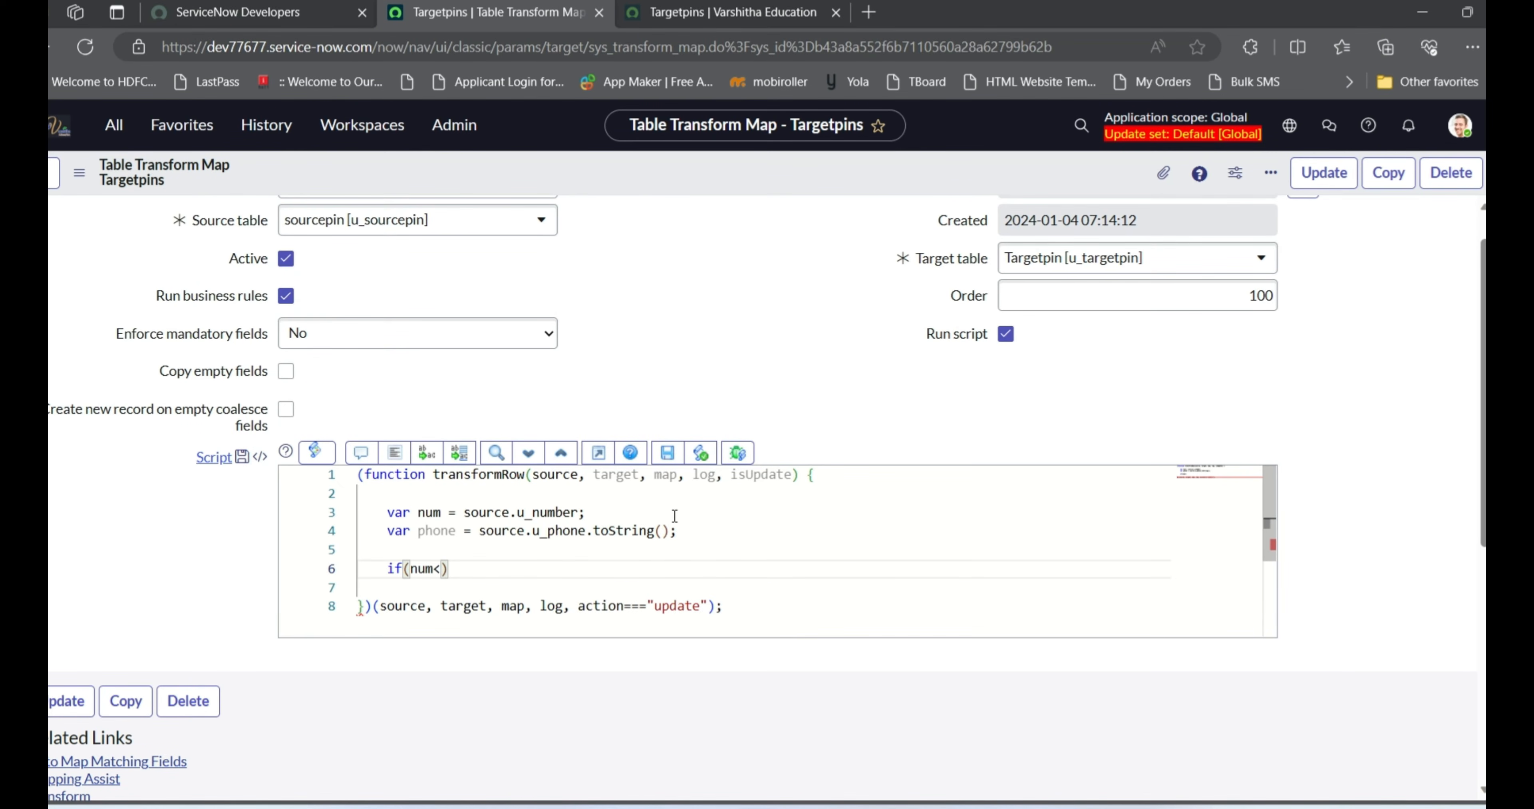
{"action": "type", "text": "=50"}
{"action": "key", "text": "BackSpace"}
{"action": "key", "text": "BackSpace"}
{"action": "type", "text": "51"}
{"action": "key", "text": "BackSpace"}
{"action": "type", "text": "0"}
{"action": "key", "text": "Return"}
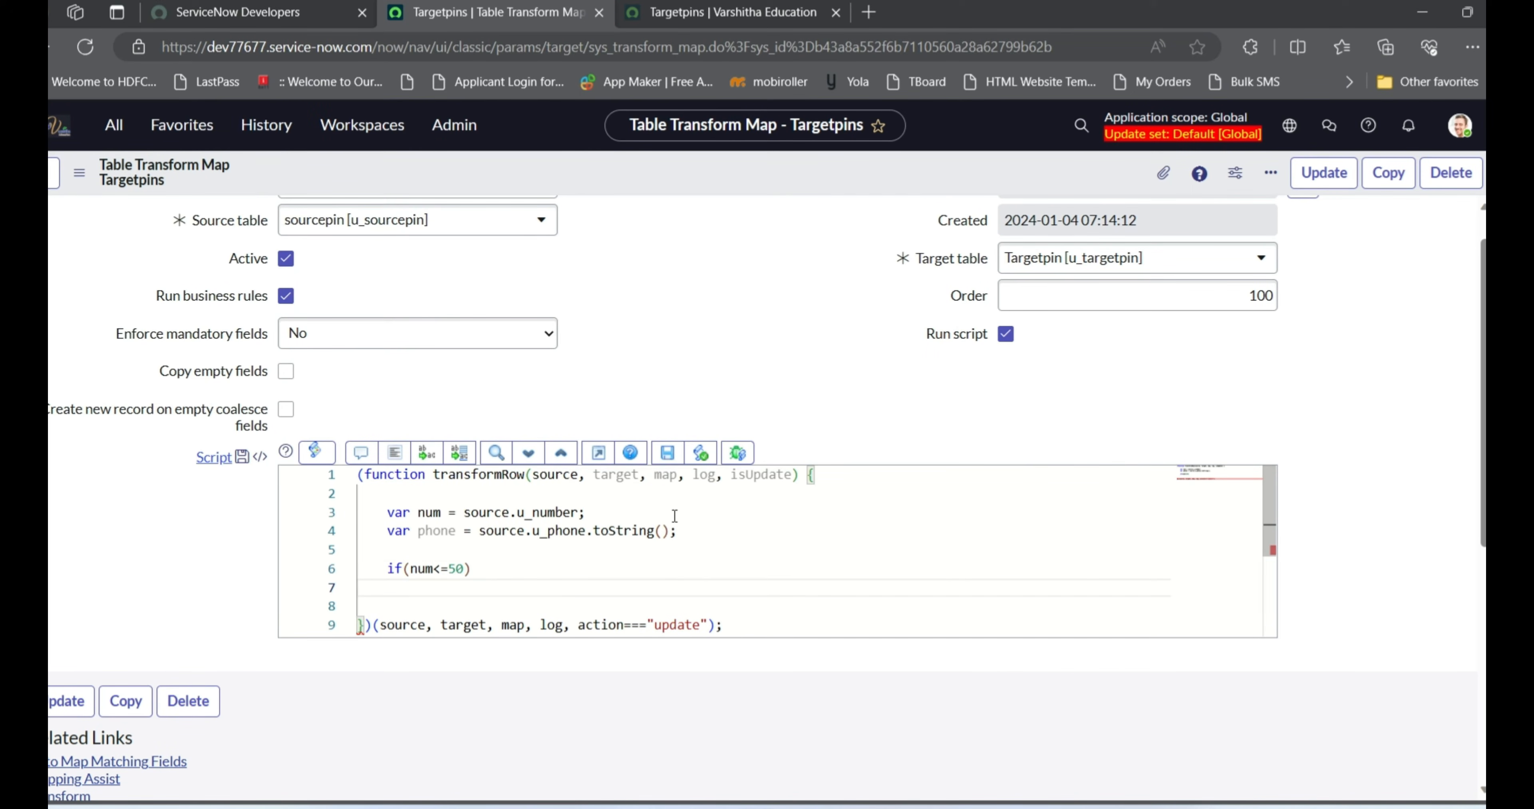
Add a braced block under the num<=50 condition containing the statement ignore = true;
{"action": "scroll", "coordinate": [1313, 524], "scroll_direction": "down", "scroll_amount": 1}
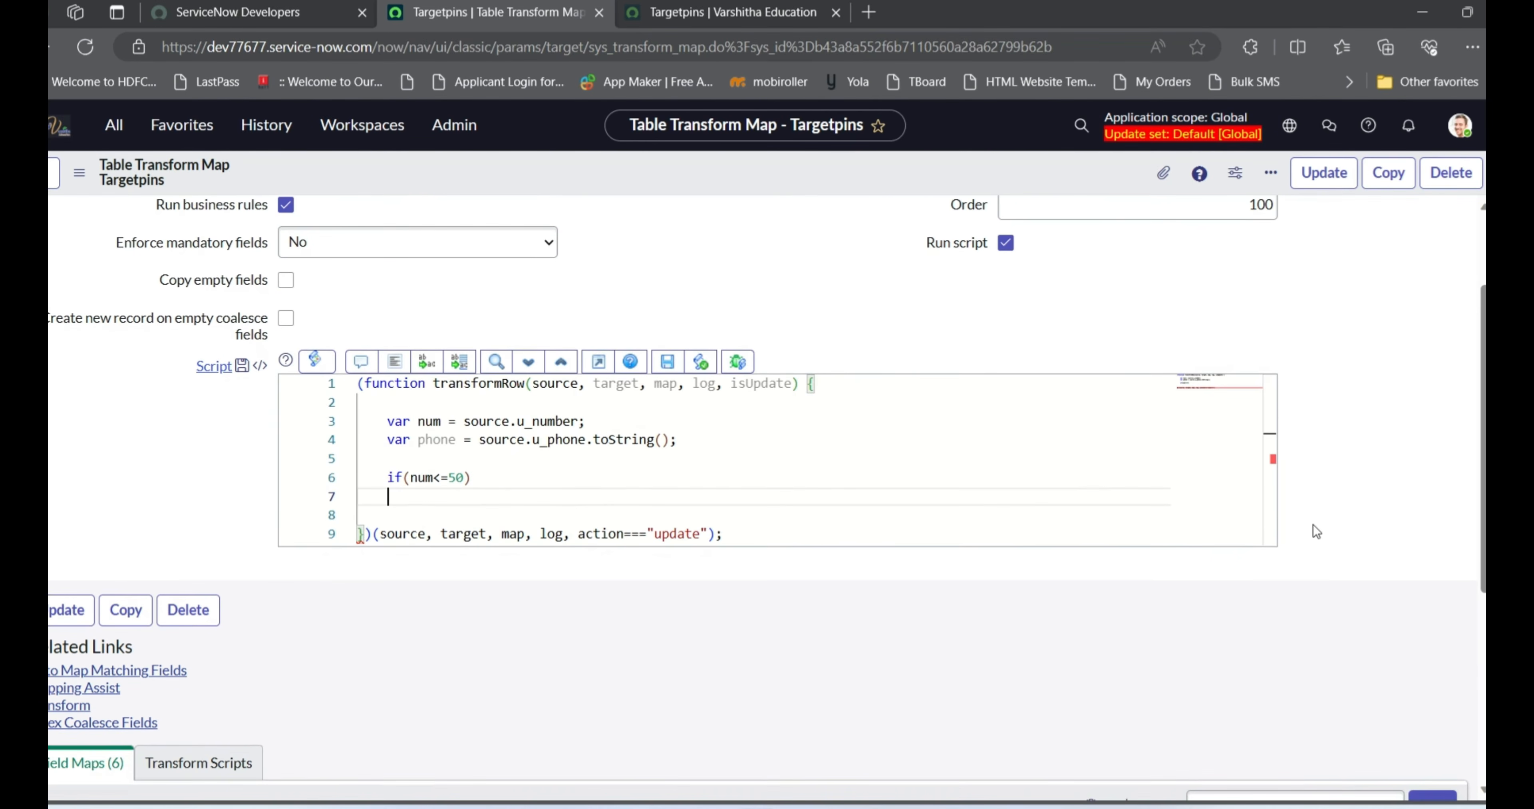
{"action": "type", "text": "{"}
{"action": "key", "text": "Return"}
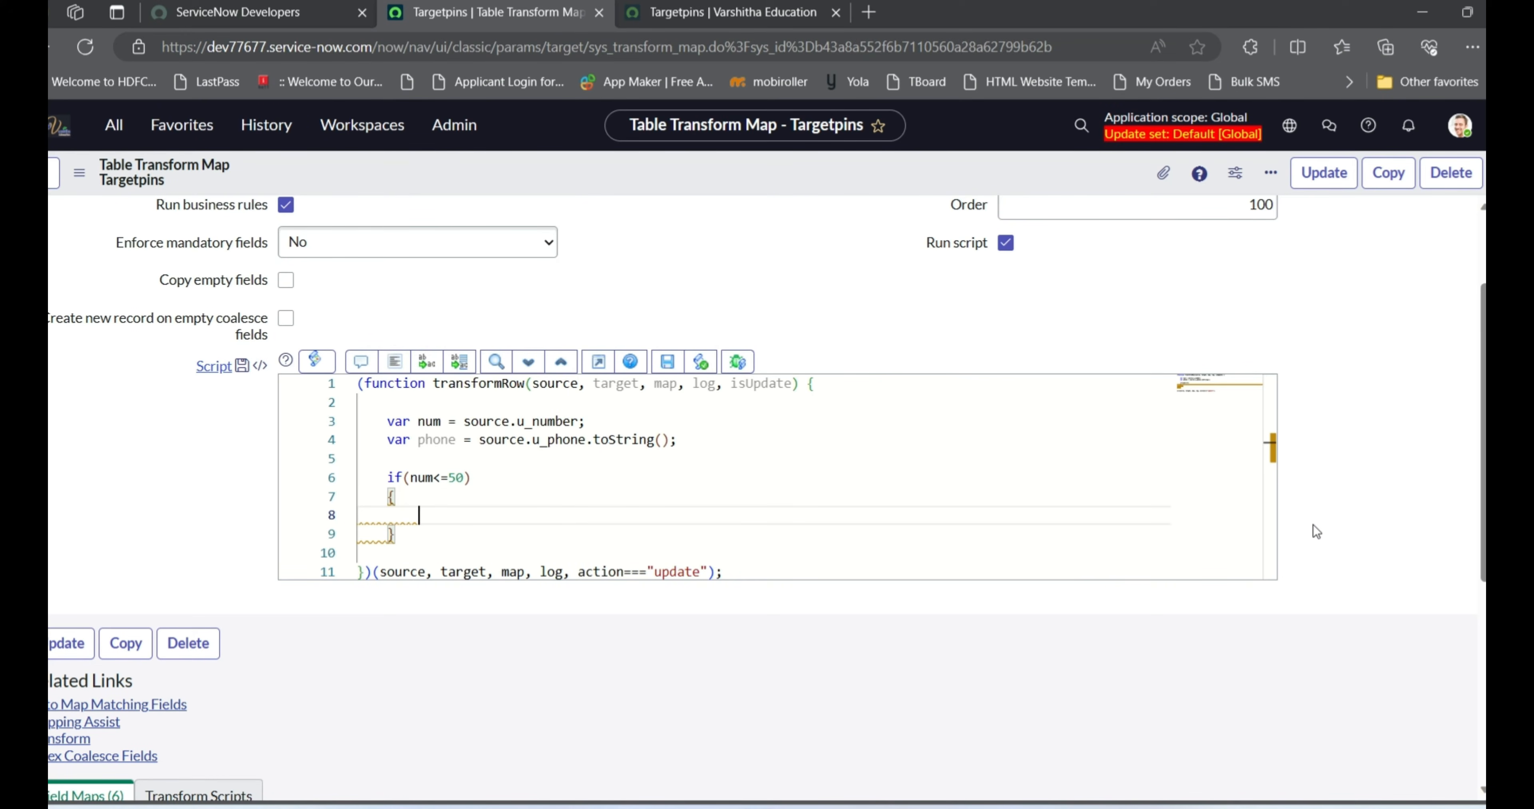
{"action": "key", "text": "ctrl+plus"}
{"action": "key", "text": "ctrl+plus"}
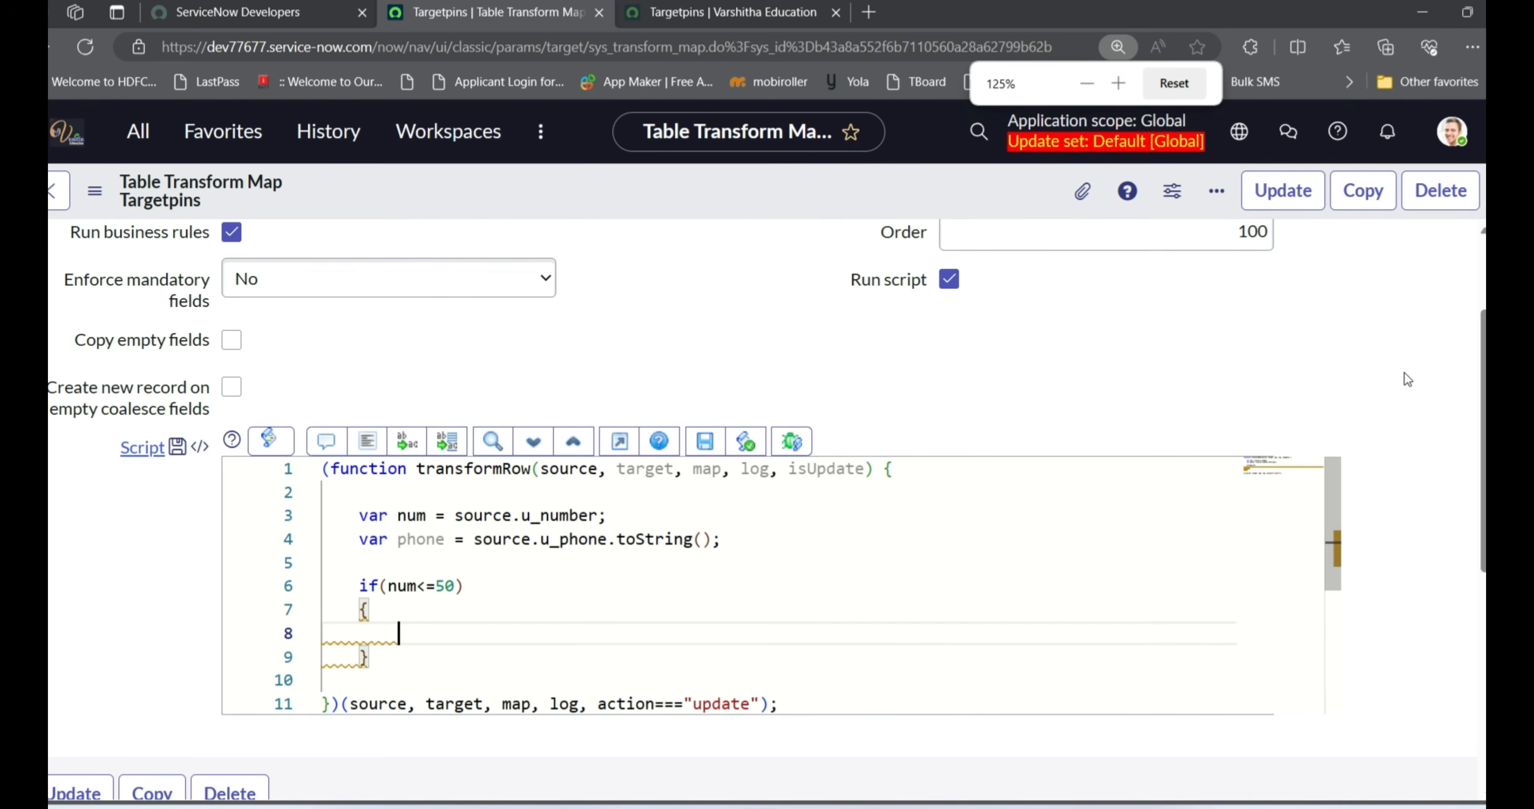
{"action": "scroll", "coordinate": [993, 587], "scroll_direction": "down", "scroll_amount": 1}
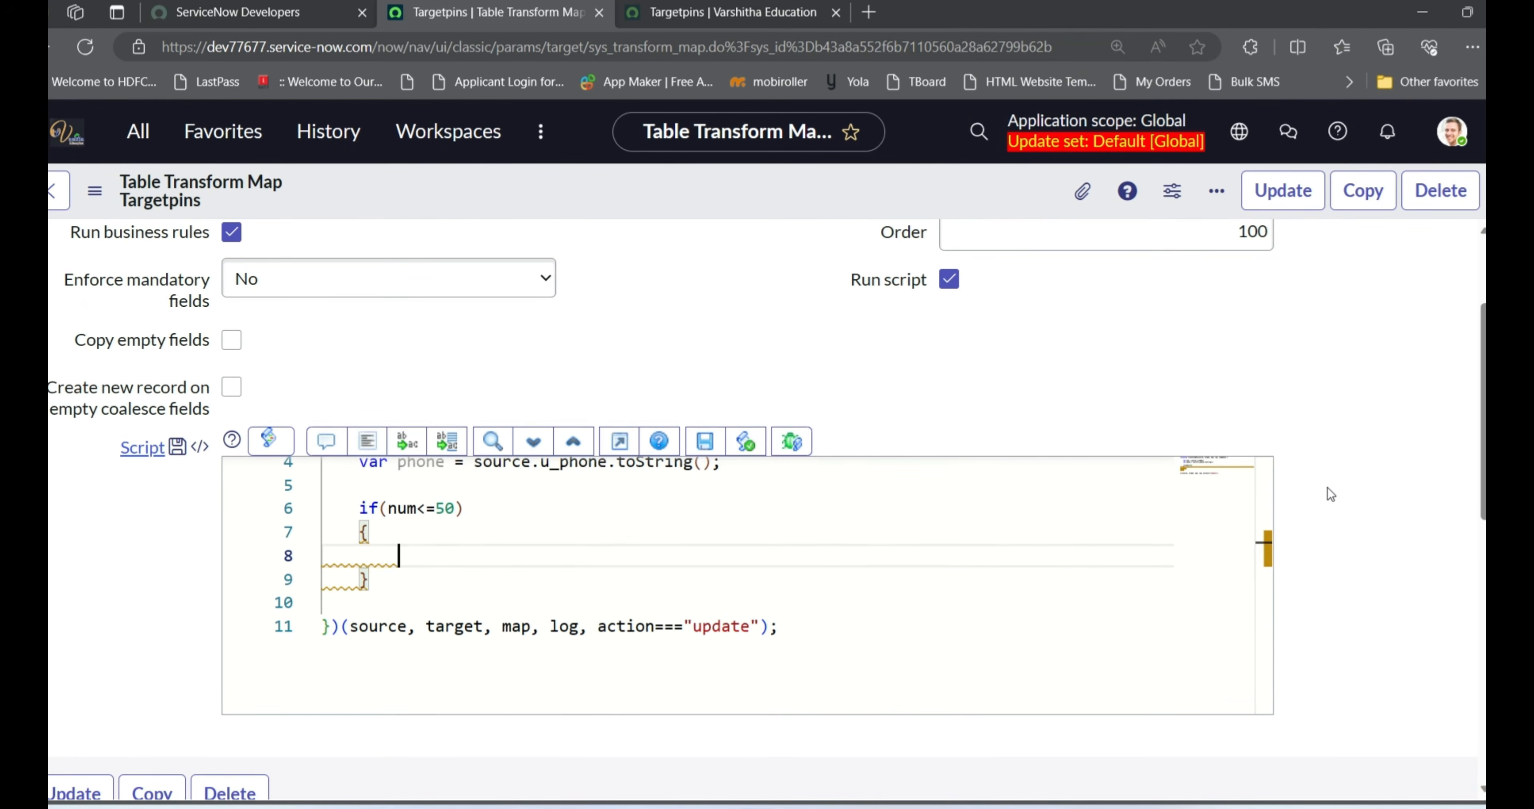
{"action": "scroll", "coordinate": [1329, 486], "scroll_direction": "down", "scroll_amount": 1}
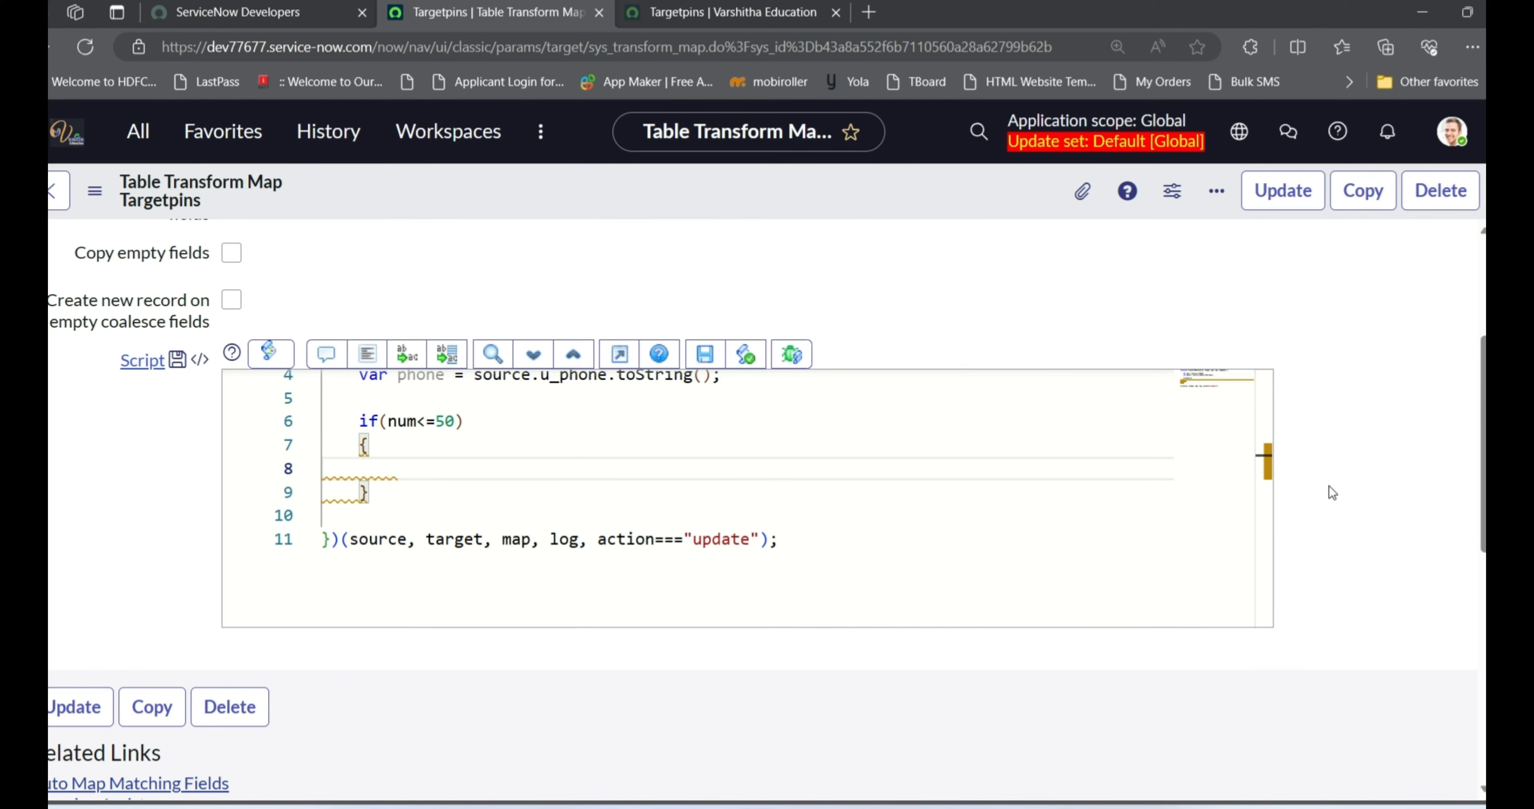
{"action": "type", "text": "ignore "}
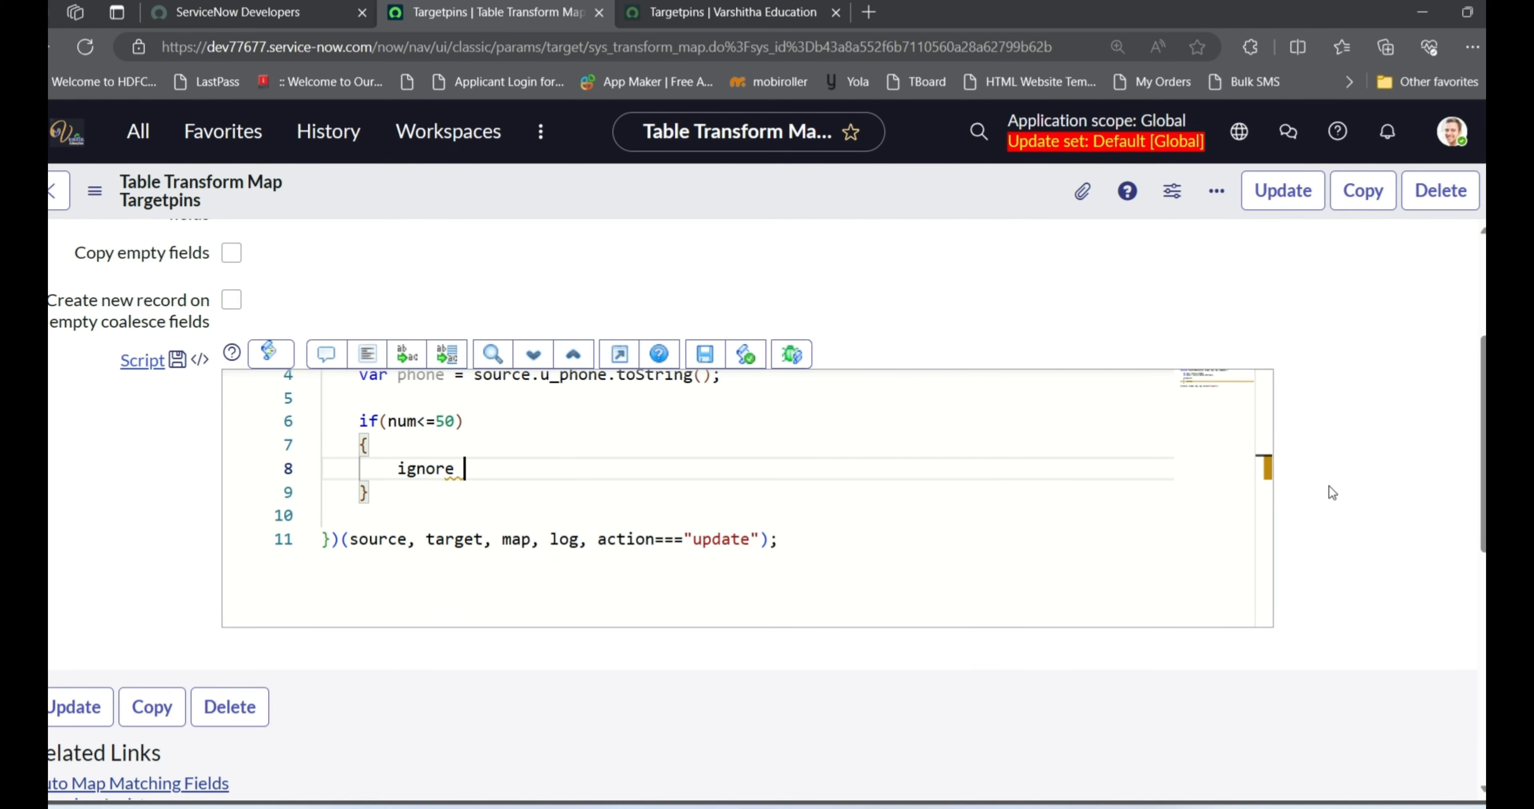
{"action": "type", "text": "= true;"}
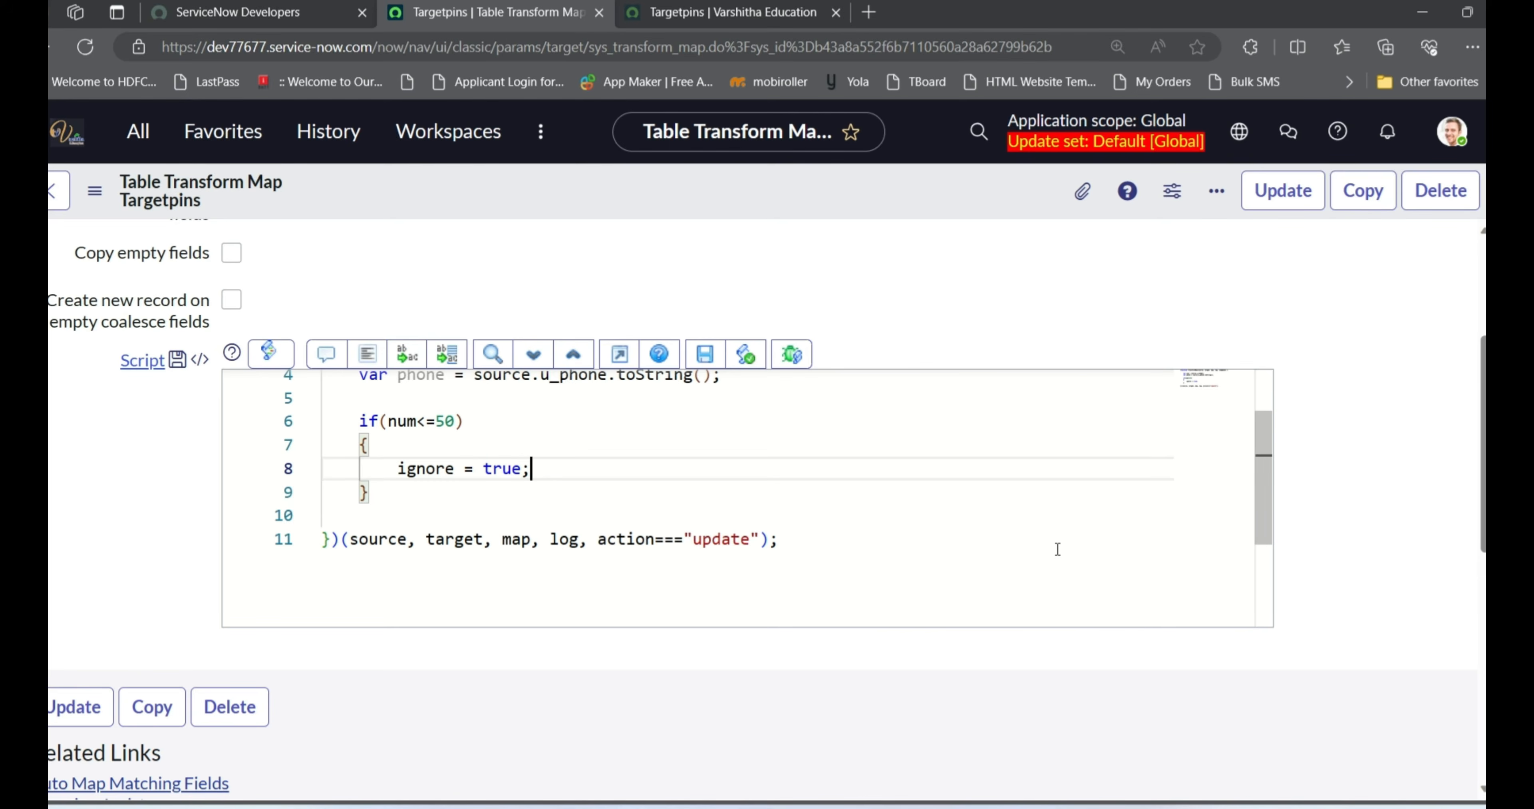
Add the condition else if(phone.length == 0) to the transformRow script, one blank line below the num<=50 block
{"action": "left_click", "coordinate": [382, 491]}
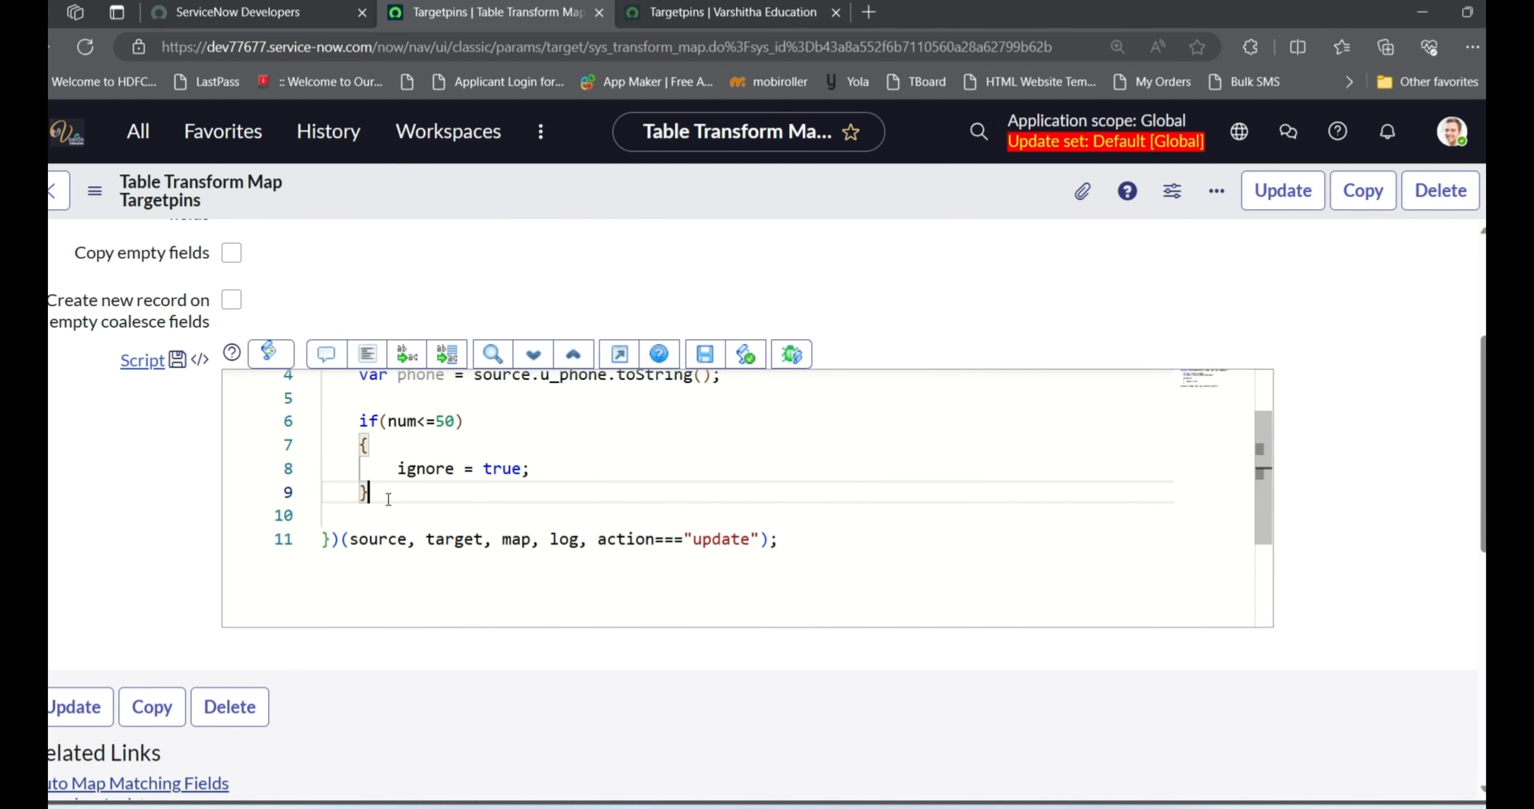
{"action": "key", "text": "Return"}
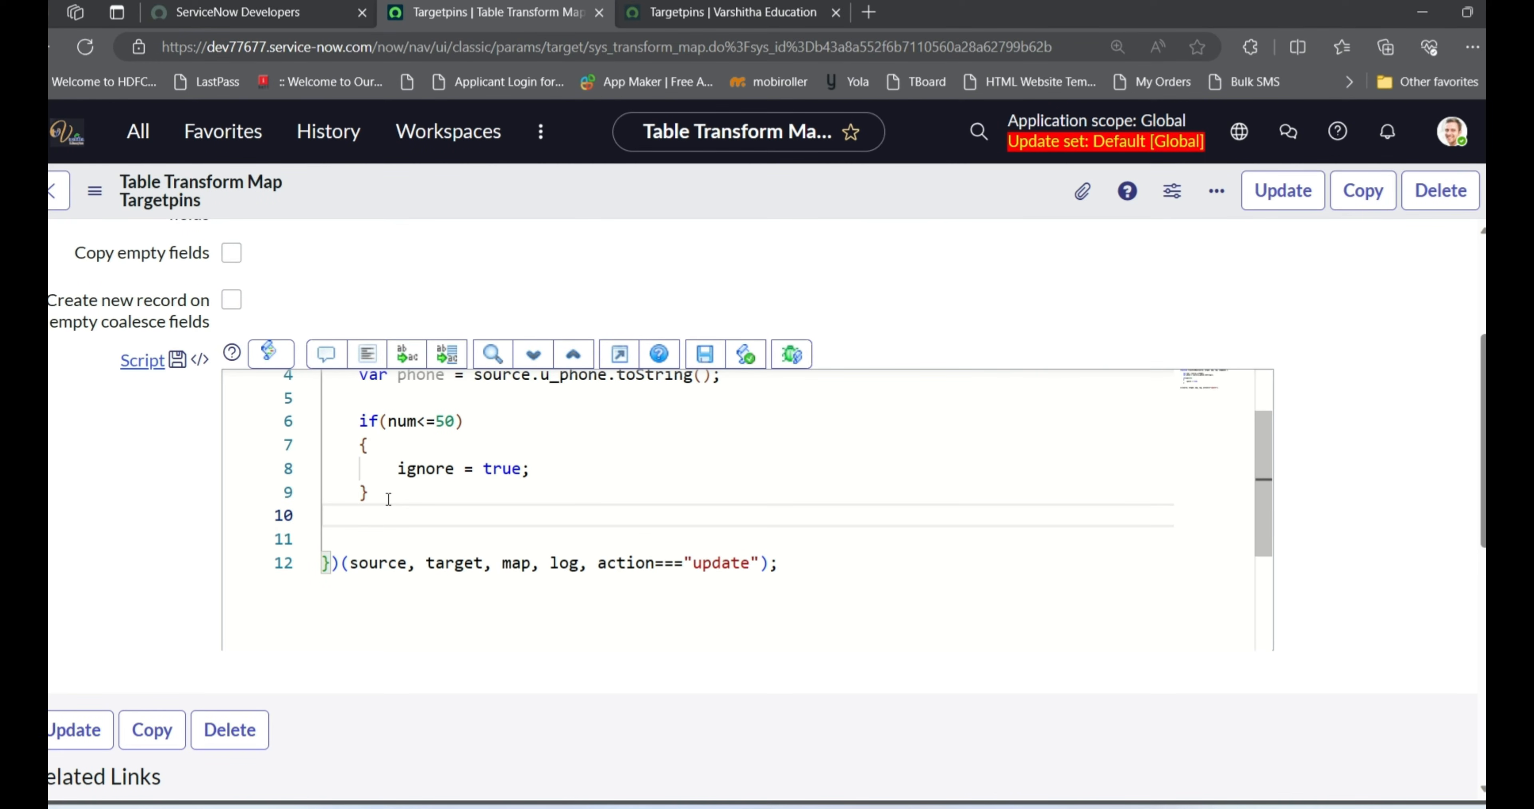
{"action": "key", "text": "Return"}
{"action": "type", "text": "el"}
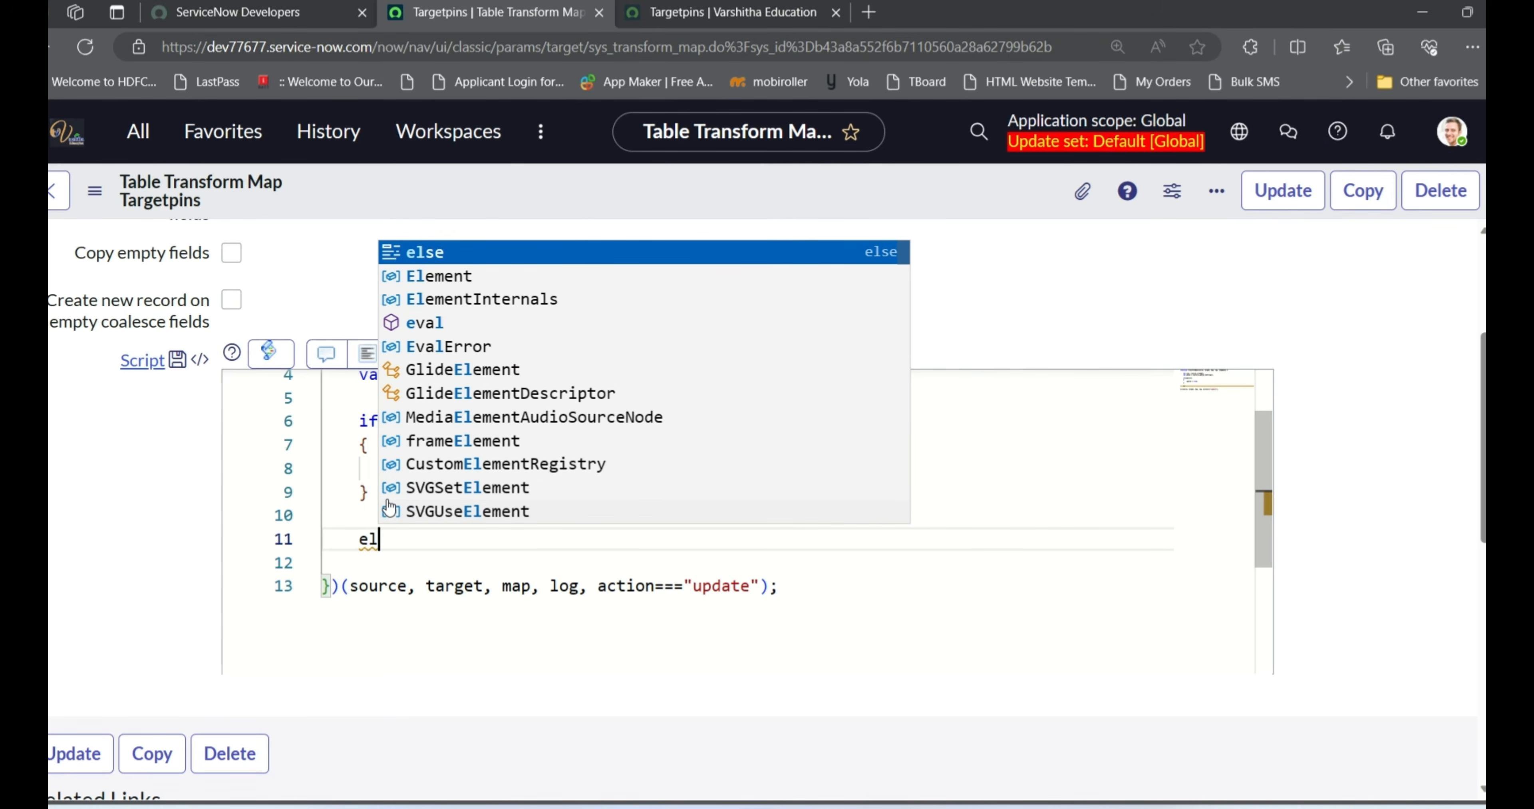
{"action": "type", "text": "se if("}
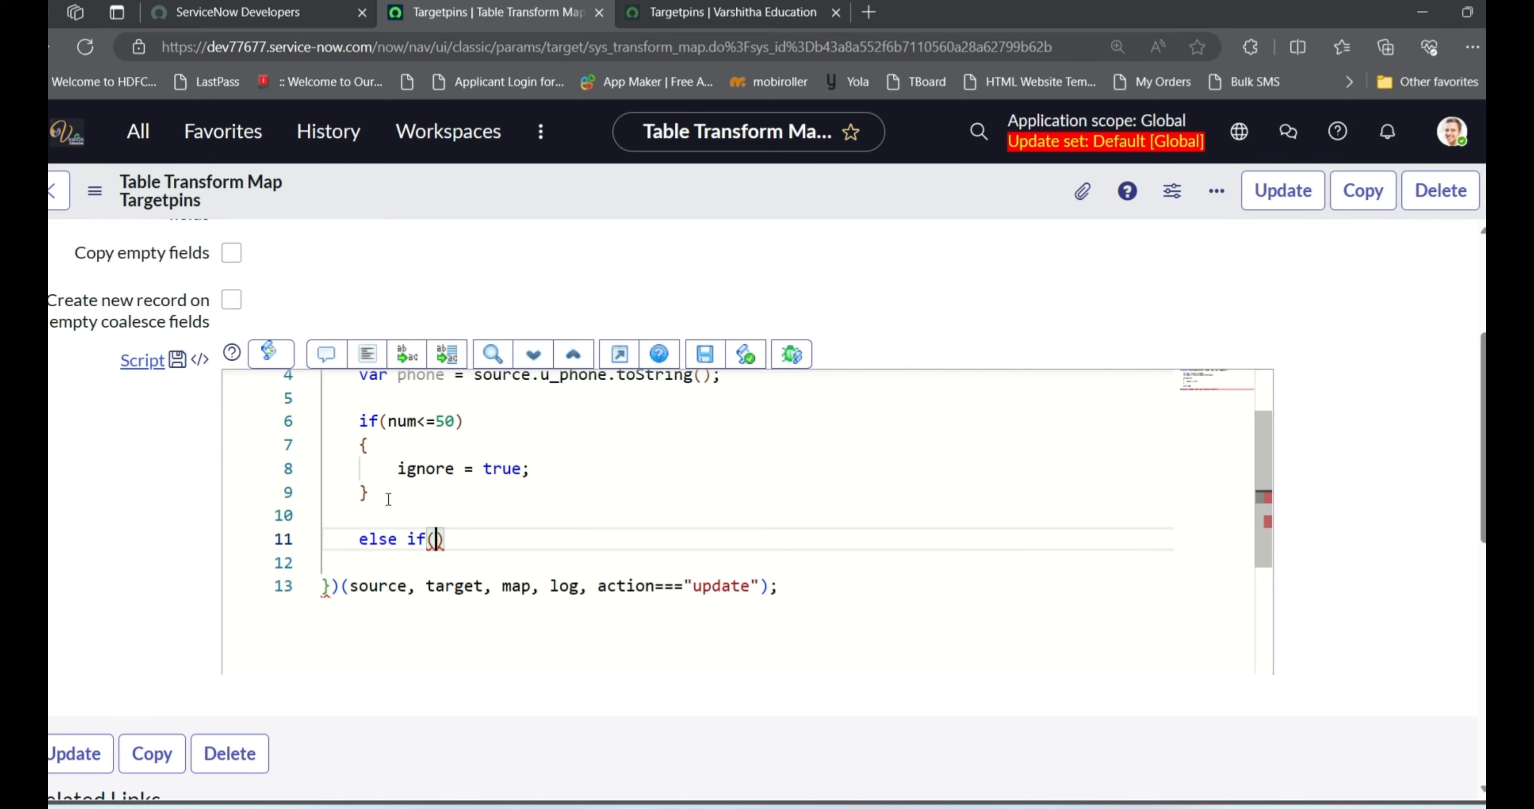
{"action": "type", "text": "phone"}
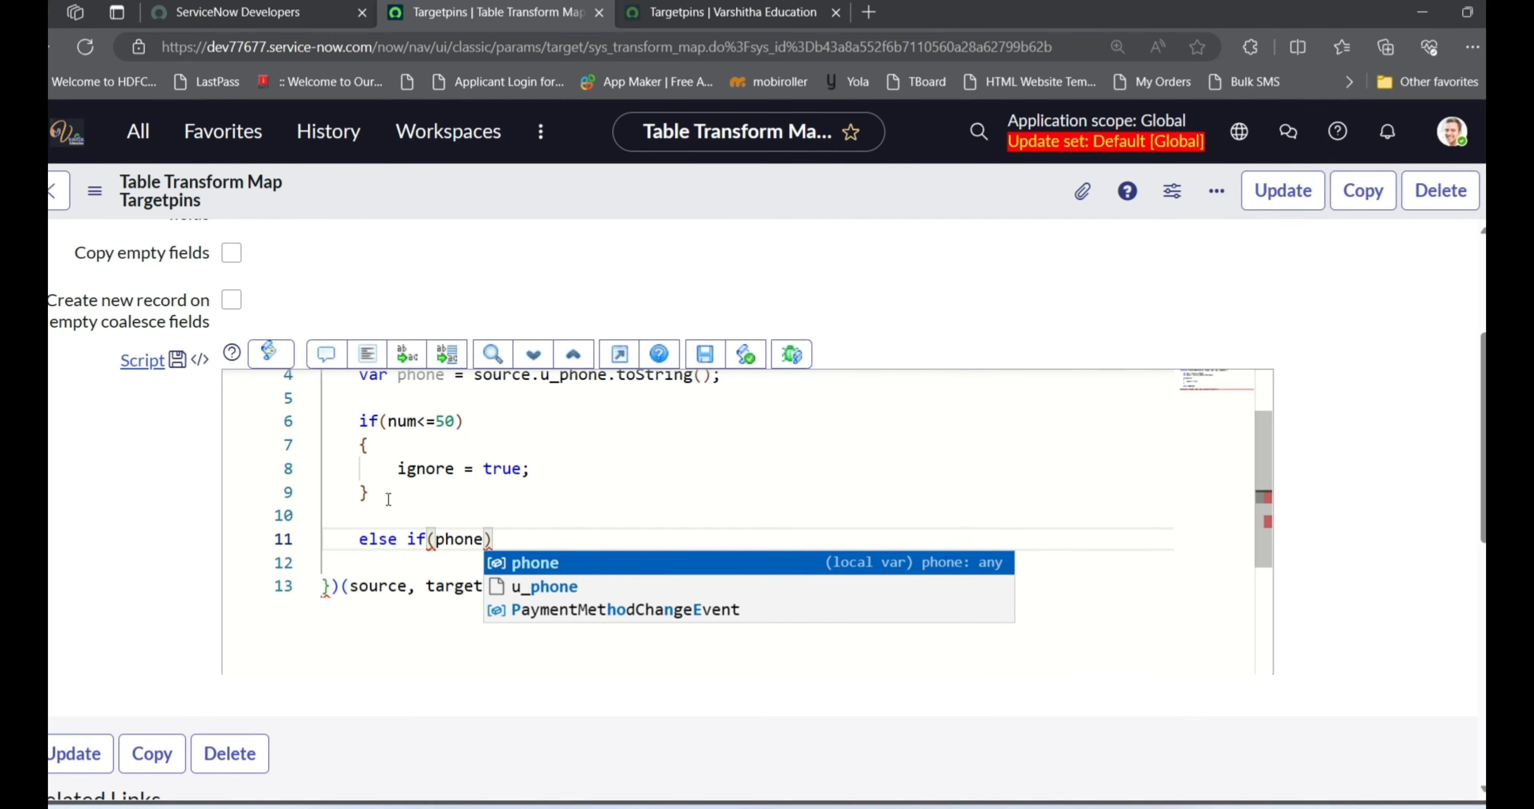
{"action": "type", "text": ".len"}
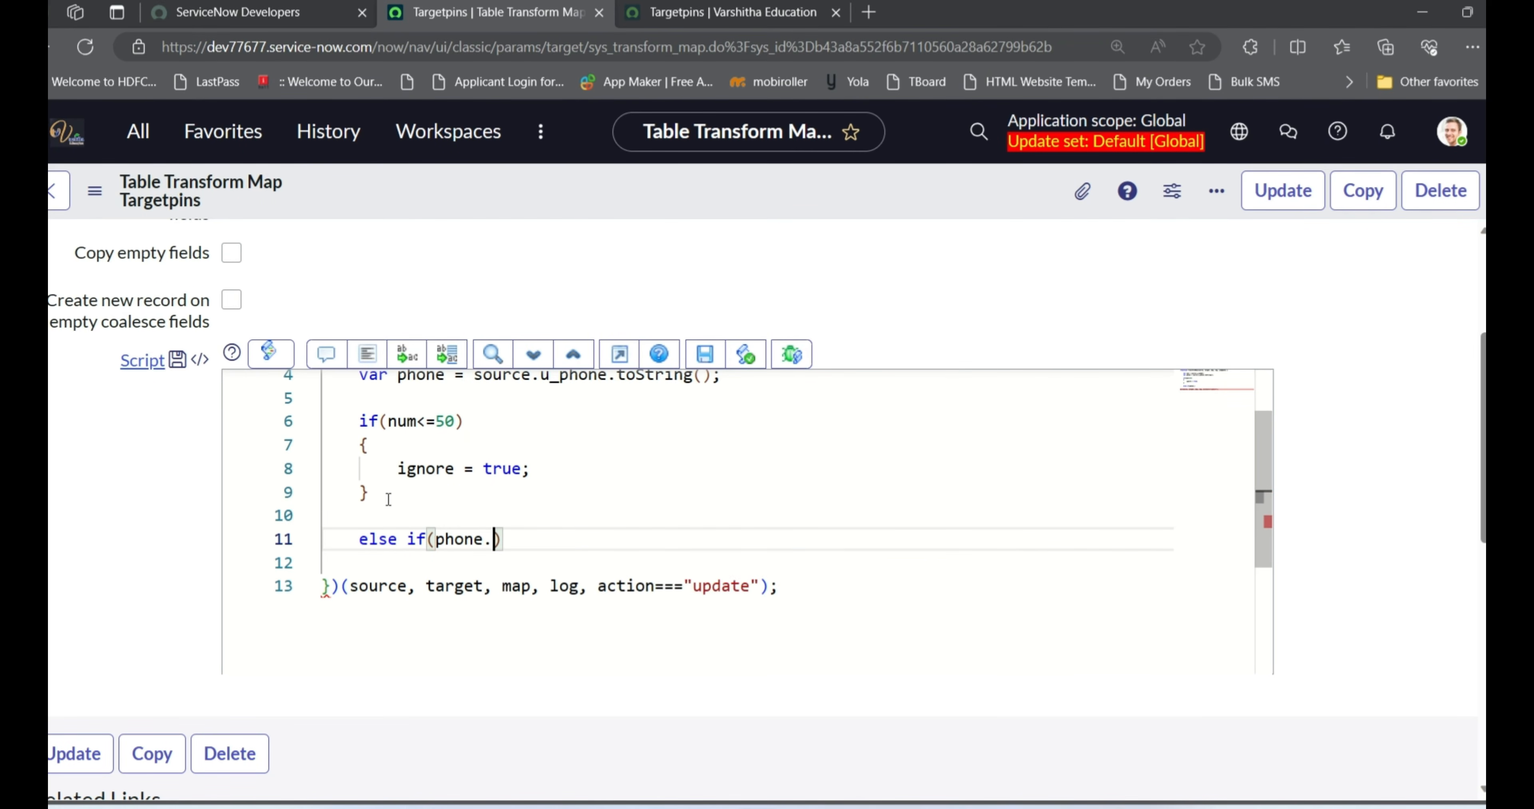
{"action": "type", "text": "gth == 0"}
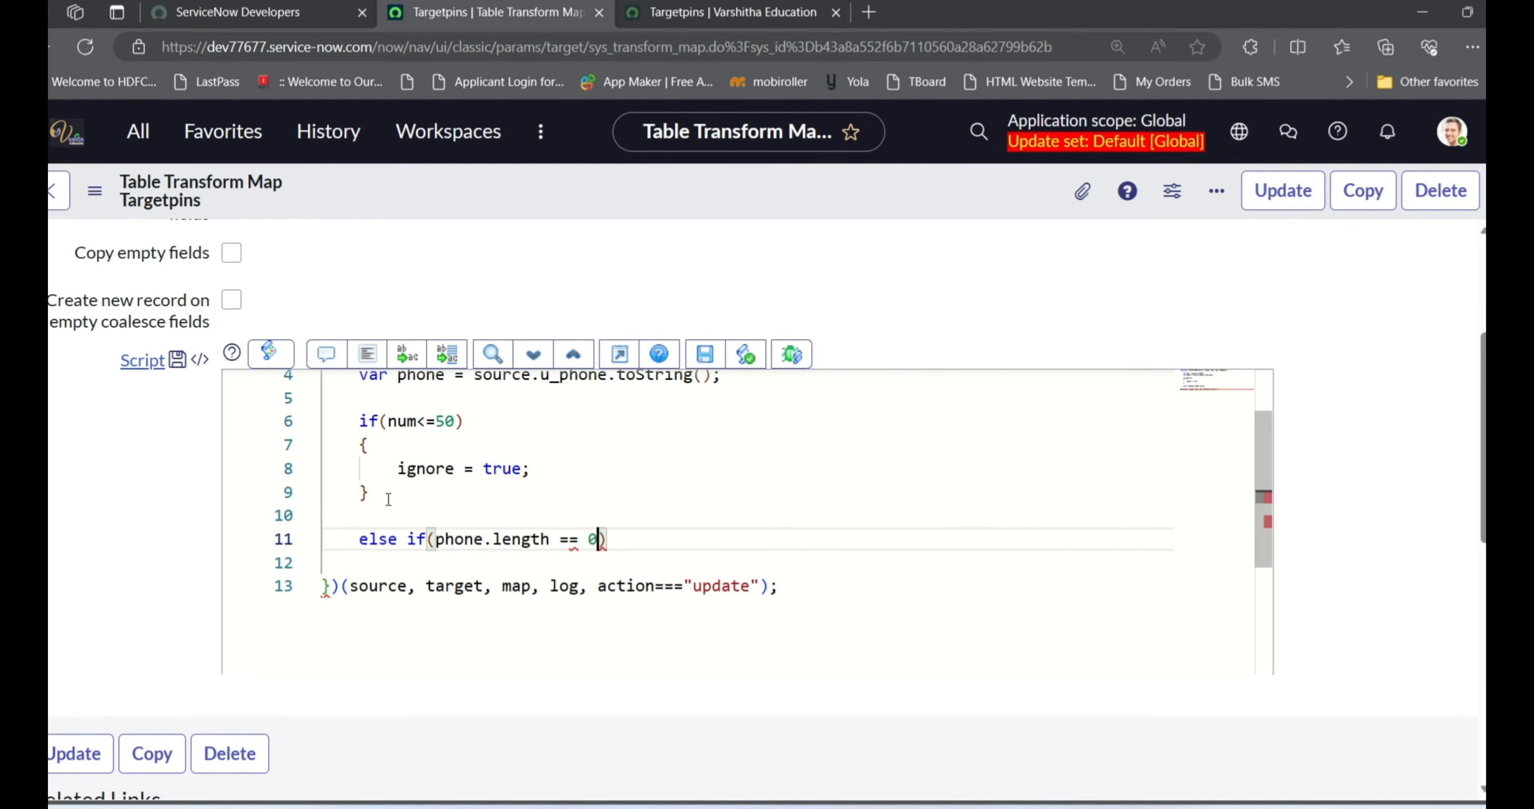
{"action": "type", "text": ")"}
Add a braced block under the phone.length == 0 condition containing the statement ignore = true;
{"action": "key", "text": "Return"}
{"action": "type", "text": "{"}
{"action": "key", "text": "Return"}
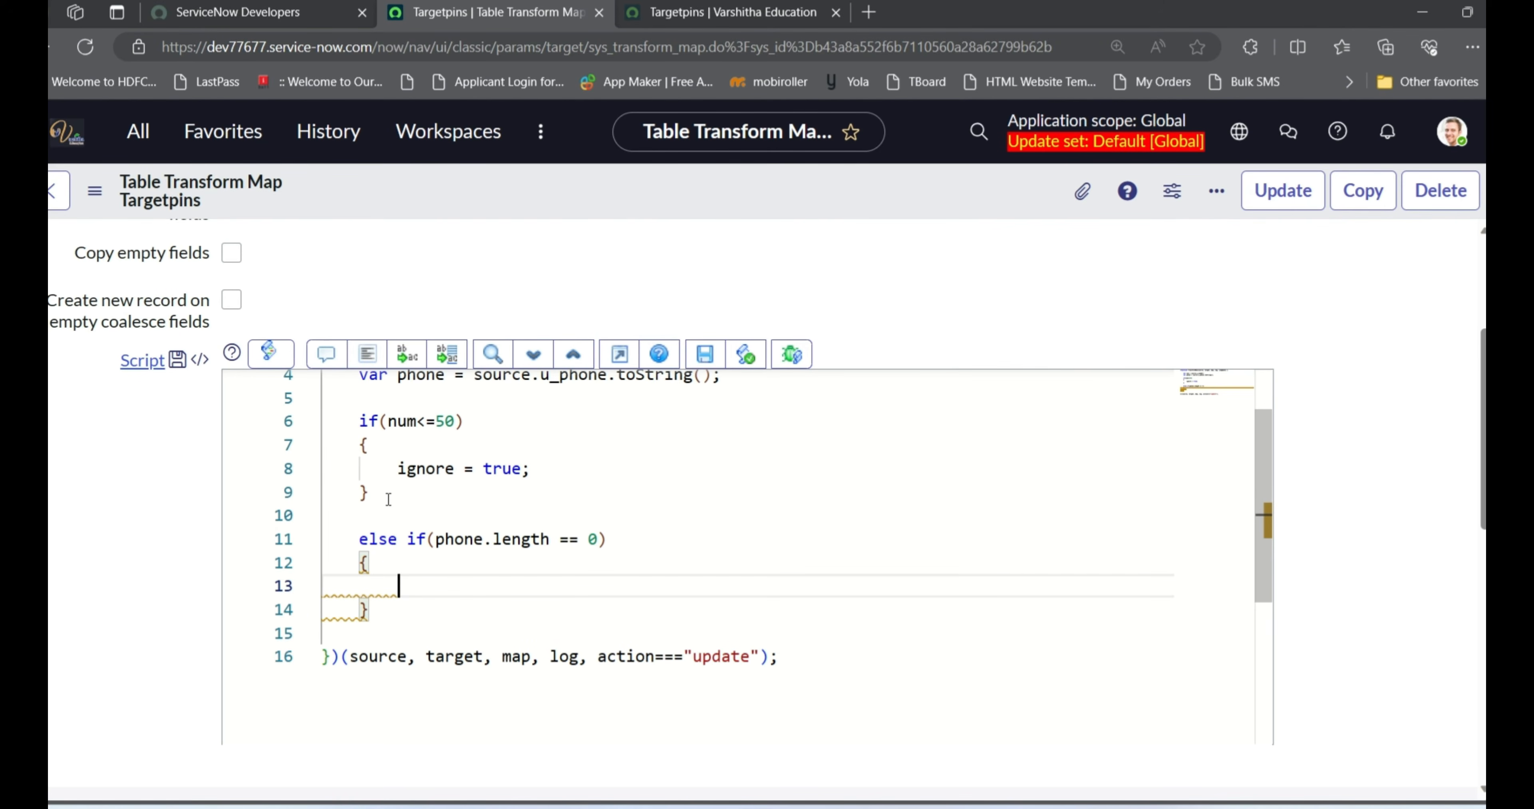
{"action": "type", "text": "ignore = t"}
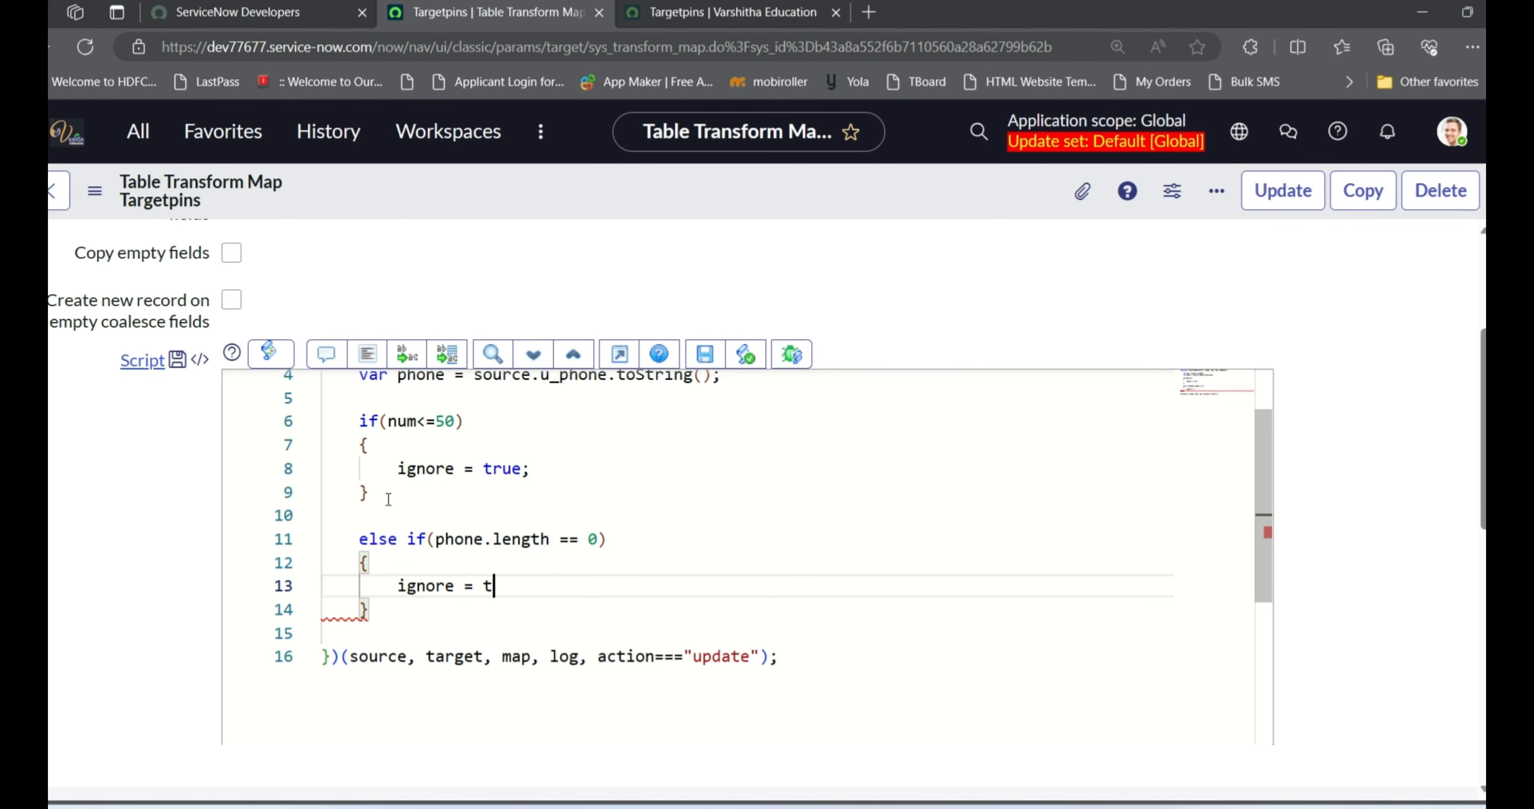
{"action": "type", "text": "rue;"}
Review the completed transformRow script and save the Targetpins transform map without leaving its form
{"action": "scroll", "coordinate": [1344, 440], "scroll_direction": "down", "scroll_amount": 1}
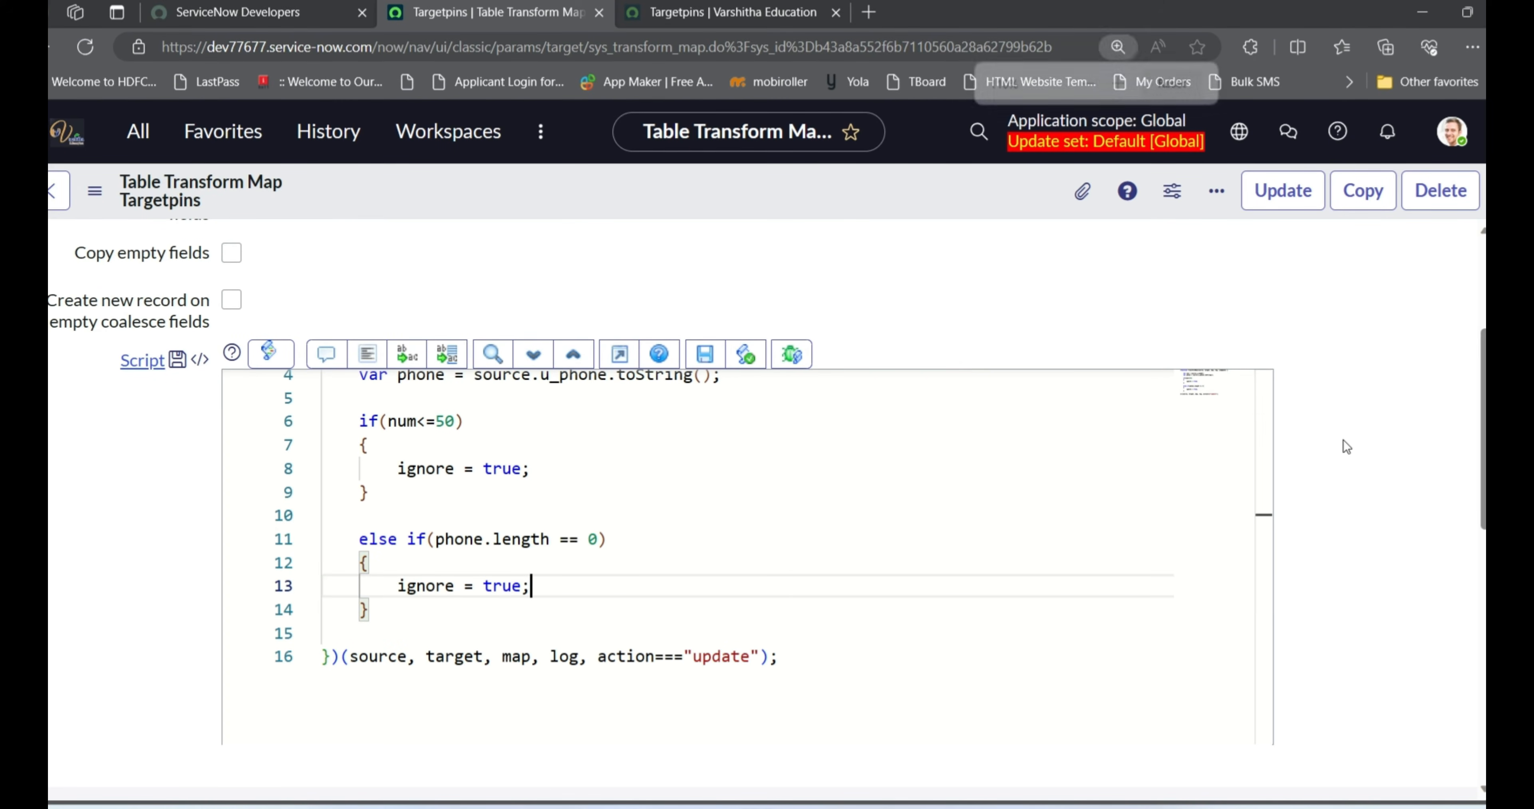
{"action": "scroll", "coordinate": [1344, 440], "scroll_direction": "down", "scroll_amount": 1}
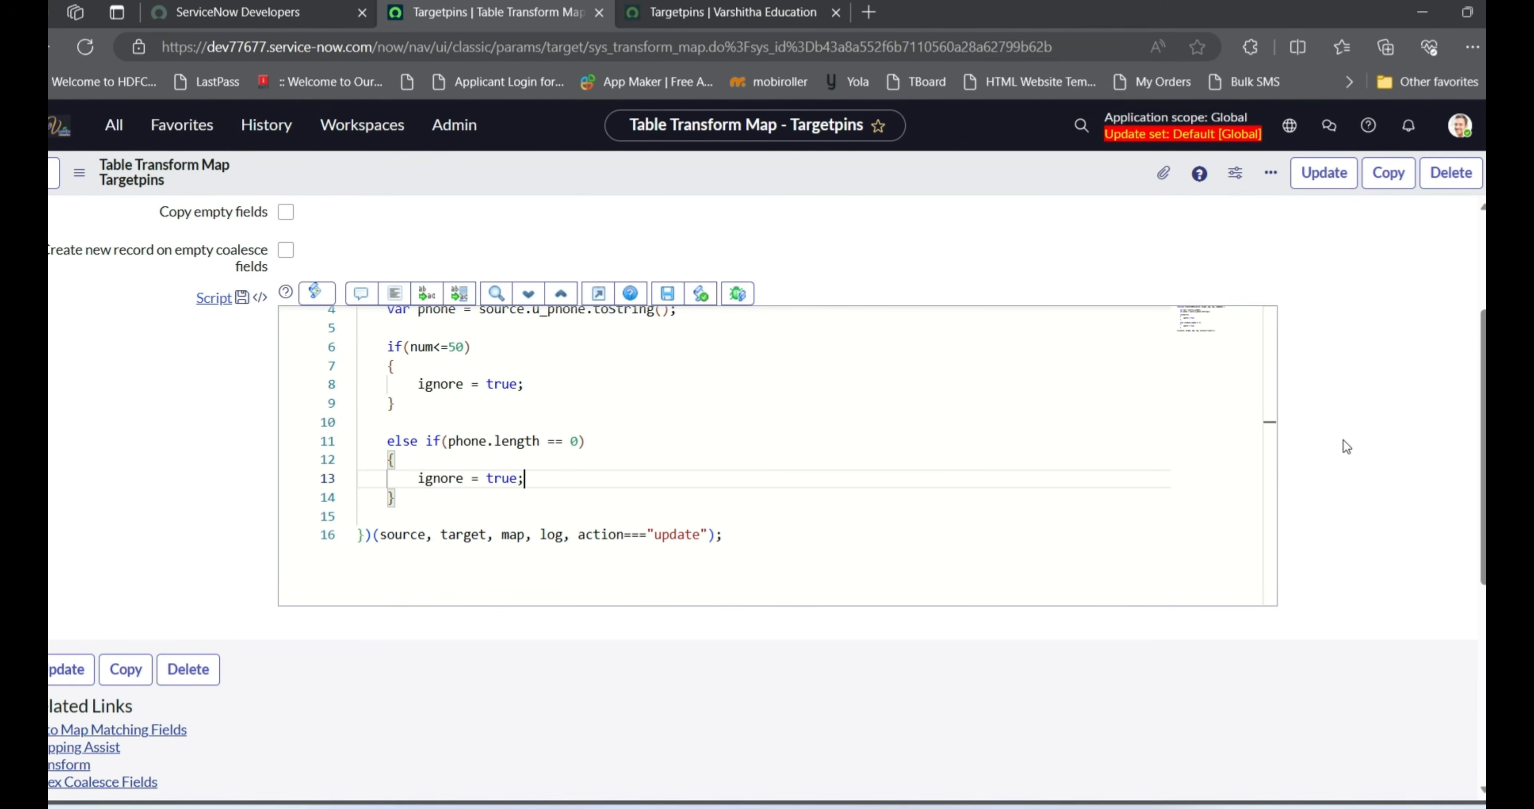
{"action": "scroll", "coordinate": [803, 485], "scroll_direction": "up", "scroll_amount": 3}
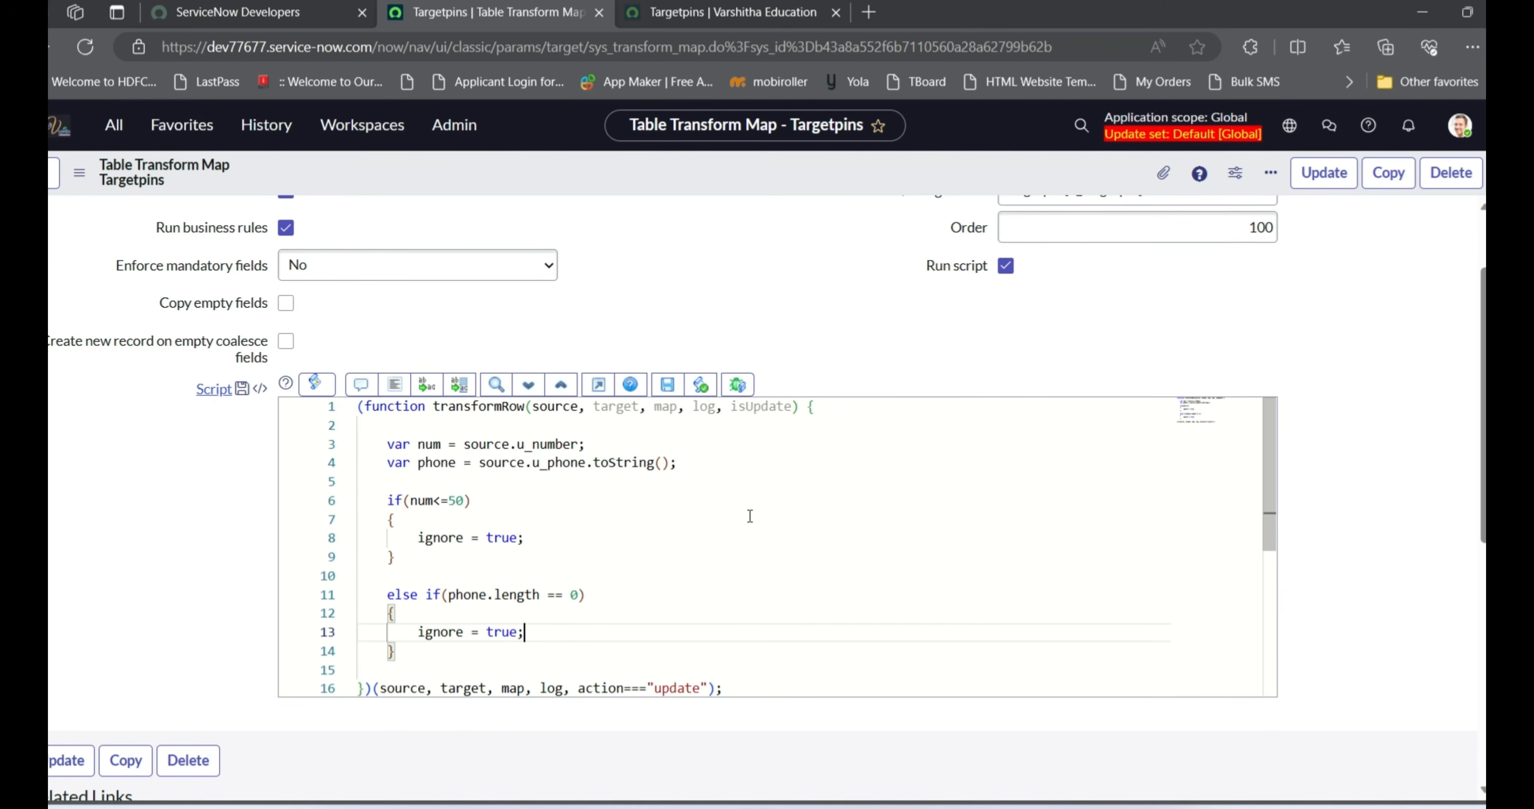
{"action": "mouse_move", "coordinate": [441, 457]}
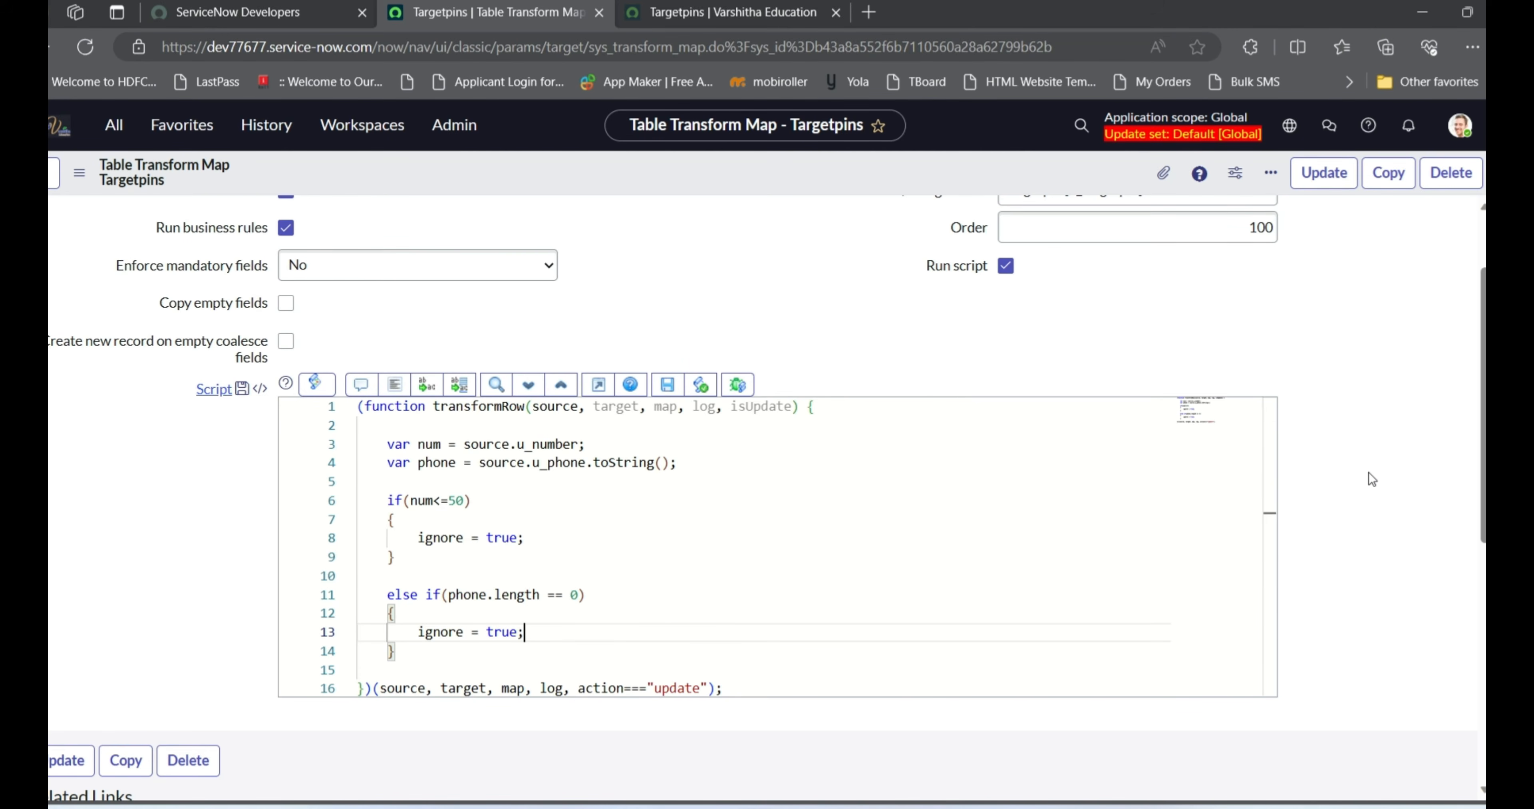
{"action": "scroll", "coordinate": [1367, 472], "scroll_direction": "down", "scroll_amount": 1}
{"action": "scroll", "coordinate": [1367, 468], "scroll_direction": "down", "scroll_amount": 2}
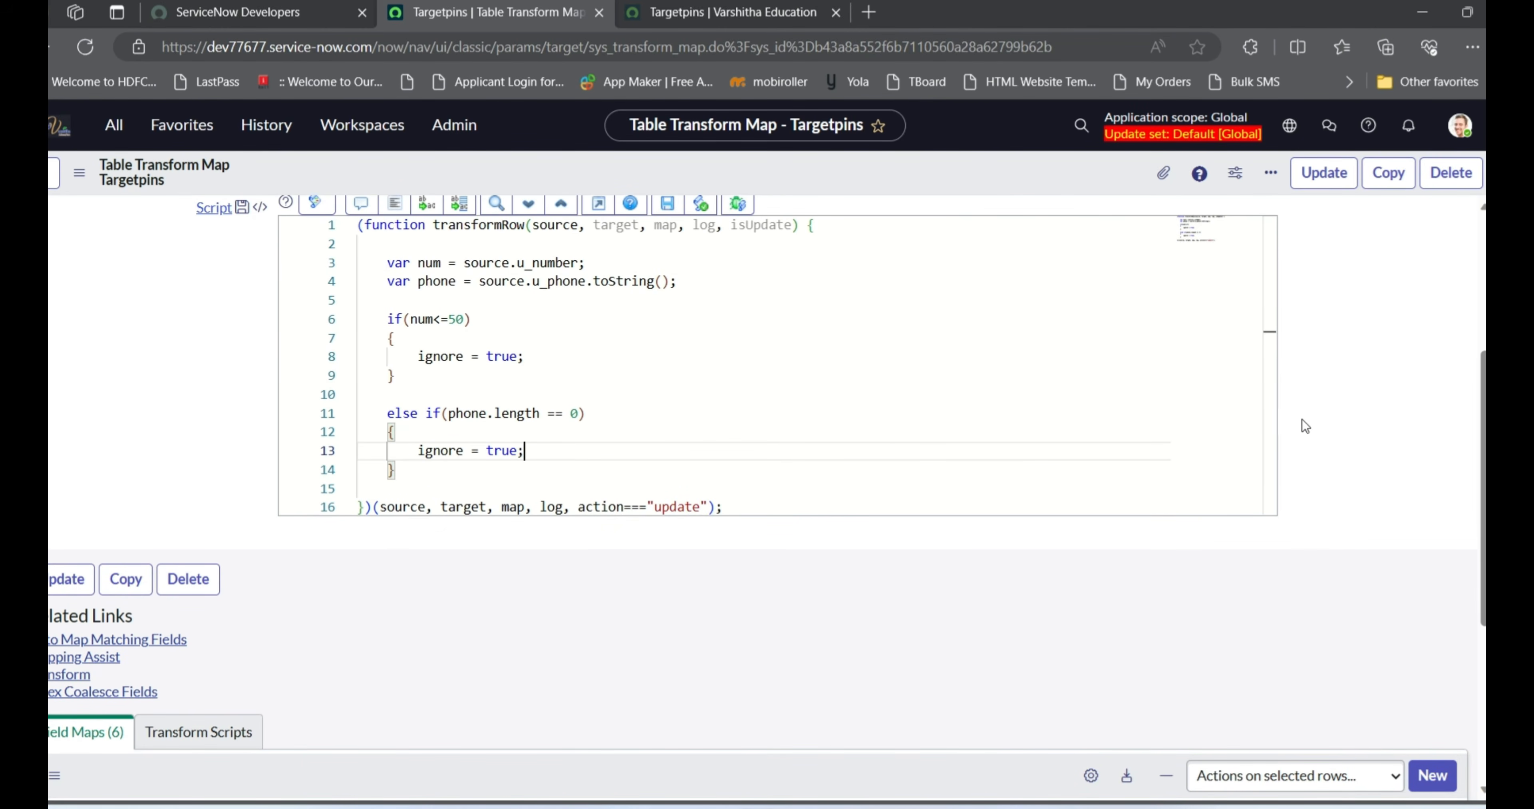
{"action": "scroll", "coordinate": [1342, 390], "scroll_direction": "up", "scroll_amount": 3}
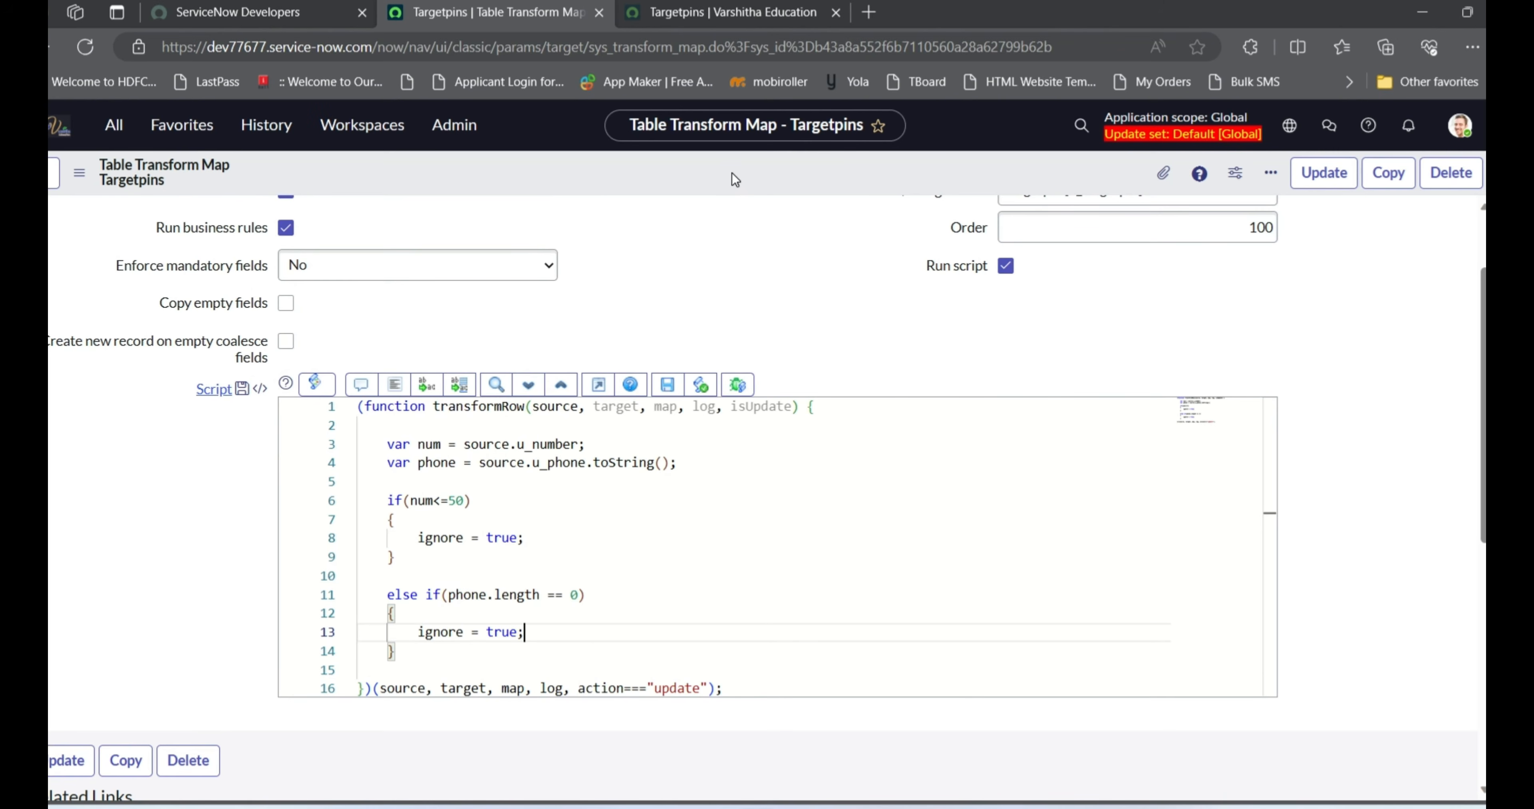
{"action": "right_click", "coordinate": [733, 174]}
{"action": "left_click", "coordinate": [764, 187]}
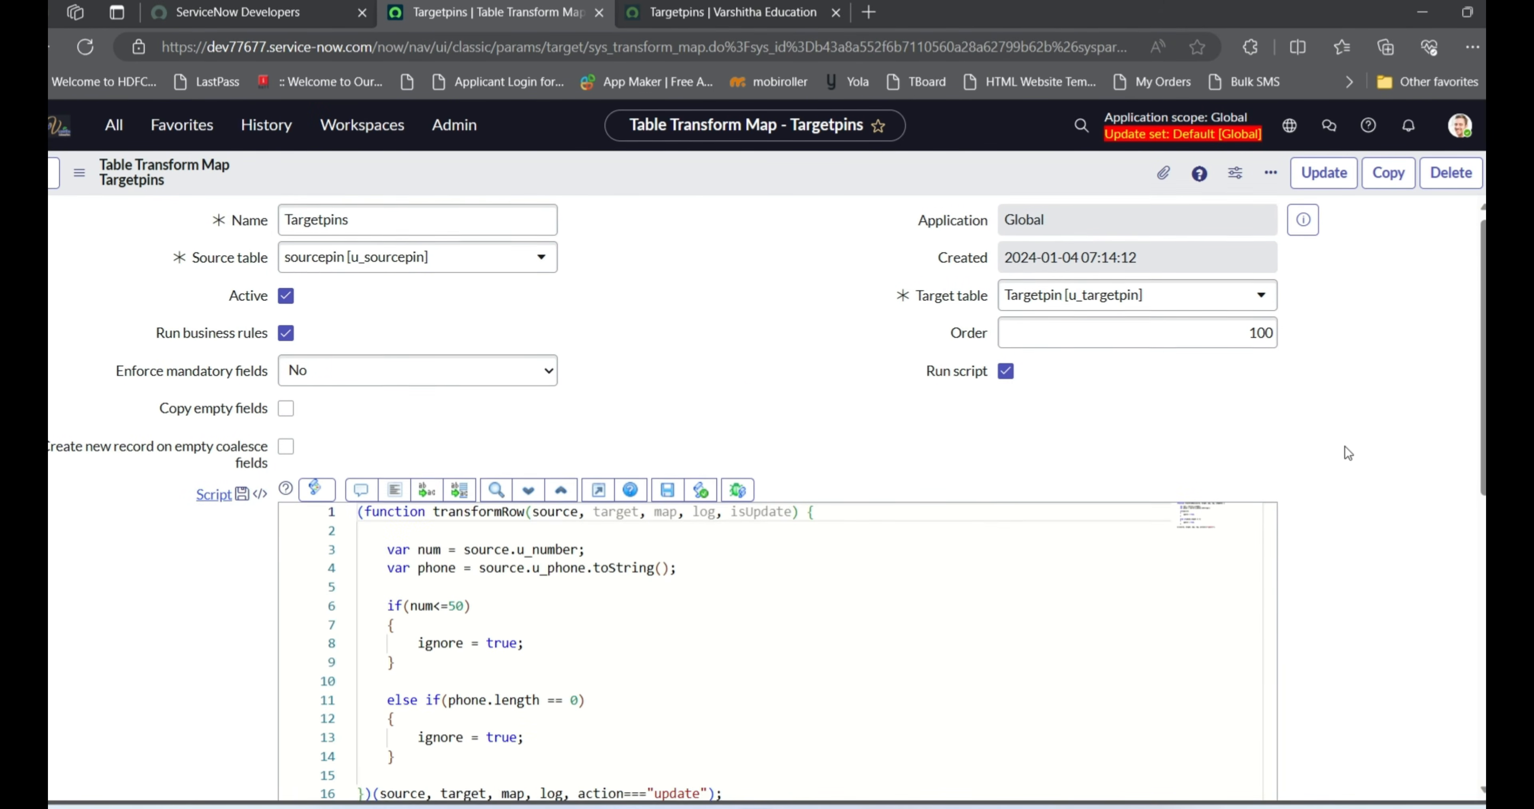
Run the Targetpins transform map on import set ISET0010713
{"action": "scroll", "coordinate": [1346, 444], "scroll_direction": "down", "scroll_amount": 3}
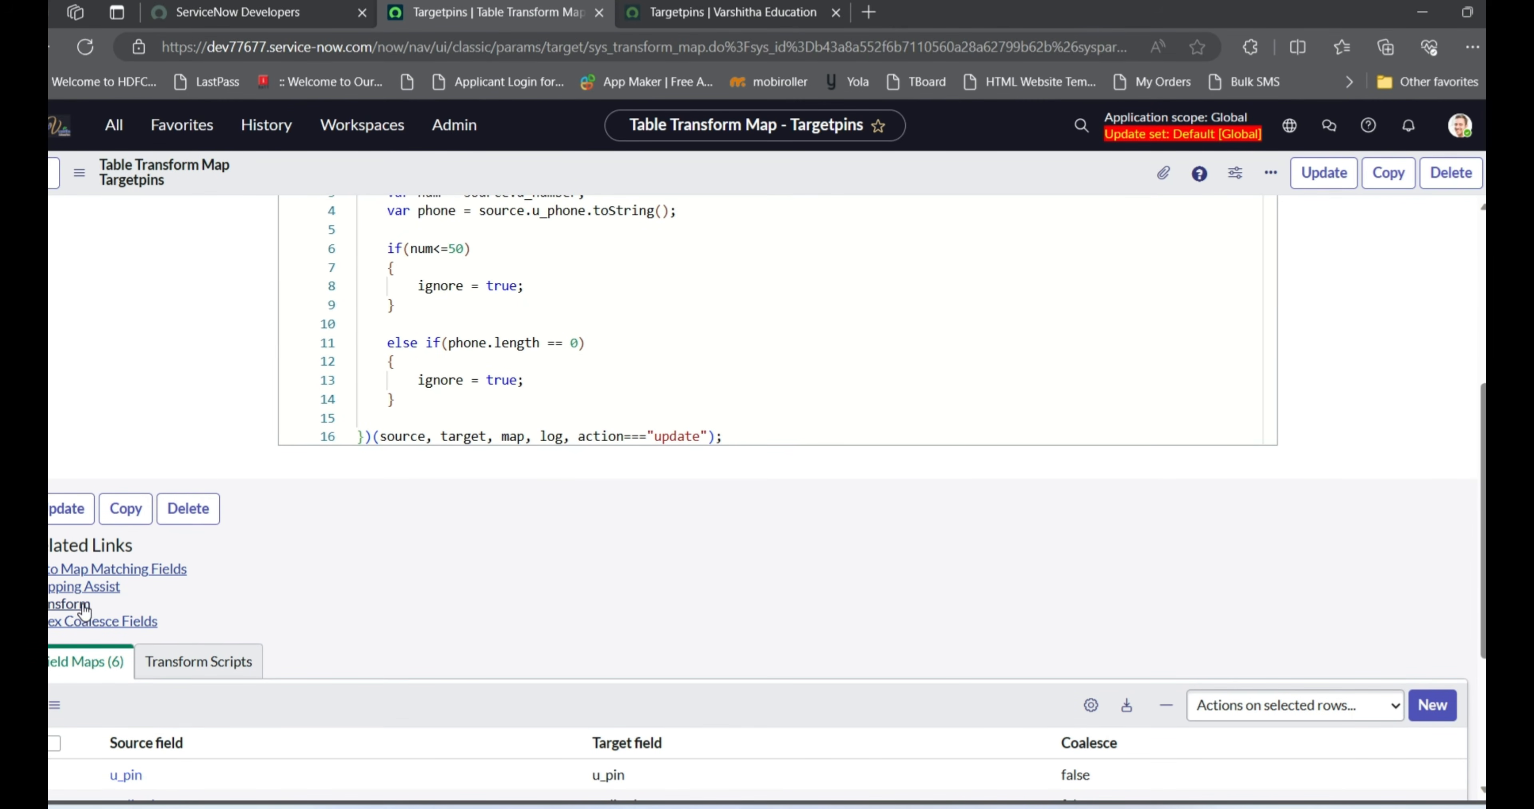
{"action": "left_click", "coordinate": [83, 606]}
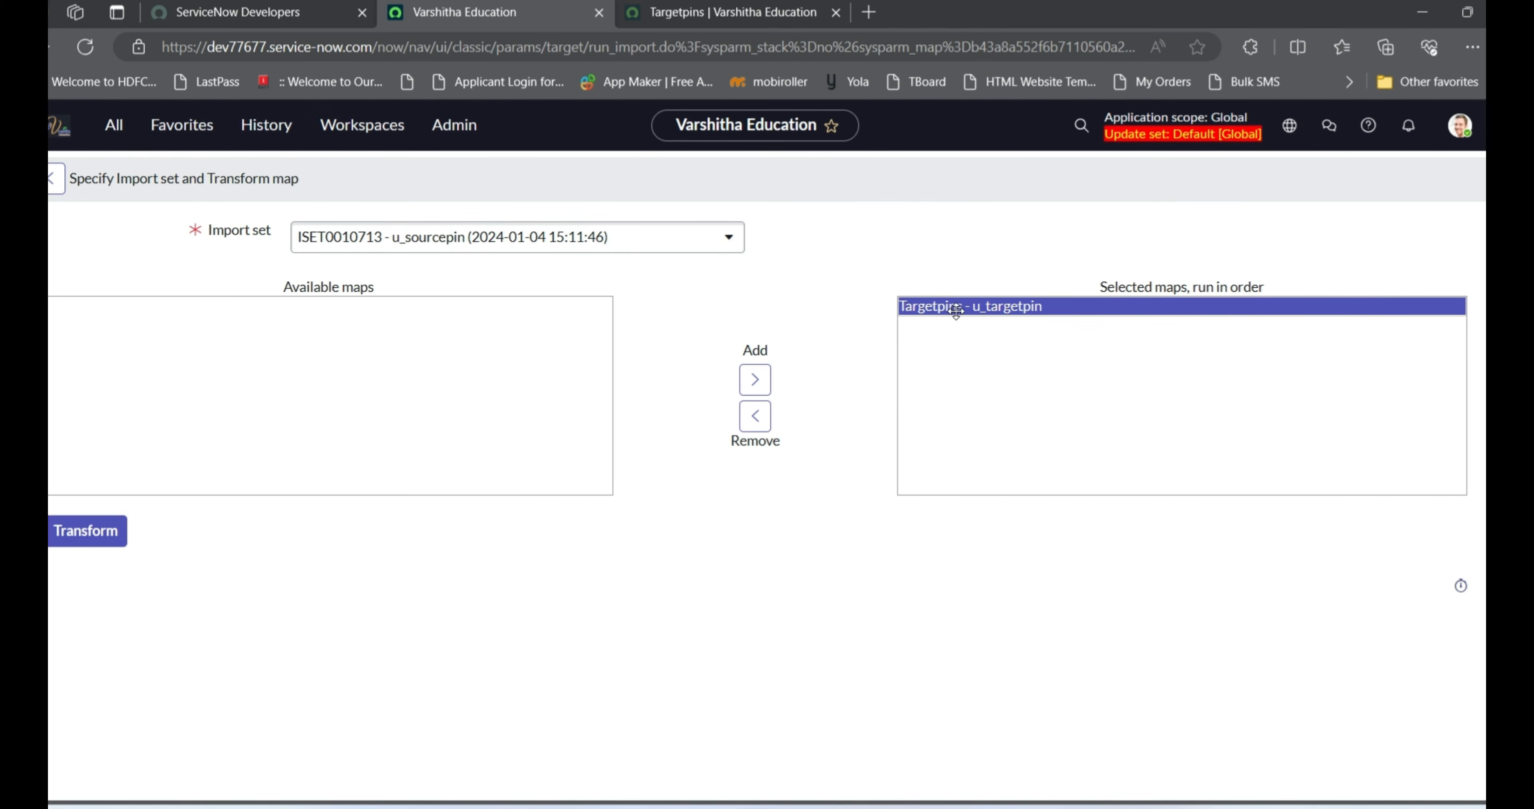
{"action": "left_click", "coordinate": [99, 532]}
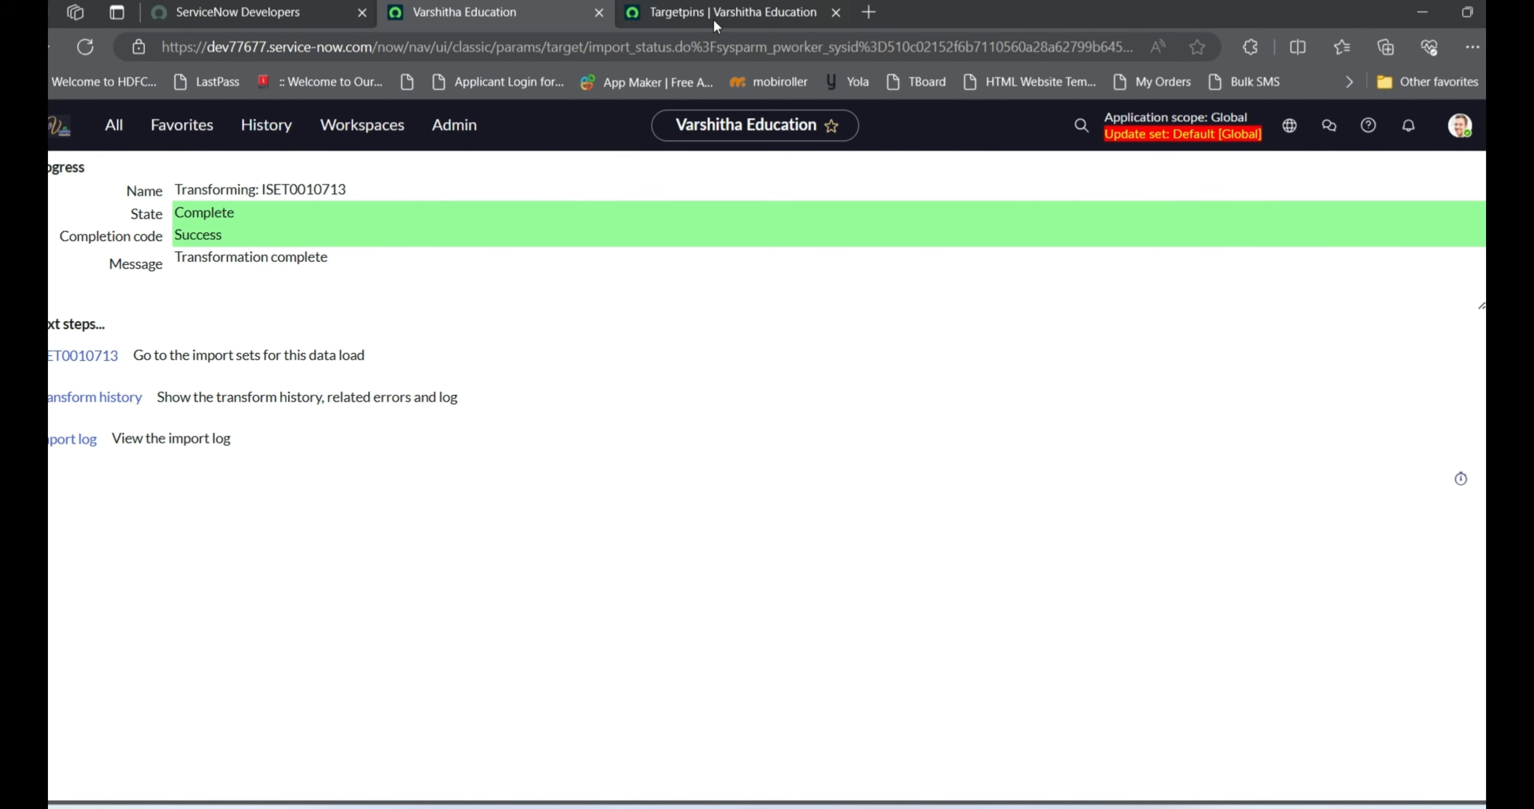
Reload the Targetpins record list and sort it by Number in ascending order
{"action": "left_click", "coordinate": [694, 14]}
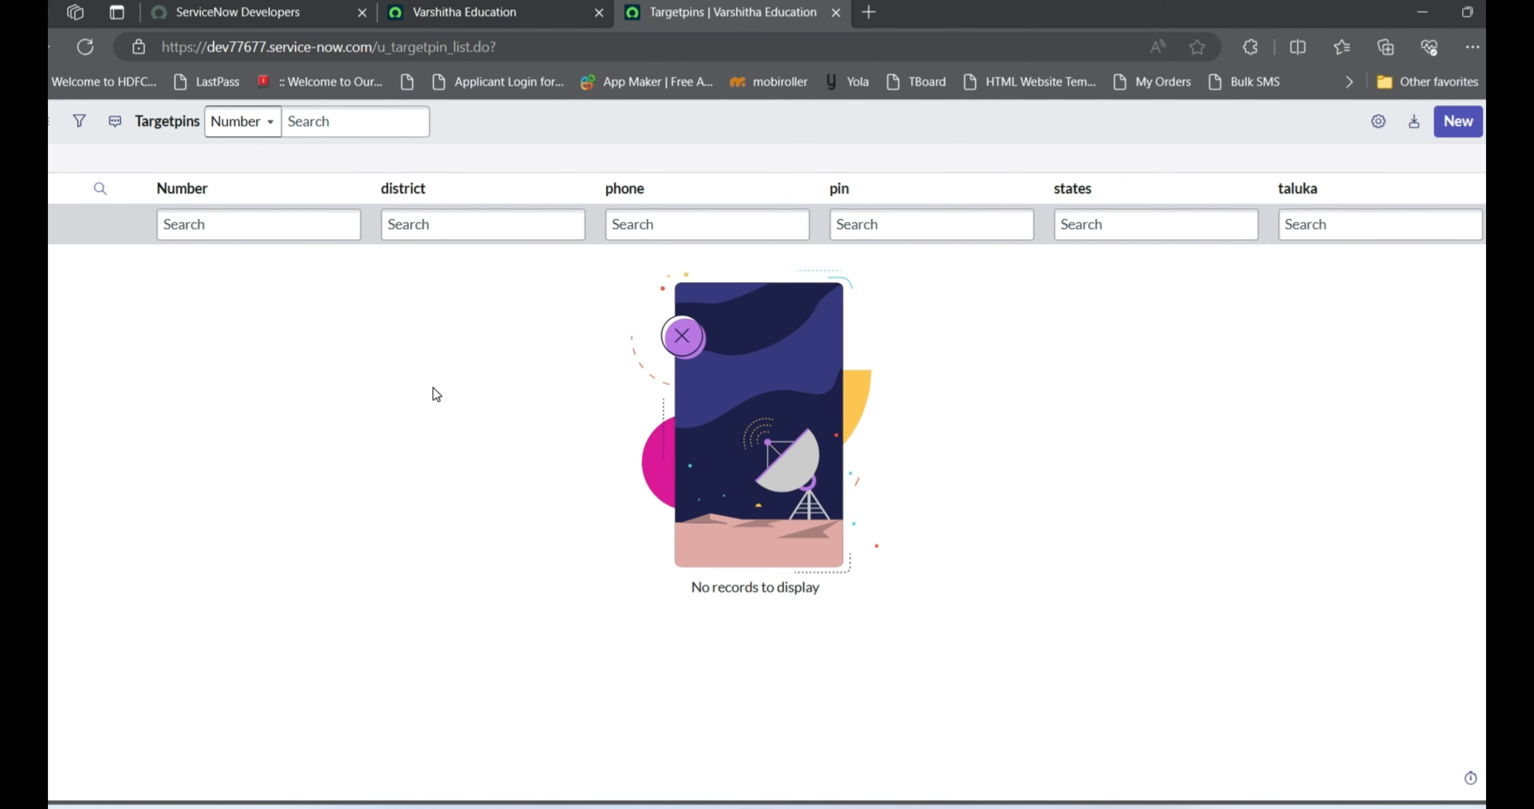
{"action": "left_click", "coordinate": [85, 47]}
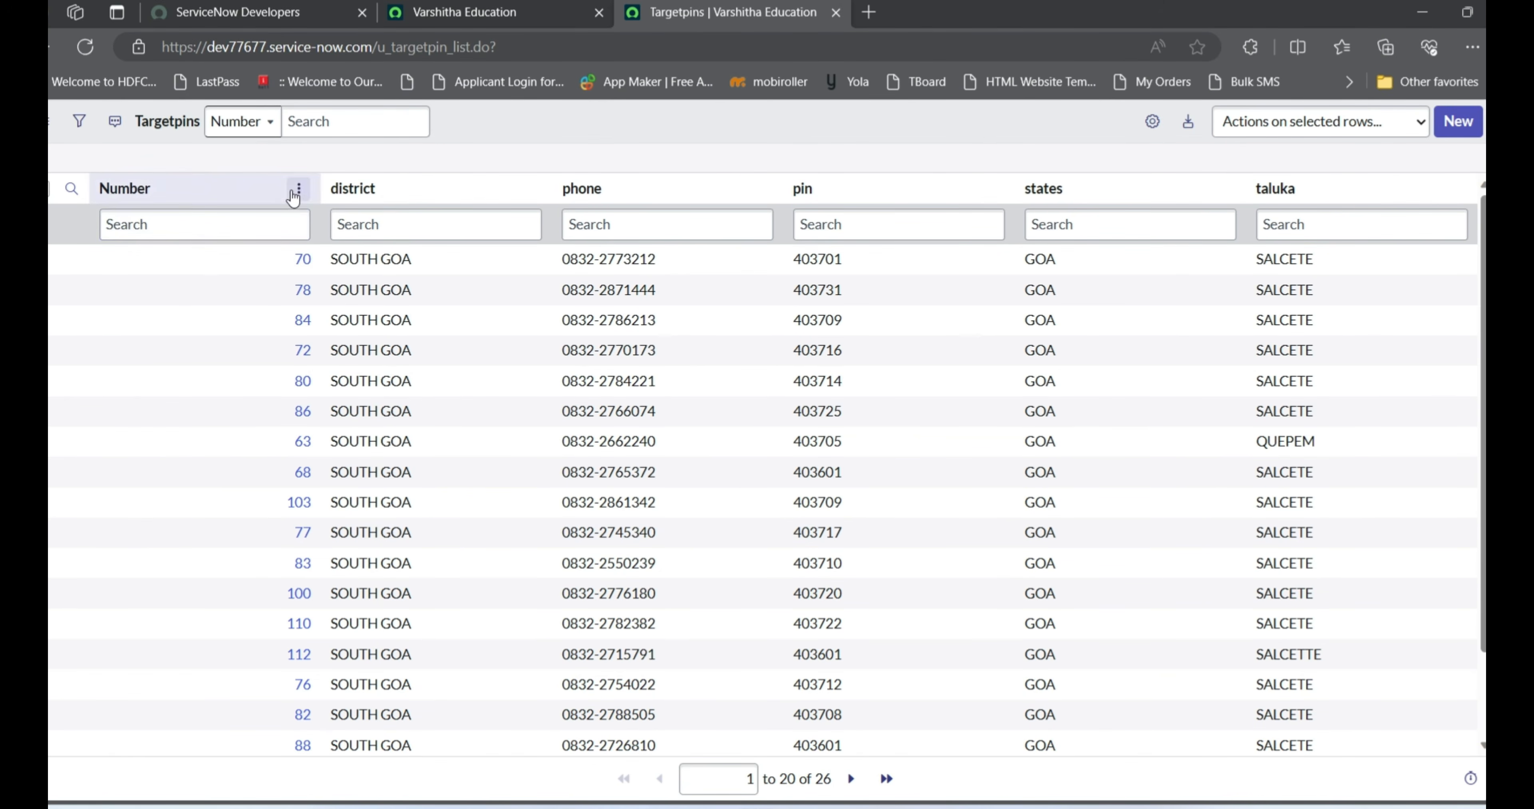
{"action": "left_click", "coordinate": [298, 189]}
{"action": "left_click", "coordinate": [330, 202]}
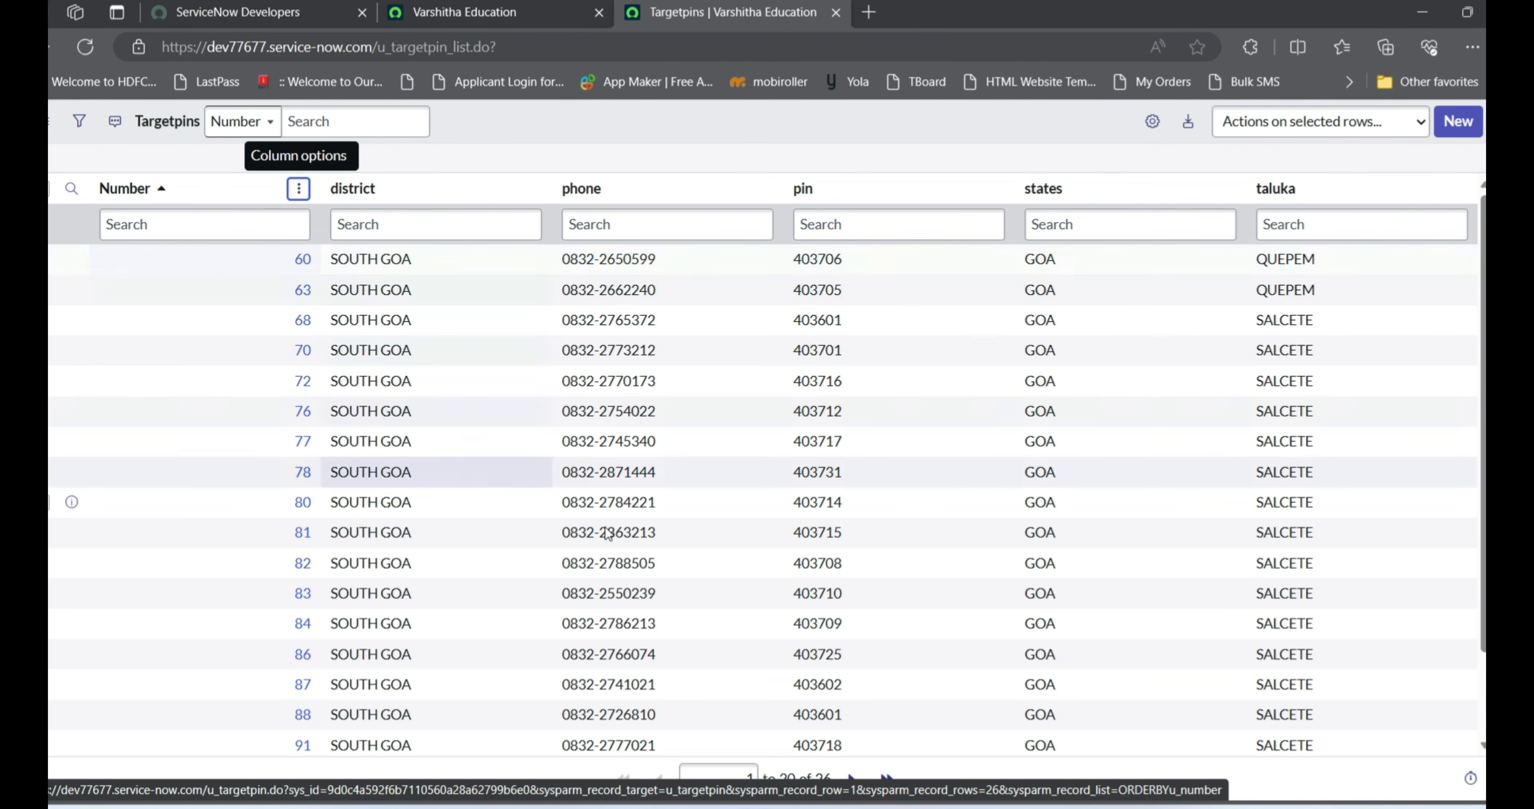
Switch to the GoaPIN workbook in Excel and check the phone cells of records 51, 52, 53 and 60
{"action": "mouse_move", "coordinate": [1148, 808]}
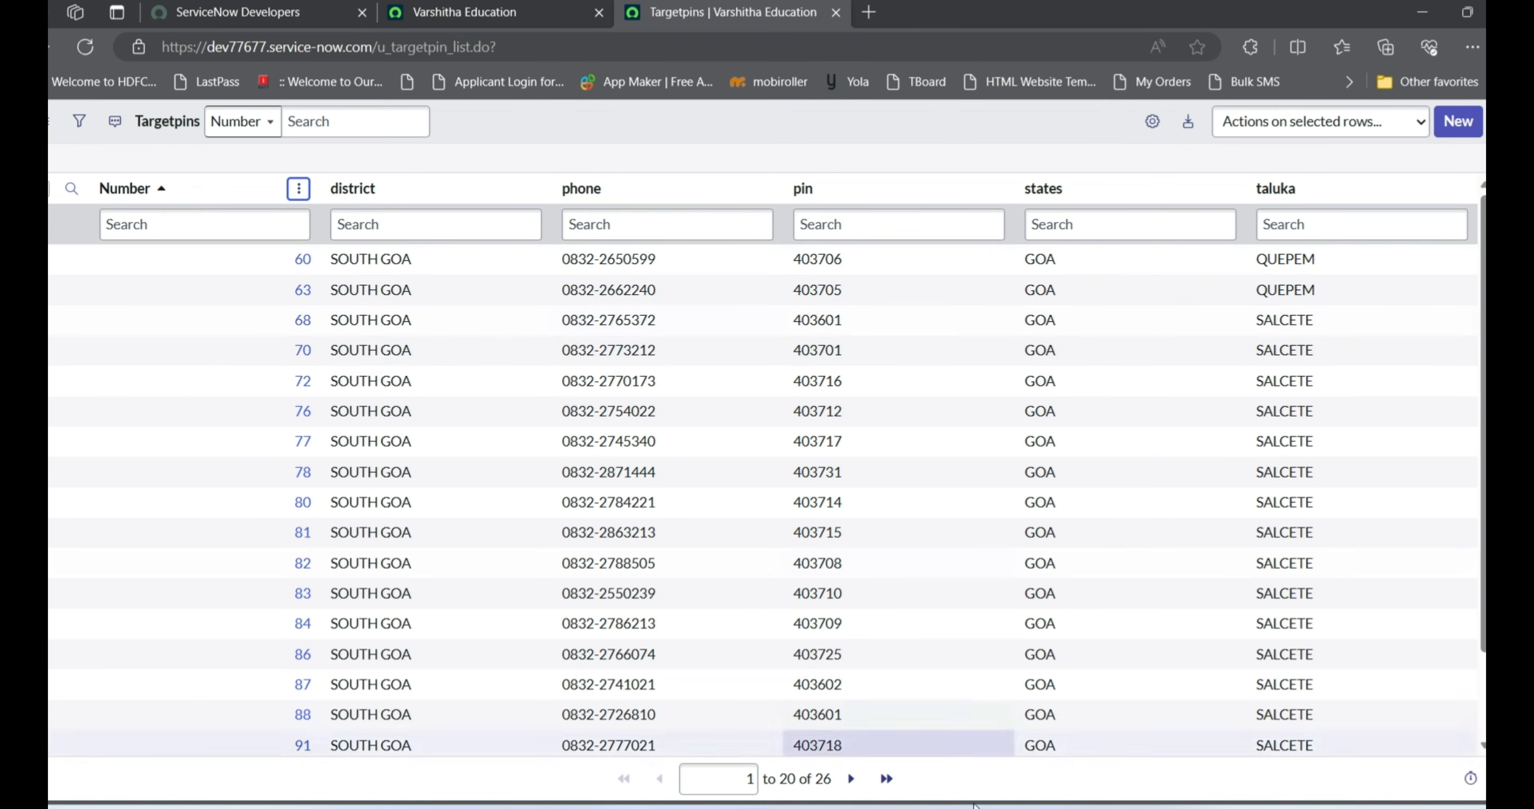
{"action": "left_click", "coordinate": [1105, 807]}
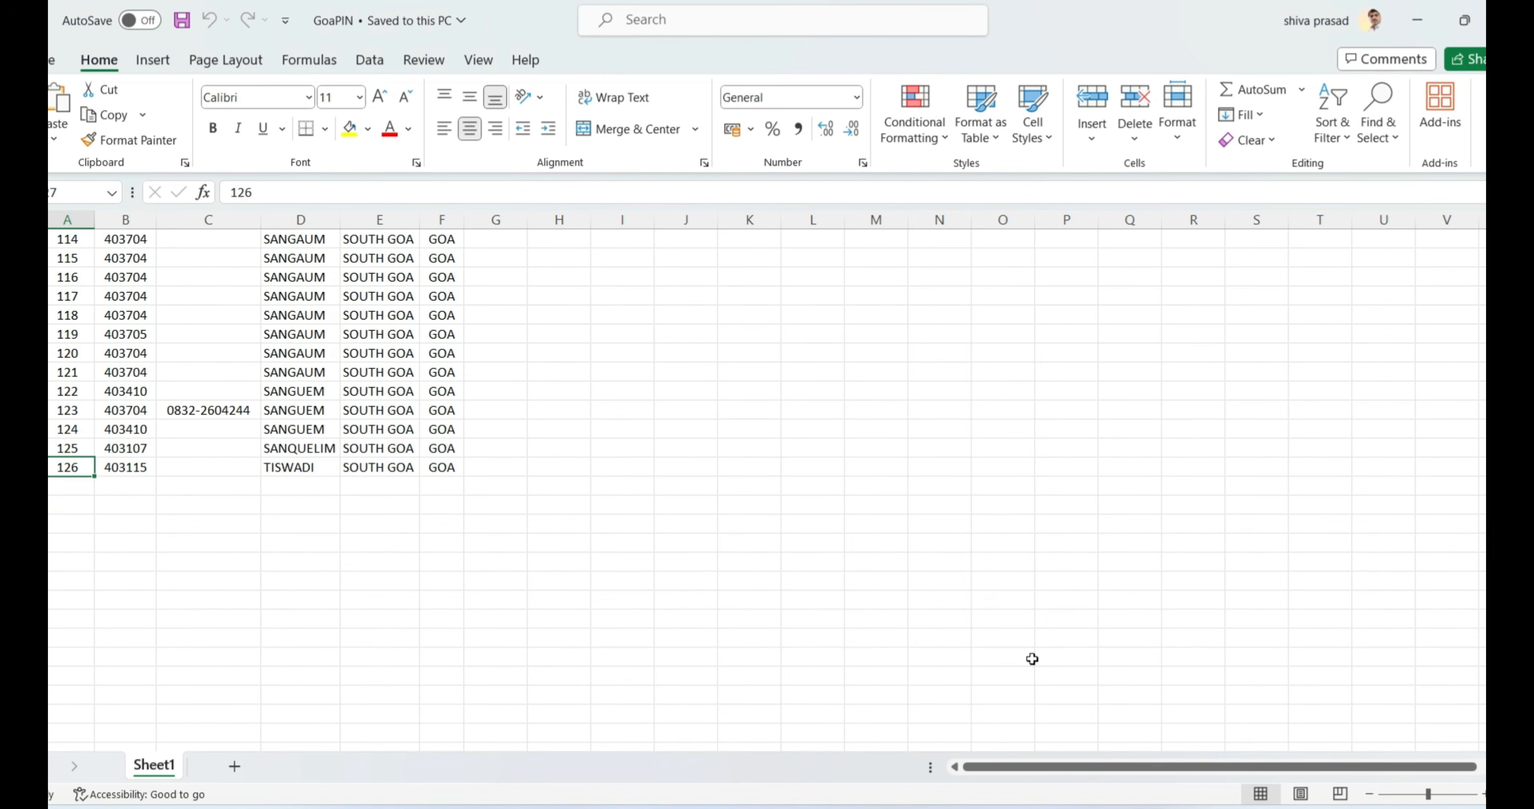
{"action": "scroll", "coordinate": [114, 430], "scroll_direction": "up", "scroll_amount": 13}
{"action": "scroll", "coordinate": [114, 430], "scroll_direction": "up", "scroll_amount": 10}
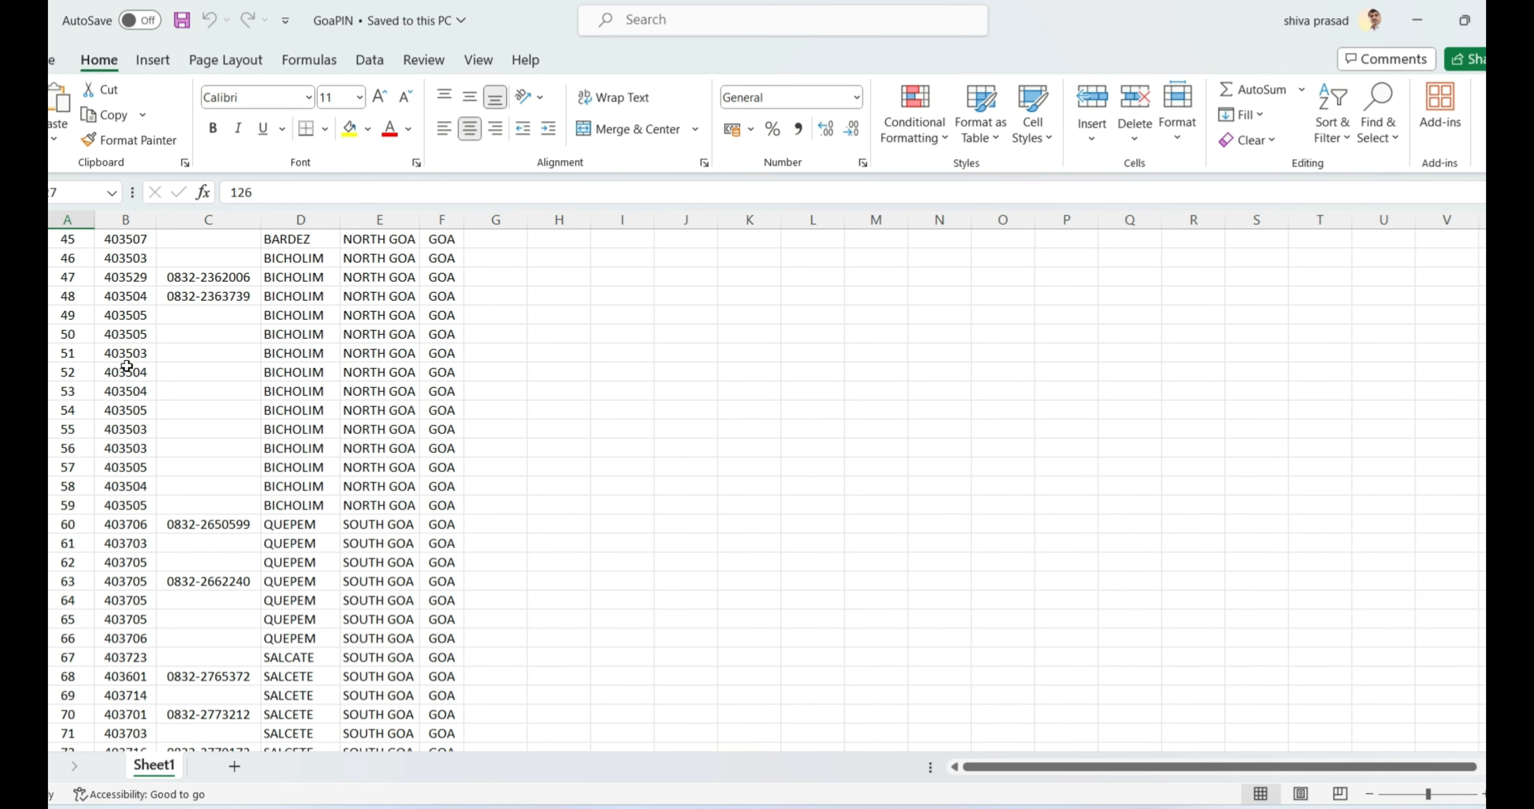
{"action": "left_click", "coordinate": [179, 350]}
{"action": "left_click", "coordinate": [183, 369]}
{"action": "left_click", "coordinate": [187, 395]}
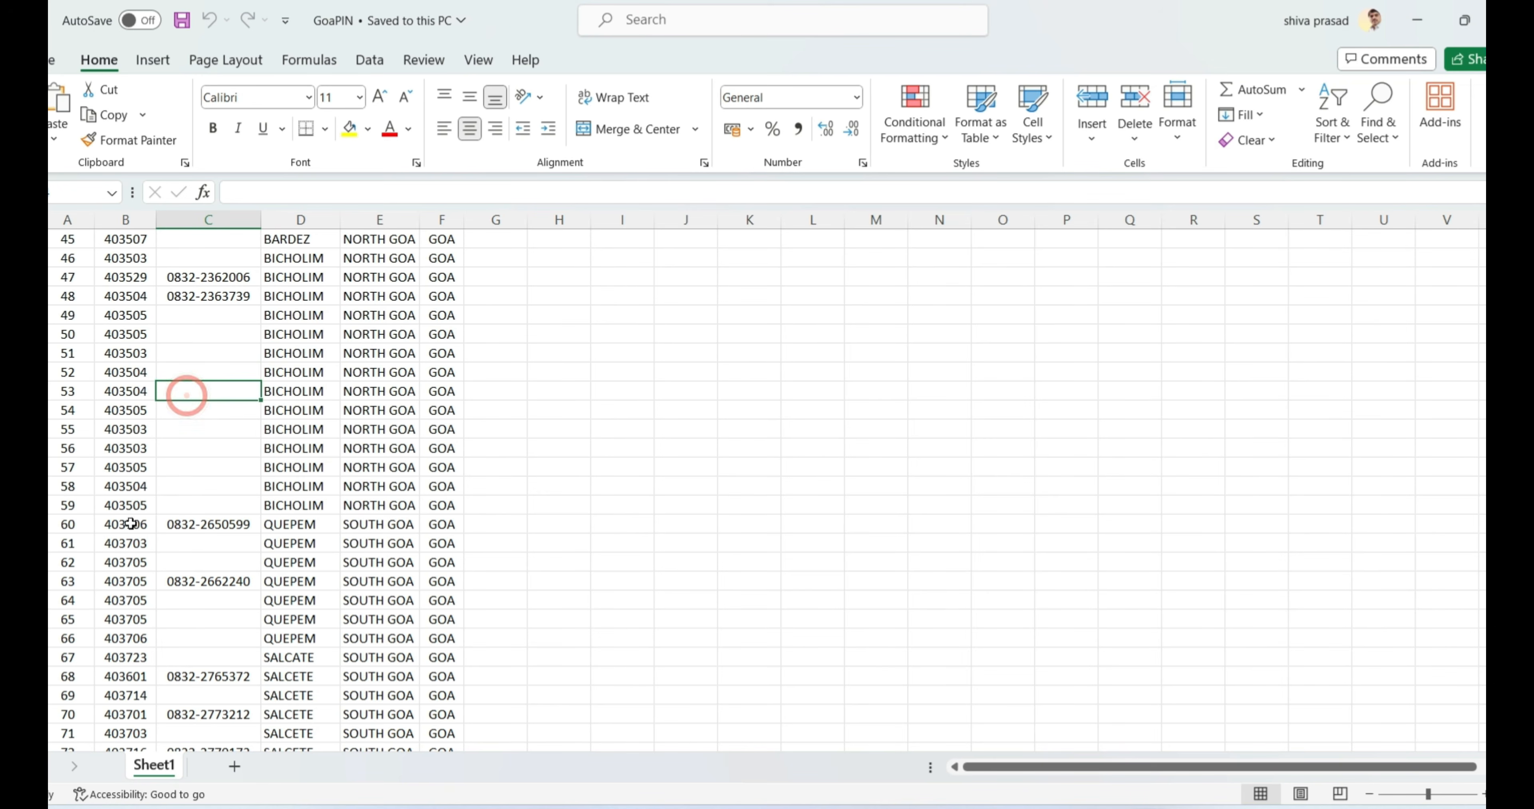
{"action": "left_click", "coordinate": [184, 527]}
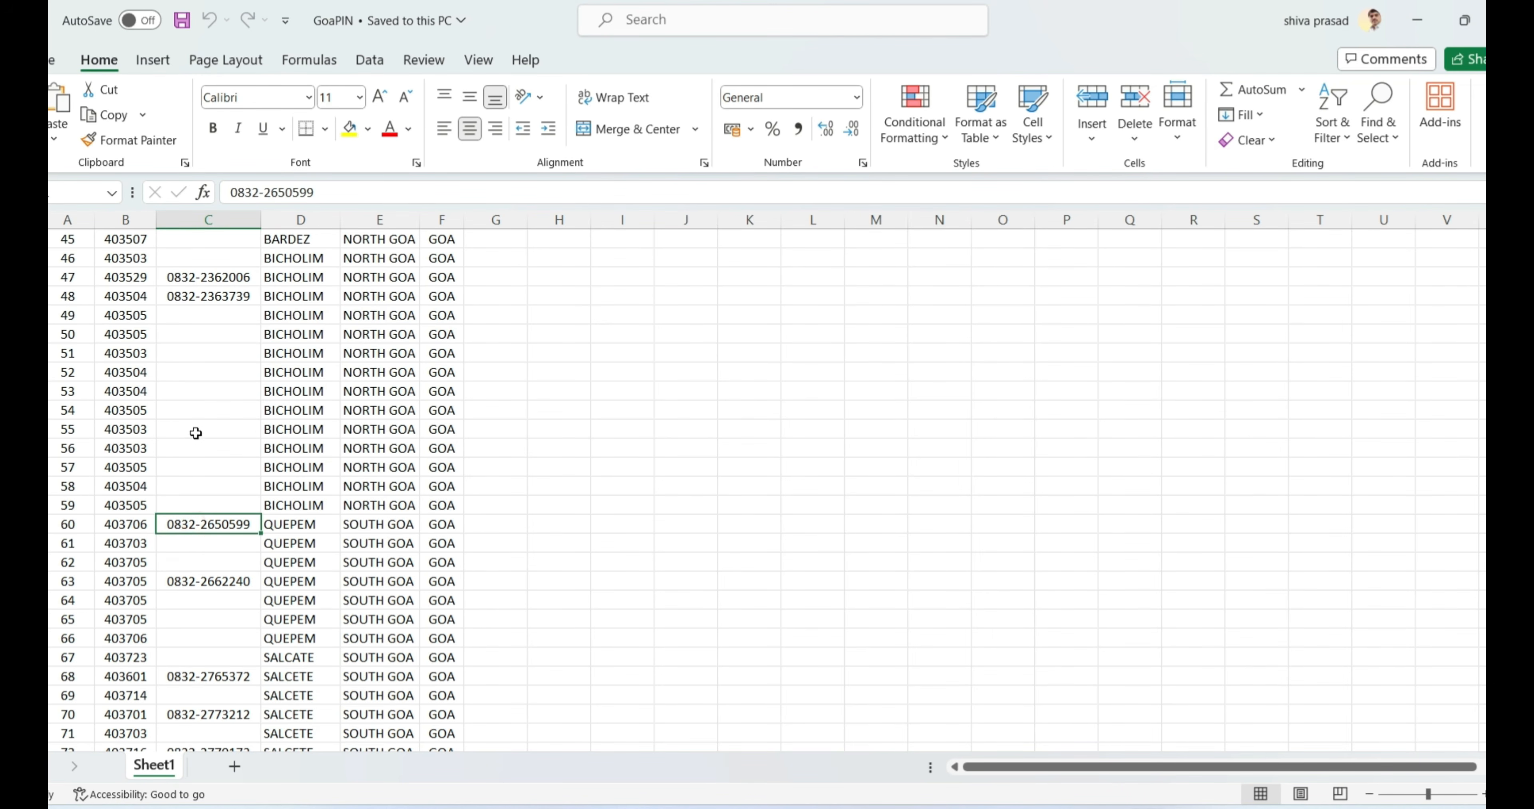
Delete the entire rows of records 1 to 50 from Sheet1, keeping the header row
{"action": "scroll", "coordinate": [191, 429], "scroll_direction": "up", "scroll_amount": 15}
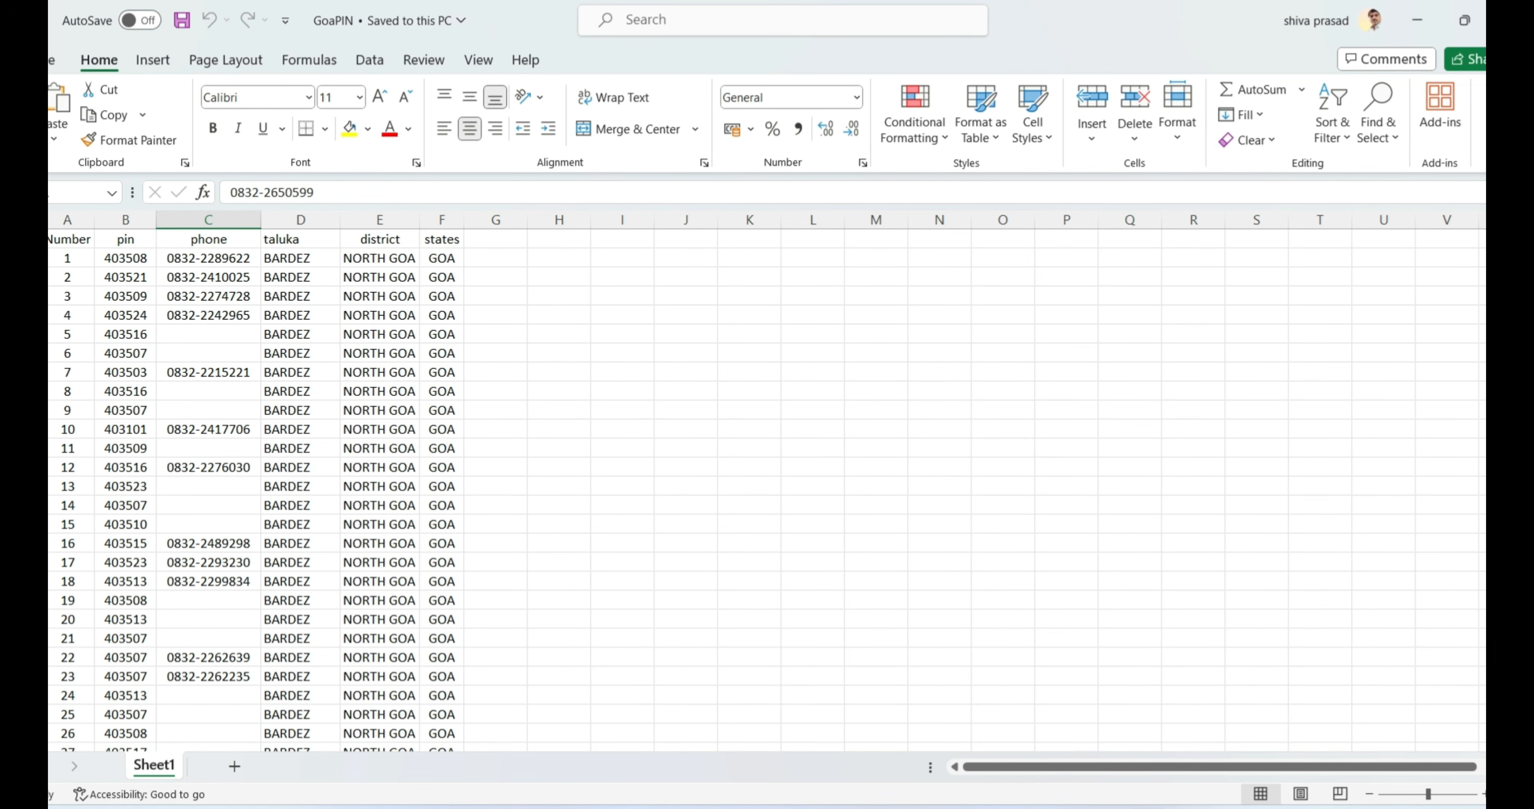
{"action": "left_click", "coordinate": [50, 258]}
{"action": "key", "text": "shift+Down"}
{"action": "key", "text": "shift+Down"}
{"action": "key", "text": "shift+Down"}
{"action": "key", "text": "shift+Down"}
{"action": "key", "text": "shift+Down"}
{"action": "key", "text": "shift+Down"}
{"action": "key", "text": "shift+Down"}
{"action": "key", "text": "shift+Down"}
{"action": "key", "text": "shift+Down"}
{"action": "key", "text": "shift+Down"}
{"action": "key", "text": "shift+Down"}
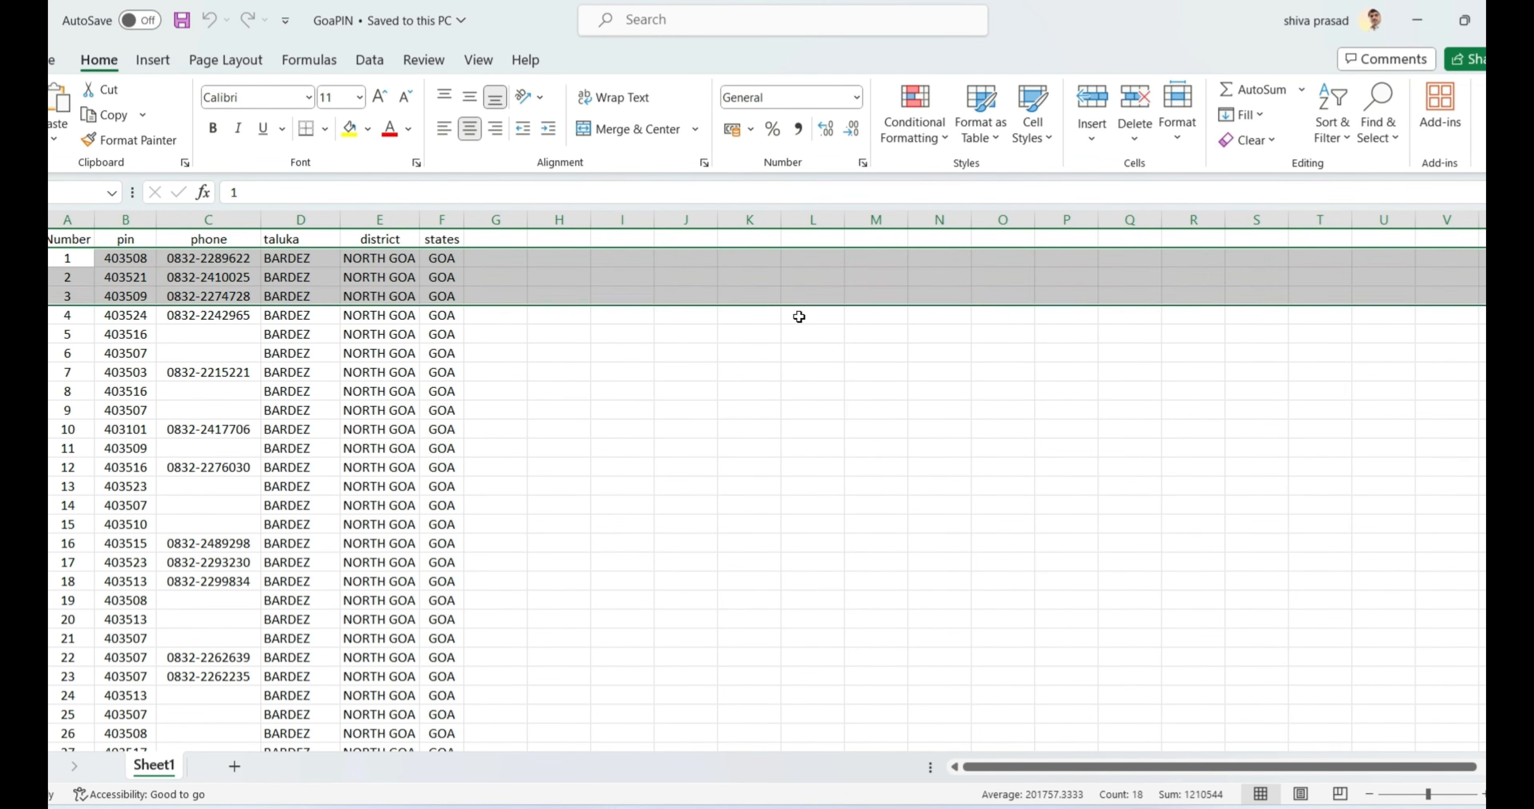
{"action": "key", "text": "shift+Down"}
{"action": "key", "text": "shift+Down"}
{"action": "key", "text": "shift+Down"}
{"action": "key", "text": "shift+Down"}
{"action": "key", "text": "shift+Down"}
{"action": "key", "text": "shift+Down"}
{"action": "key", "text": "shift+Down"}
{"action": "key", "text": "shift+Down"}
{"action": "key", "text": "shift+Down"}
{"action": "key", "text": "shift+Down"}
{"action": "key", "text": "shift+Down"}
{"action": "key", "text": "shift+Down"}
{"action": "key", "text": "shift+Down"}
{"action": "key", "text": "shift+Down"}
{"action": "key", "text": "shift+Down"}
{"action": "key", "text": "shift+Down"}
{"action": "key", "text": "shift+Down"}
{"action": "key", "text": "shift+Down"}
{"action": "key", "text": "shift+Down"}
{"action": "key", "text": "shift+Down"}
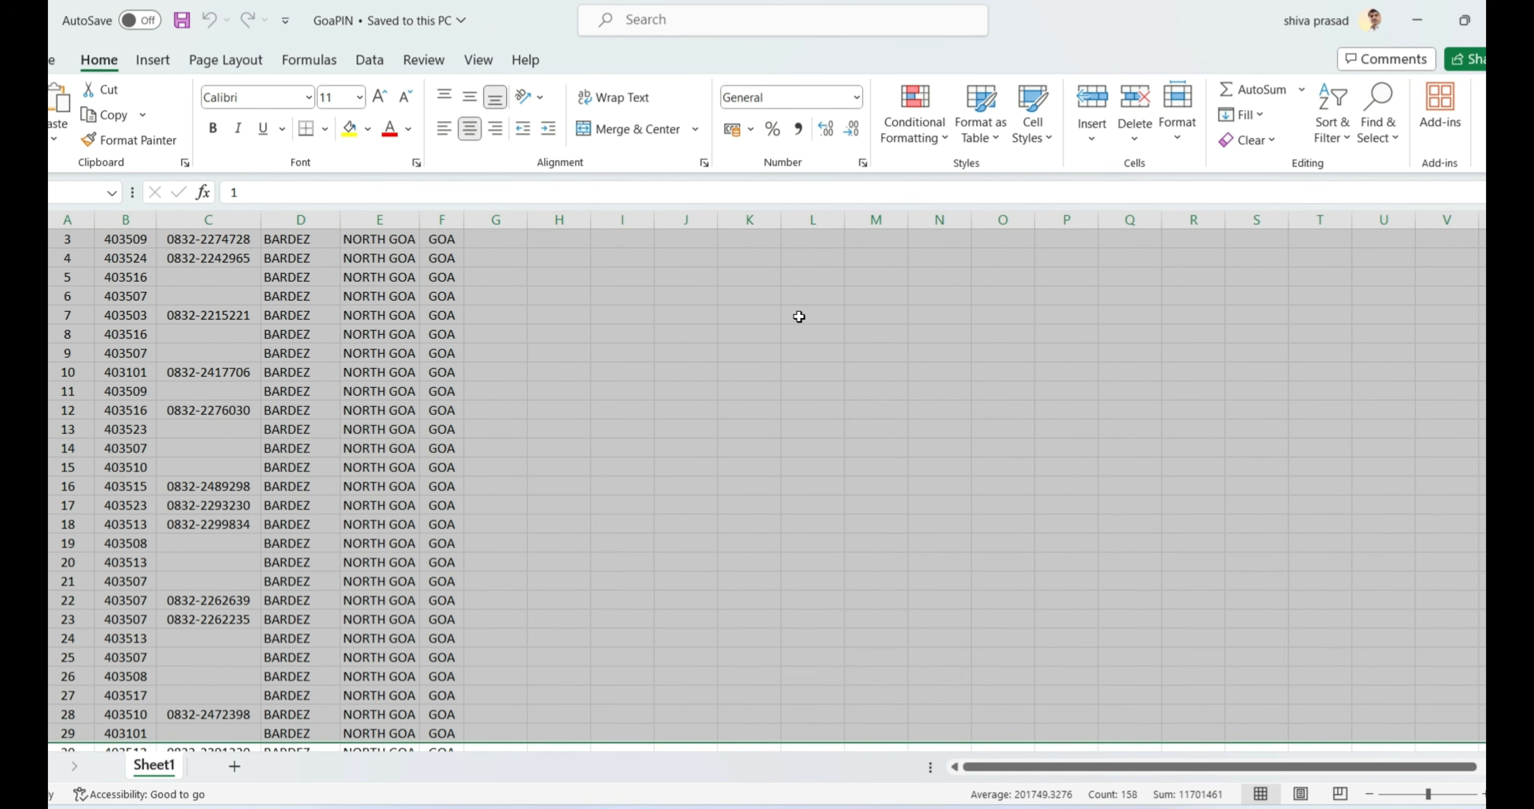
{"action": "key", "text": "shift+Down"}
{"action": "key", "text": "shift+Down"}
{"action": "key", "text": "shift+Down"}
{"action": "key", "text": "shift+Down"}
{"action": "key", "text": "shift+Down"}
{"action": "key", "text": "shift+Down"}
{"action": "key", "text": "shift+Down"}
{"action": "key", "text": "shift+Down"}
{"action": "key", "text": "shift+Down"}
{"action": "key", "text": "shift+Down"}
{"action": "key", "text": "shift+Down"}
{"action": "key", "text": "shift+Down"}
{"action": "key", "text": "shift+Down"}
{"action": "key", "text": "shift+Down"}
{"action": "key", "text": "shift+Down"}
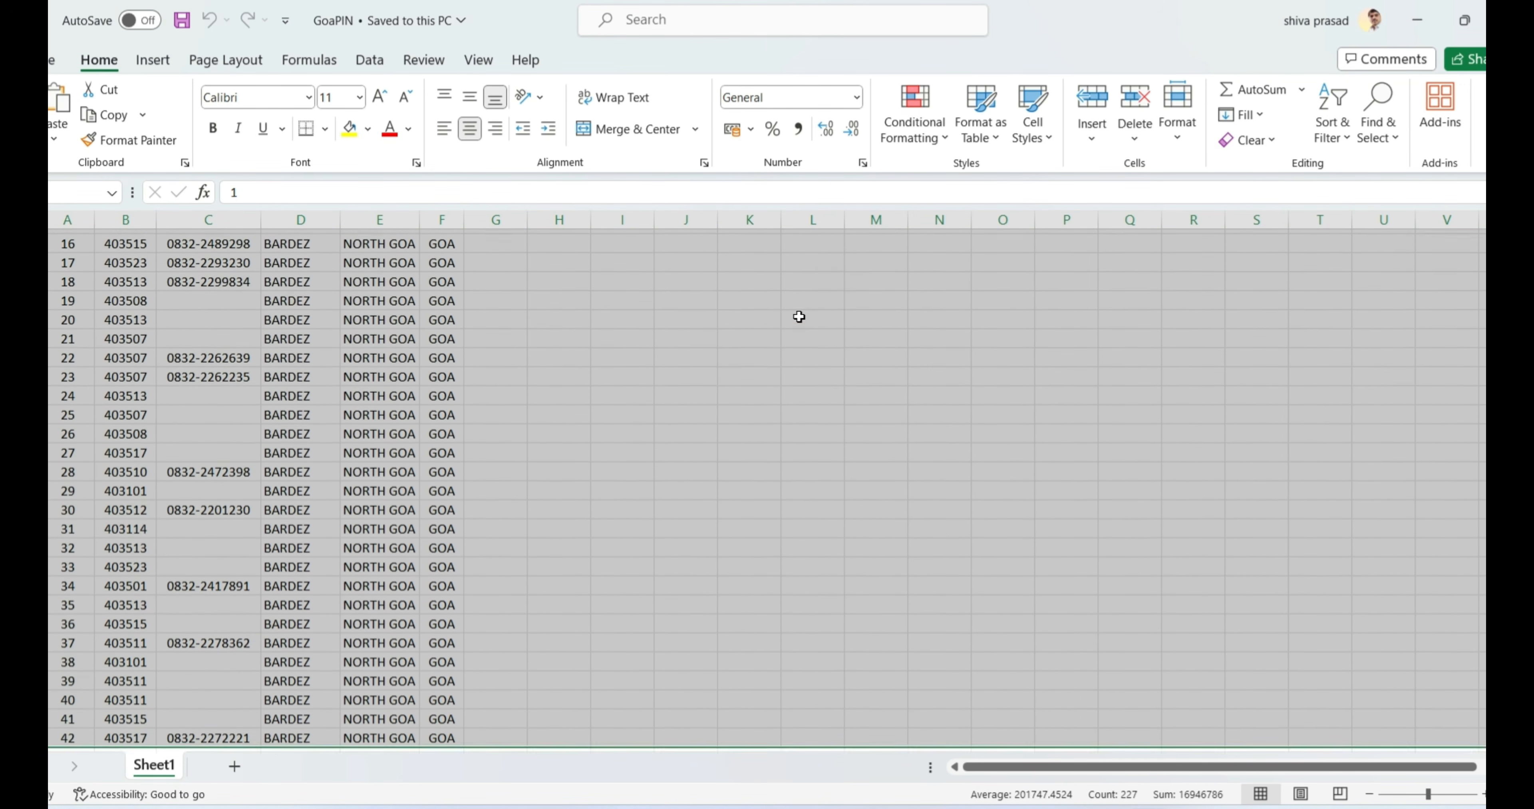
{"action": "key", "text": "shift+Up"}
{"action": "key", "text": "shift+Up"}
{"action": "key", "text": "shift+Up"}
{"action": "key", "text": "shift+Up"}
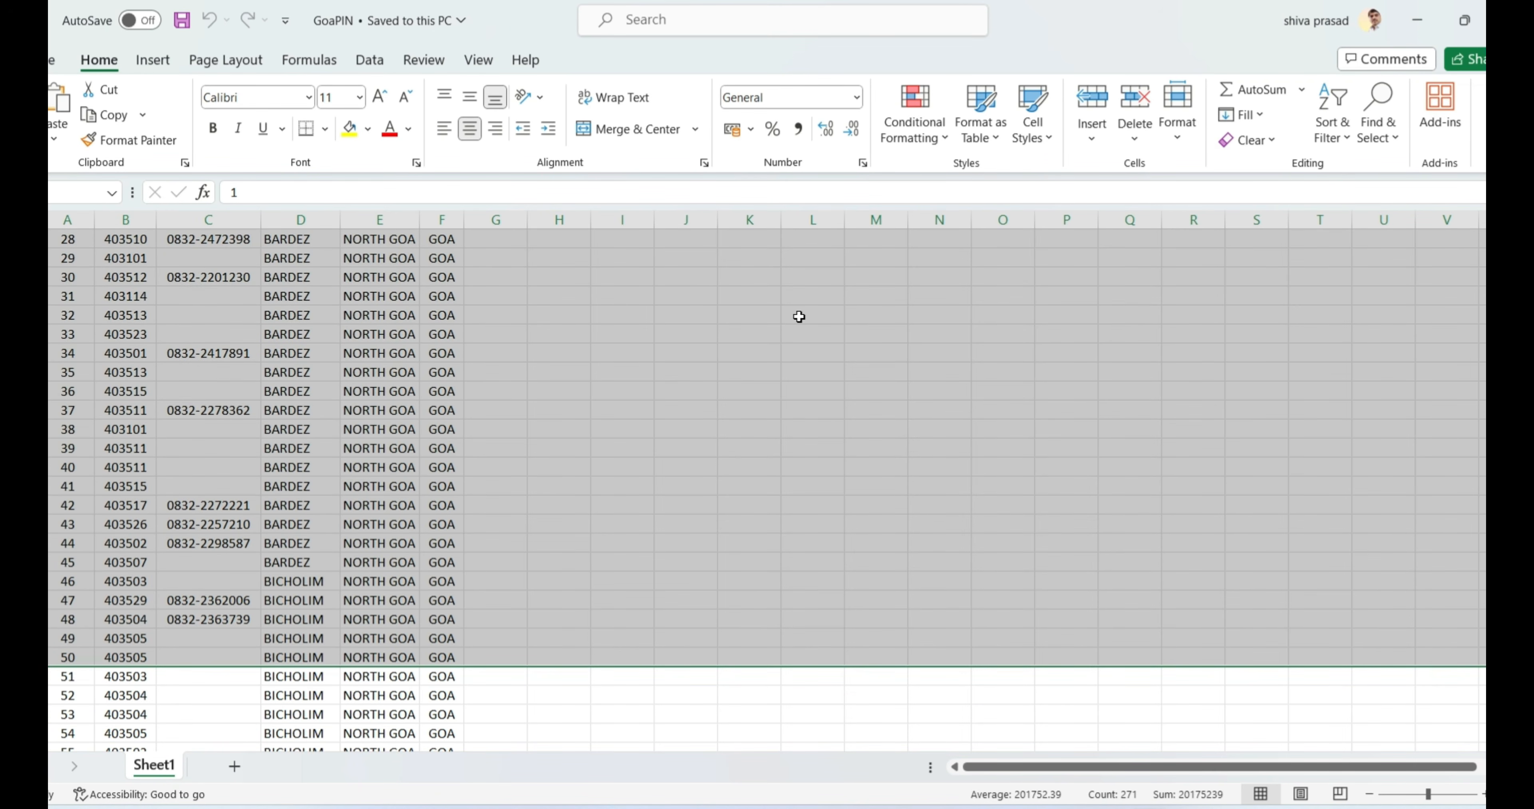
{"action": "key", "text": "Delete"}
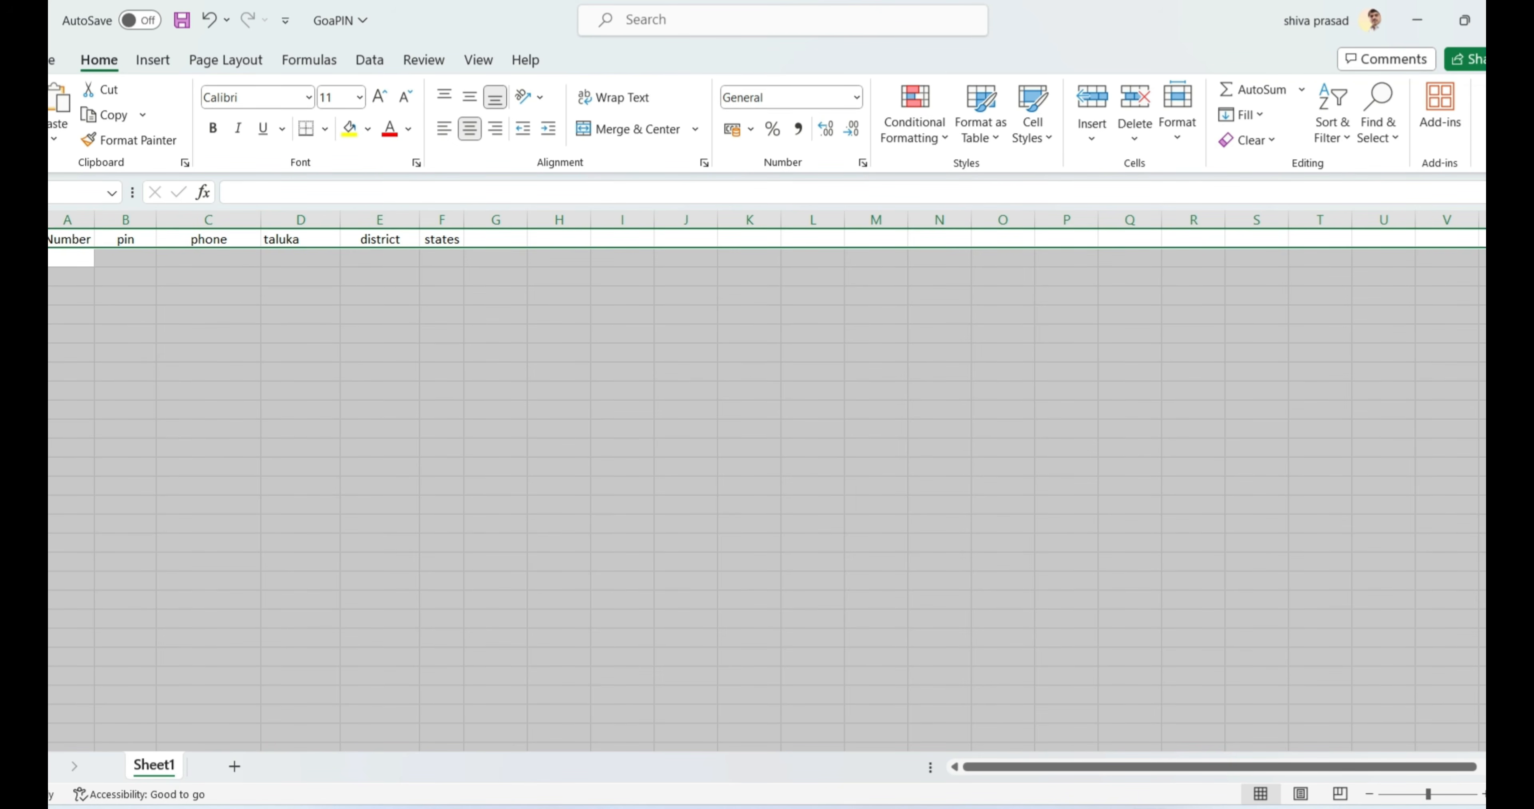
{"action": "right_click", "coordinate": [31, 332]}
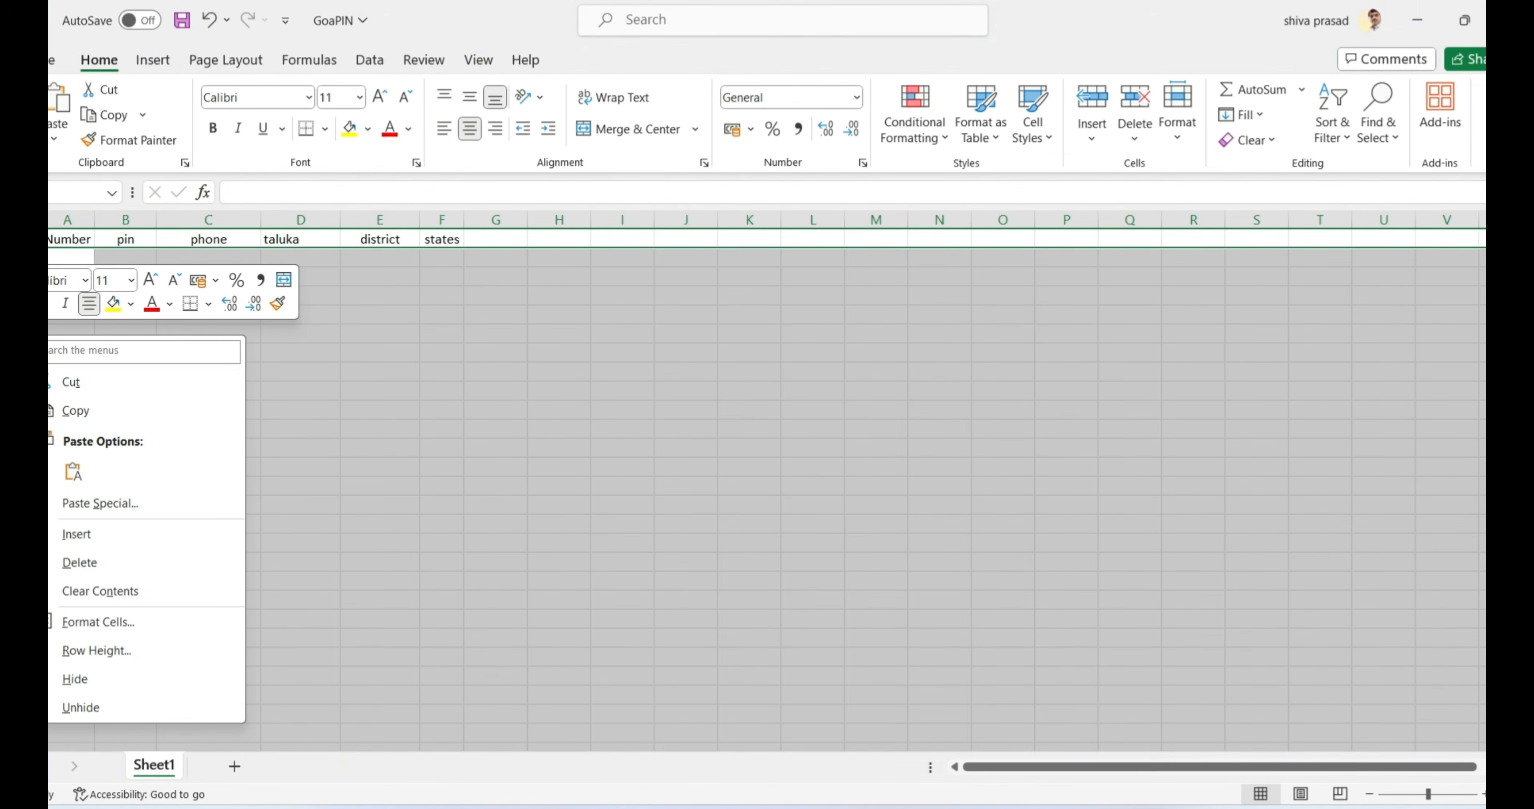
{"action": "left_click", "coordinate": [91, 564]}
{"action": "left_click", "coordinate": [738, 378]}
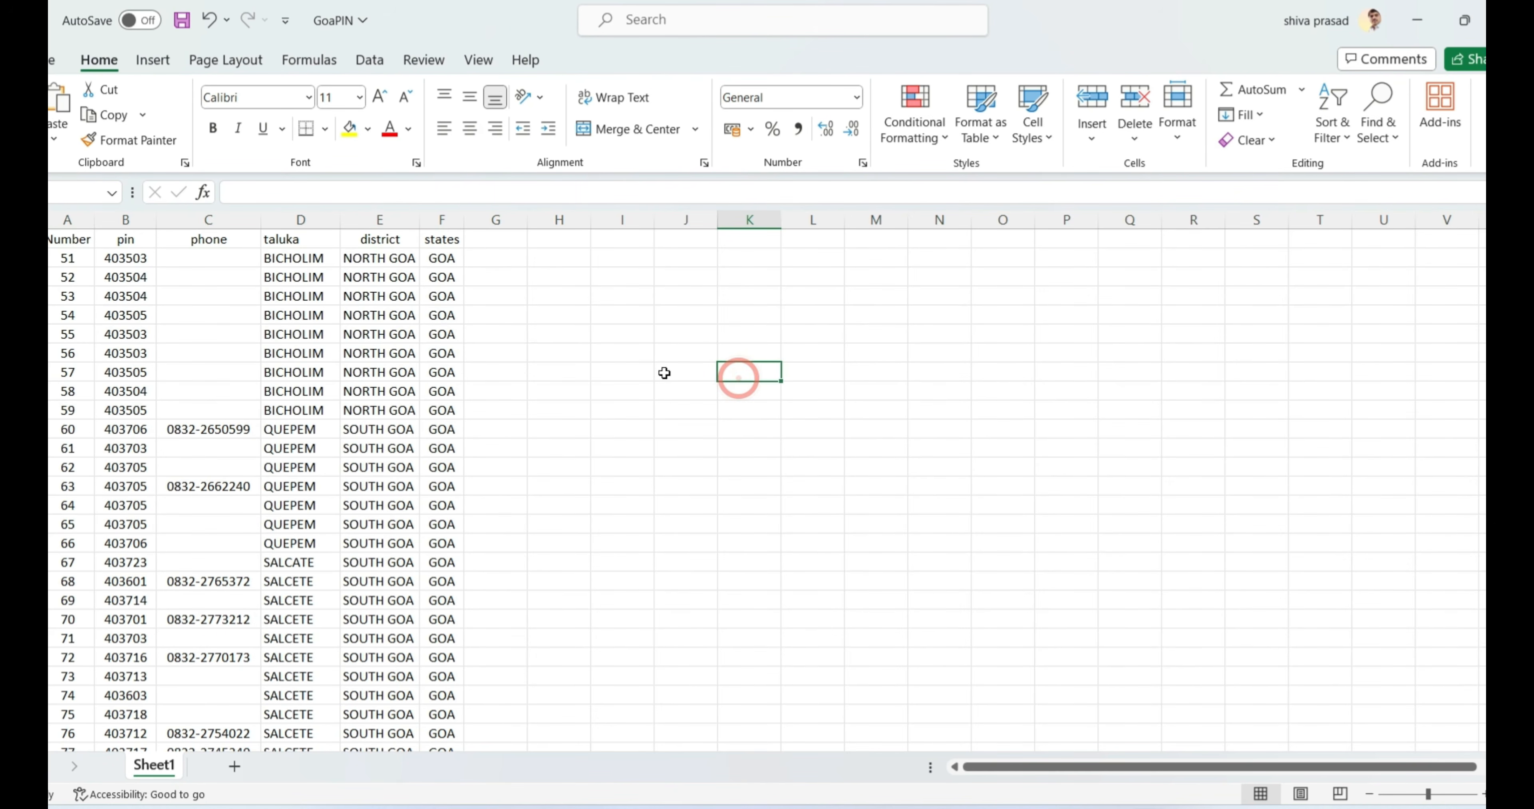
Add filters to the header row from Number to states and filter the phone column to exclude blank cells
{"action": "left_click", "coordinate": [83, 242]}
{"action": "left_click_drag", "start_coordinate": [84, 242], "coordinate": [446, 239]}
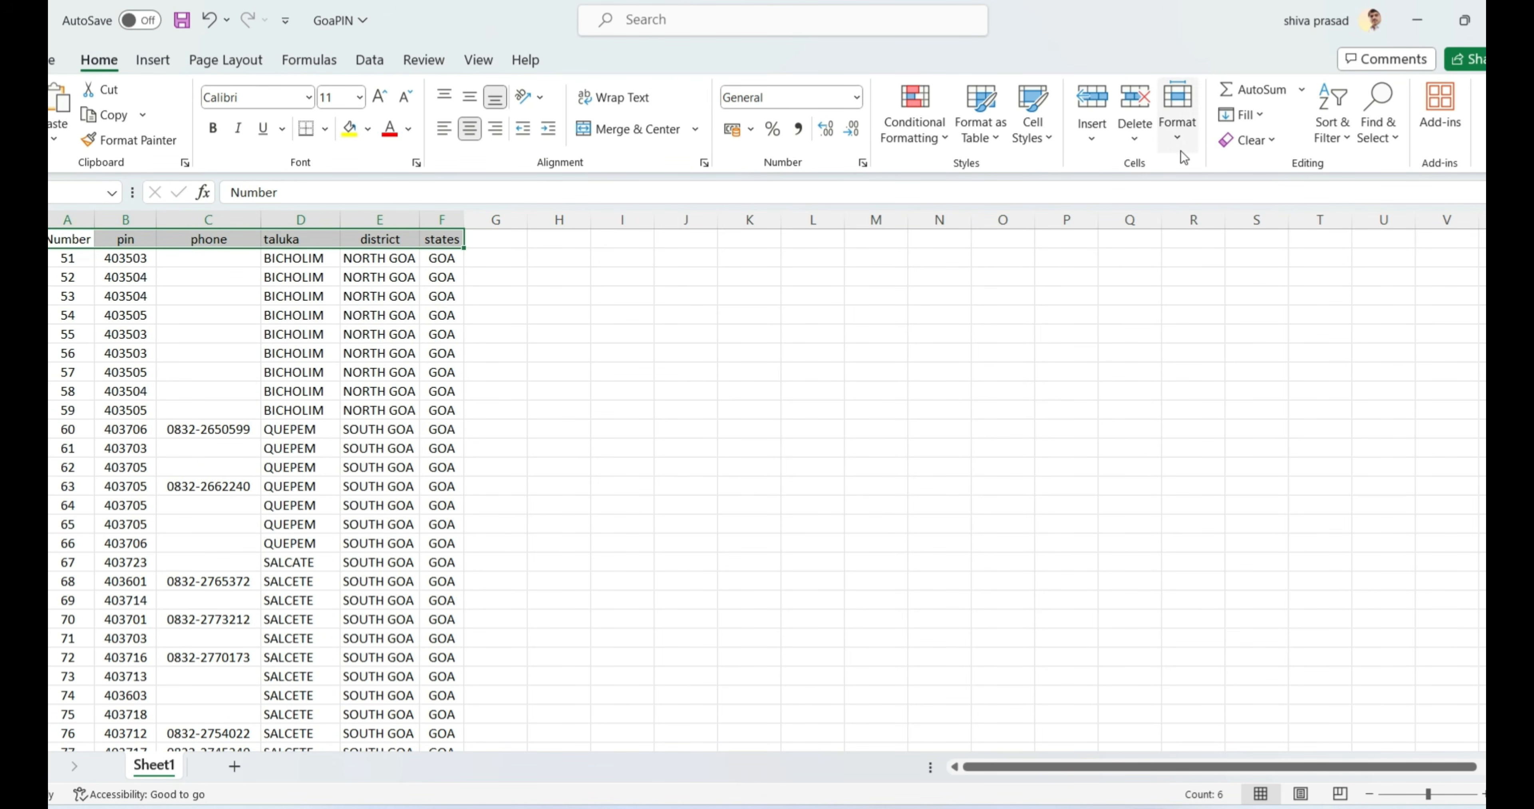
{"action": "left_click", "coordinate": [1332, 125]}
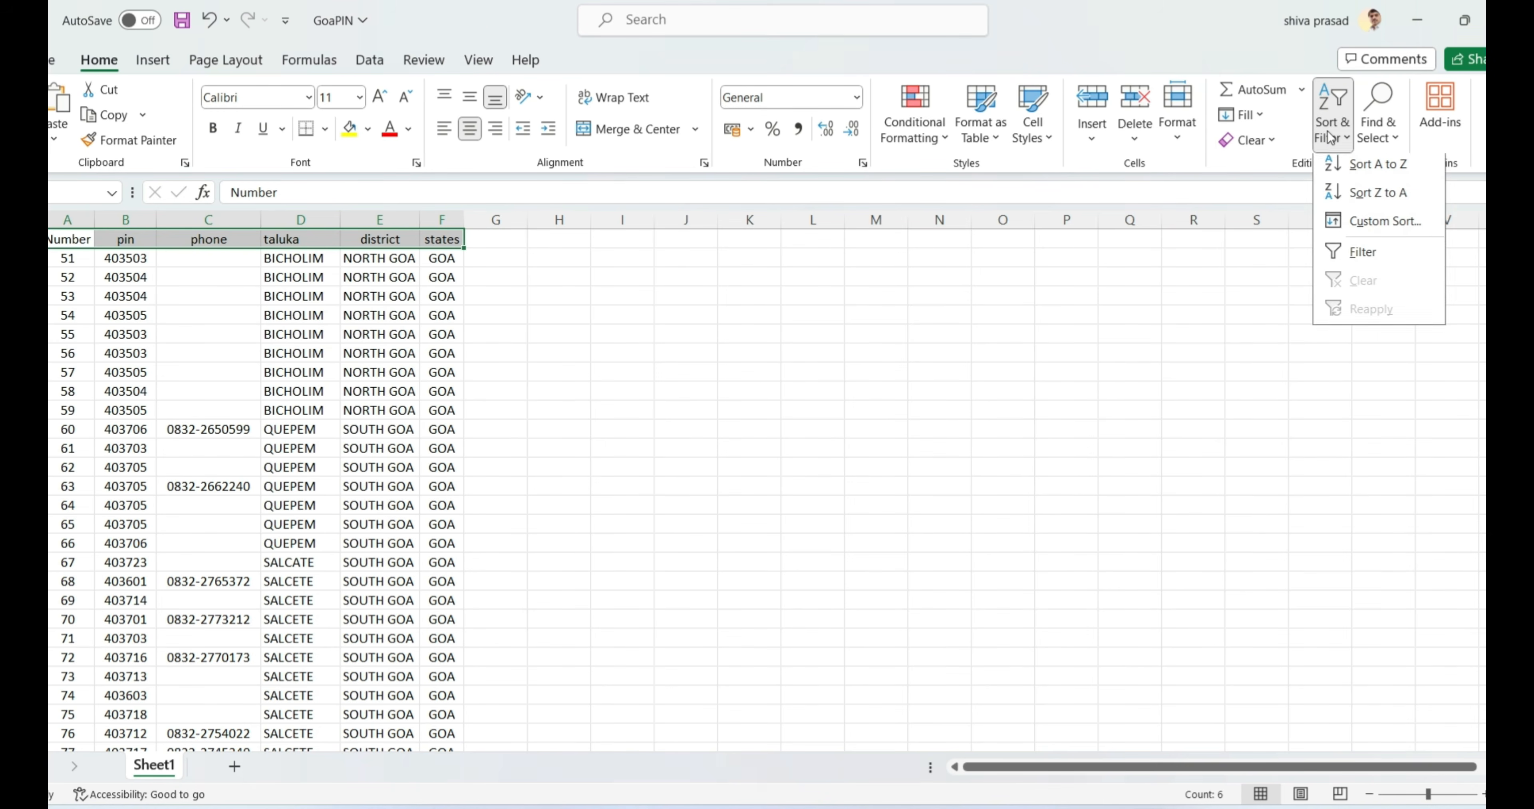
{"action": "left_click", "coordinate": [1354, 261]}
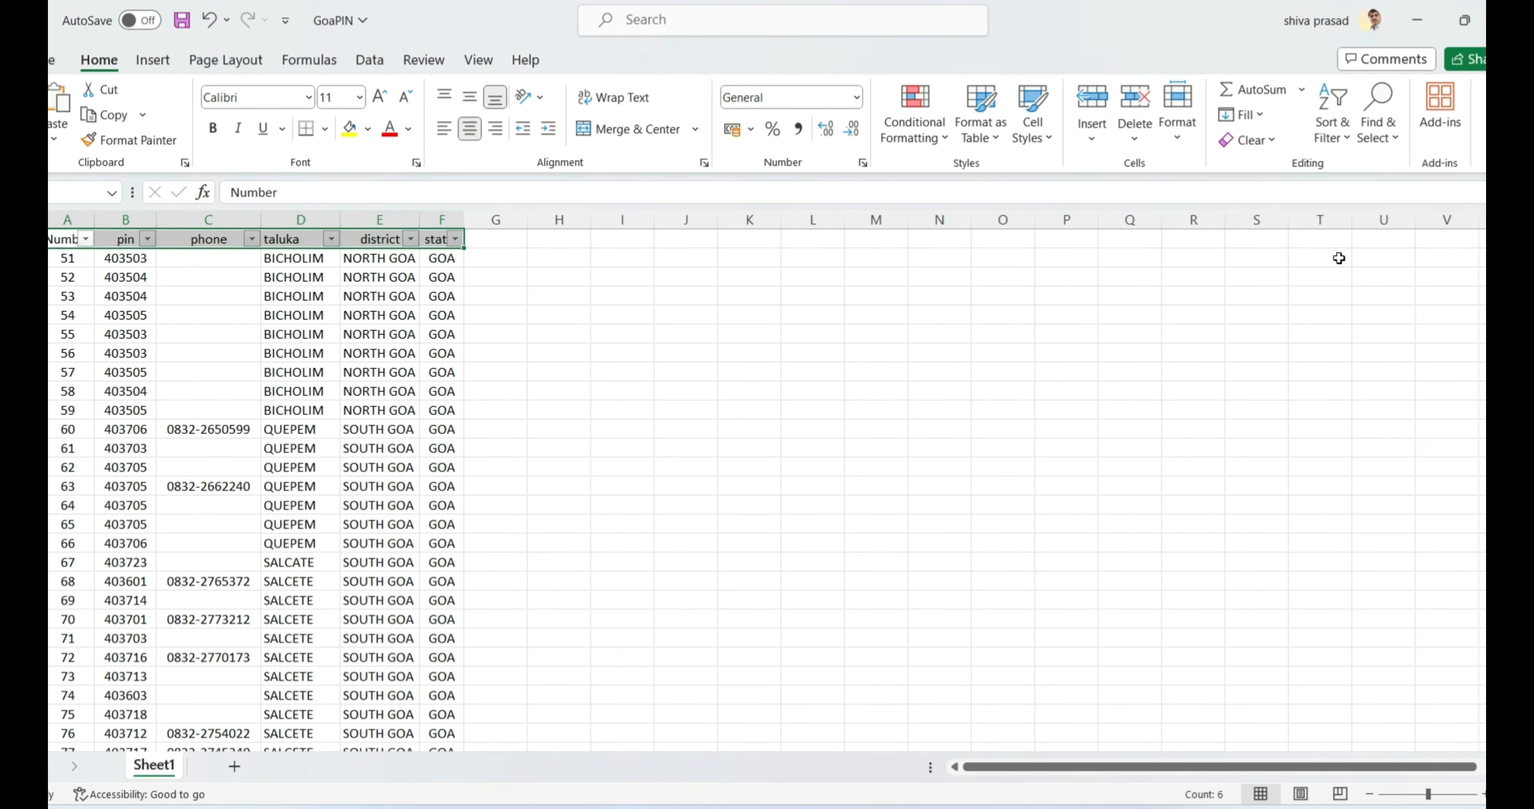
{"action": "left_click", "coordinate": [252, 238]}
{"action": "scroll", "coordinate": [94, 512], "scroll_direction": "down", "scroll_amount": 6}
{"action": "left_click", "coordinate": [89, 634]}
{"action": "left_click", "coordinate": [194, 680]}
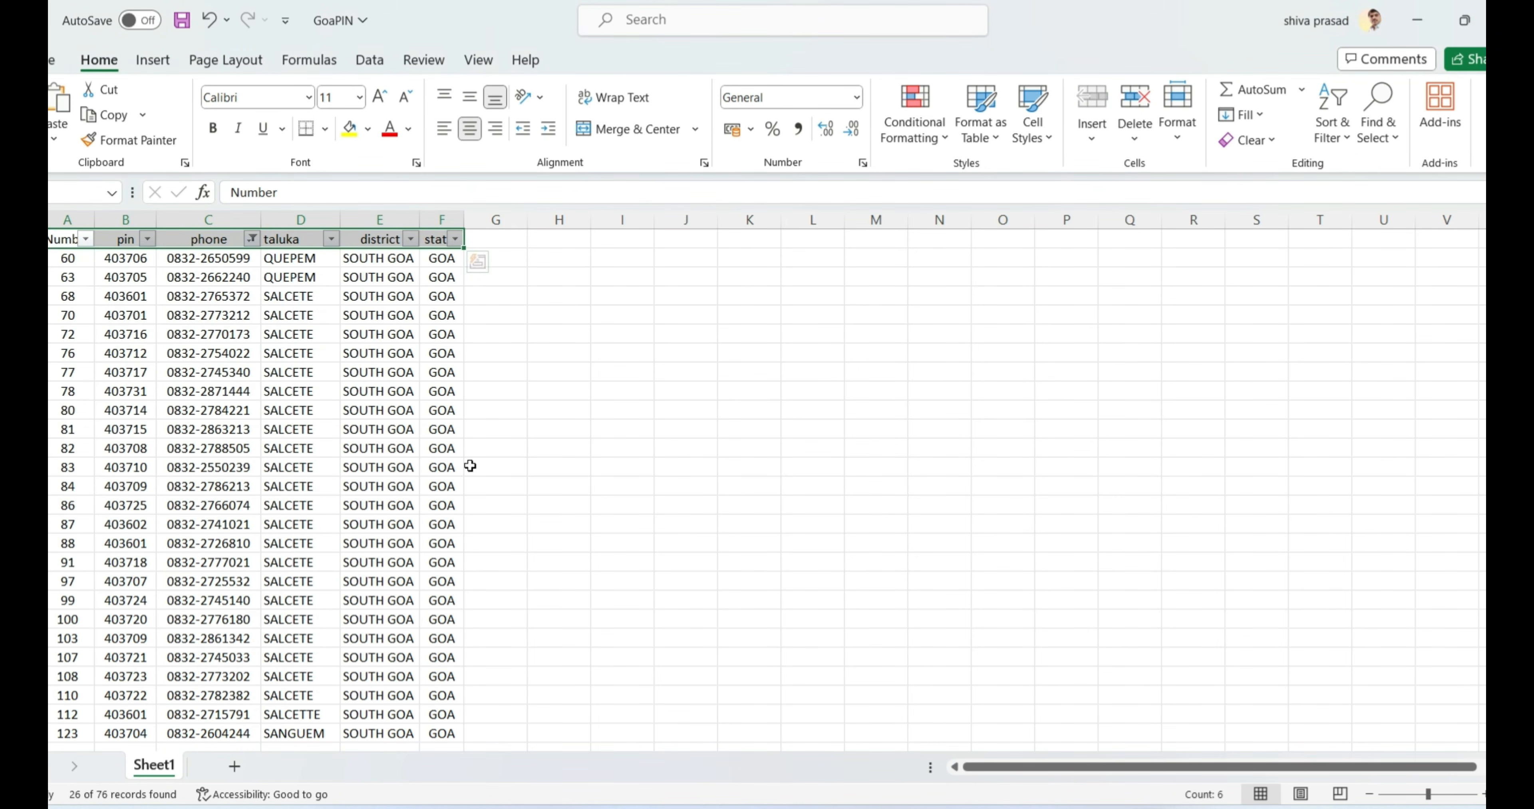
Select all filtered pin values from record 60 to record 123 and check their count
{"action": "left_click", "coordinate": [676, 468]}
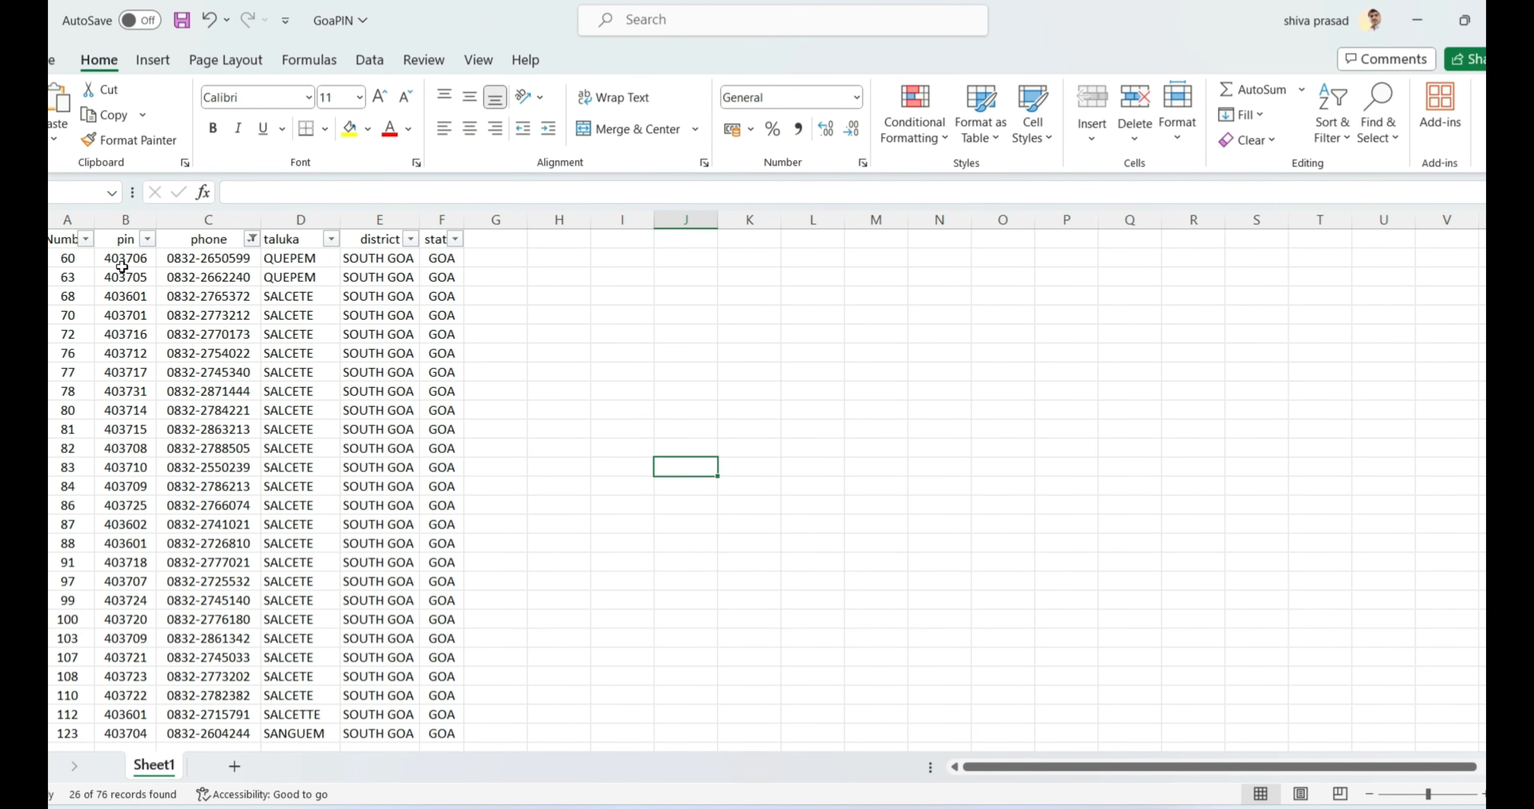
{"action": "left_click_drag", "start_coordinate": [123, 260], "coordinate": [124, 604]}
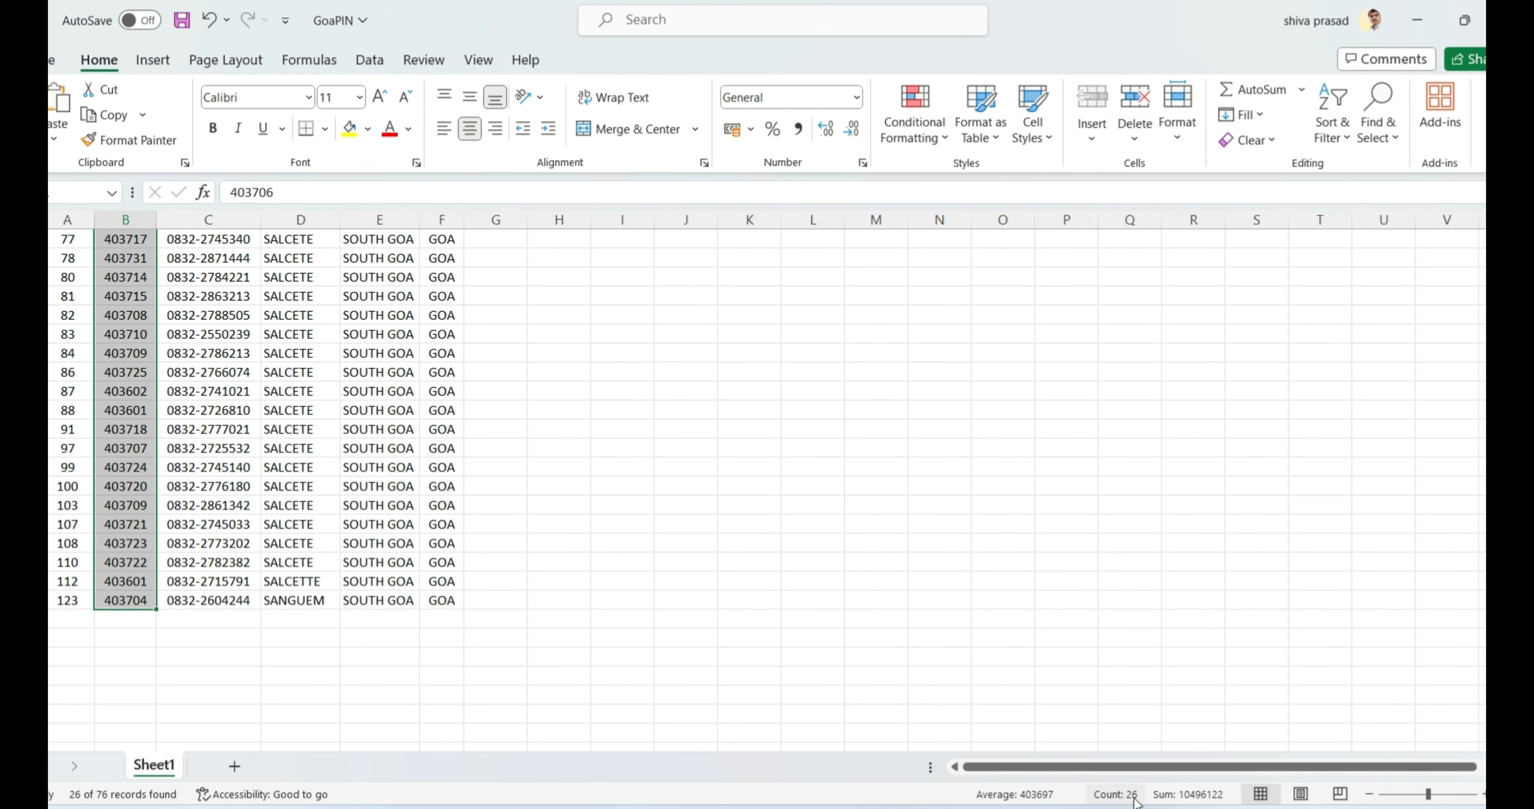
{"action": "scroll", "coordinate": [283, 434], "scroll_direction": "up", "scroll_amount": 3}
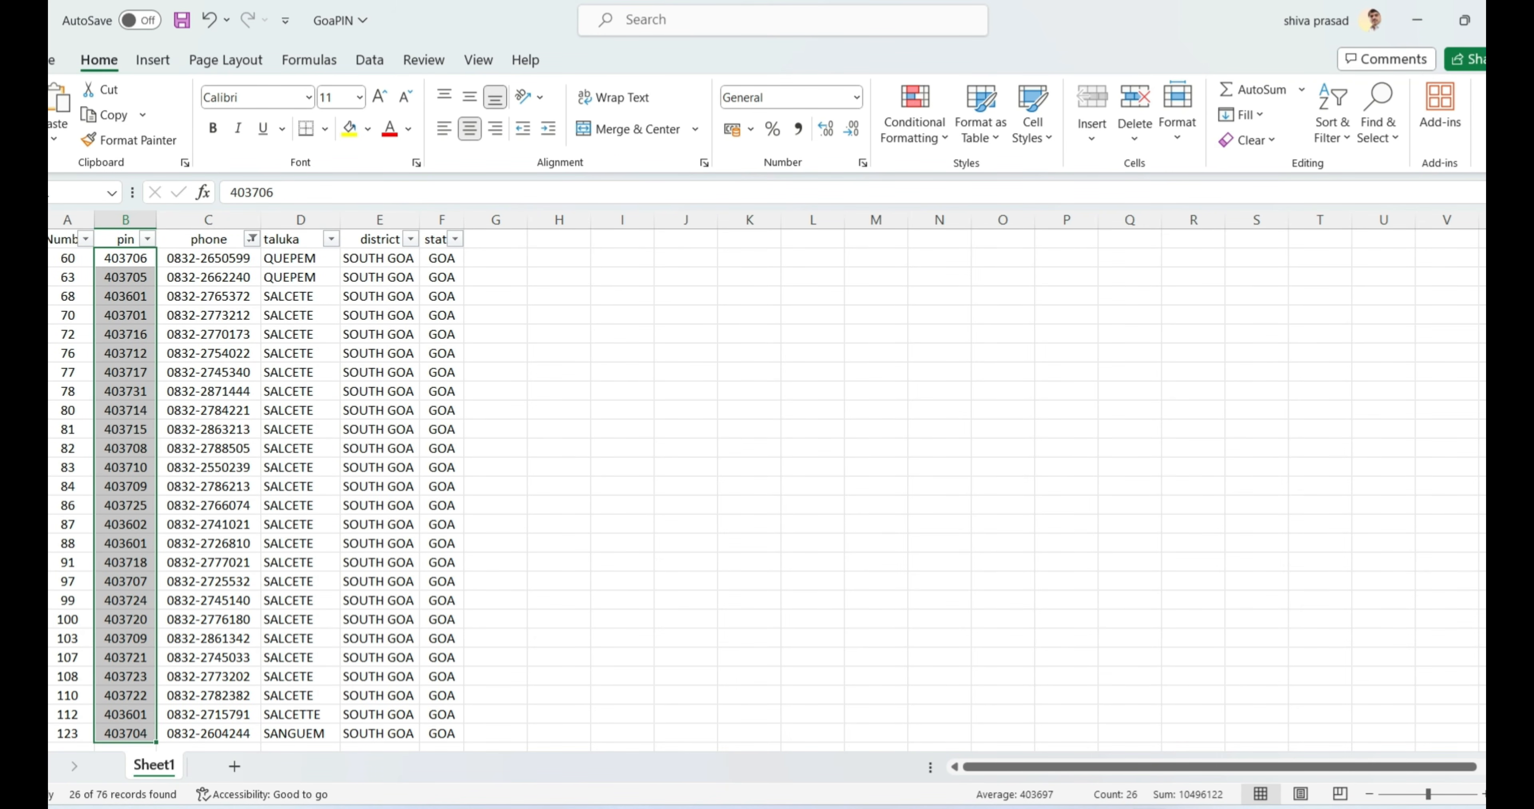
Compare the Targetpins list in the browser with the filtered GoaPIN rows, and minimize both windows
{"action": "left_click", "coordinate": [881, 807]}
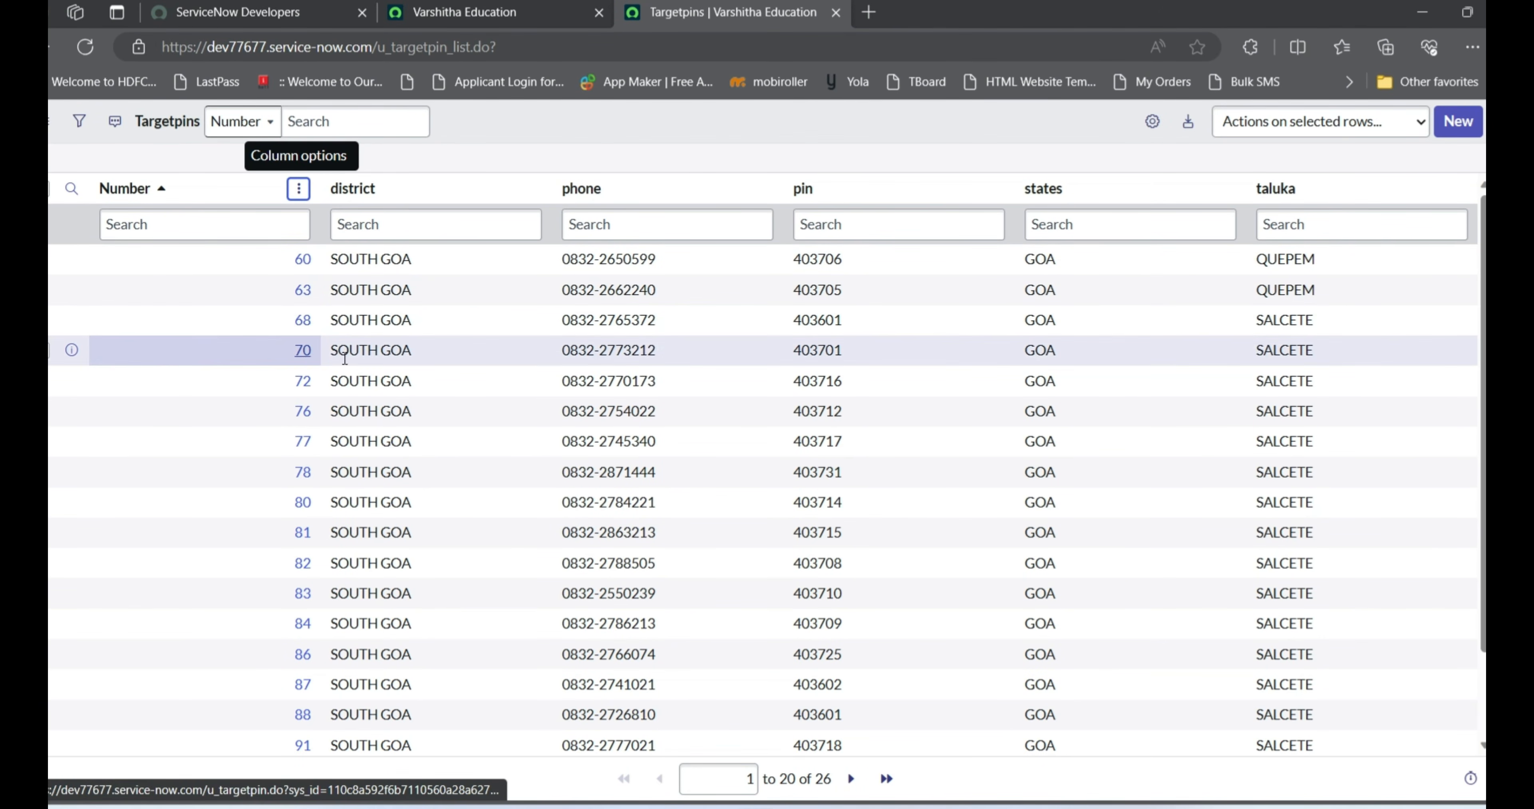
{"action": "left_click", "coordinate": [1421, 16]}
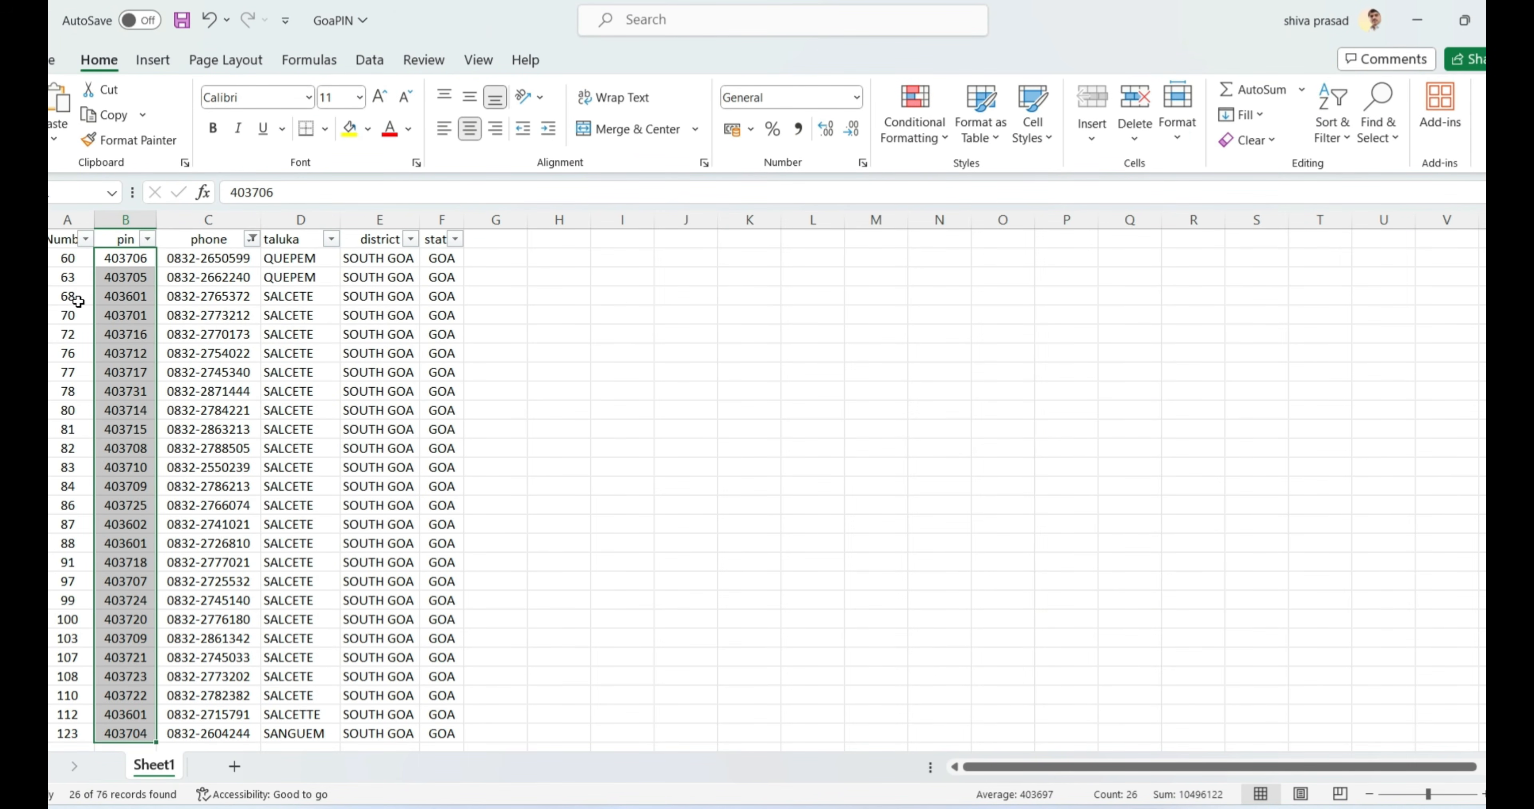
{"action": "left_click", "coordinate": [1411, 23]}
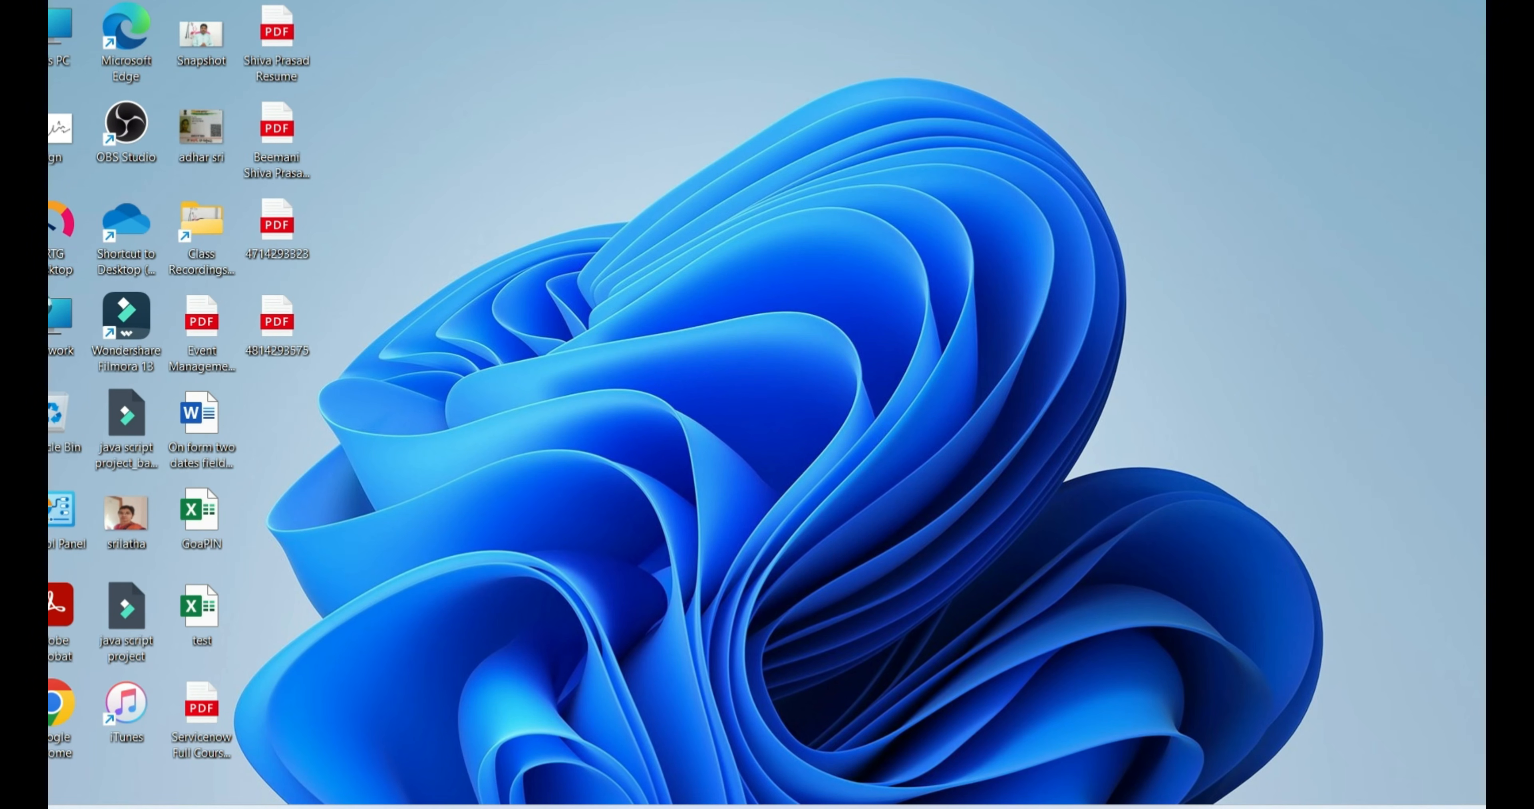